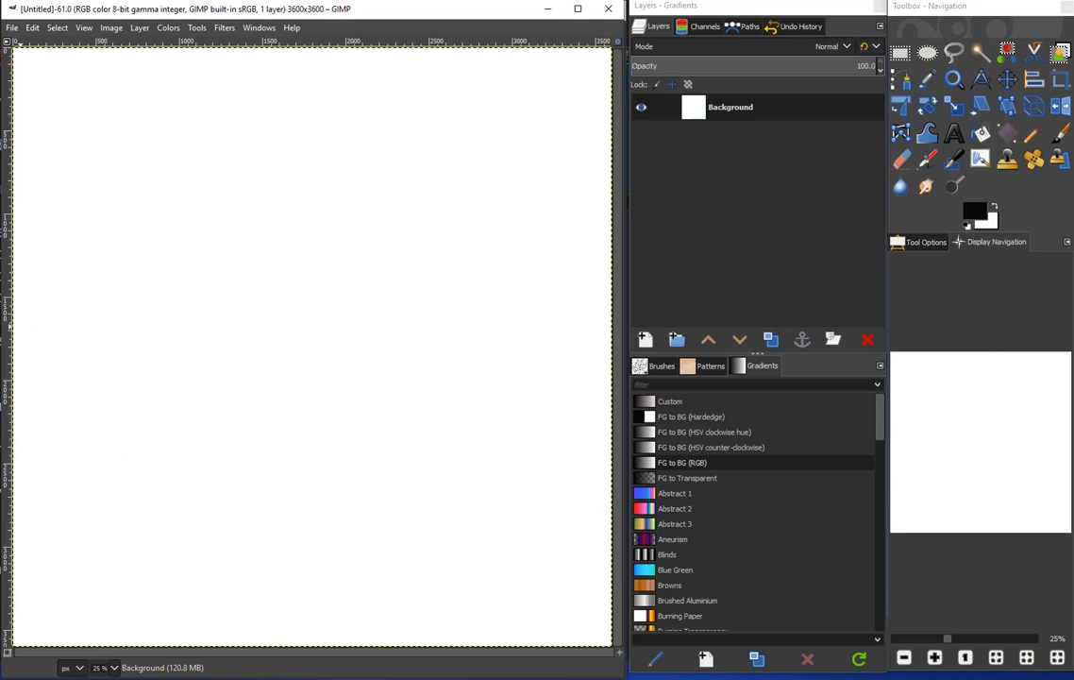
Import the blue and beige papers from the Papers folder, plus the Album folder's ekipler brad and four corner PNGs, as layers
key(alt+Tab)
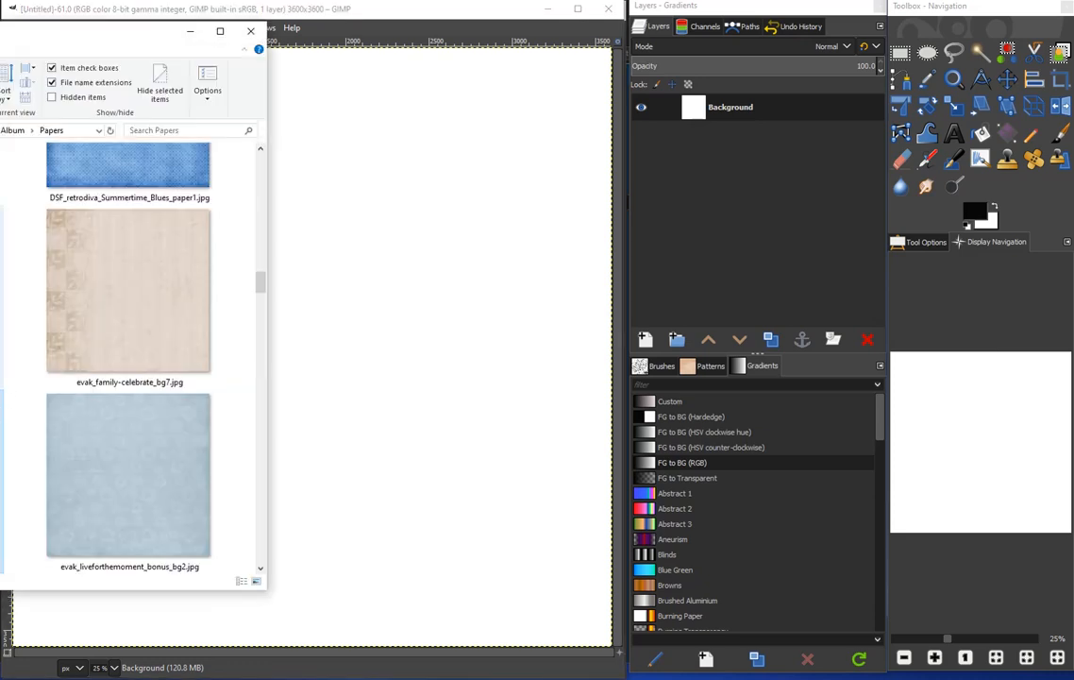
drag(0, 389, 363, 401)
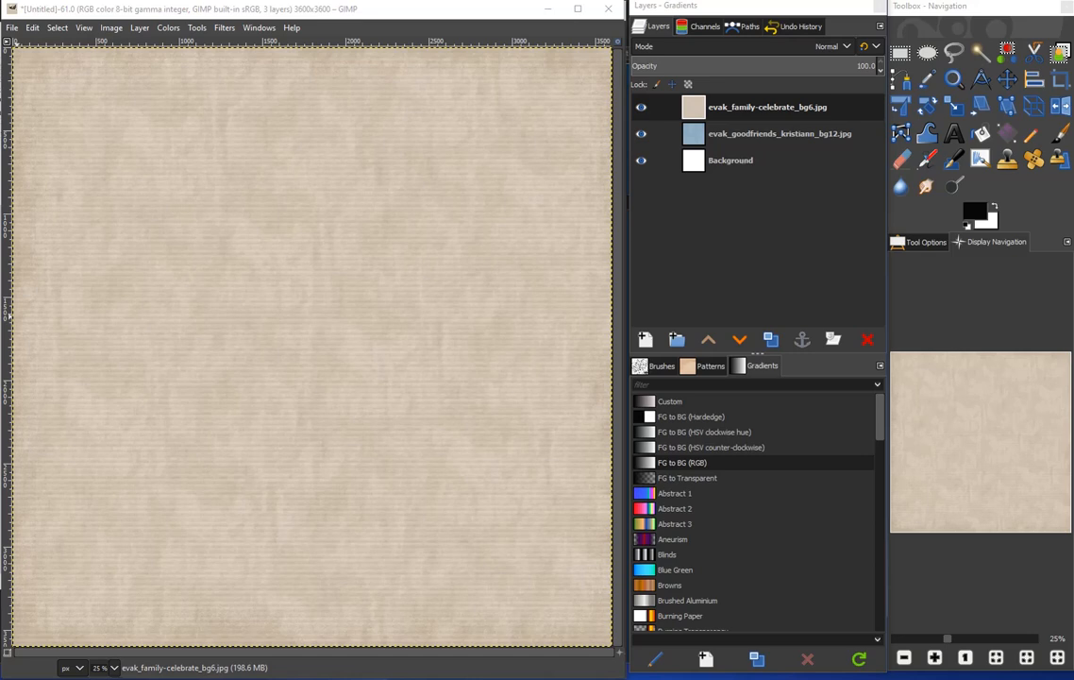
key(alt+Tab)
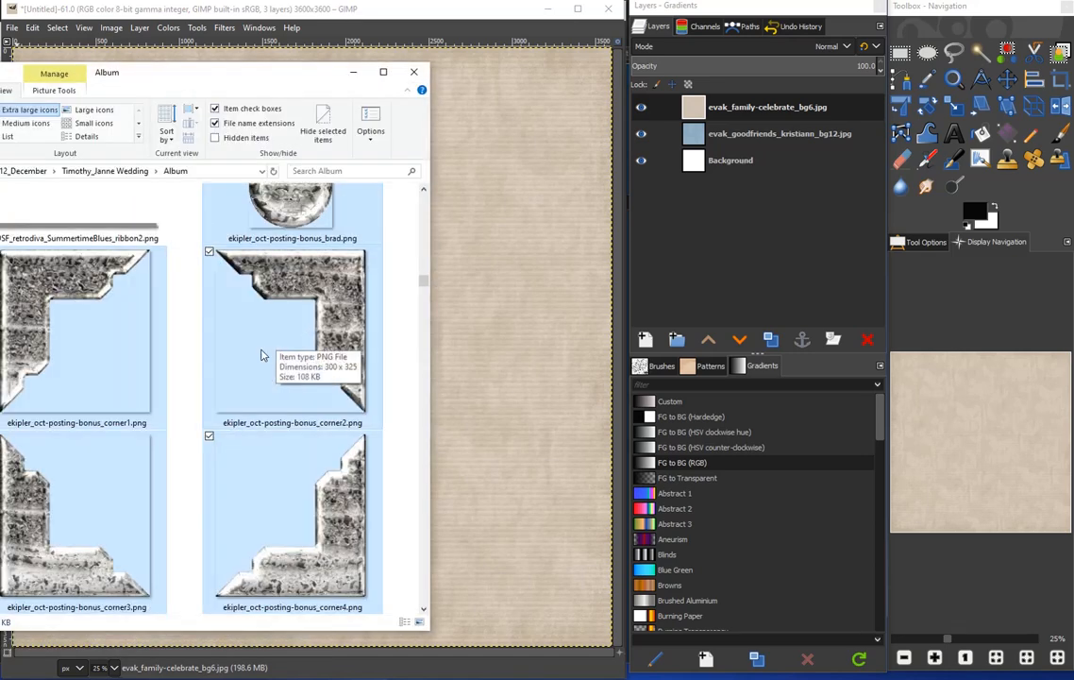
drag(262, 355, 475, 309)
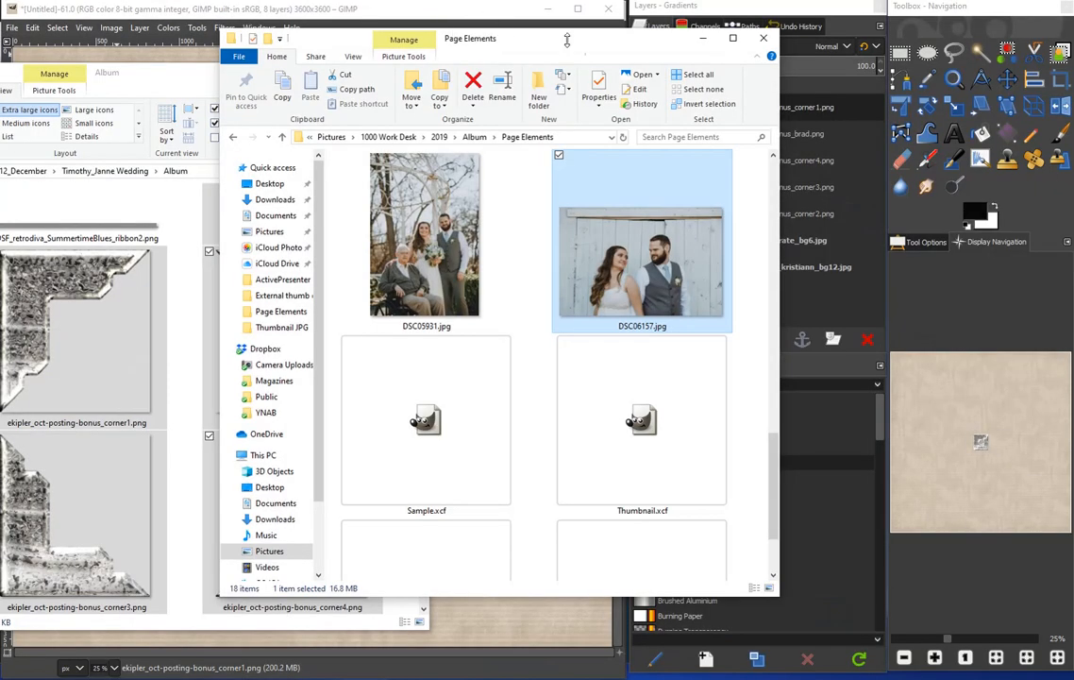
Add the photo DSC06157.jpg from the Page Elements folder as a new layer and put the file windows away
drag(578, 236, 494, 631)
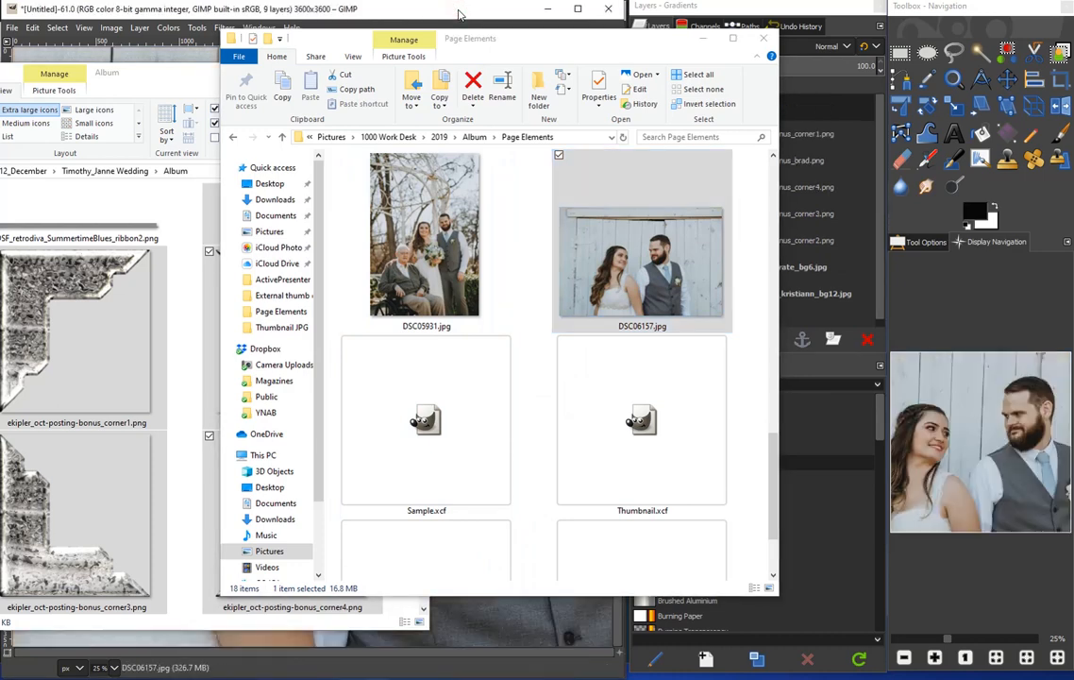
click(703, 37)
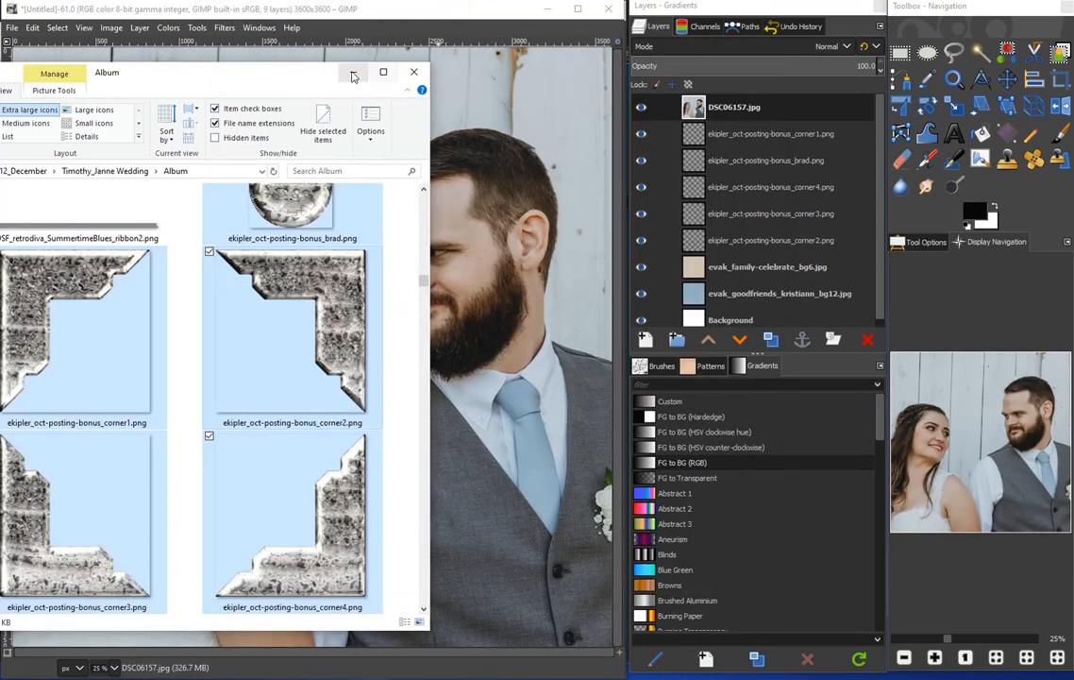
click(354, 73)
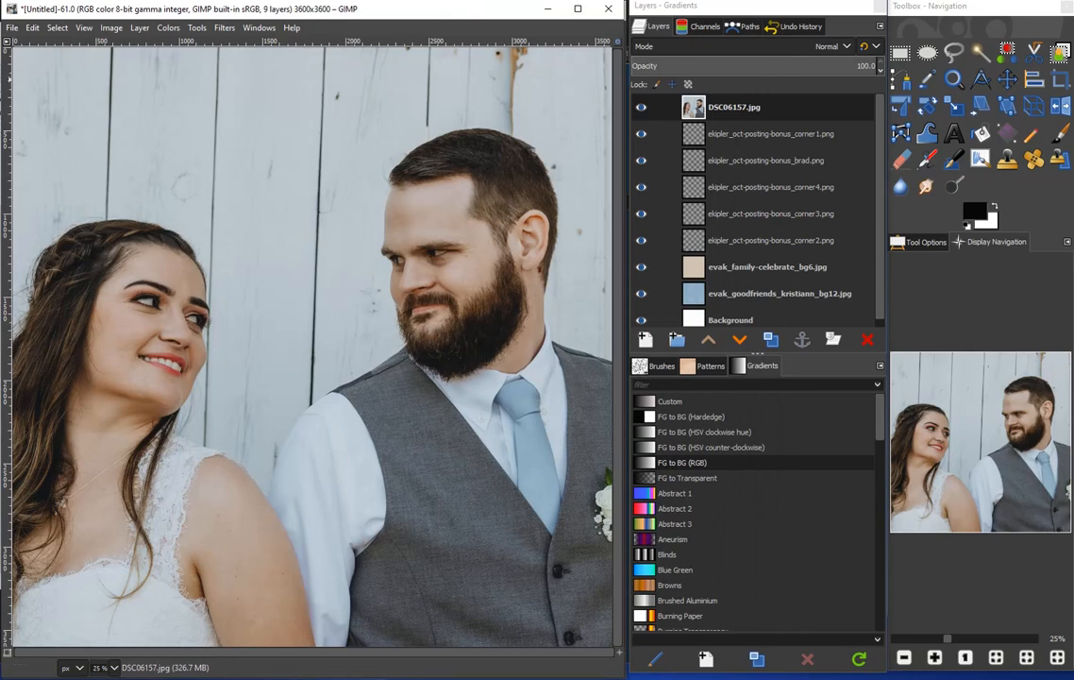
click(3, 26)
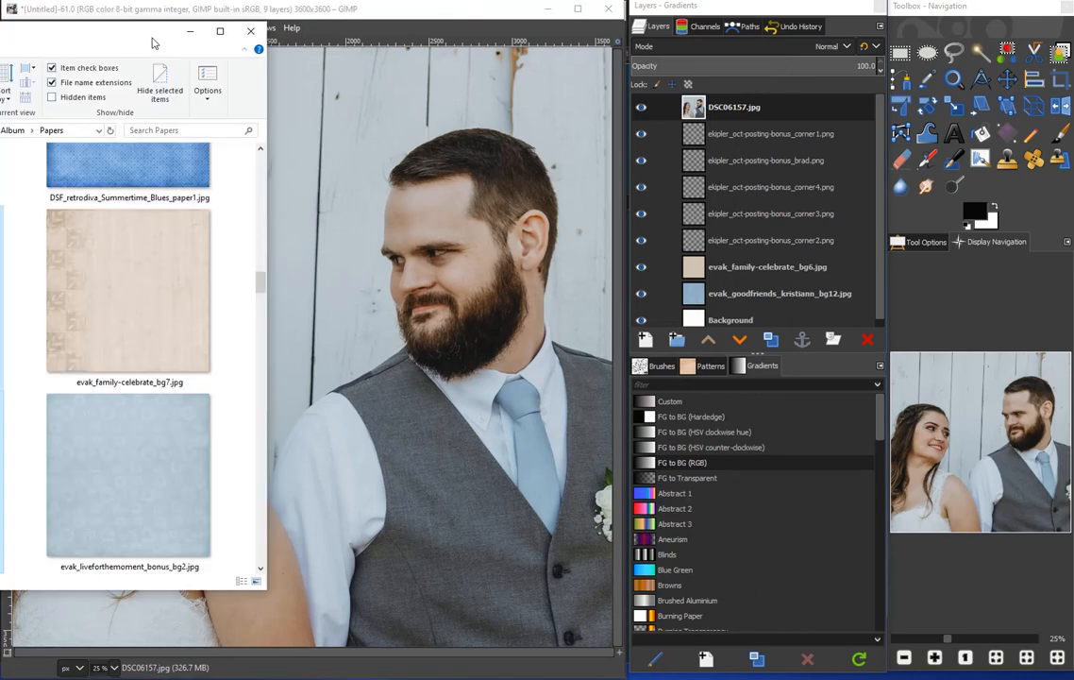
click(193, 36)
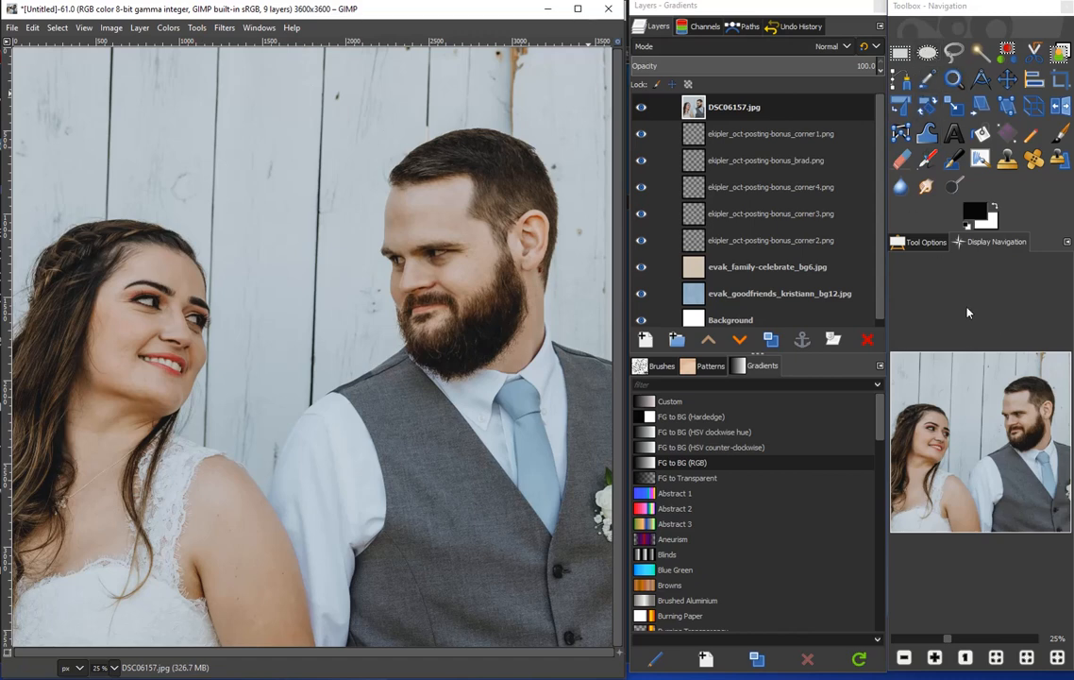
Scale the DSC06157.jpg layer proportionally to a width of 2400 px
click(769, 111)
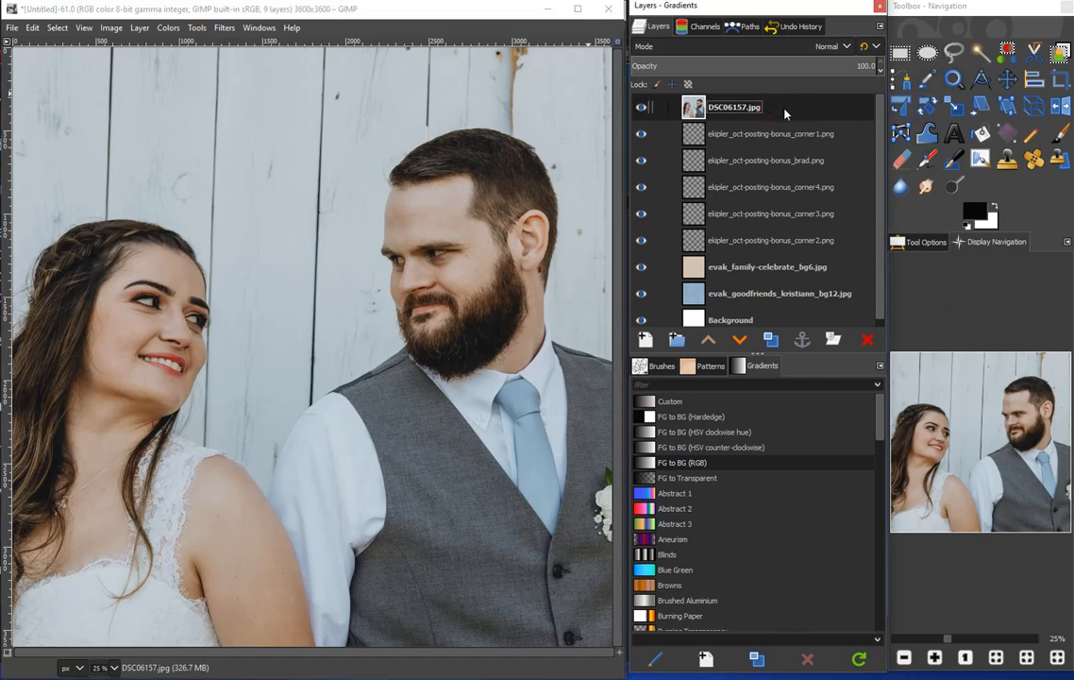
click(959, 109)
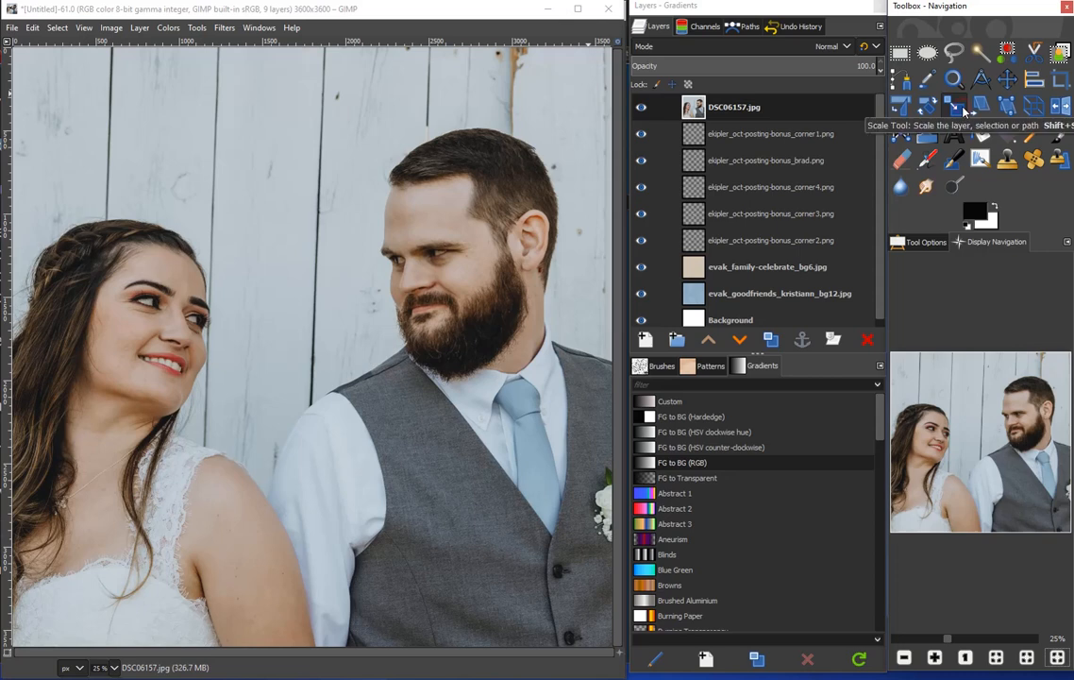
click(442, 177)
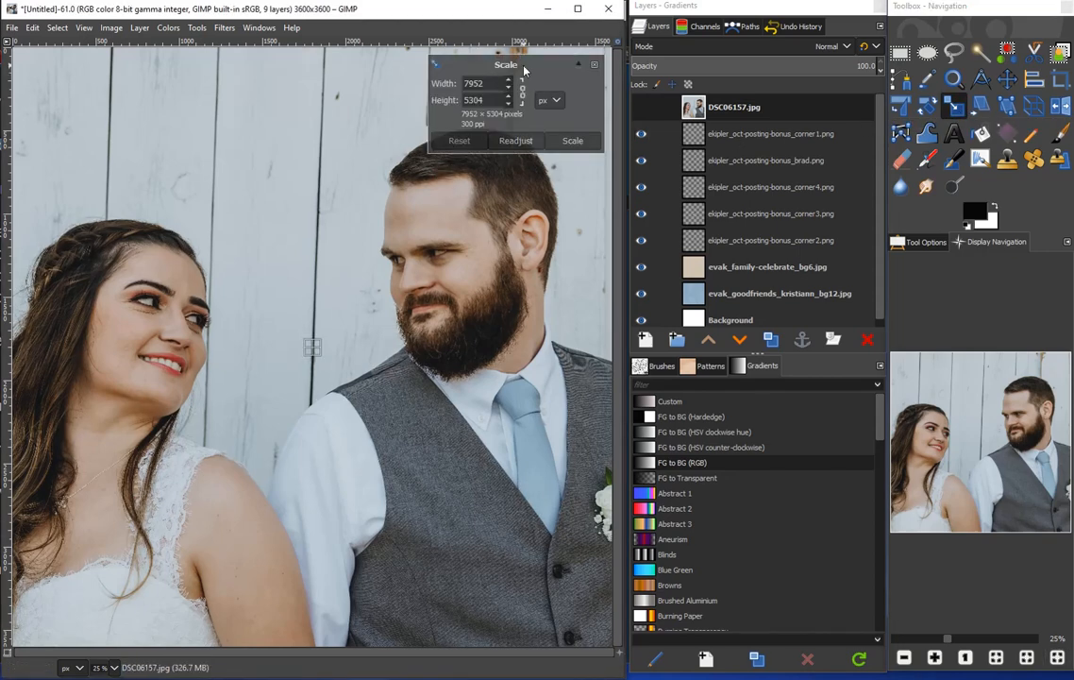
click(525, 98)
click(522, 91)
drag(487, 83, 466, 83)
text(2400)
click(573, 141)
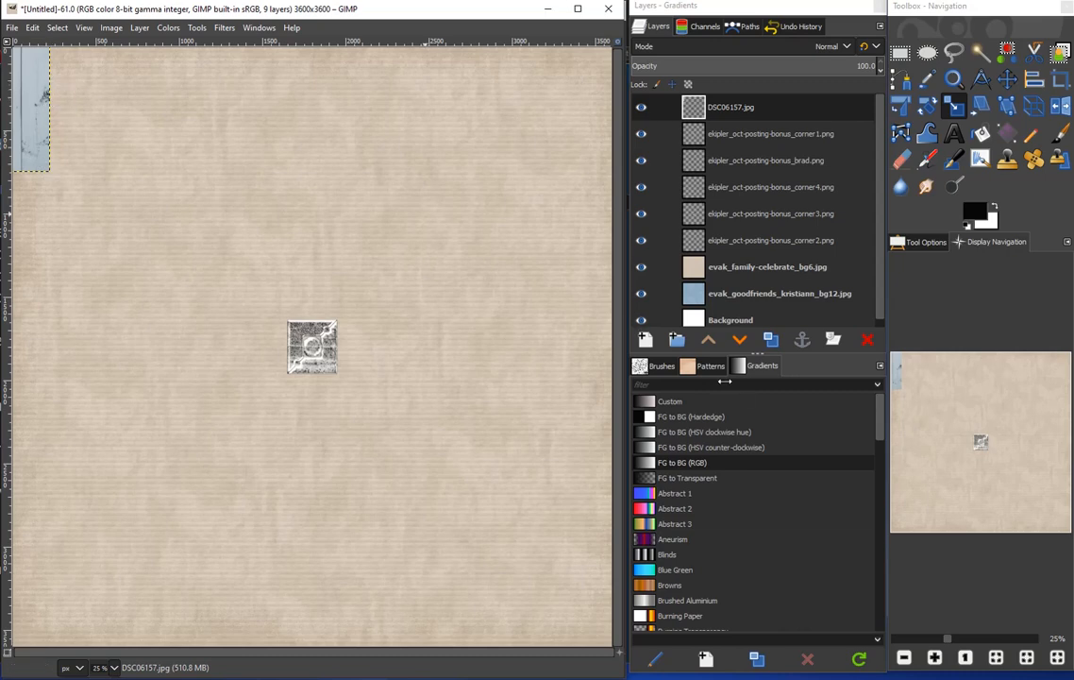
Show all image content outside the canvas boundary to reveal the whole scaled photo
click(904, 658)
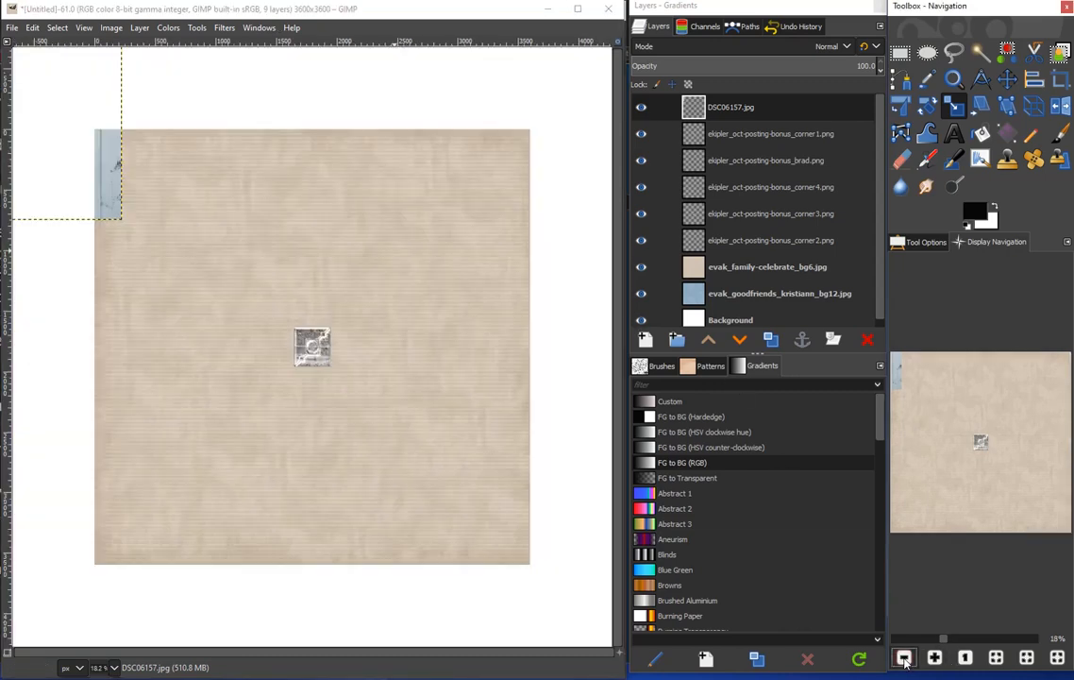
click(904, 658)
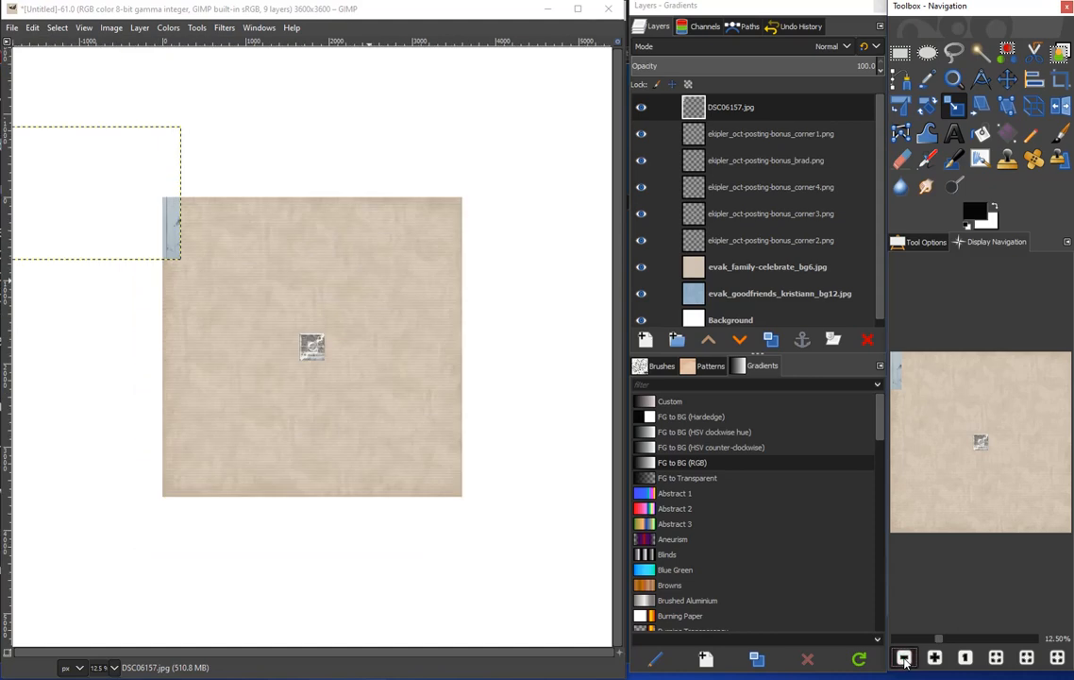
click(903, 658)
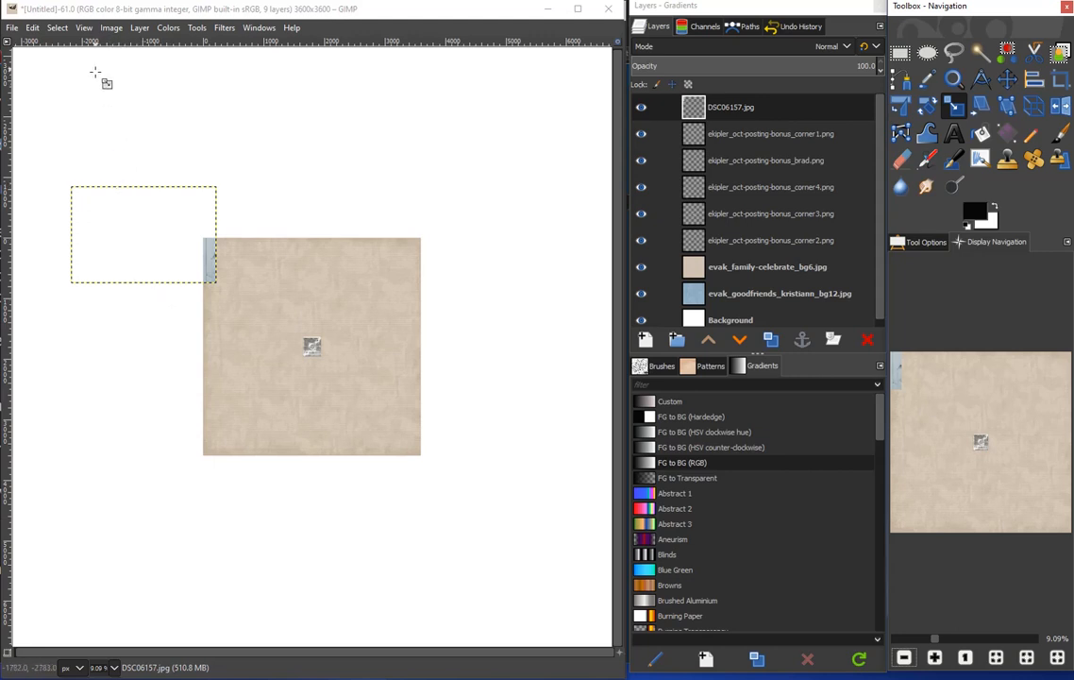
click(85, 28)
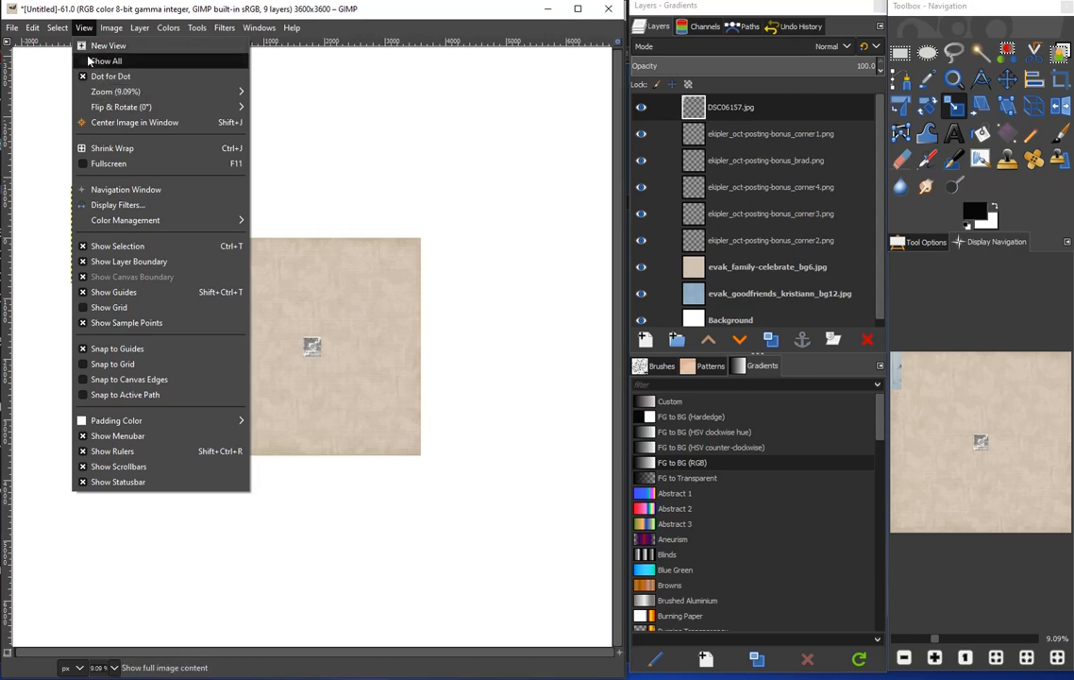
click(88, 61)
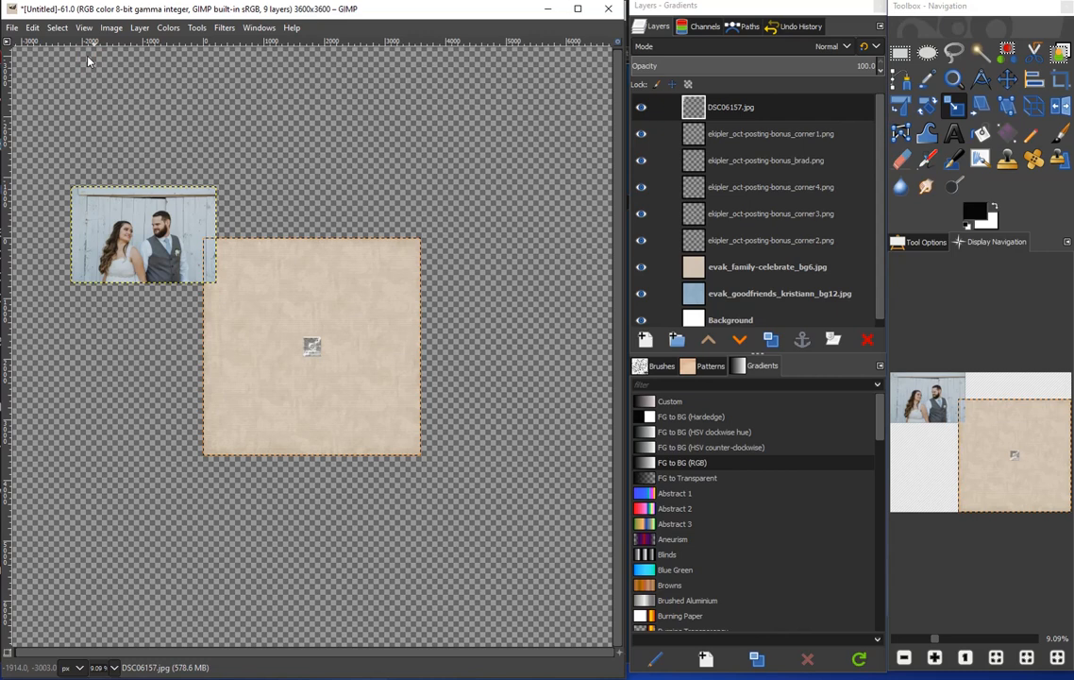
Move the scaled photo onto the paper, centred horizontally and slightly above the middle of the canvas
key(m)
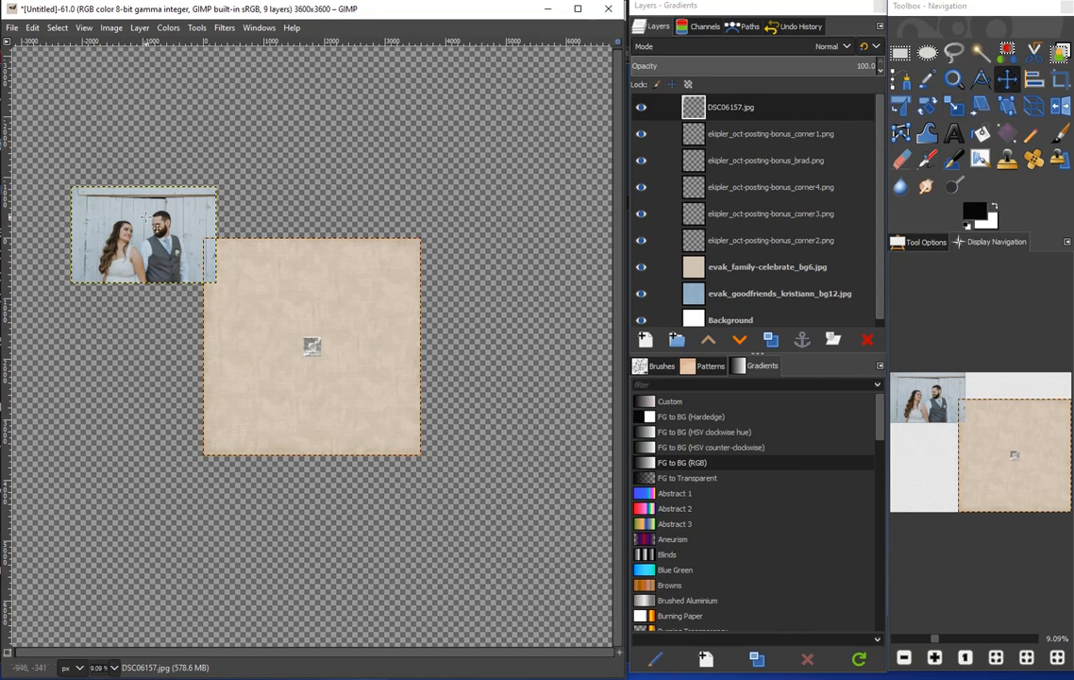
drag(147, 216, 313, 309)
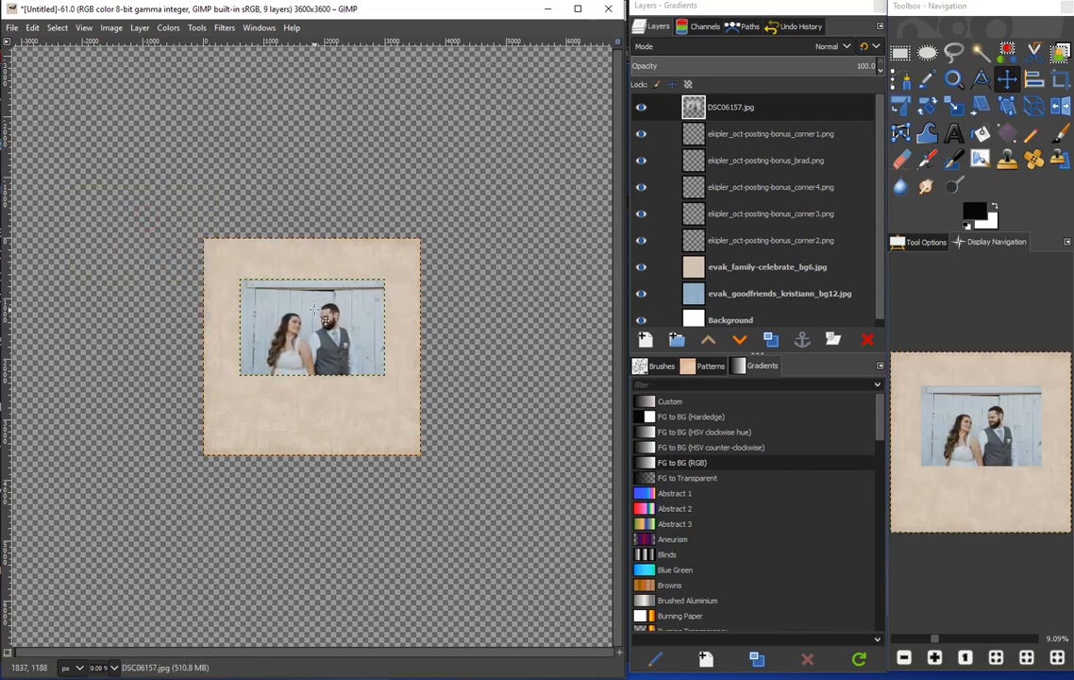
click(934, 658)
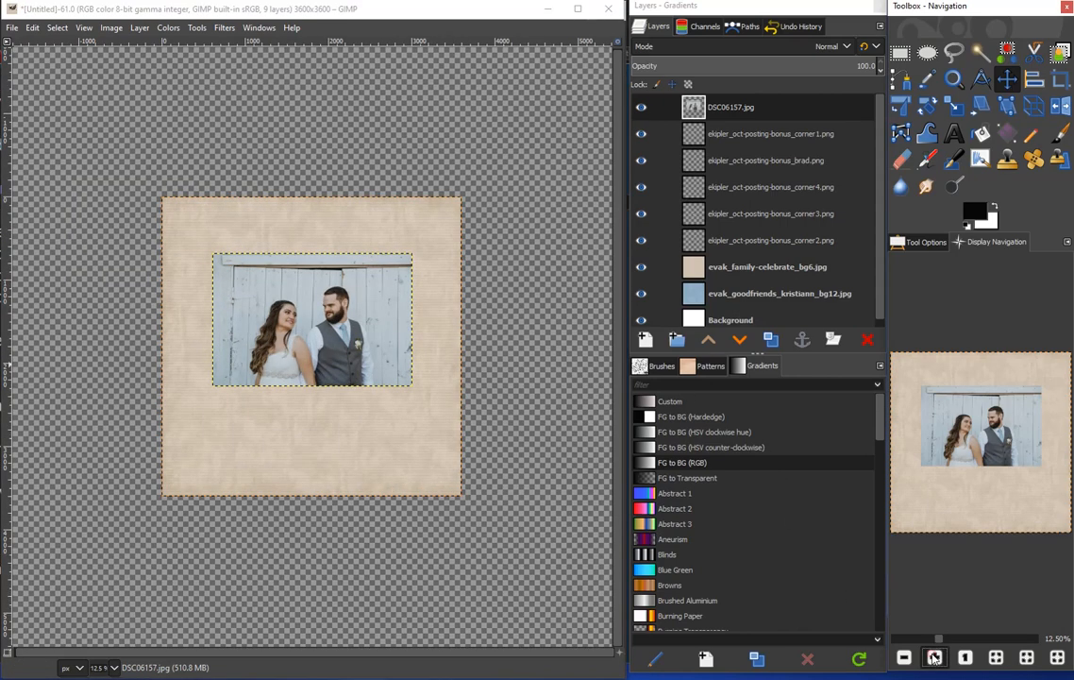
click(935, 658)
click(935, 657)
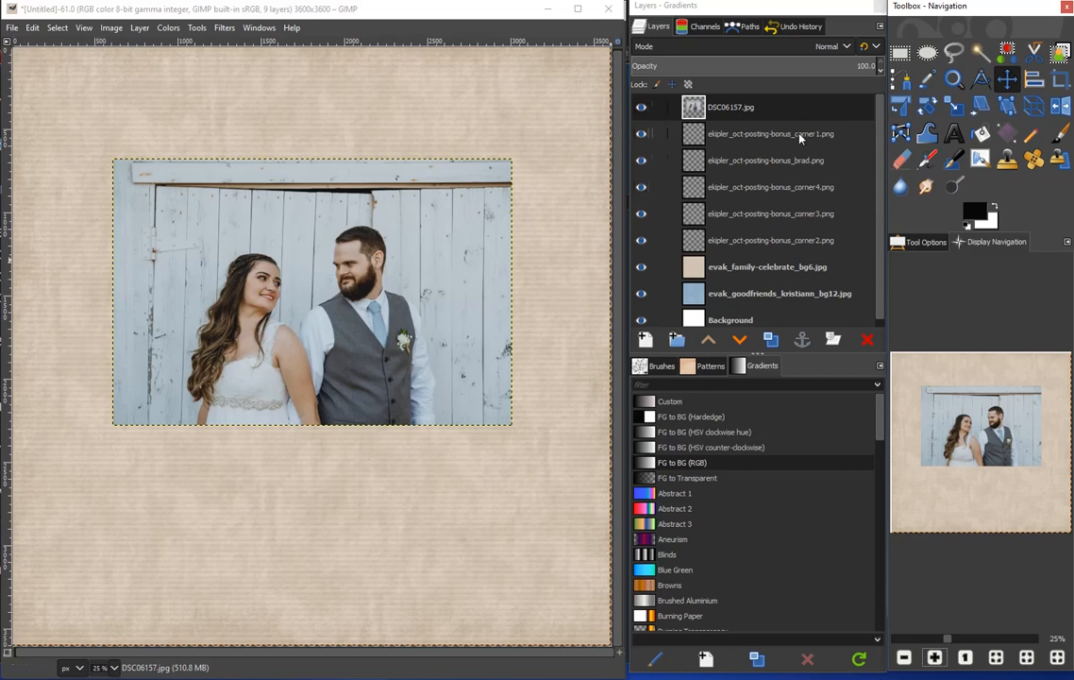
Reorder the beige paper layer below the blue paper layer and make the blue paper the active layer
drag(760, 271, 763, 299)
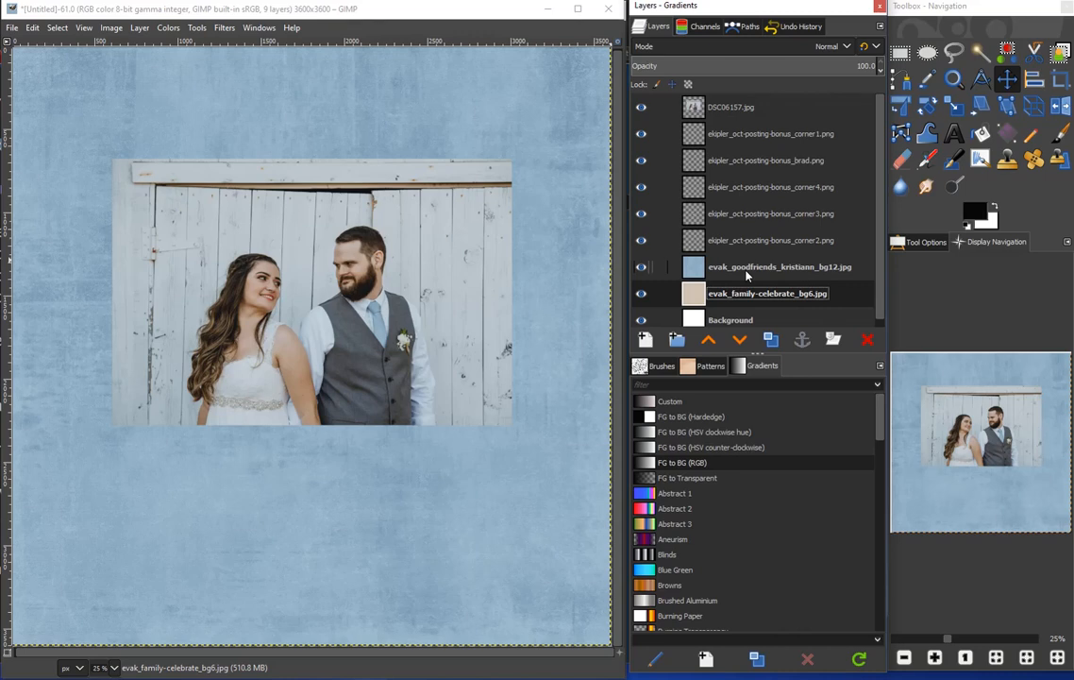
click(747, 269)
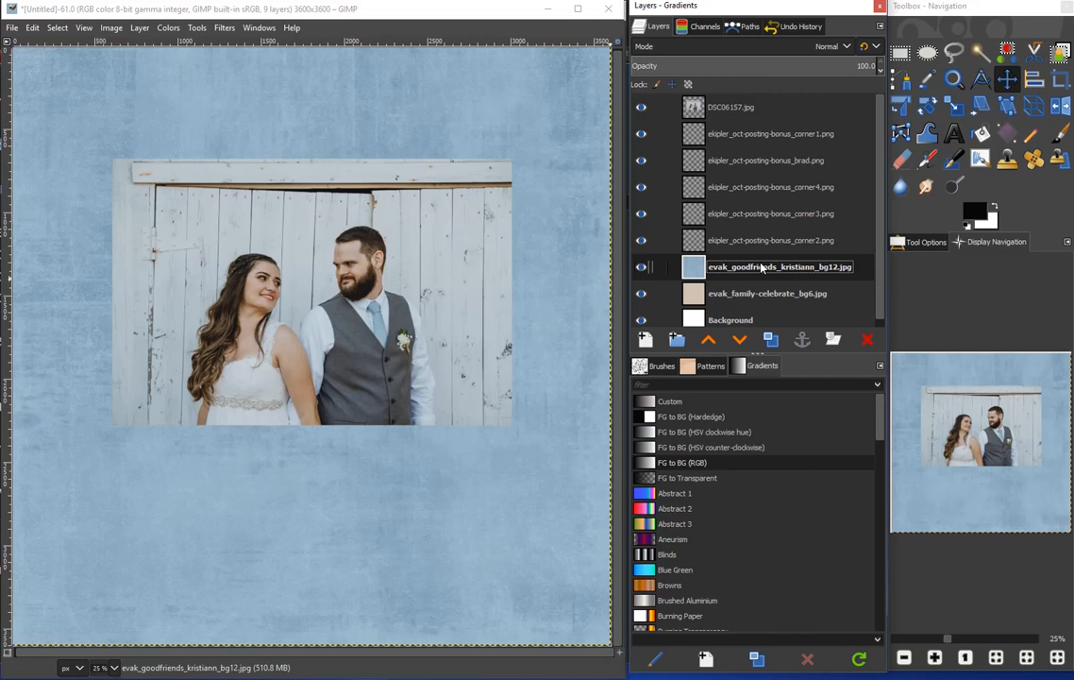
Draw a rectangular selection about 2680 × 2404 px around the photo, with feathered edges and rounded corners turned off
click(924, 243)
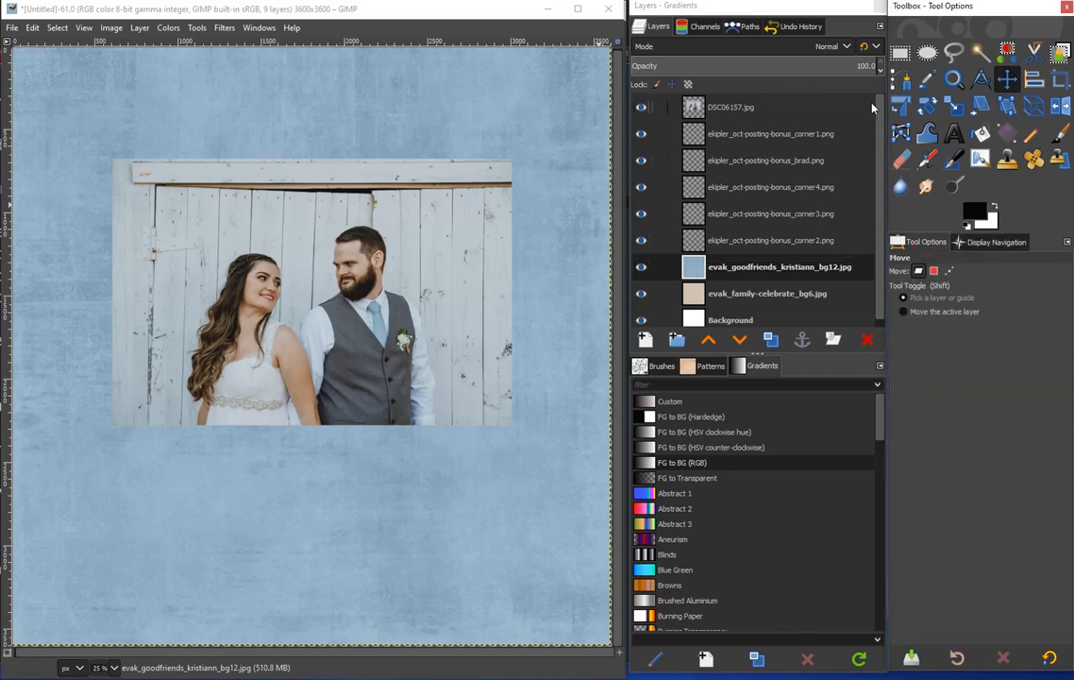
click(900, 54)
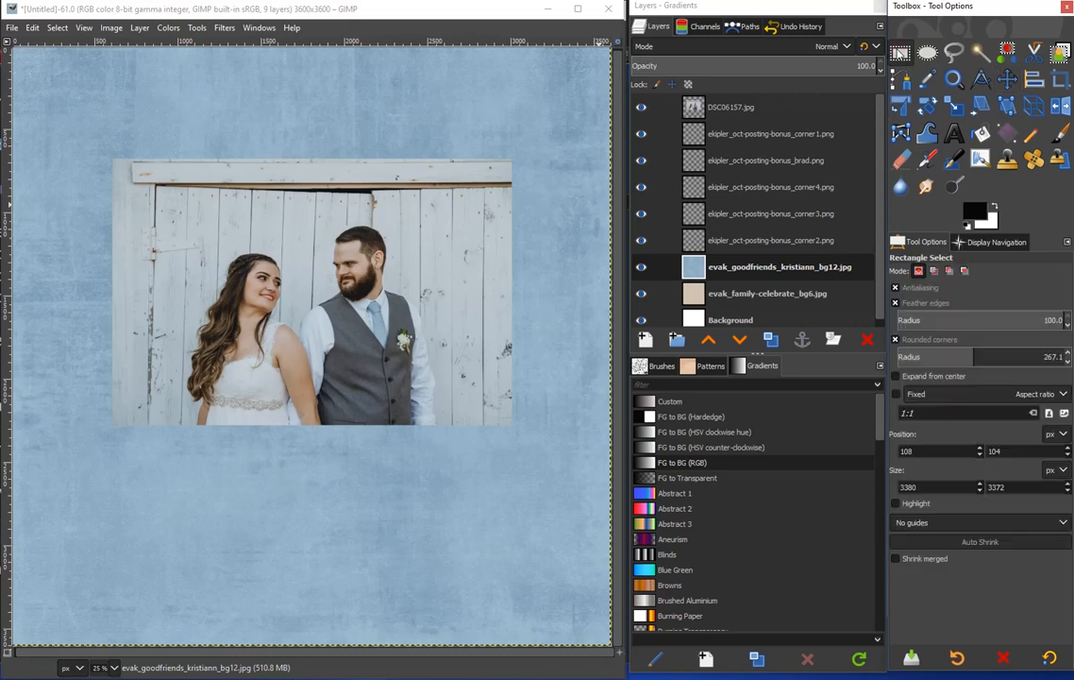
click(896, 303)
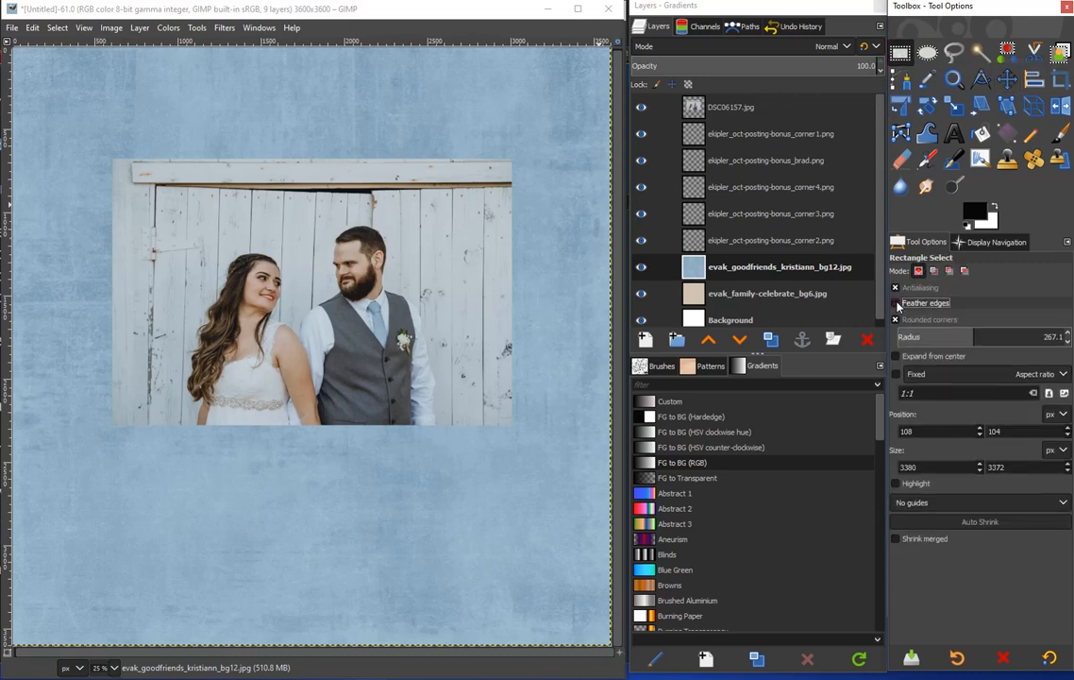
click(895, 320)
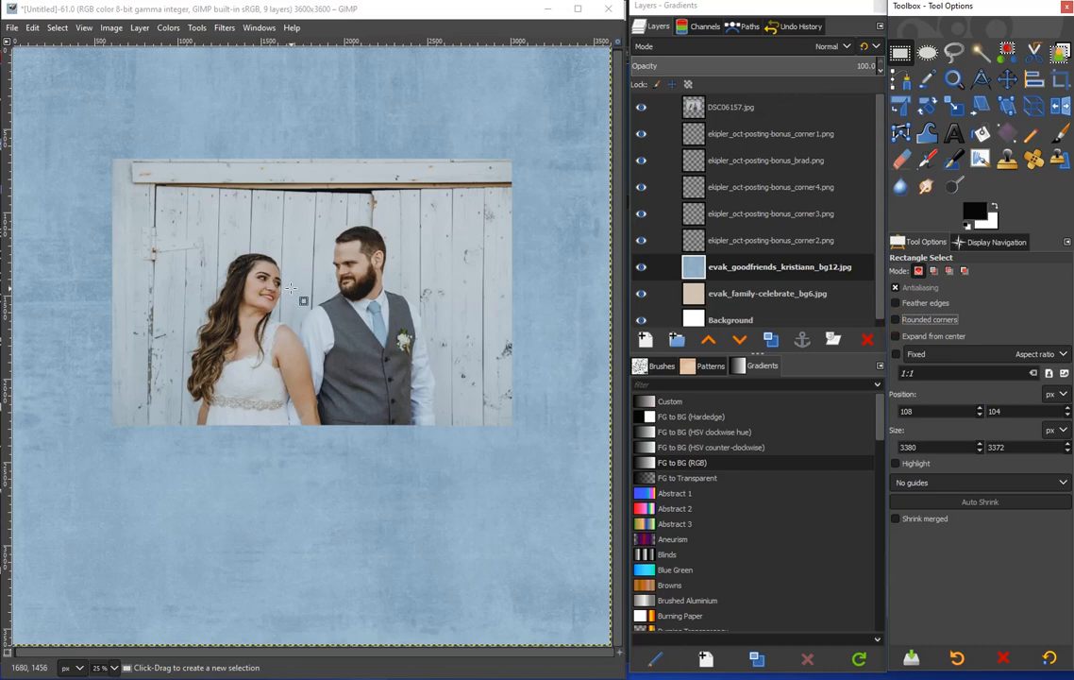
drag(85, 133, 533, 532)
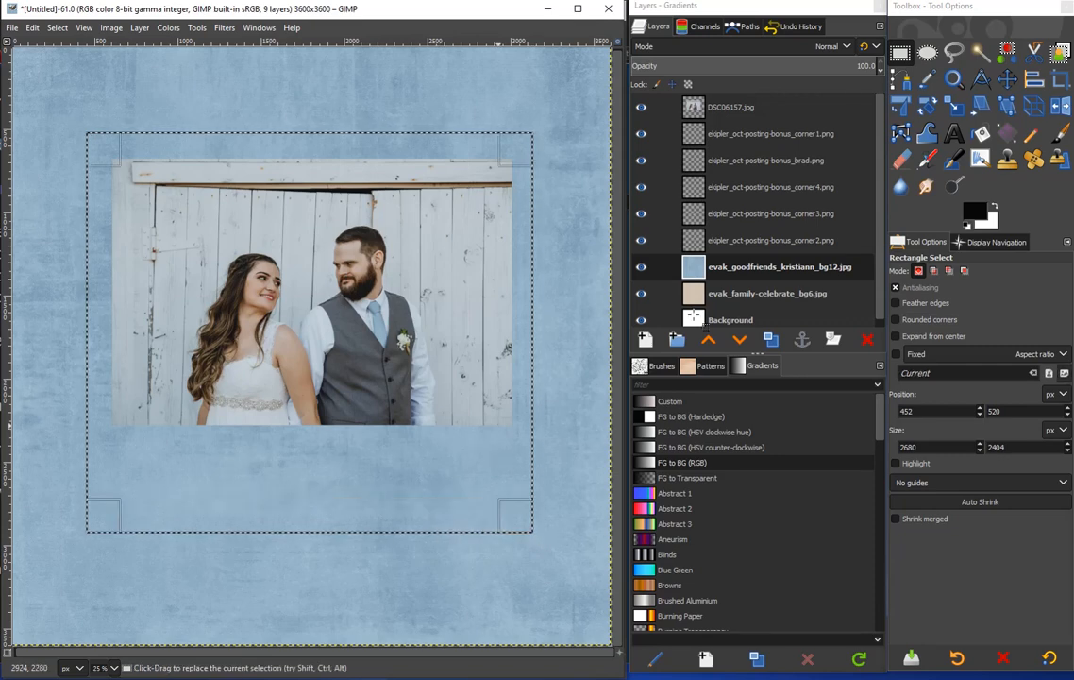
Set the selection's size to 2600 × 2600 px and reposition it around the photo at about 464, 444 px
click(928, 447)
key(BackSpace)
key(BackSpace)
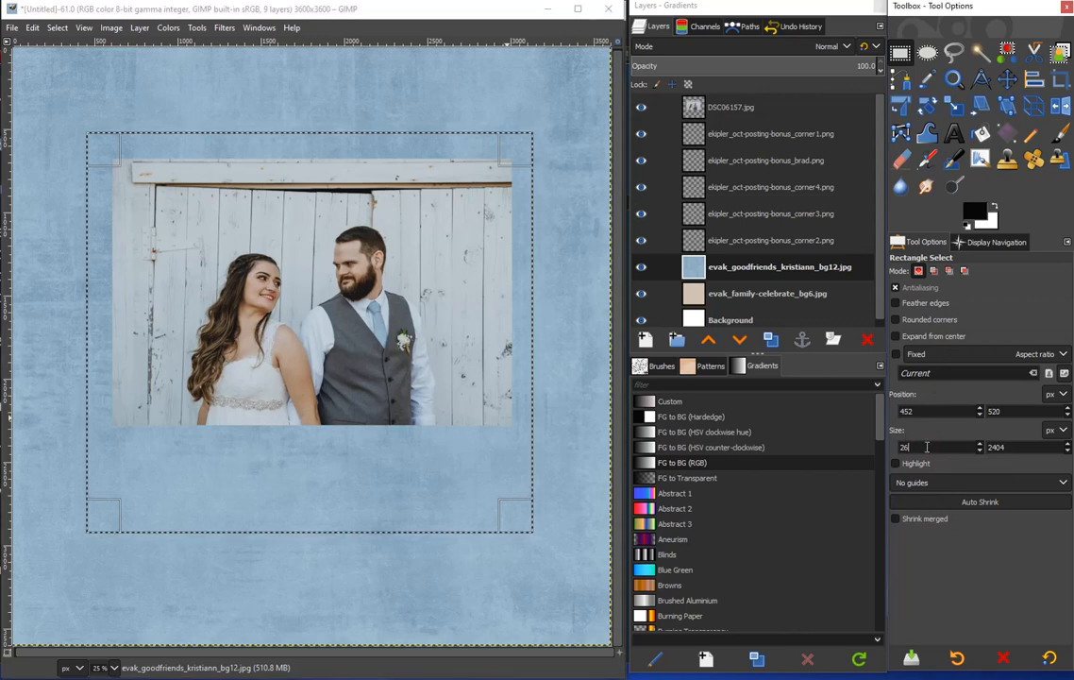
text(00)
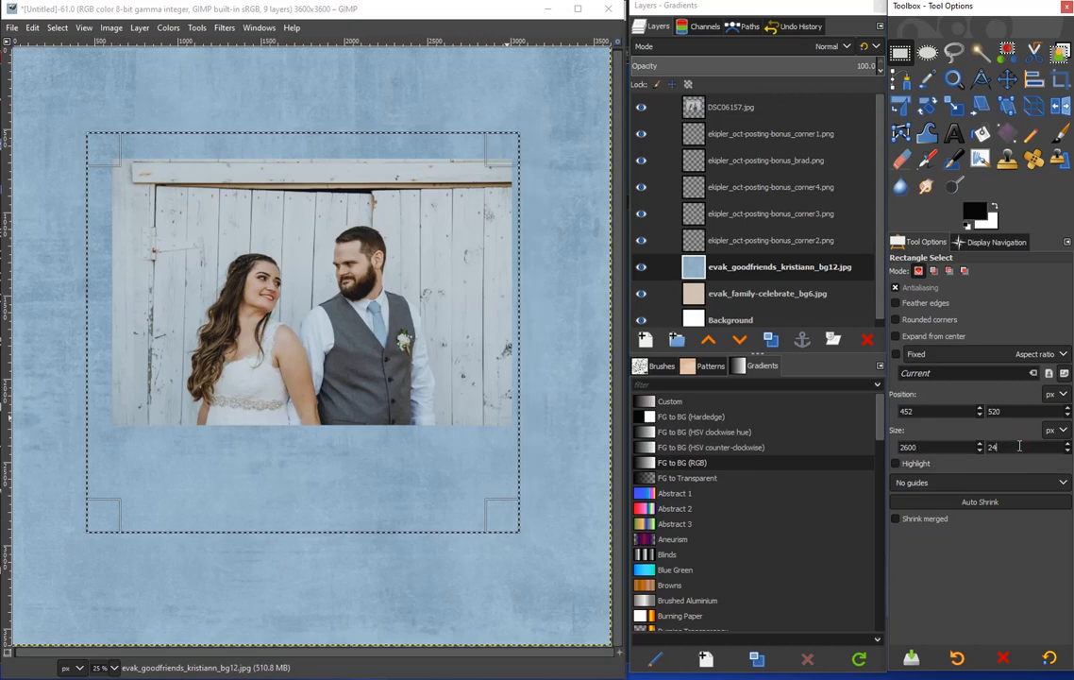
click(1020, 447)
text(2600)
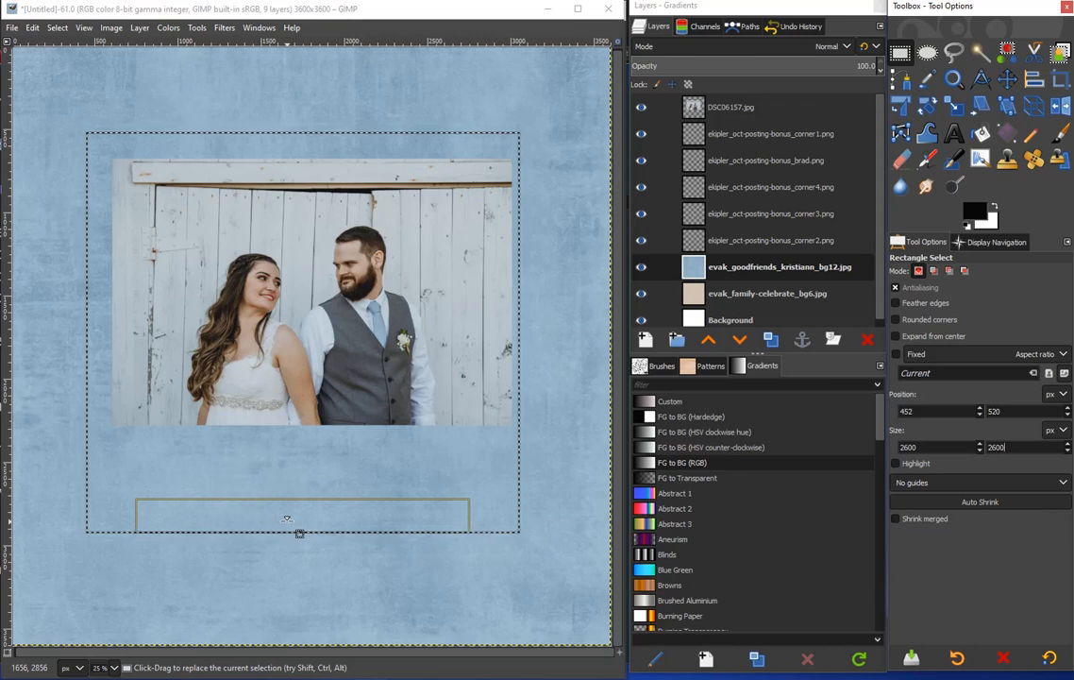
mouse_move(287, 519)
mouse_down()
mouse_move(284, 542)
mouse_move(288, 508)
mouse_up()
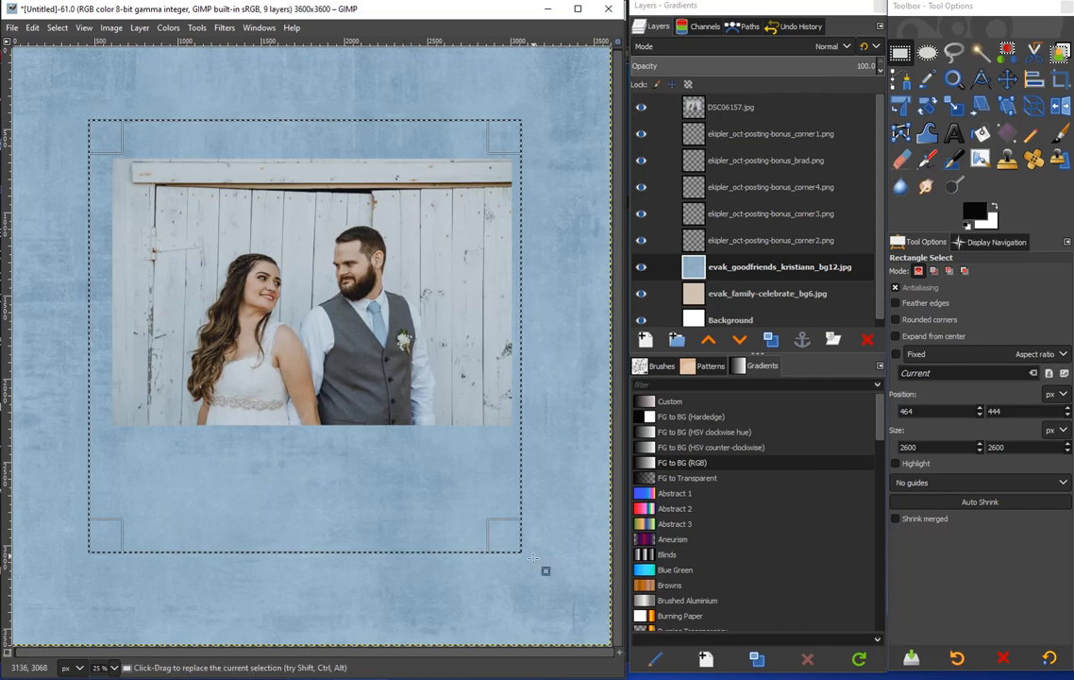
Invert the selection to cover the blue paper outside the square
click(53, 28)
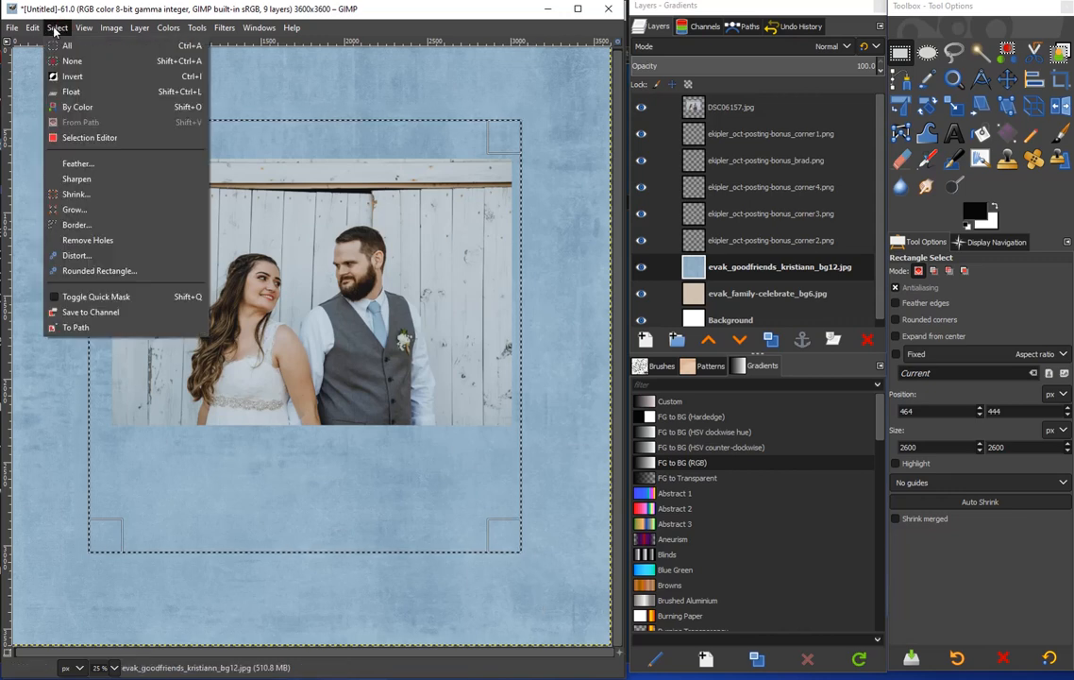
click(66, 76)
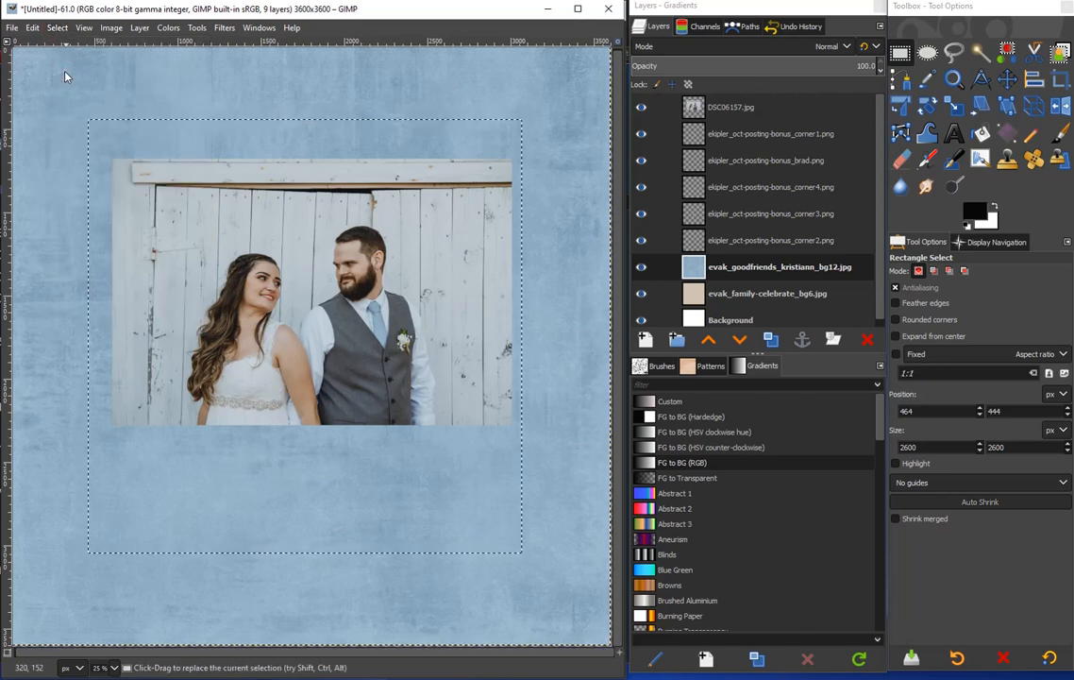
Delete the blue paper outside the square and crop its layer to the remaining content
key(Delete)
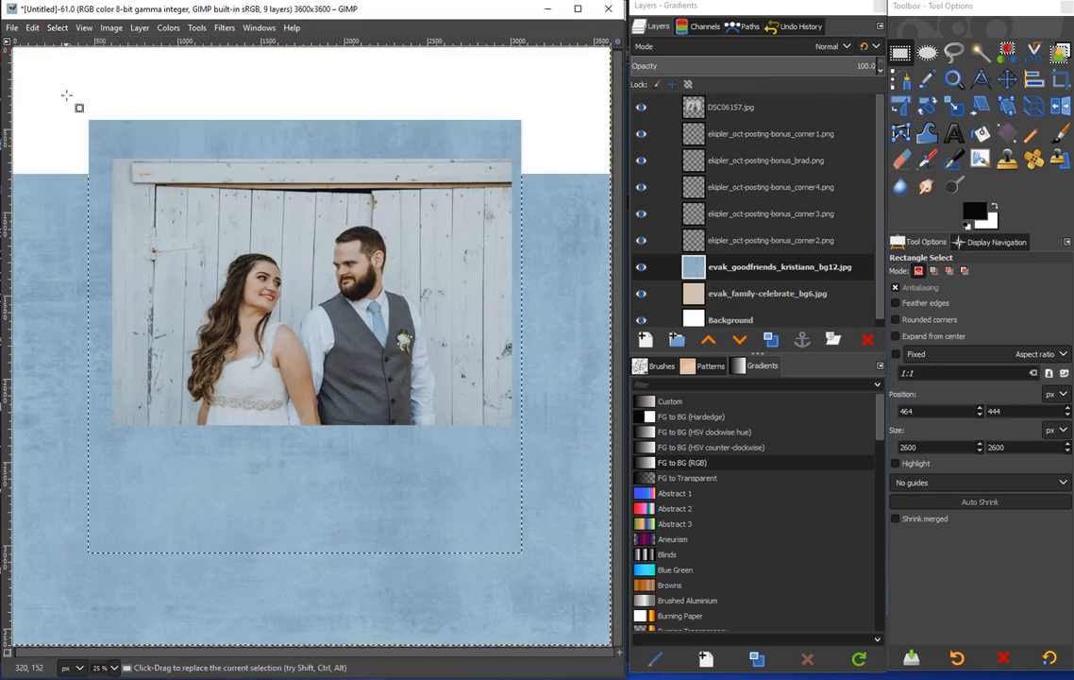
click(140, 27)
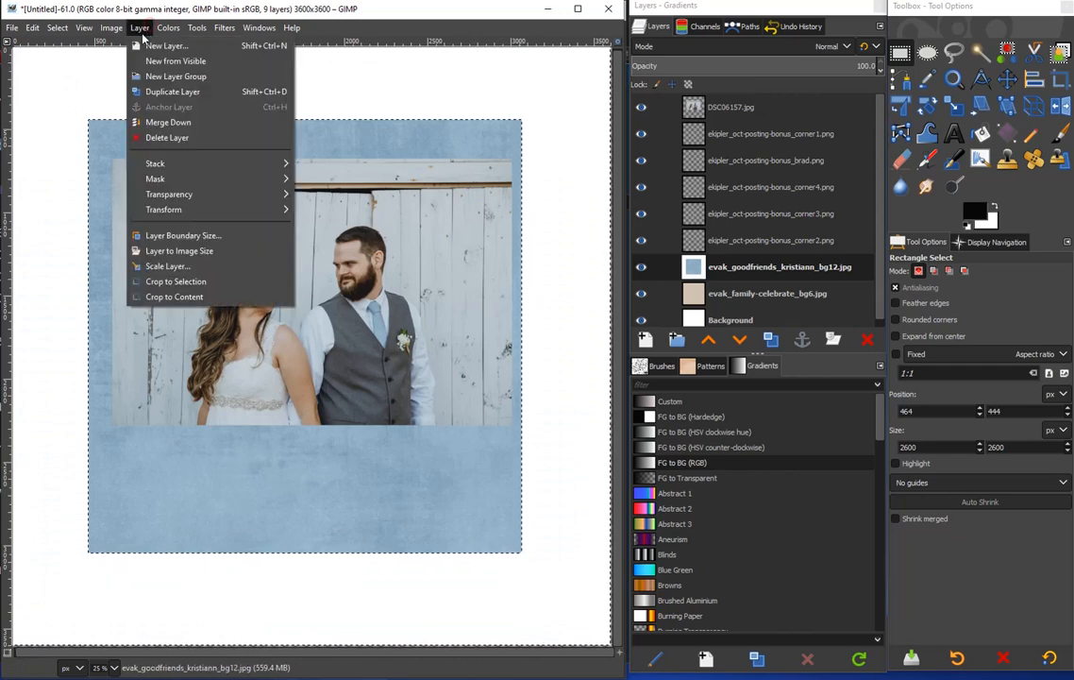
click(153, 297)
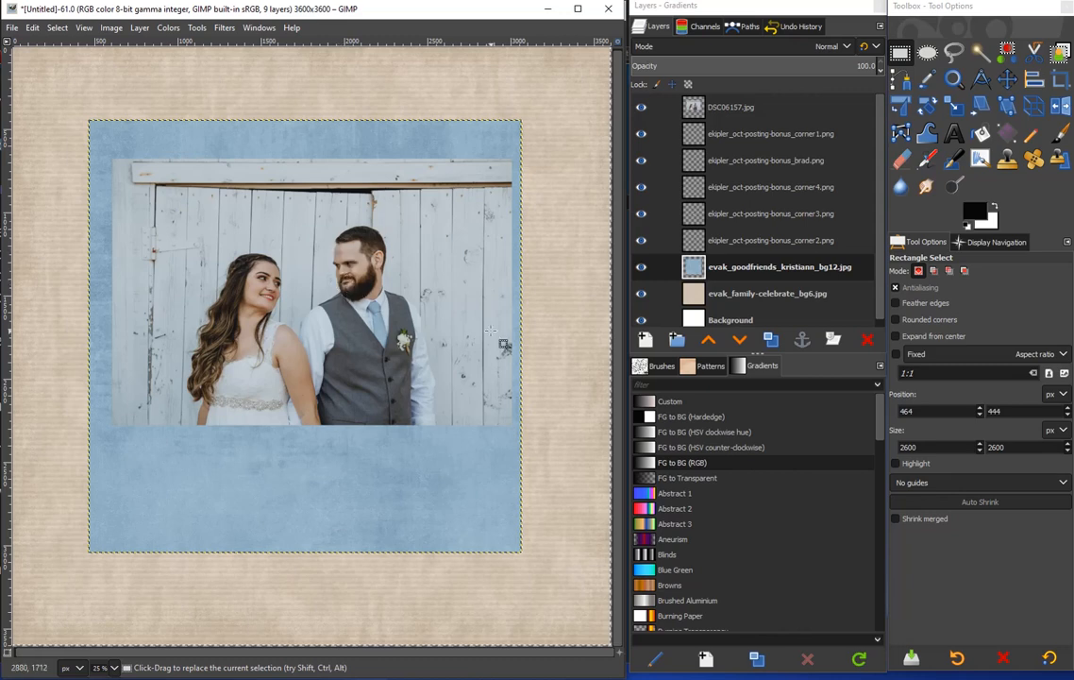
Duplicate the beige paper layer and place the copy directly above the blue paper layer
click(795, 295)
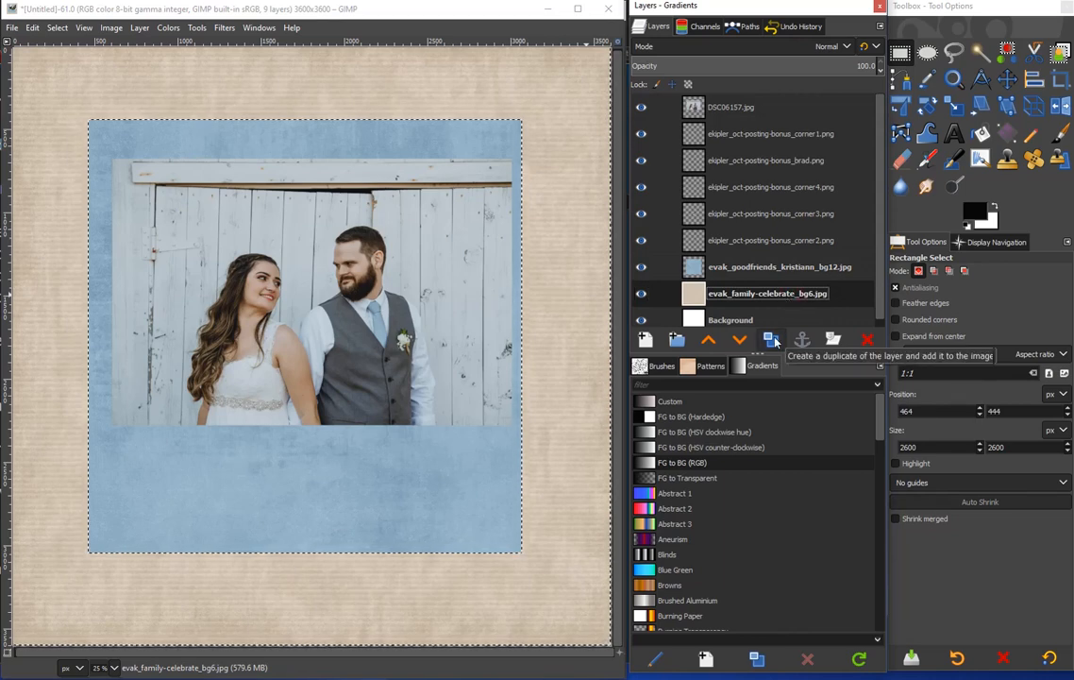
click(772, 340)
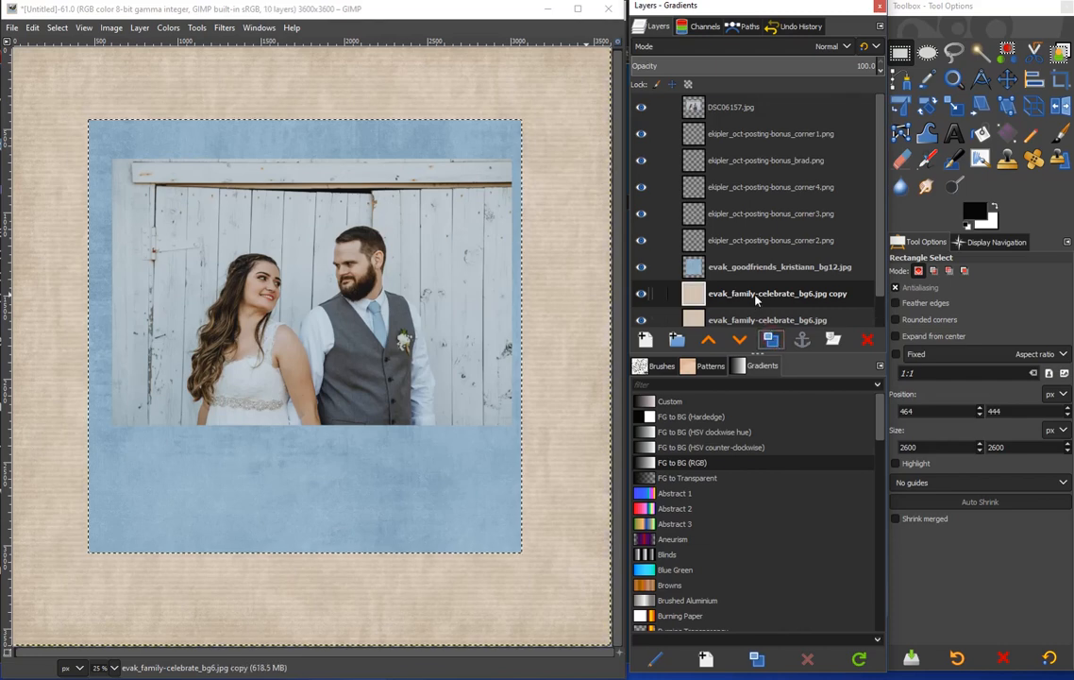
drag(753, 295, 761, 263)
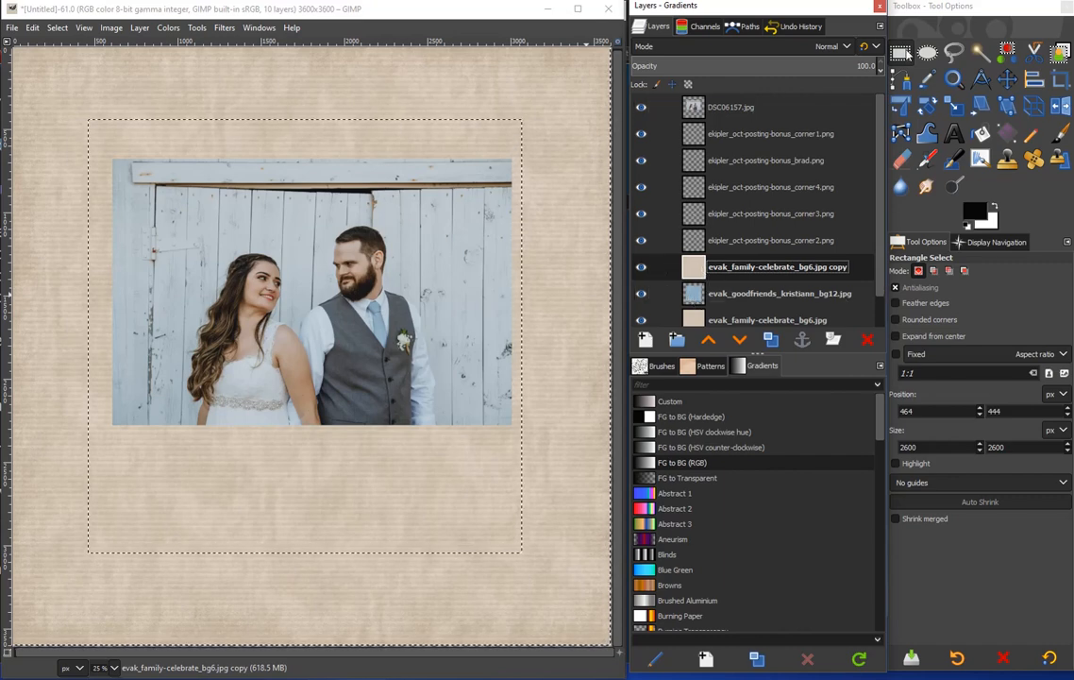
Draw a rectangular selection, set its size to 2400 × 700 px, and position it below the photo at about 1016, 2516 px
click(904, 54)
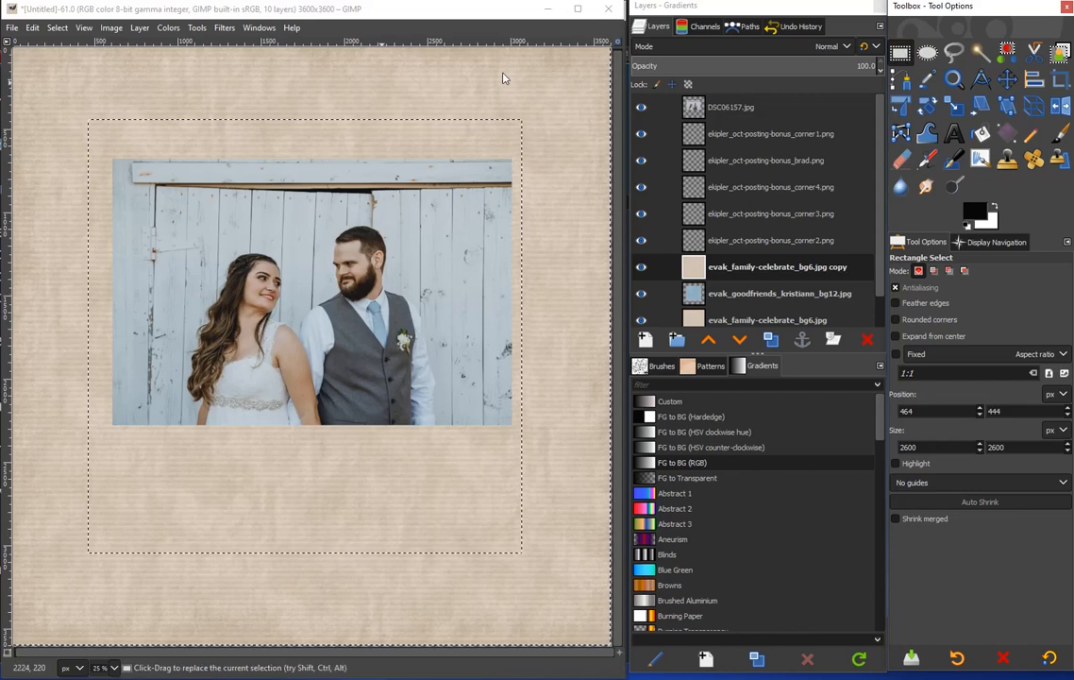
drag(85, 91, 546, 255)
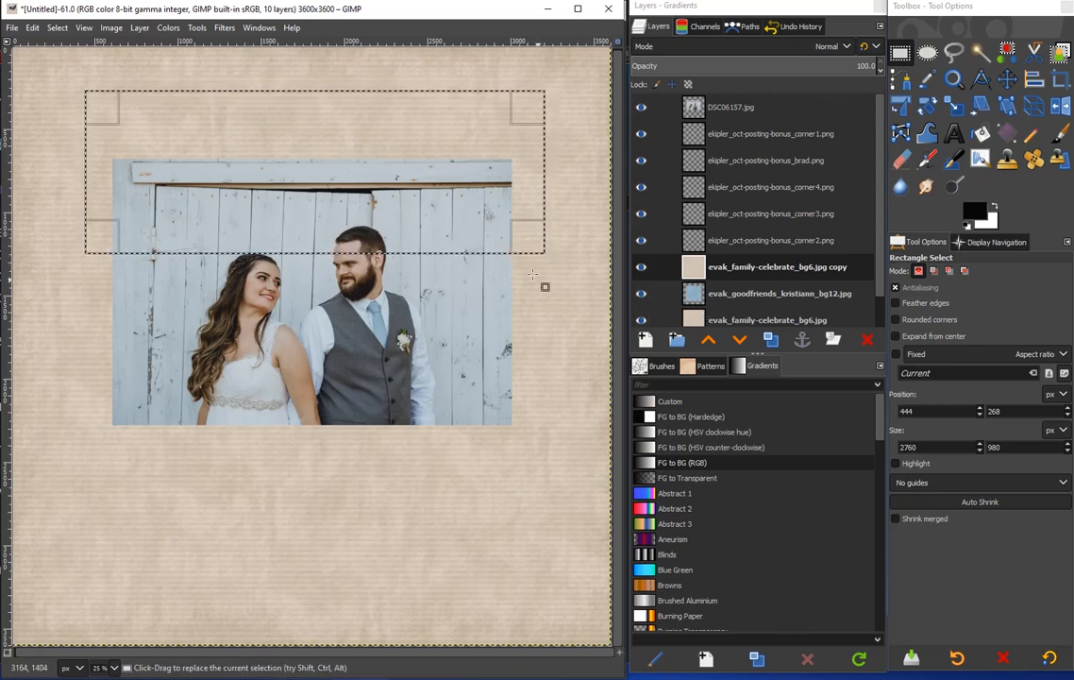
click(926, 446)
key(BackSpace)
key(BackSpace)
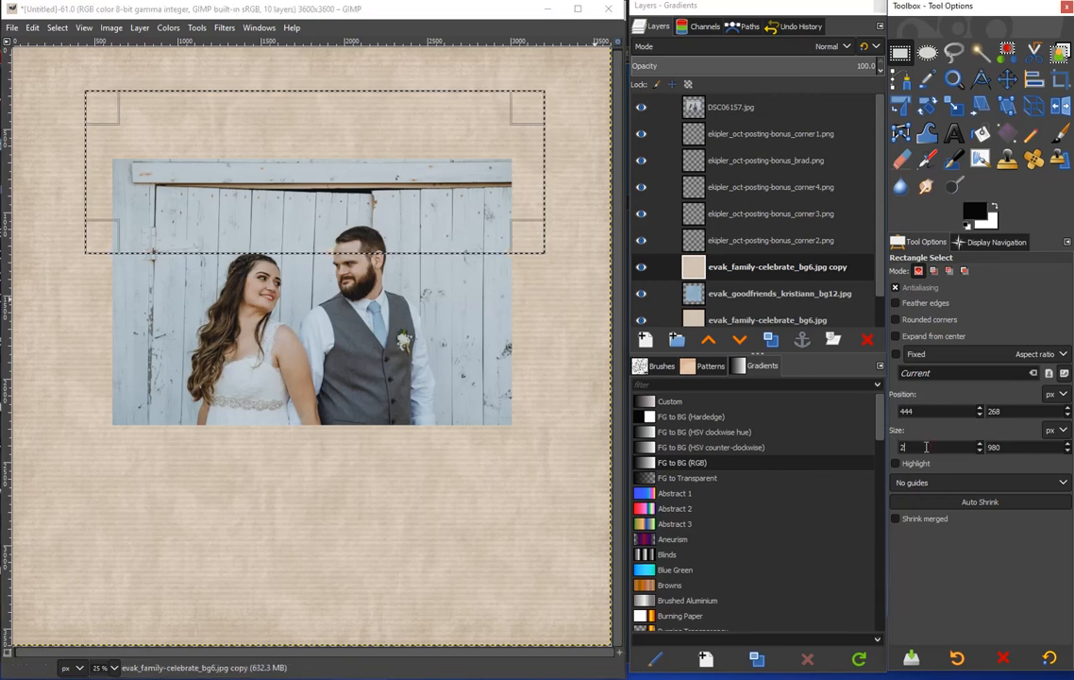
text(400)
key(Tab)
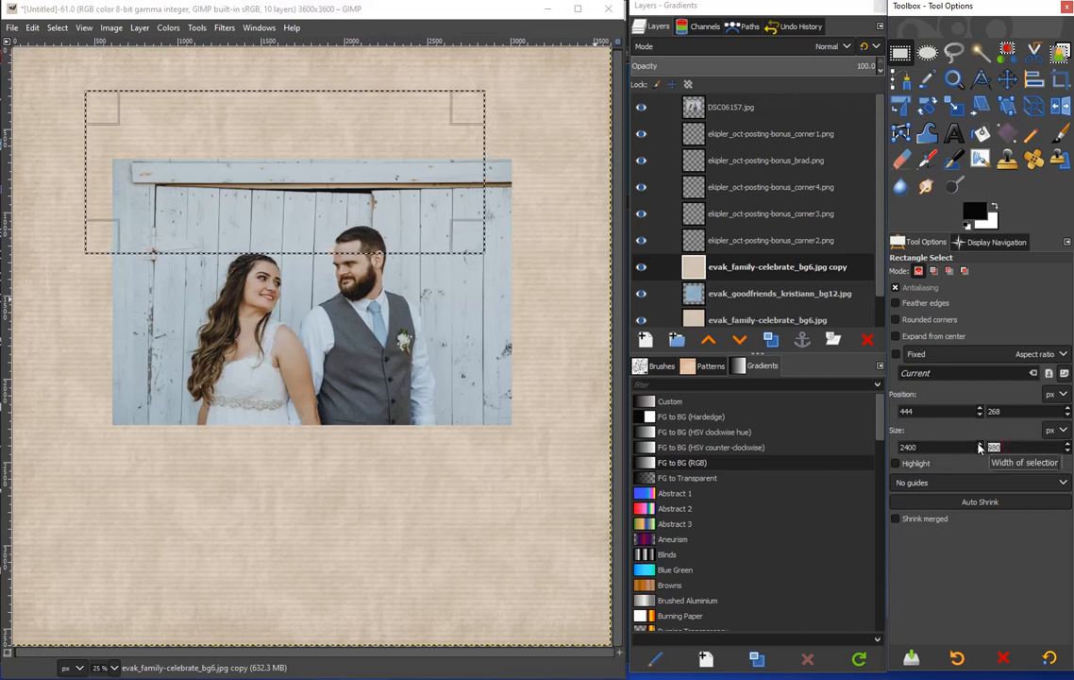
text(700)
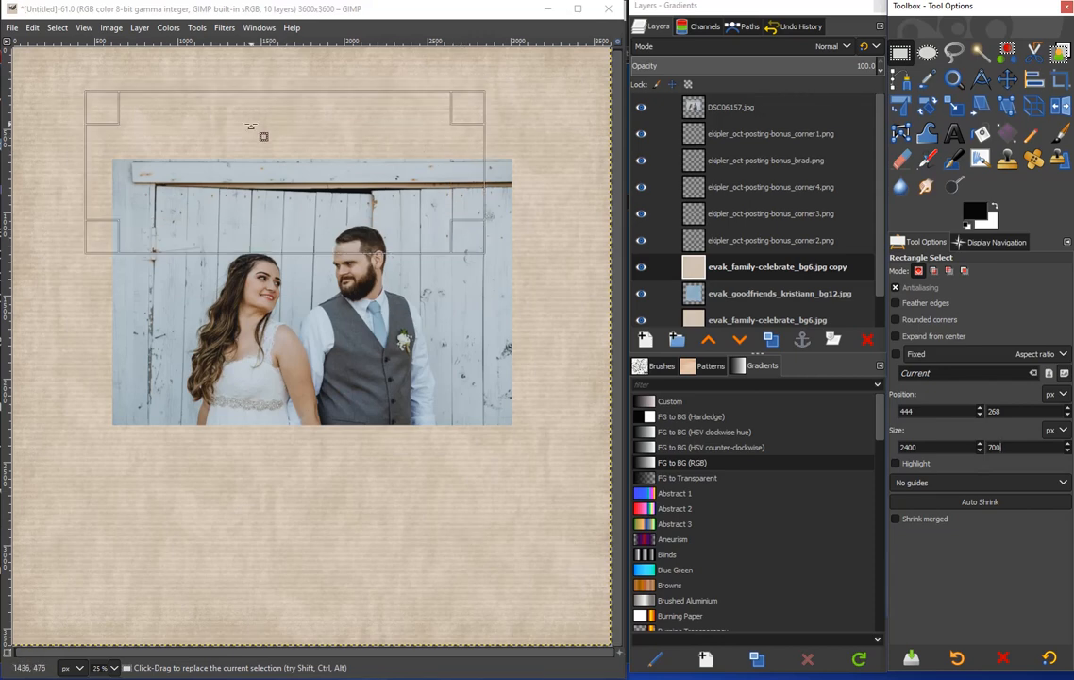
drag(250, 139, 240, 505)
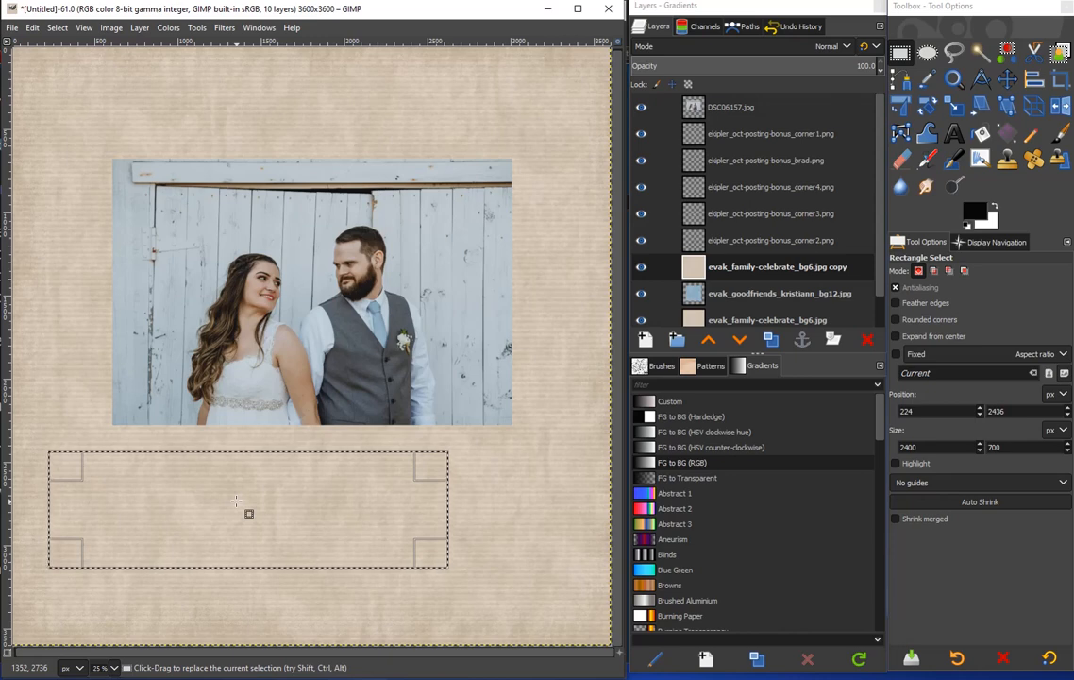
drag(250, 497, 386, 521)
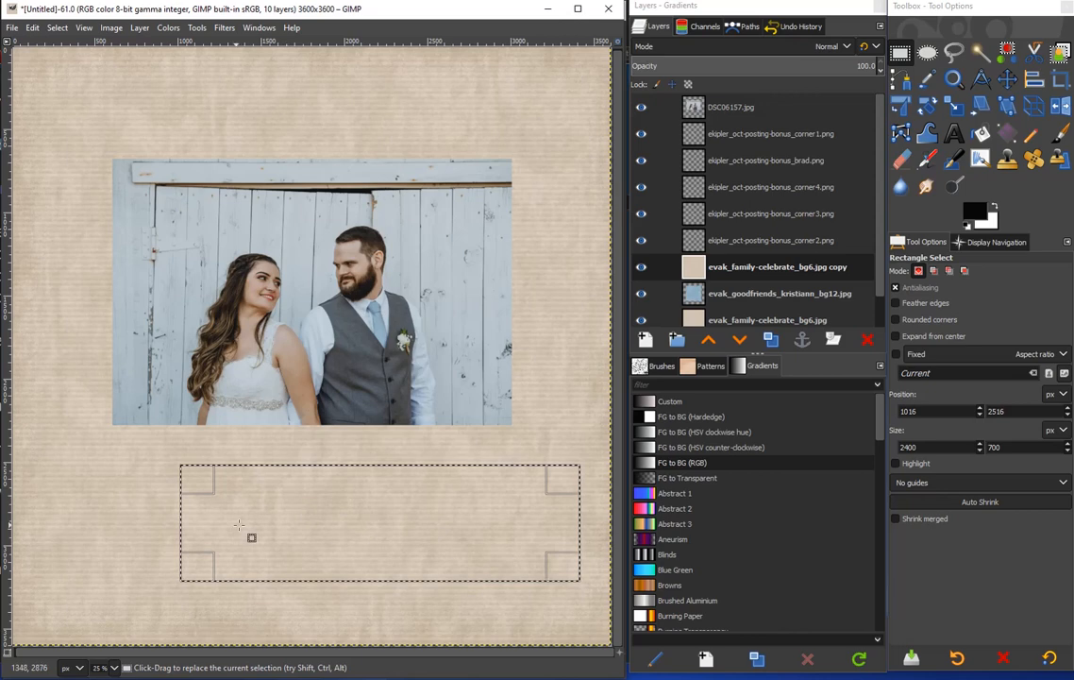
Invert the selection, delete the rest of the copied beige paper, and crop that layer to its content
click(58, 28)
click(62, 79)
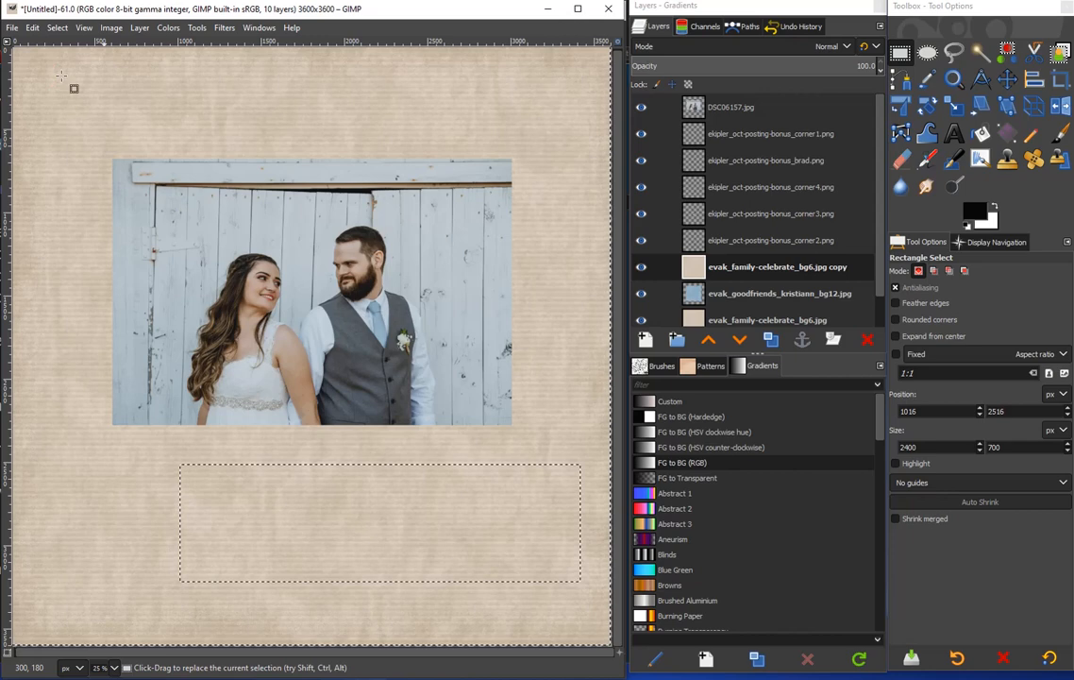
key(Delete)
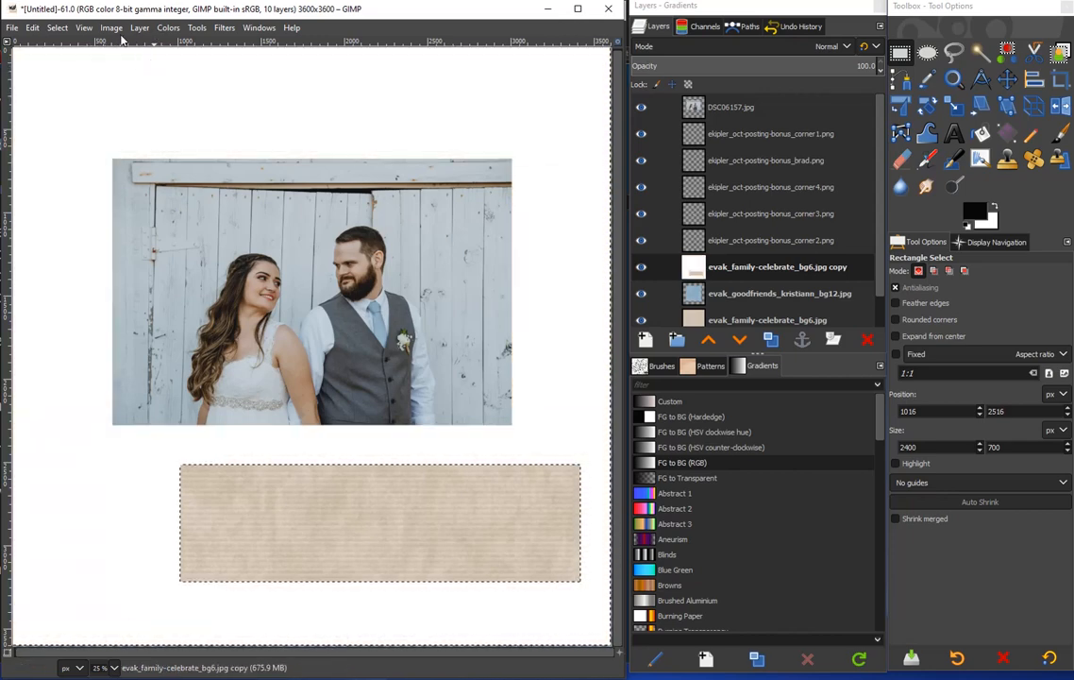
click(138, 28)
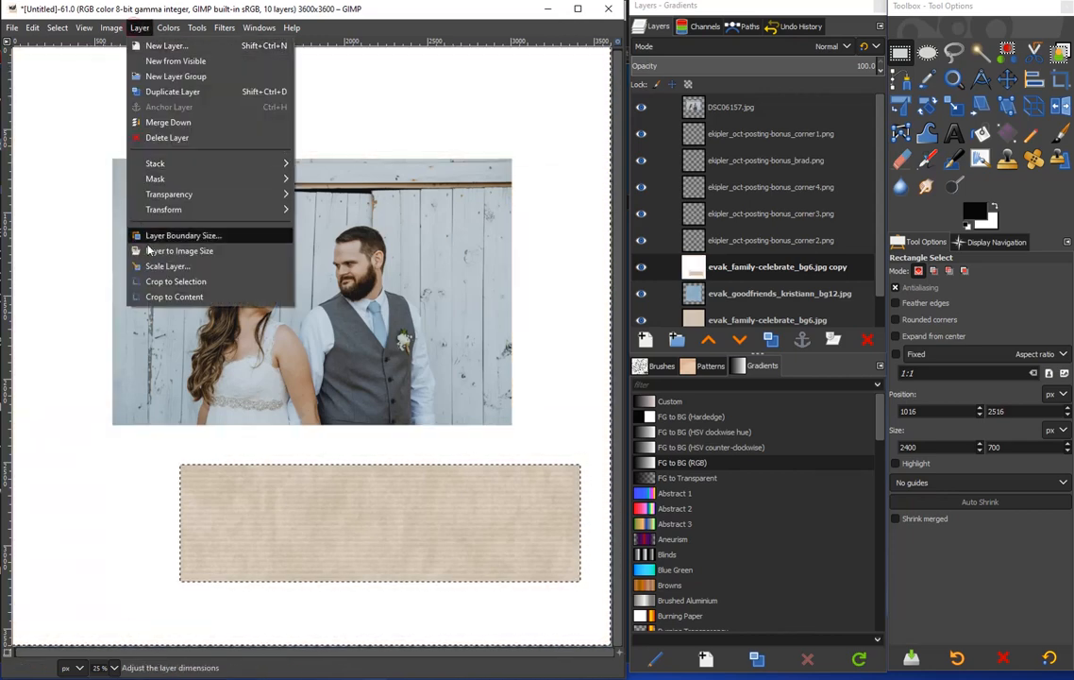
click(156, 297)
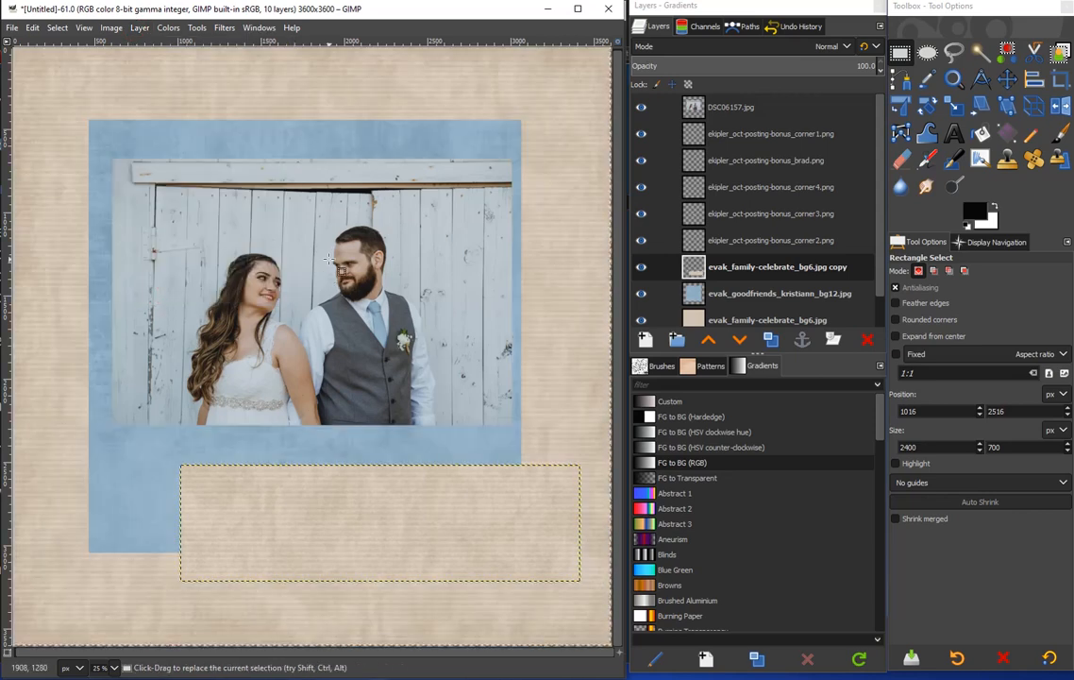
Move the beige paper strip onto the blue square, just beneath the photo
key(m)
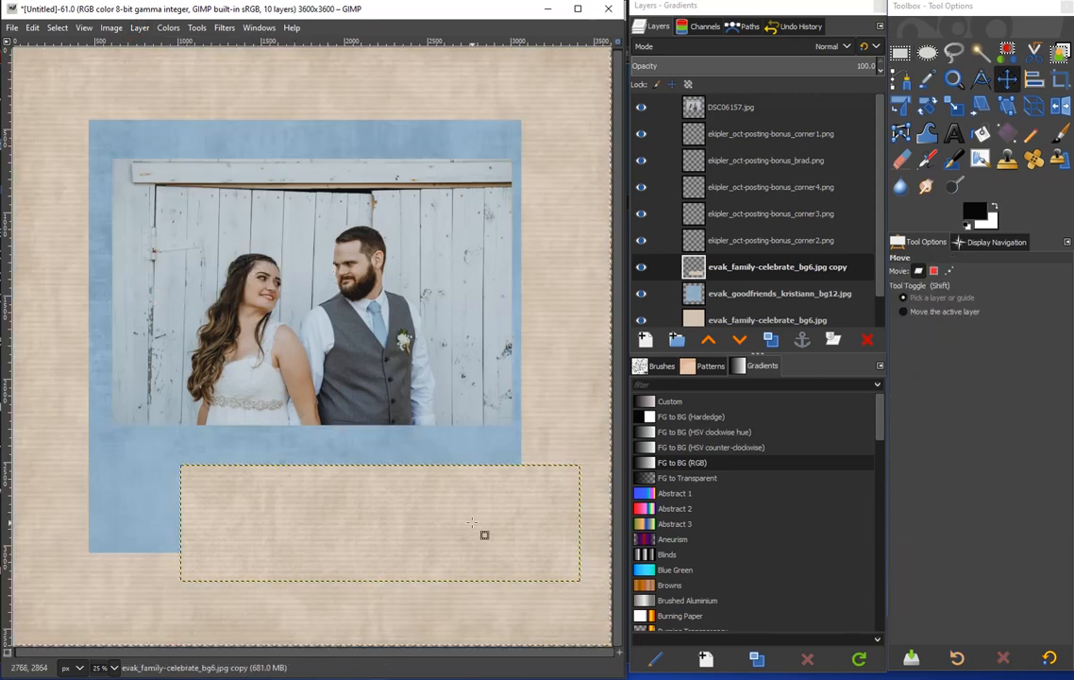
mouse_move(435, 536)
mouse_down()
mouse_move(391, 528)
mouse_move(369, 502)
mouse_up()
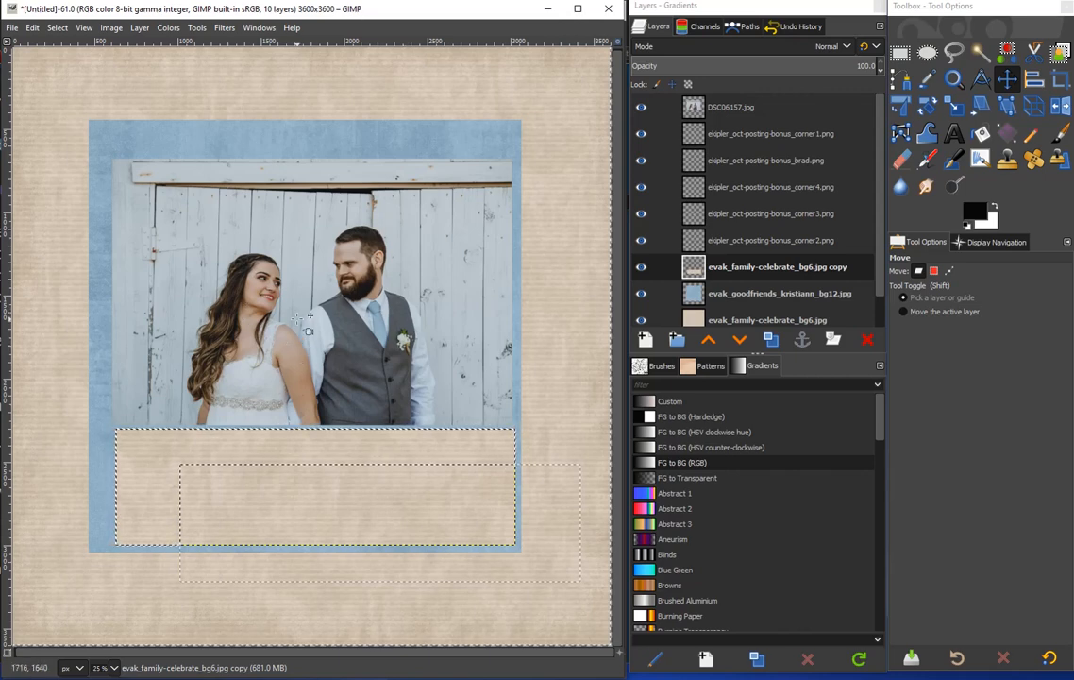
Add a vertical guide at position 500
click(111, 28)
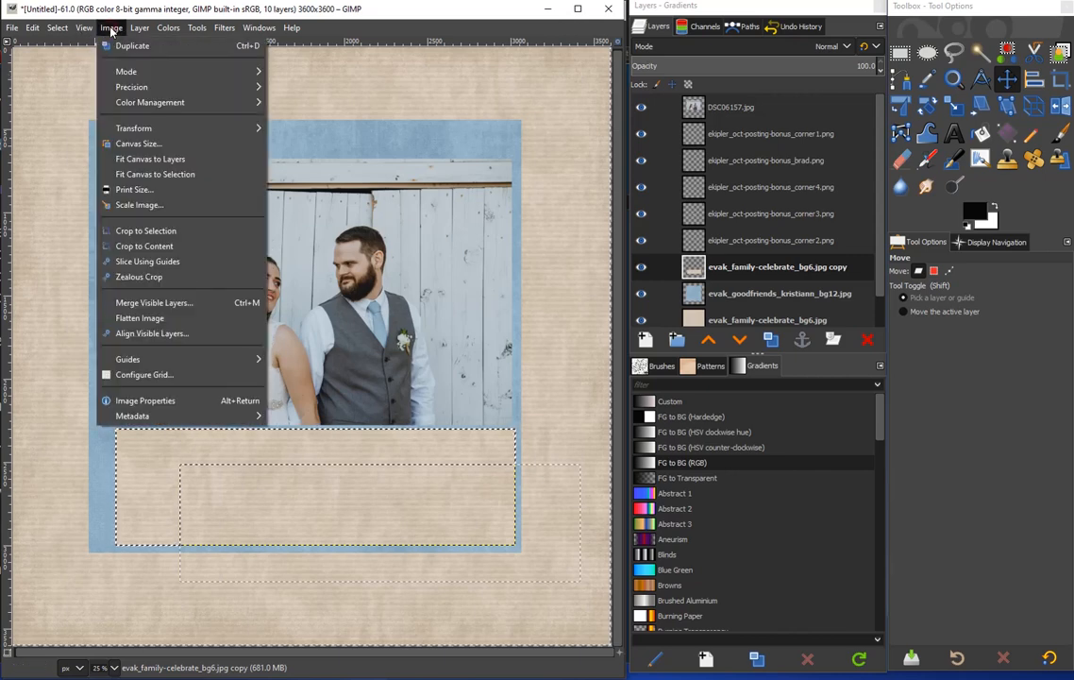
mouse_move(136, 360)
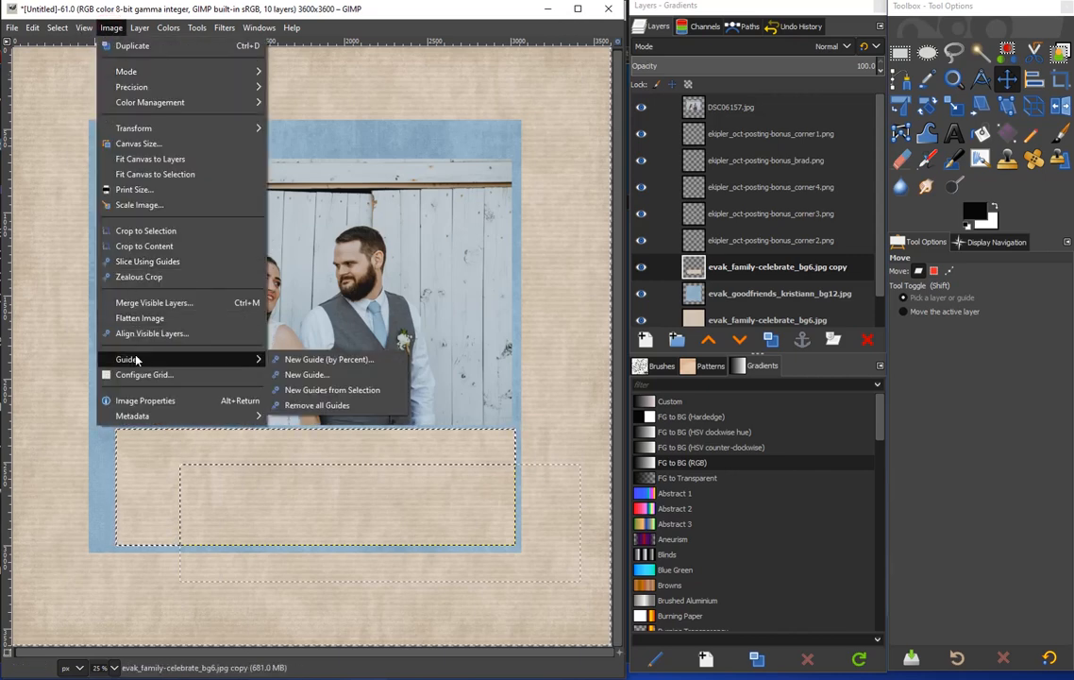
click(300, 375)
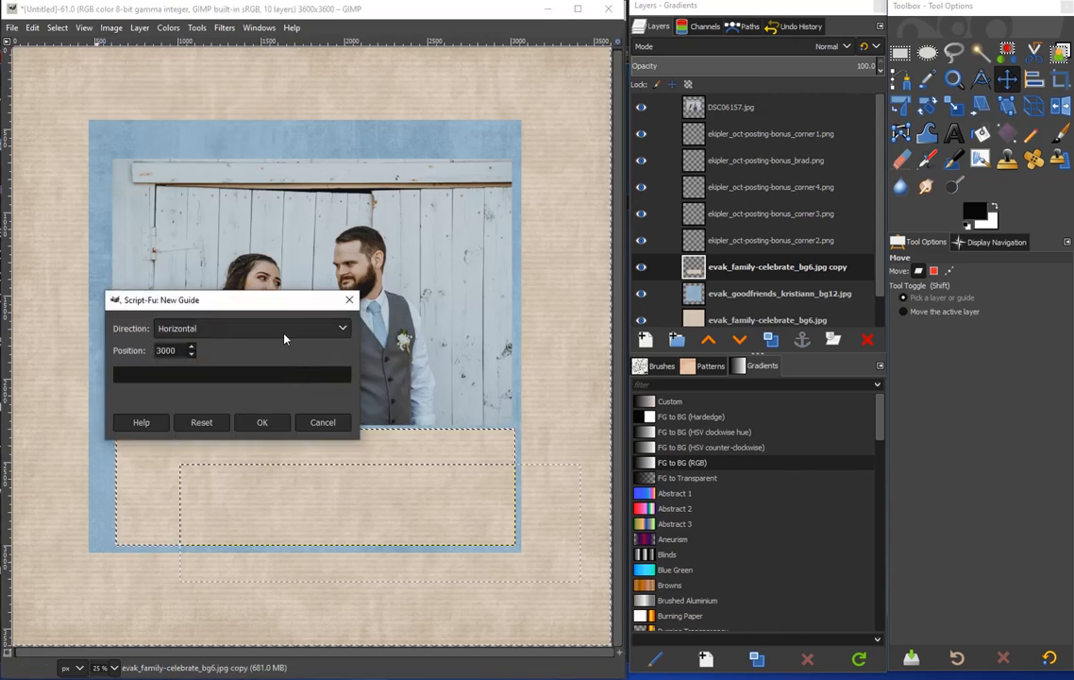
click(258, 329)
click(236, 351)
click(181, 351)
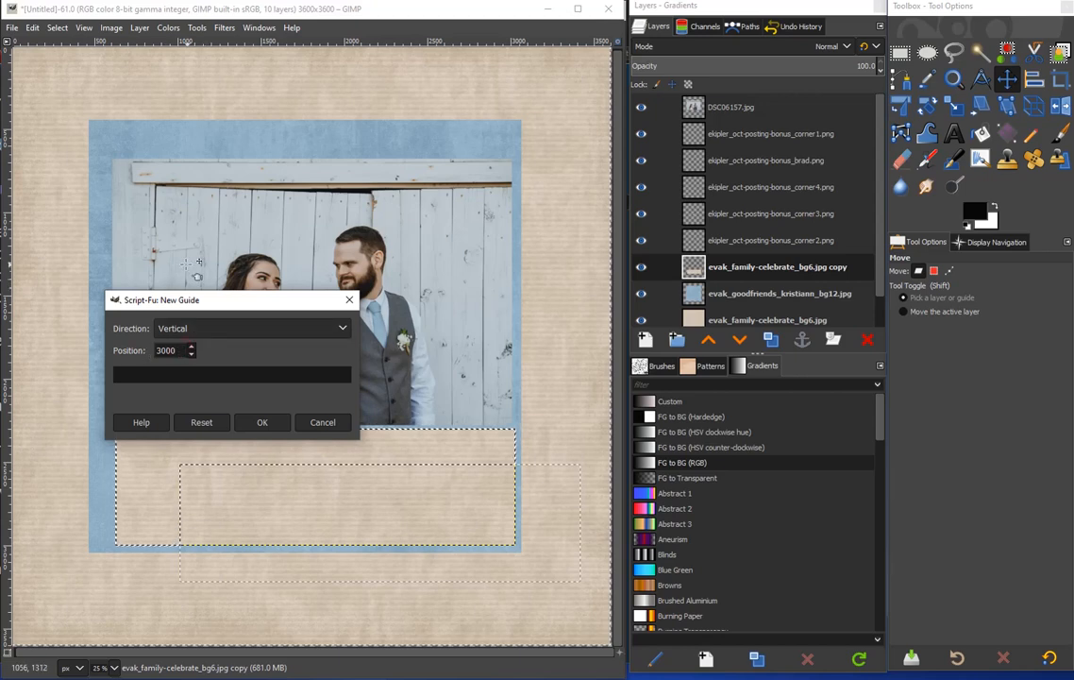
drag(177, 350, 154, 353)
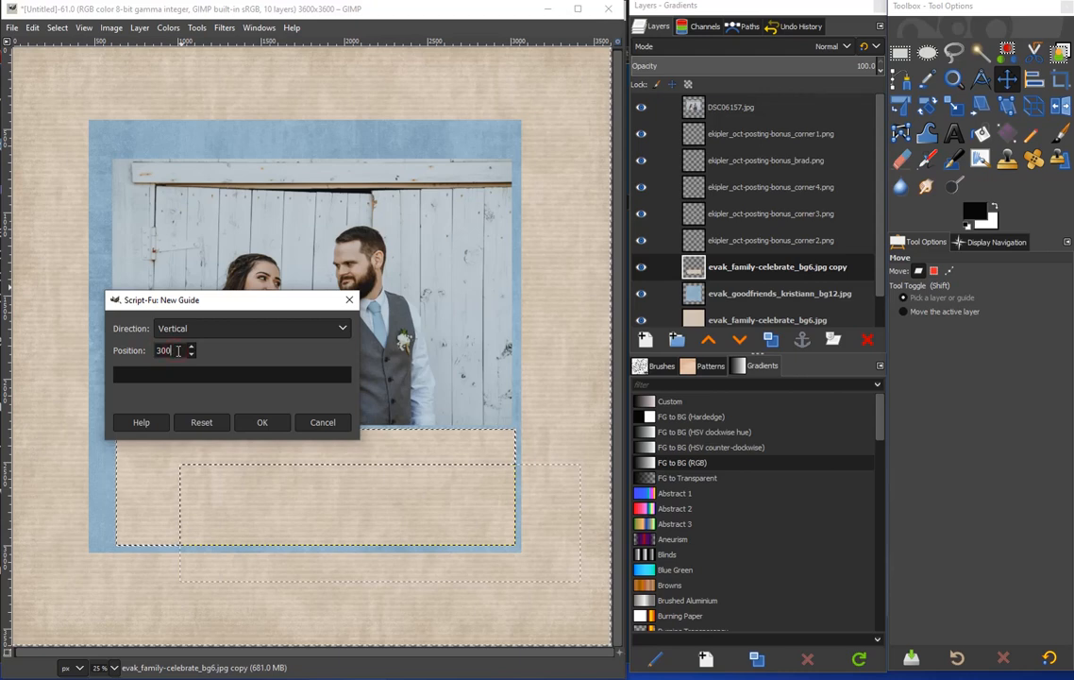
text(500)
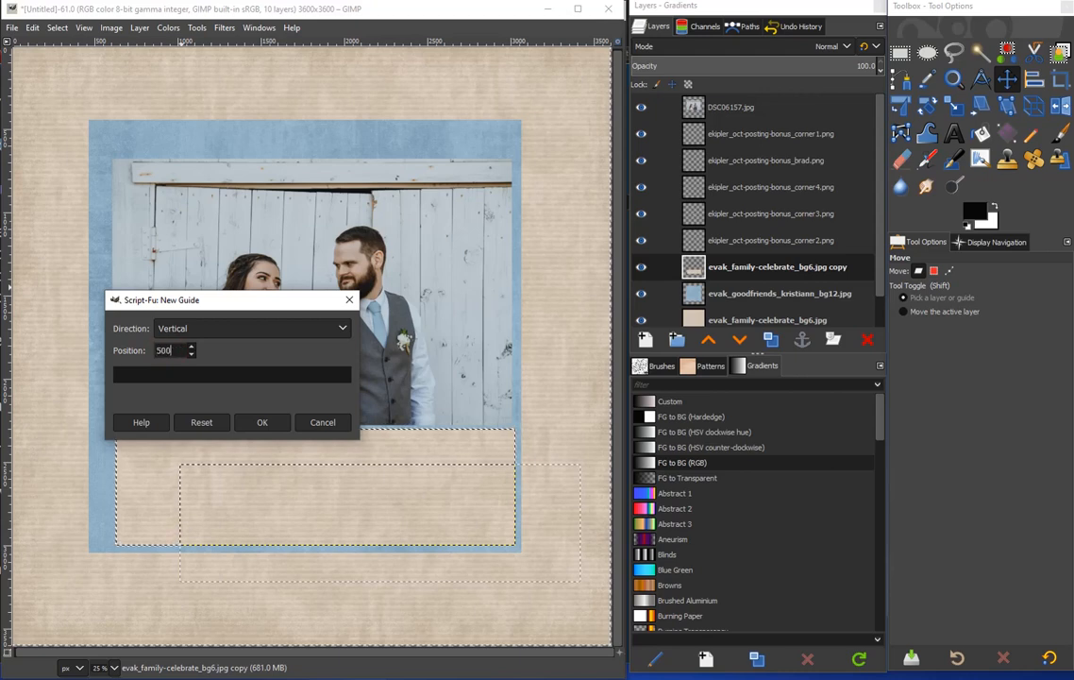
click(261, 423)
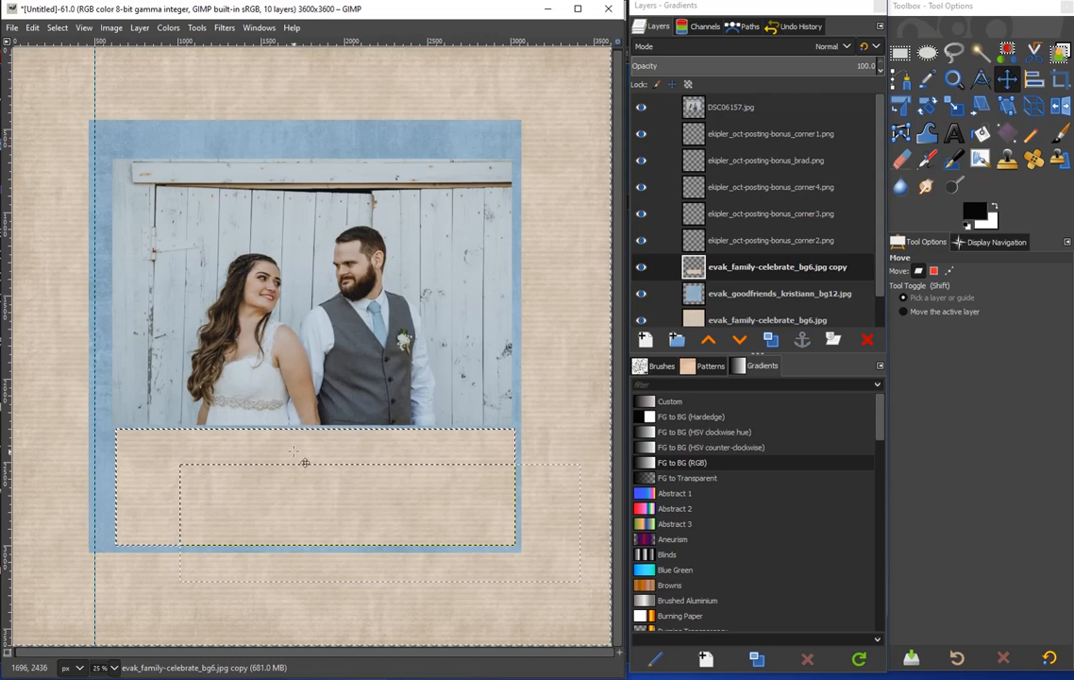
Add a horizontal guide at position 500
click(112, 28)
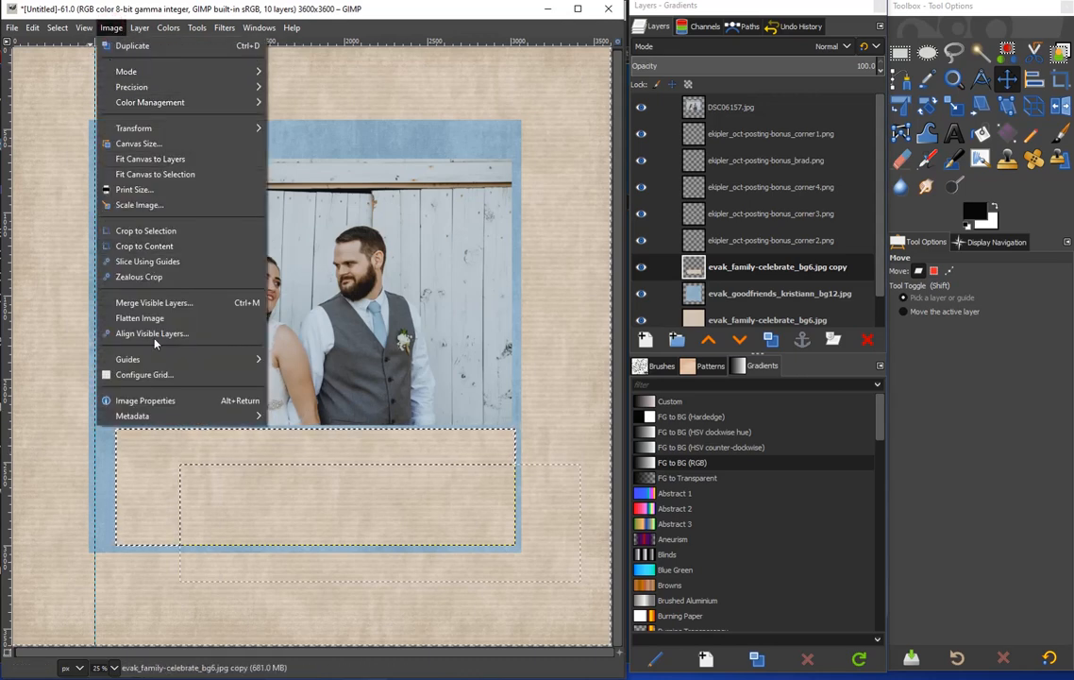
mouse_move(147, 363)
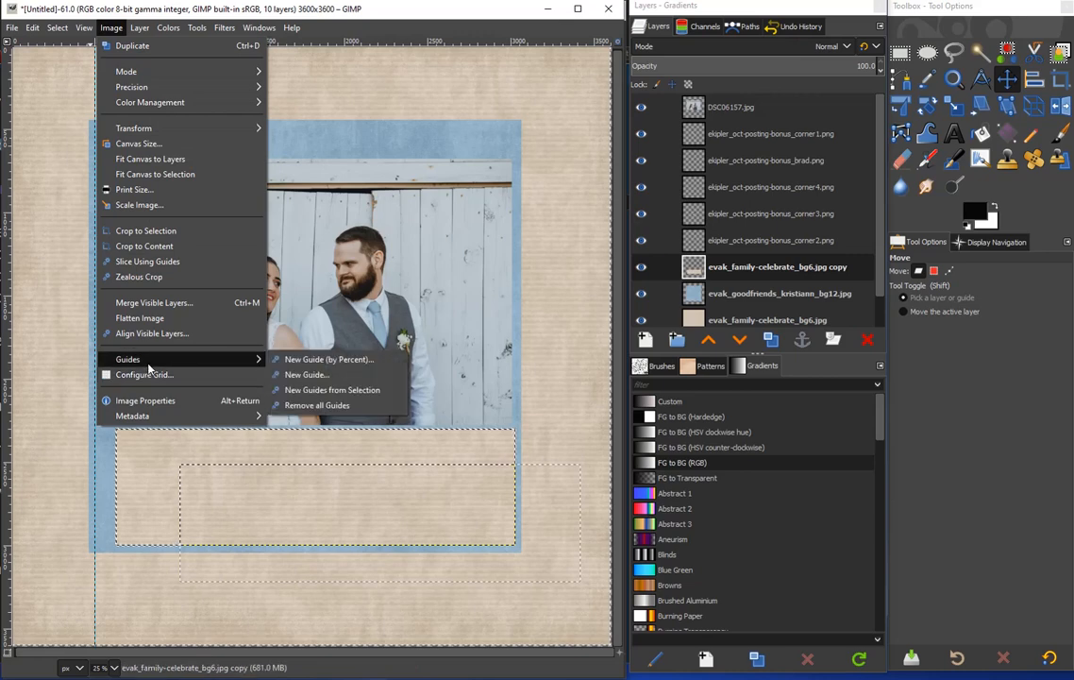
click(304, 375)
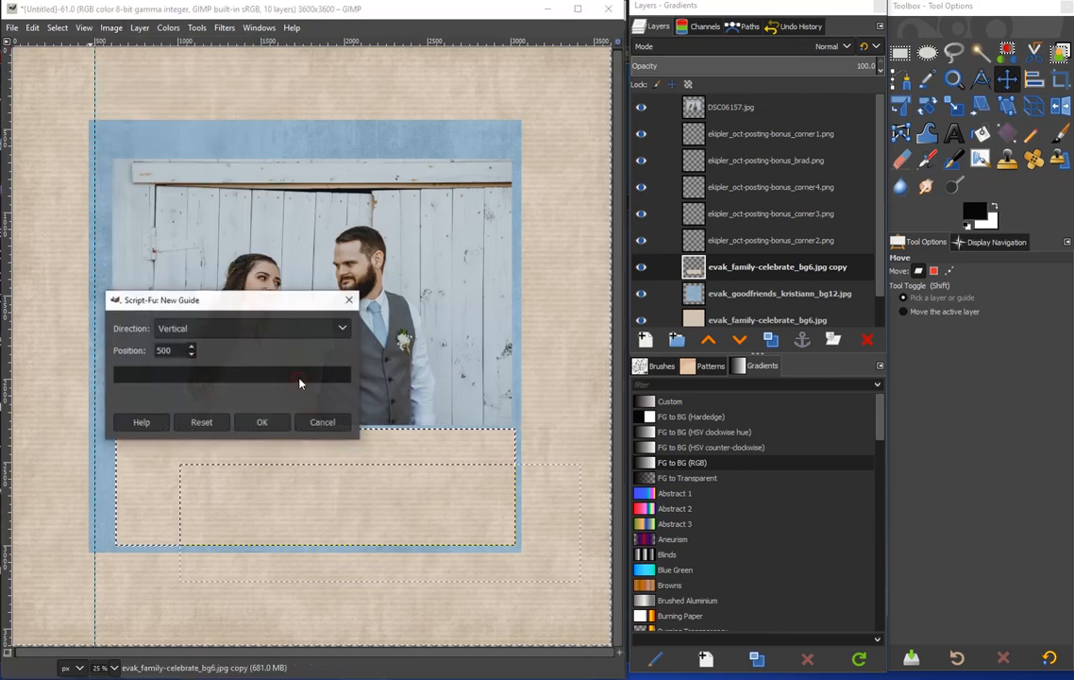
click(316, 325)
click(220, 312)
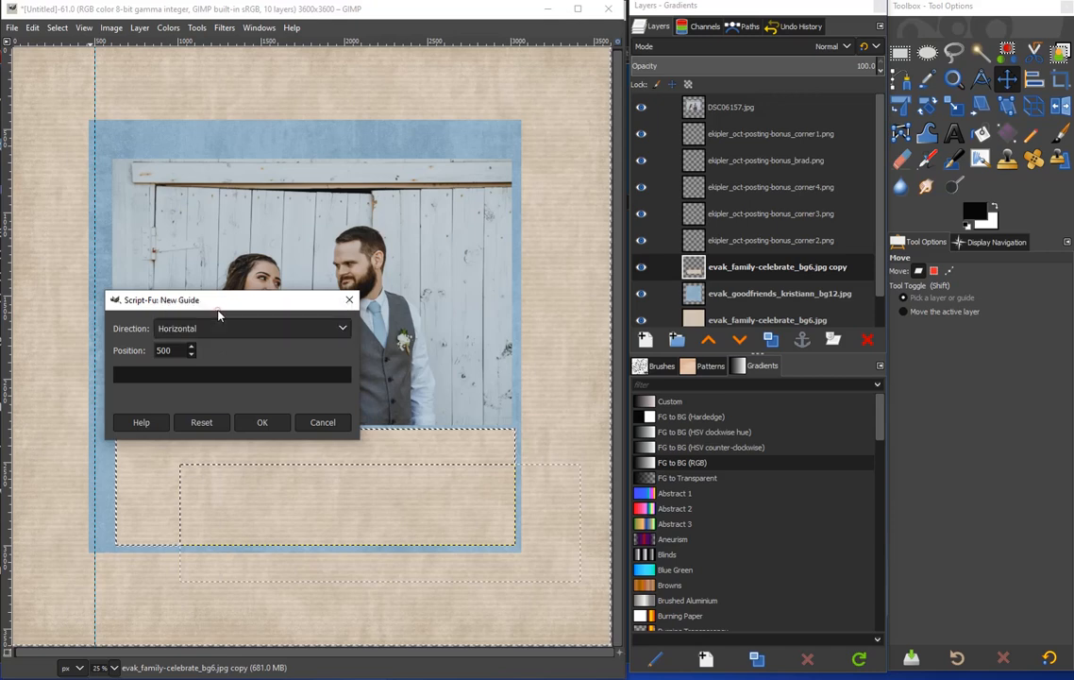
click(262, 421)
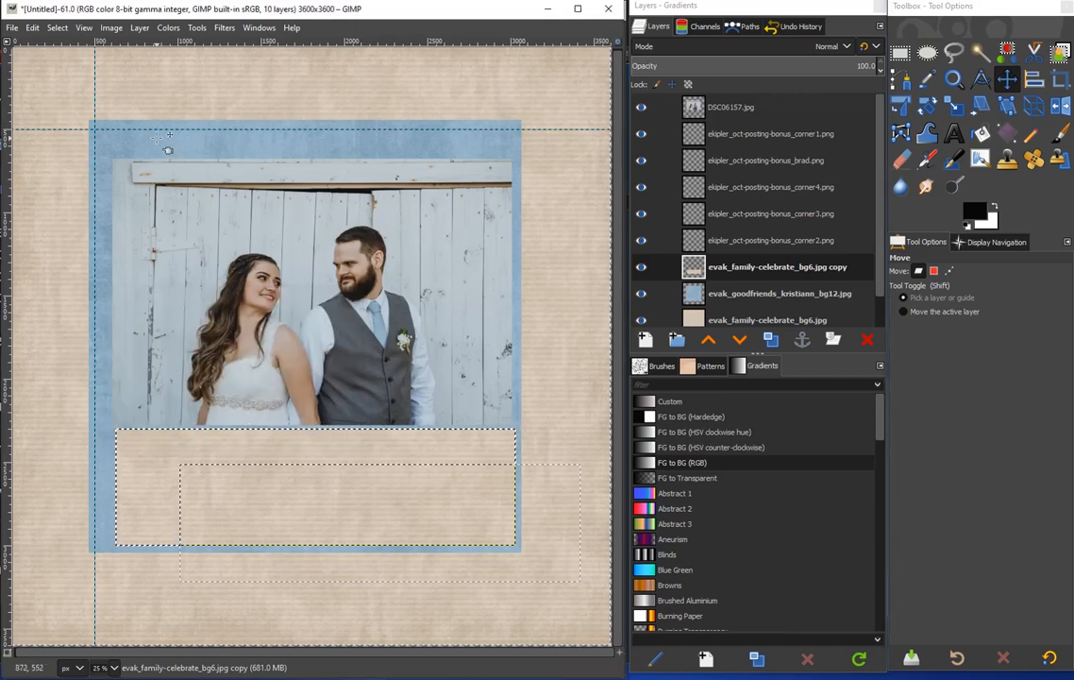
Move the blue paper square so its upper-left corner snaps to the intersection of the two guides
click(116, 138)
drag(120, 151, 129, 158)
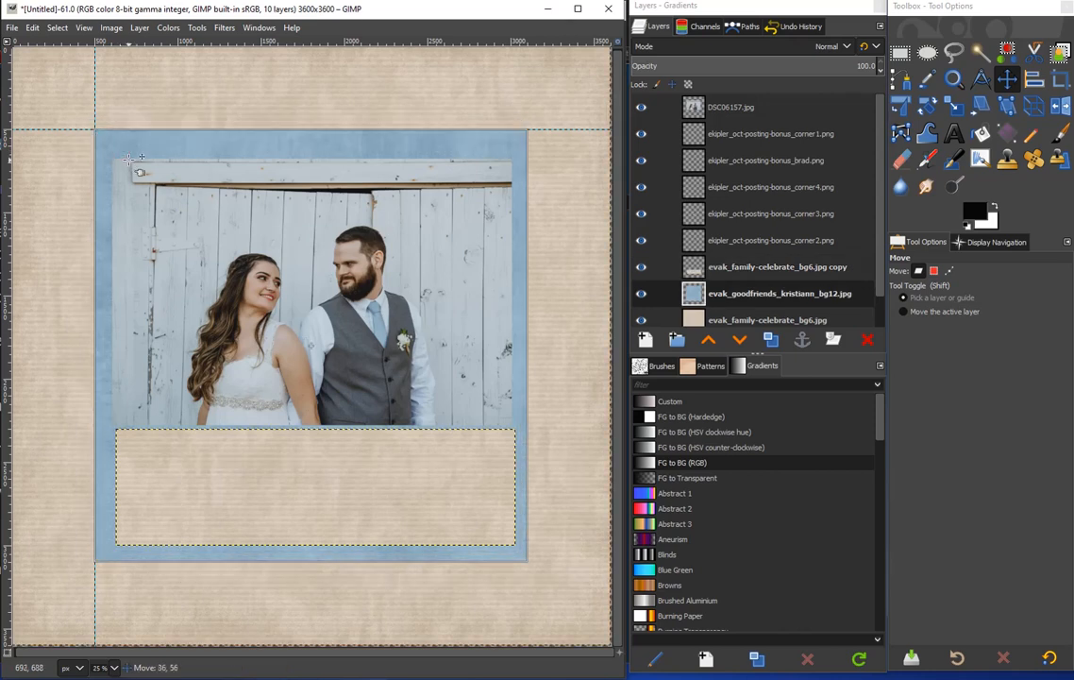
click(128, 157)
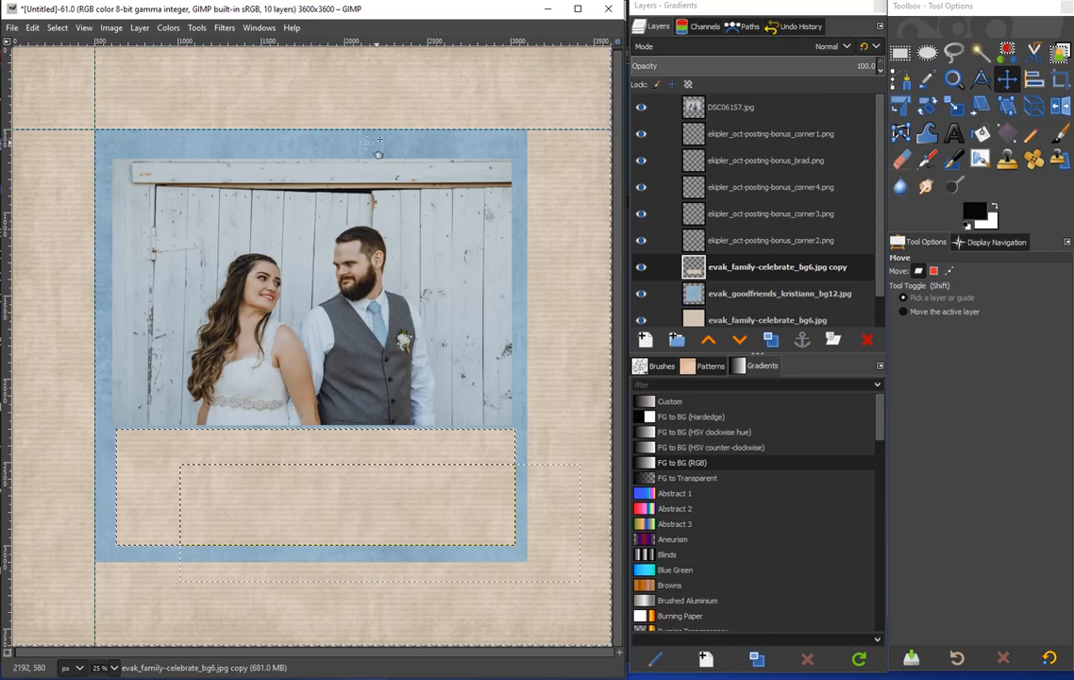
Add a horizontal guide at position 600
click(111, 27)
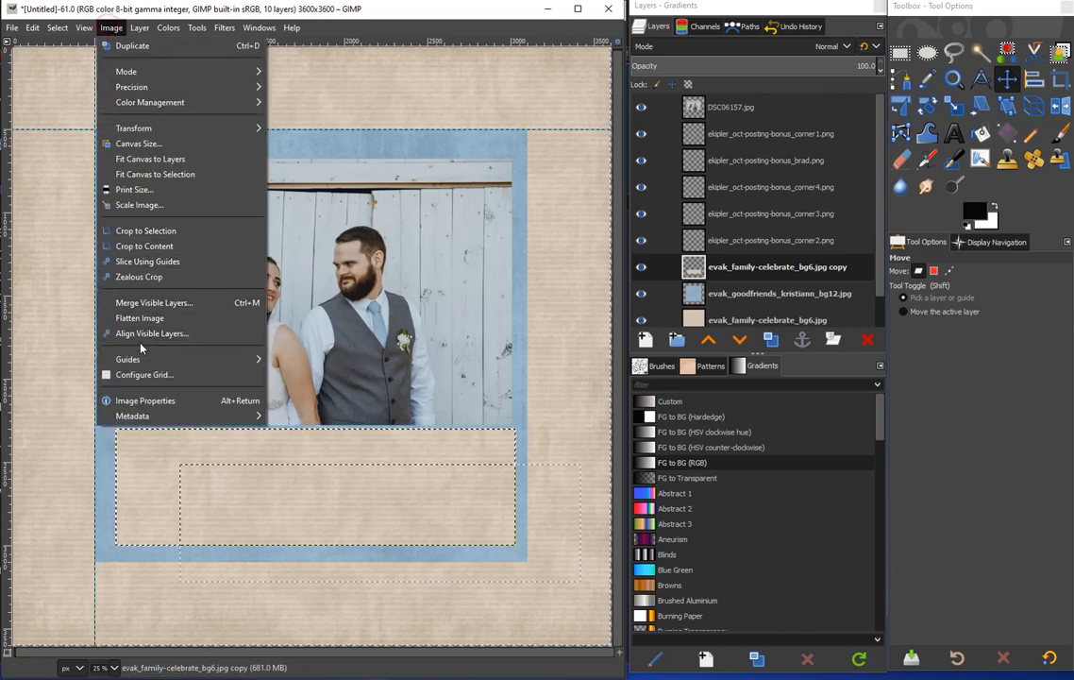
mouse_move(142, 360)
click(302, 374)
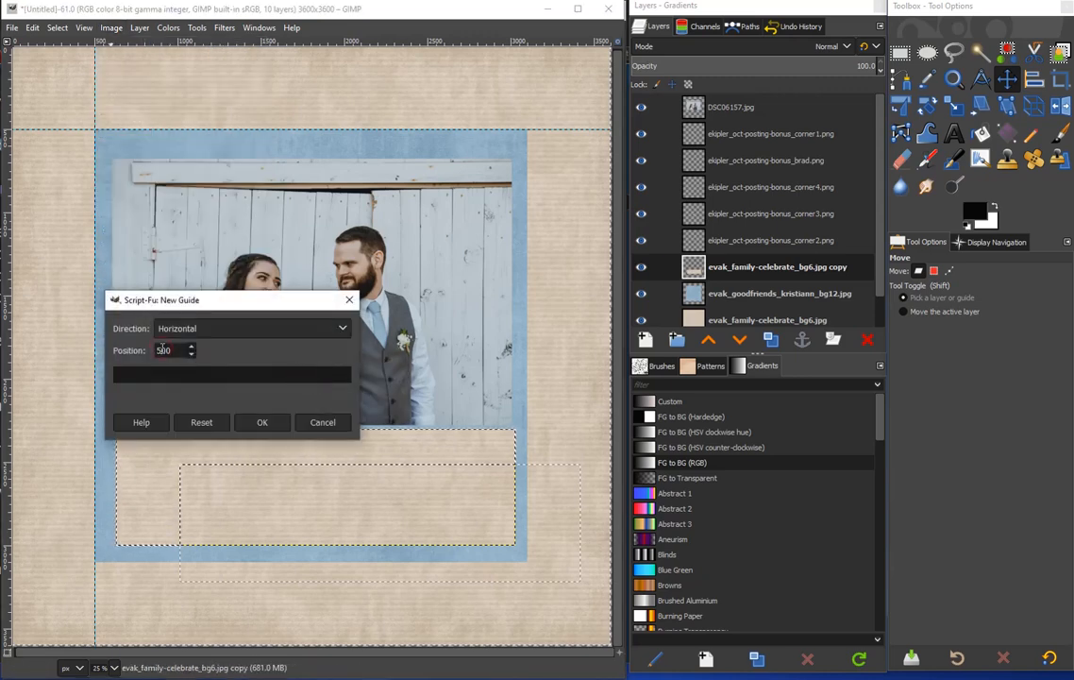
text(80)
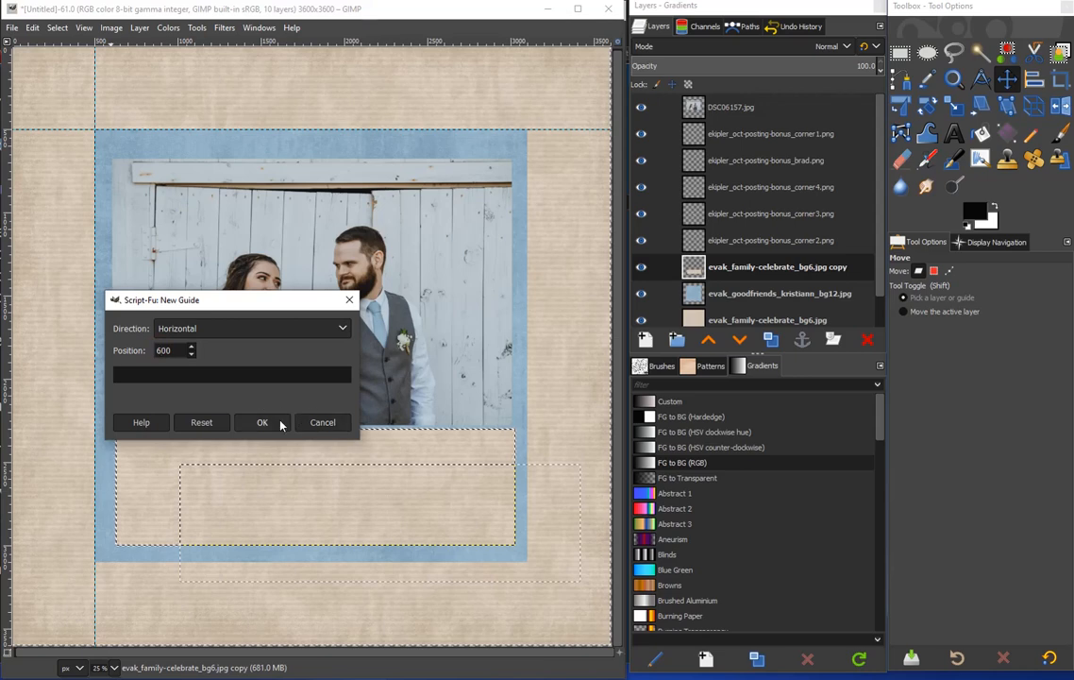
click(261, 422)
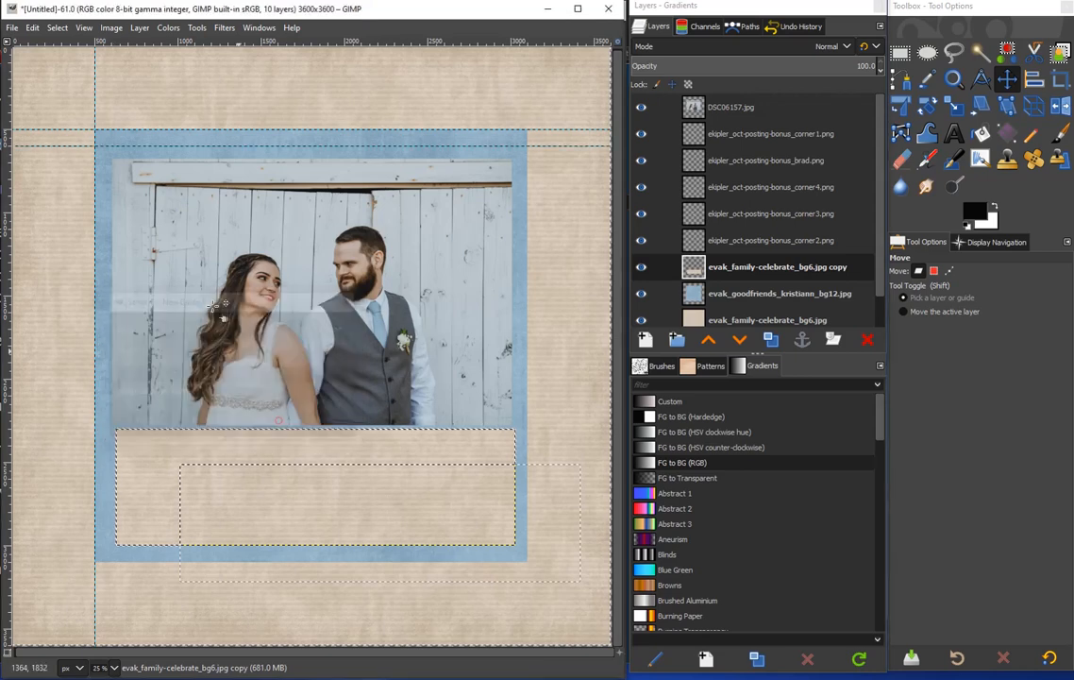
Add a vertical guide at position 600 and snap the photo's upper-left corner to the intersection of the two 600 guides
click(110, 28)
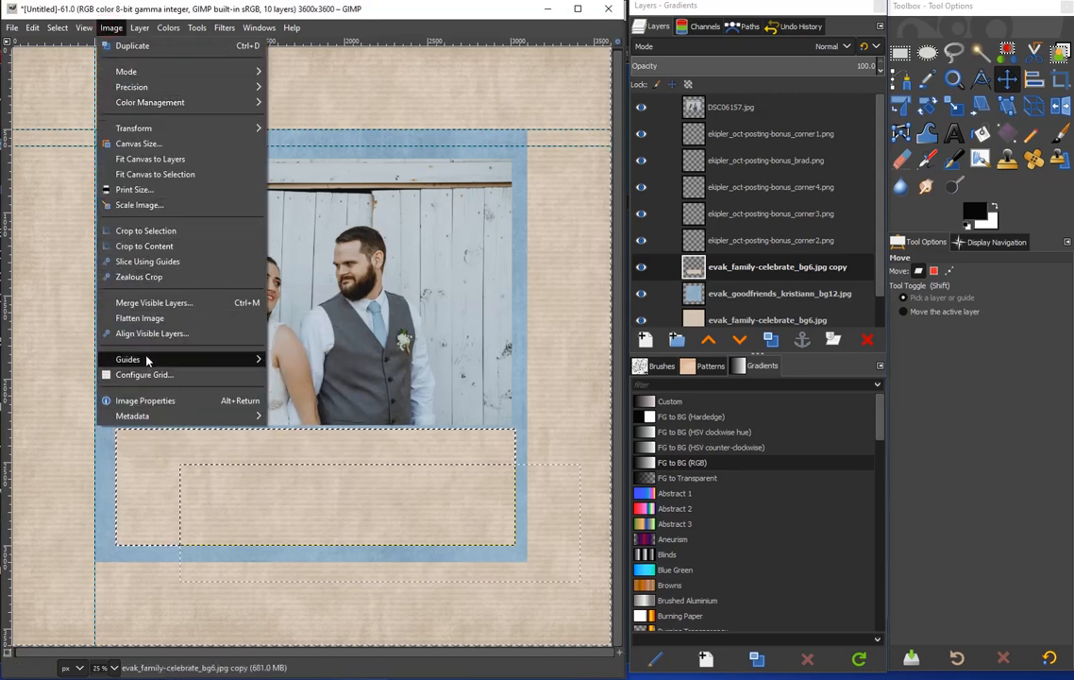
mouse_move(148, 360)
click(328, 375)
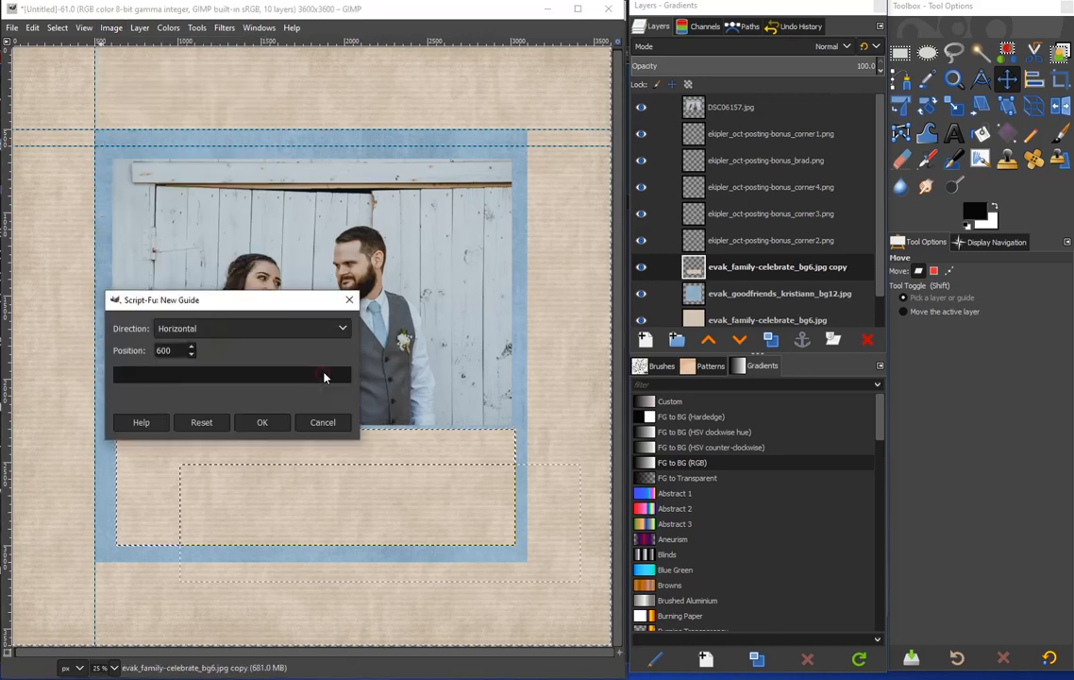
click(218, 328)
click(227, 352)
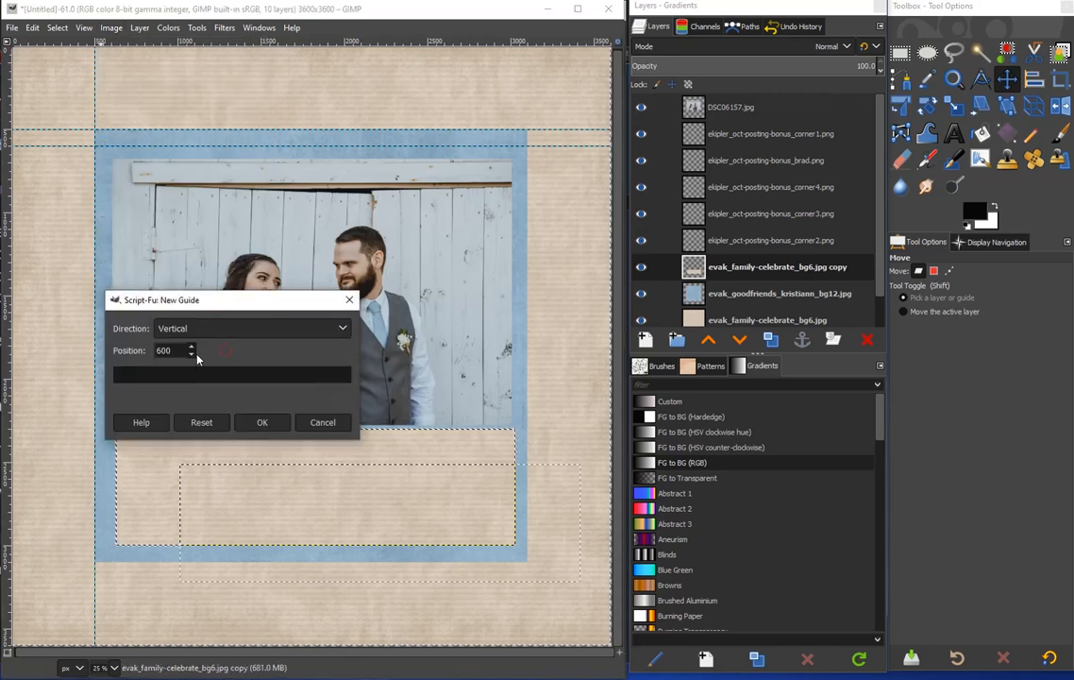
click(262, 422)
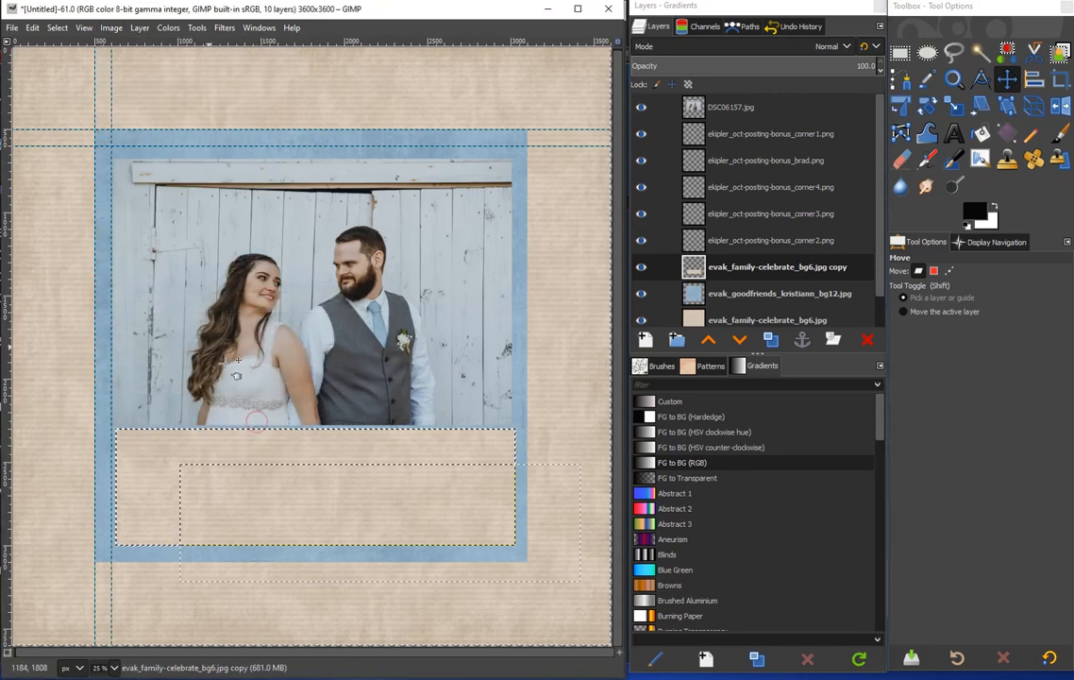
click(192, 198)
mouse_move(190, 197)
mouse_down()
mouse_move(189, 179)
mouse_move(194, 189)
mouse_up()
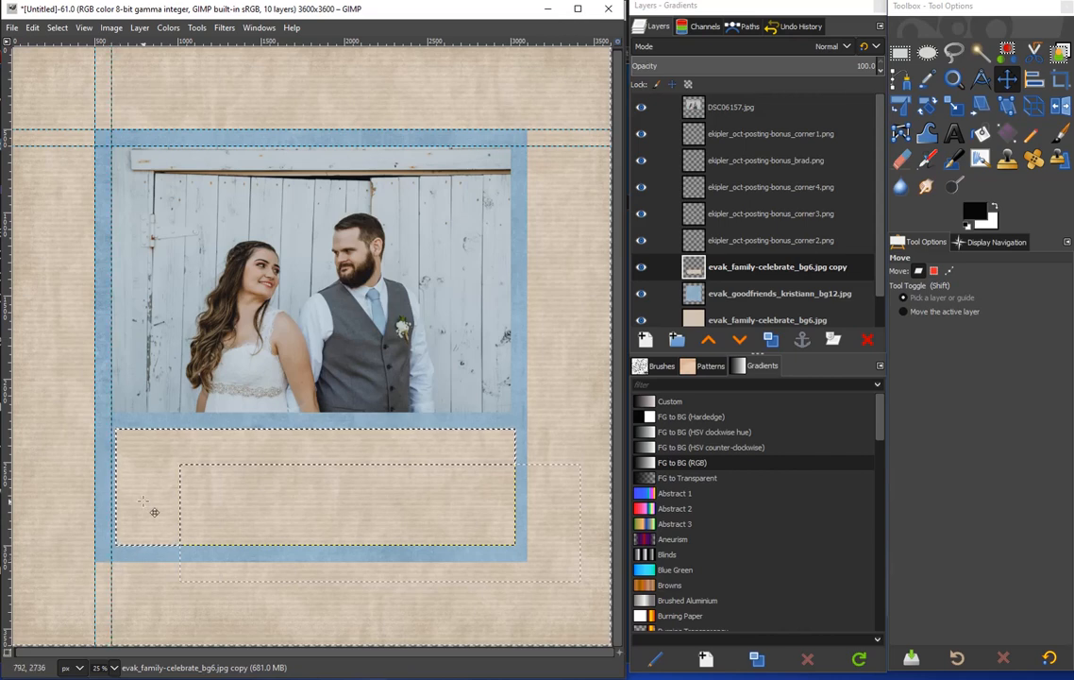
Add a horizontal guide at position 3000 and snap the beige strip's lower-left corner to its intersection with the vertical guide at 600
click(110, 28)
mouse_move(151, 360)
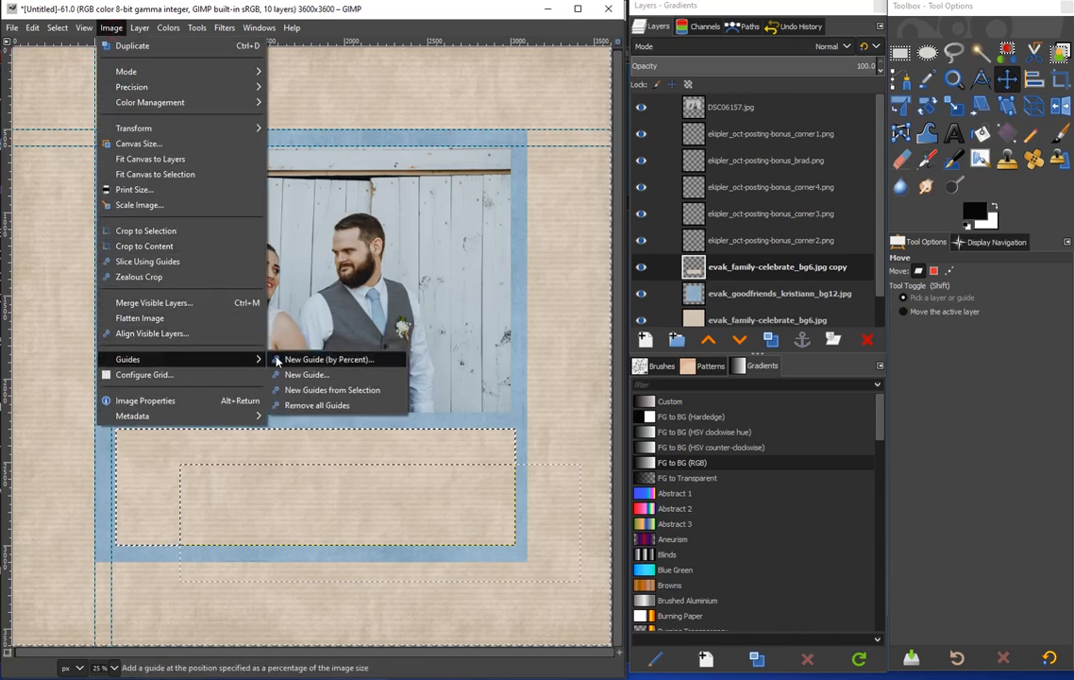
click(304, 375)
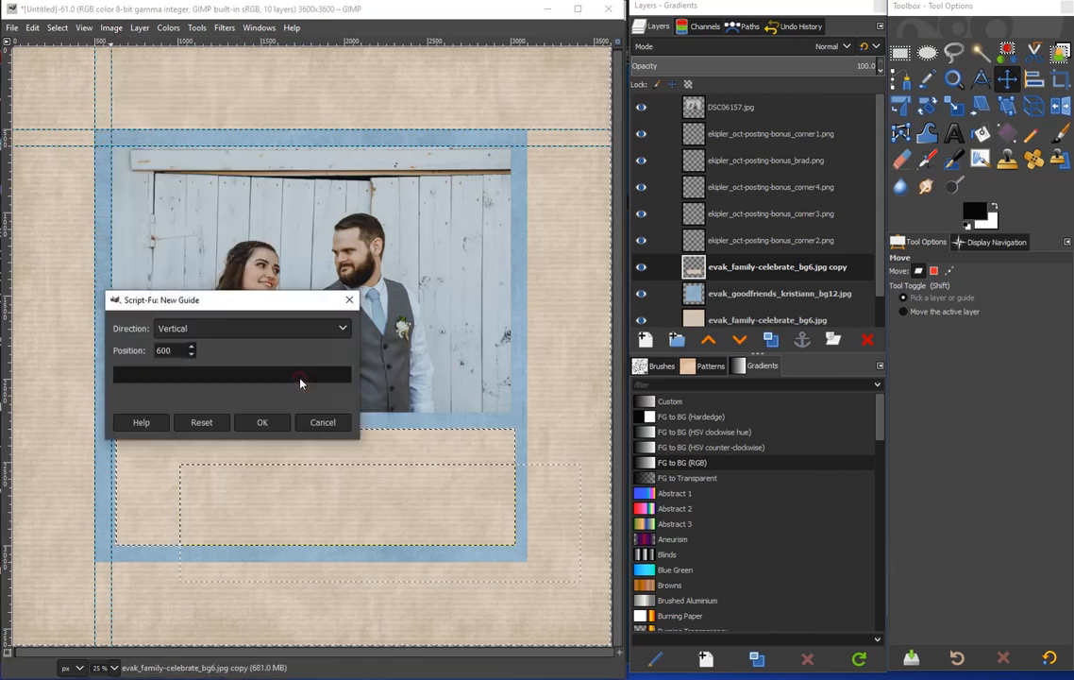
double_click(162, 350)
text(3000)
click(211, 333)
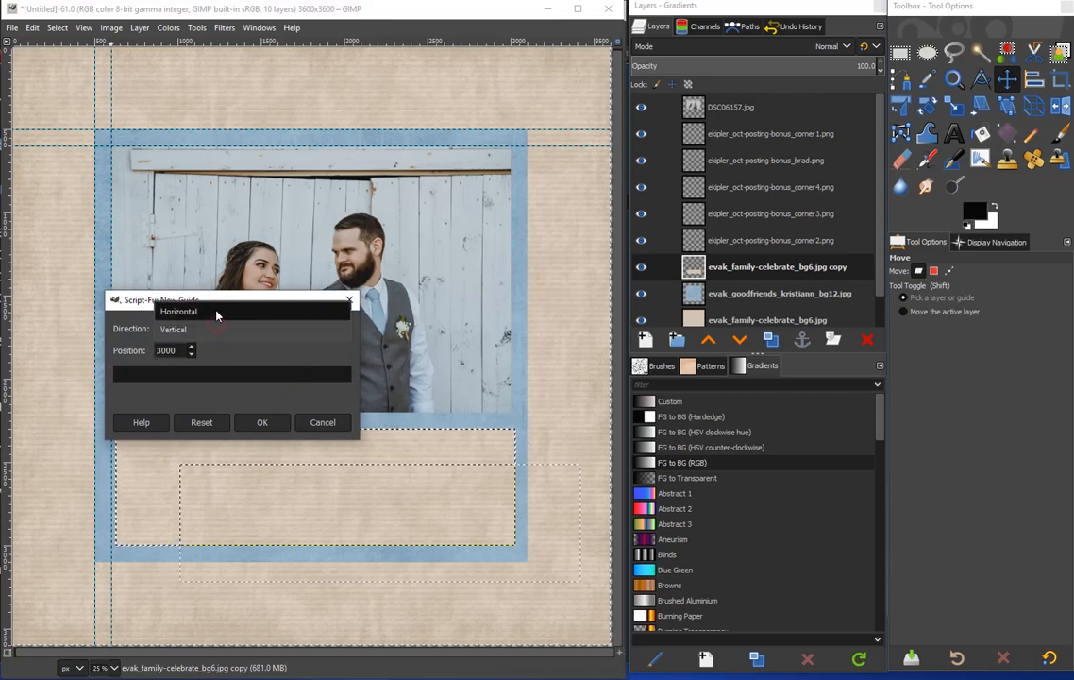
click(217, 310)
click(262, 422)
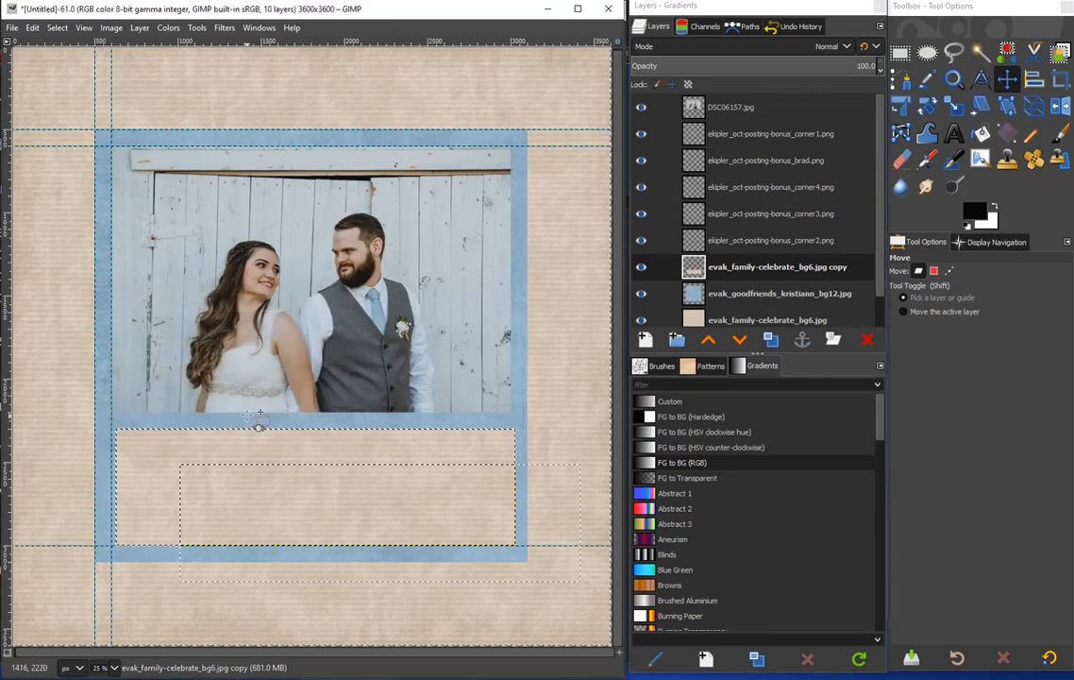
click(153, 510)
drag(153, 510, 84, 477)
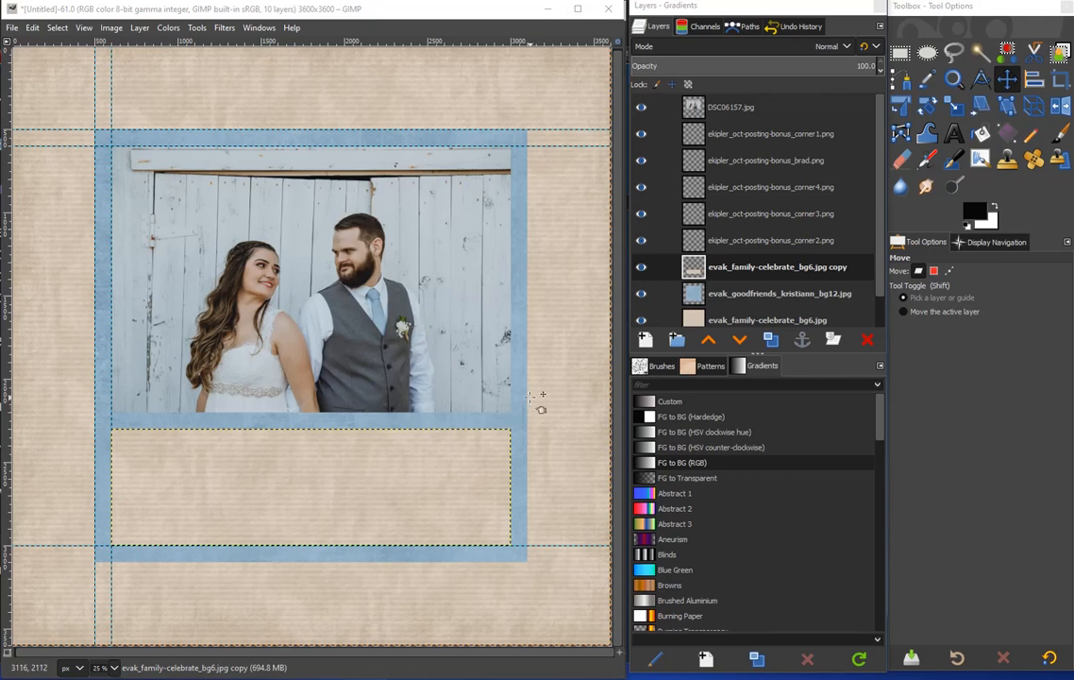
Remove all guides and move the DSC06157.jpg photo layer below the corner and brad embellishment layers
click(110, 28)
mouse_move(188, 359)
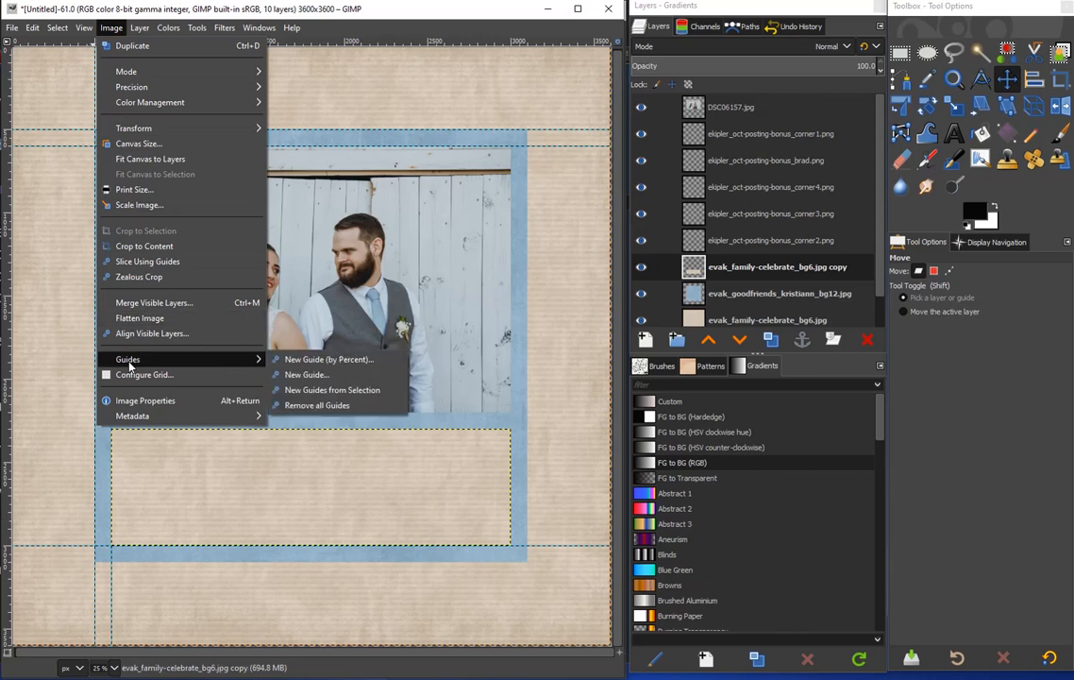
click(308, 405)
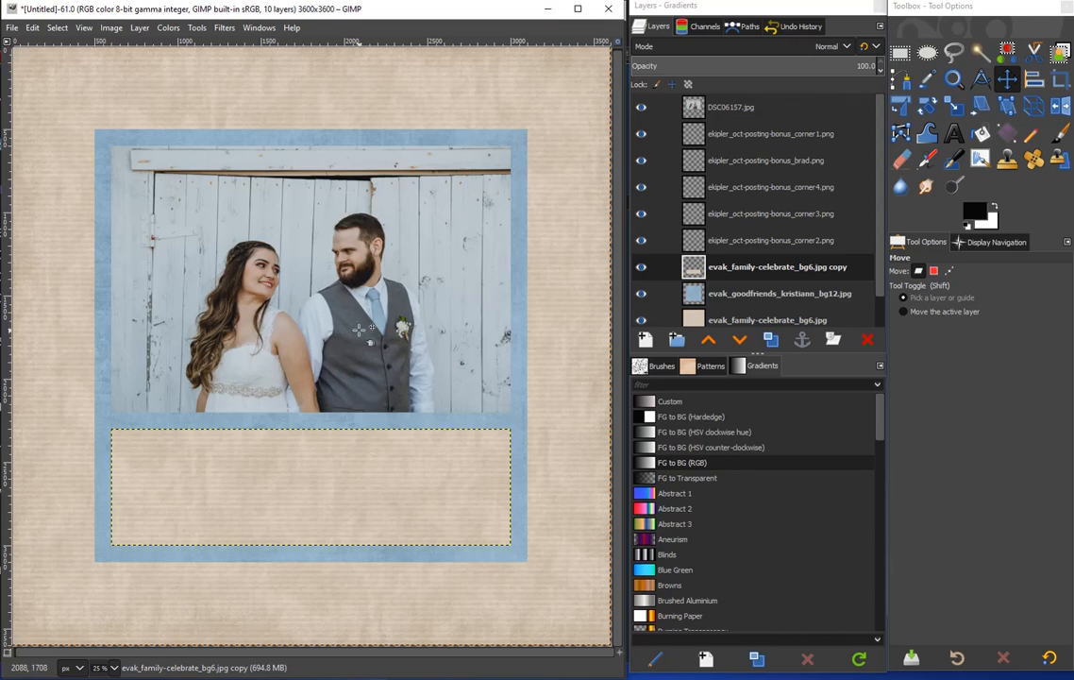
drag(727, 107, 777, 246)
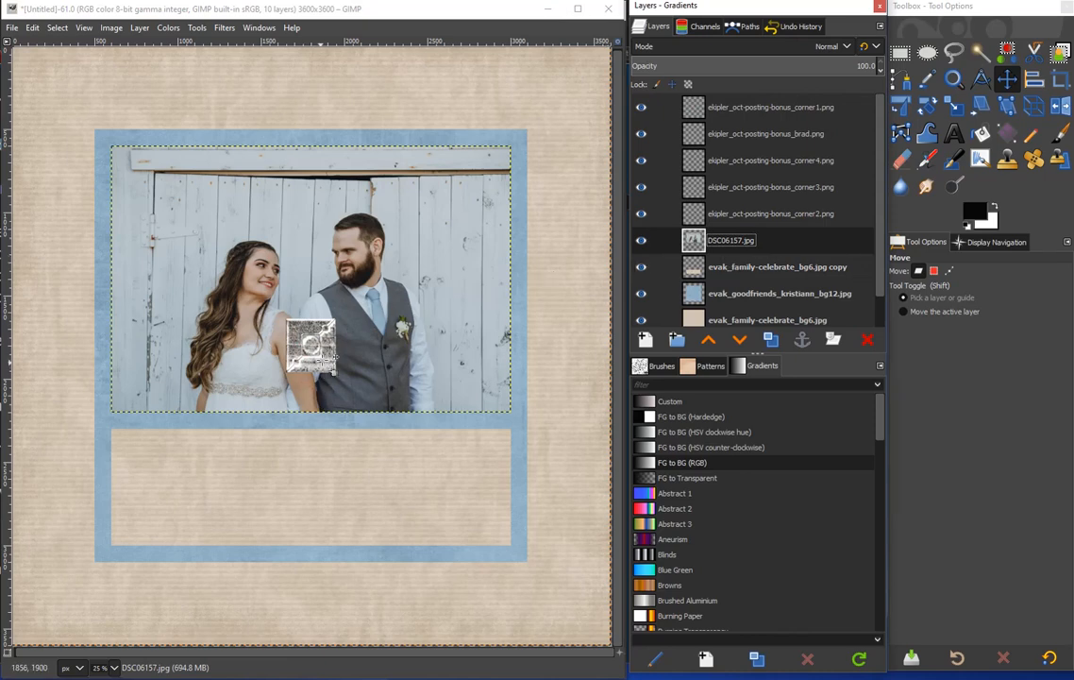
Move the four stacked metal corner embellishments onto the matching corners of the photo
drag(309, 343, 125, 159)
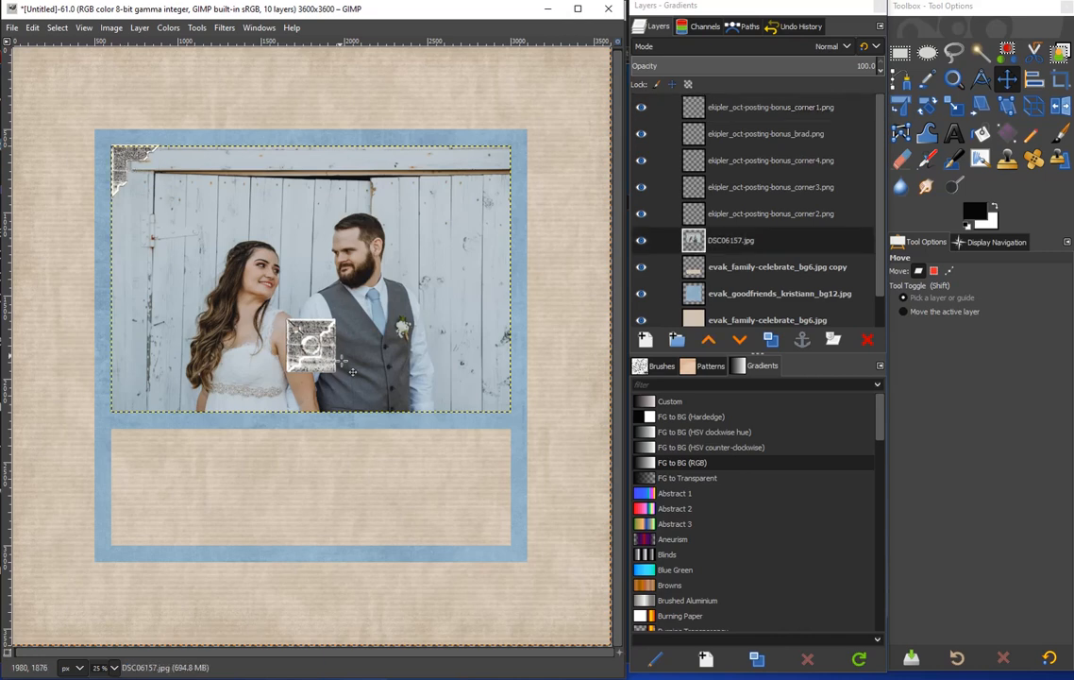
drag(320, 365, 497, 406)
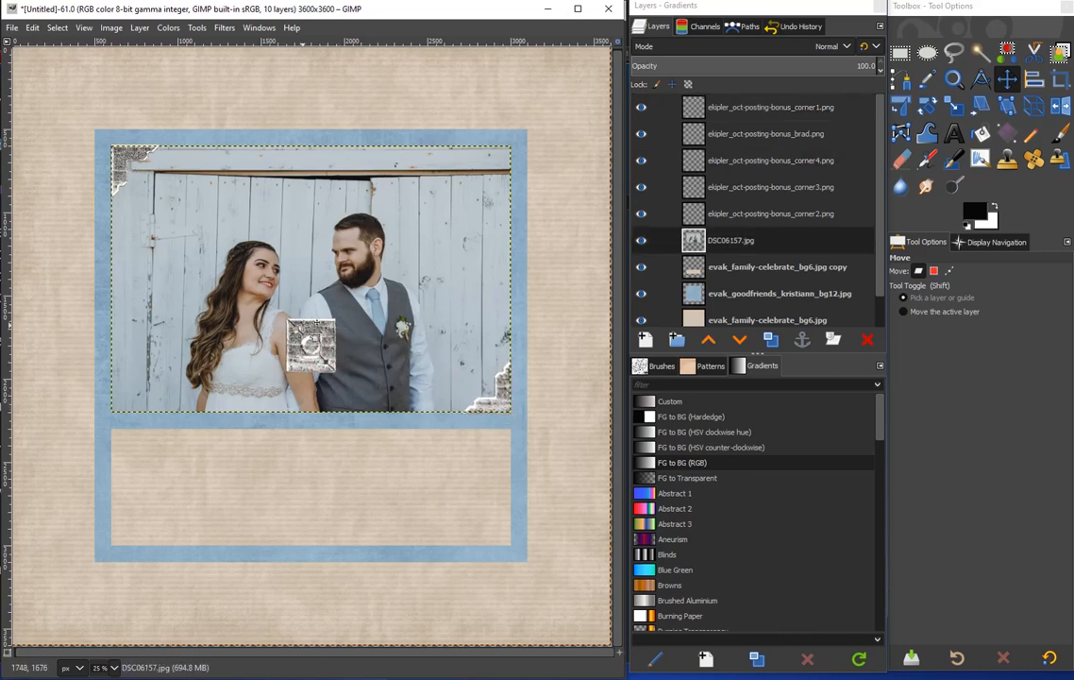
drag(321, 326, 507, 150)
click(311, 351)
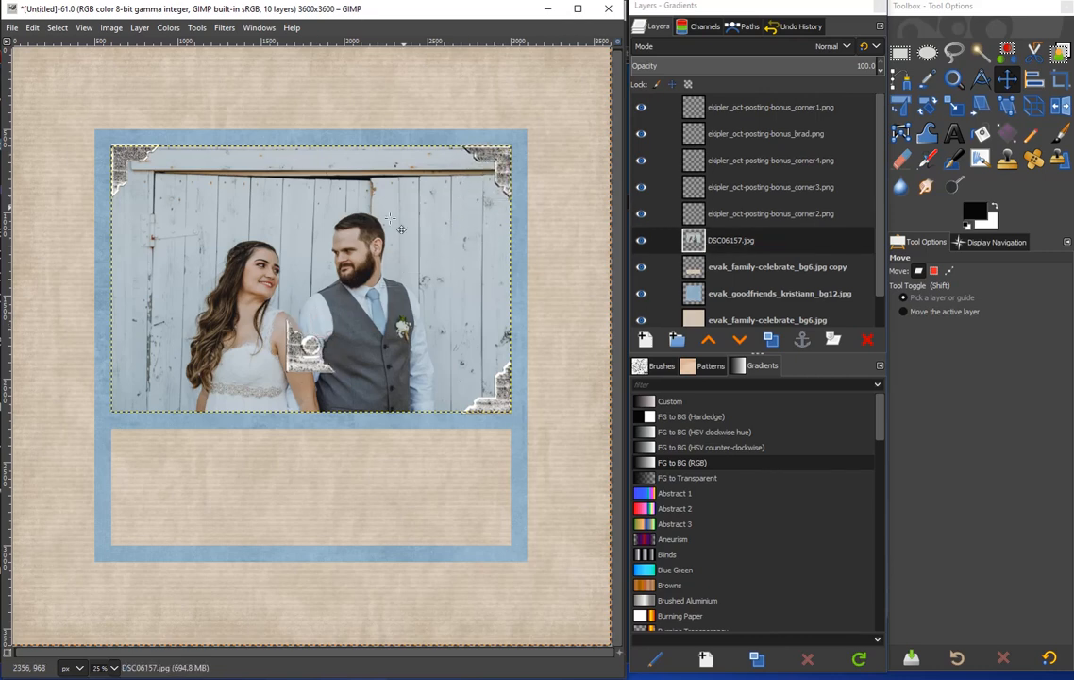
drag(312, 351, 121, 383)
click(184, 386)
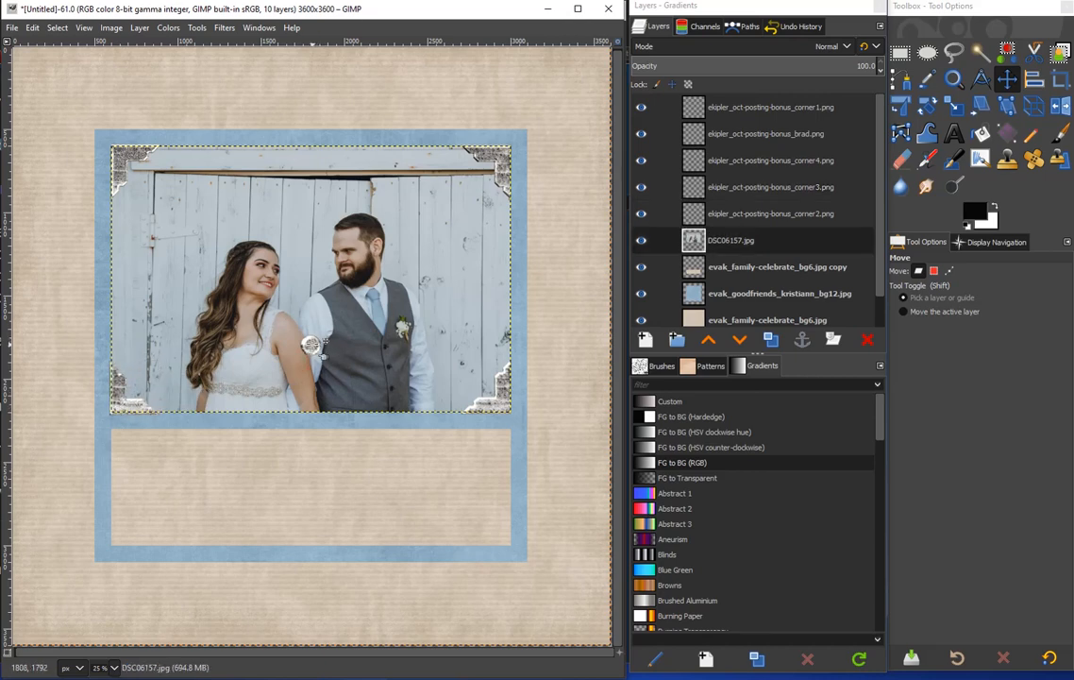
Move the brad to the upper-left corner of the beige strip and duplicate its layer three times
drag(311, 346, 128, 447)
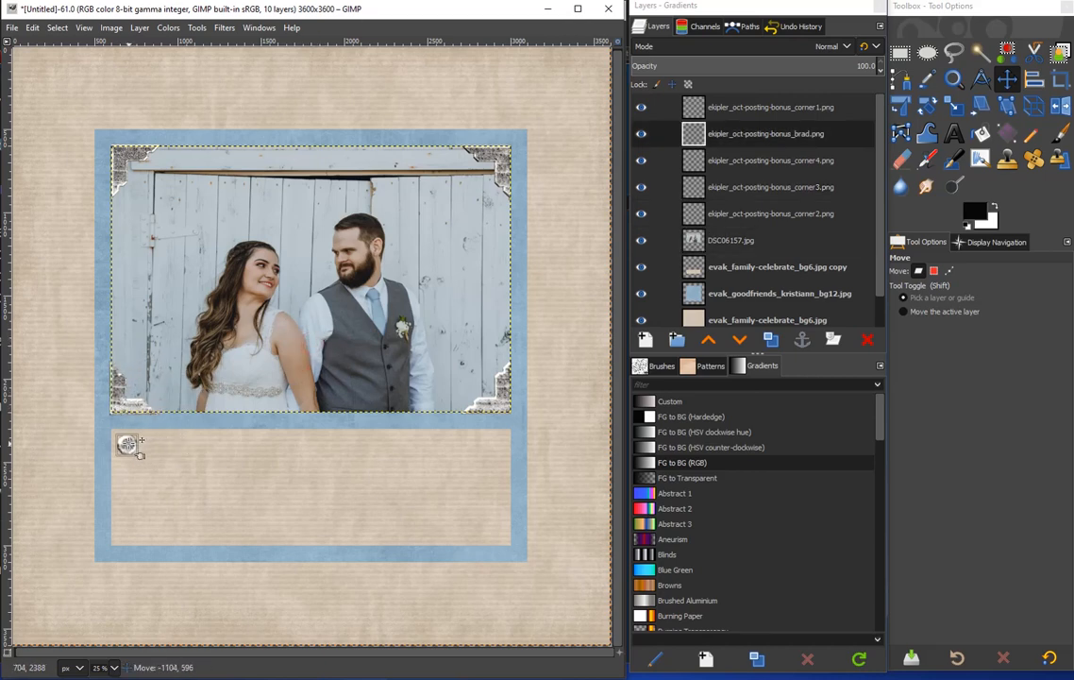
click(717, 133)
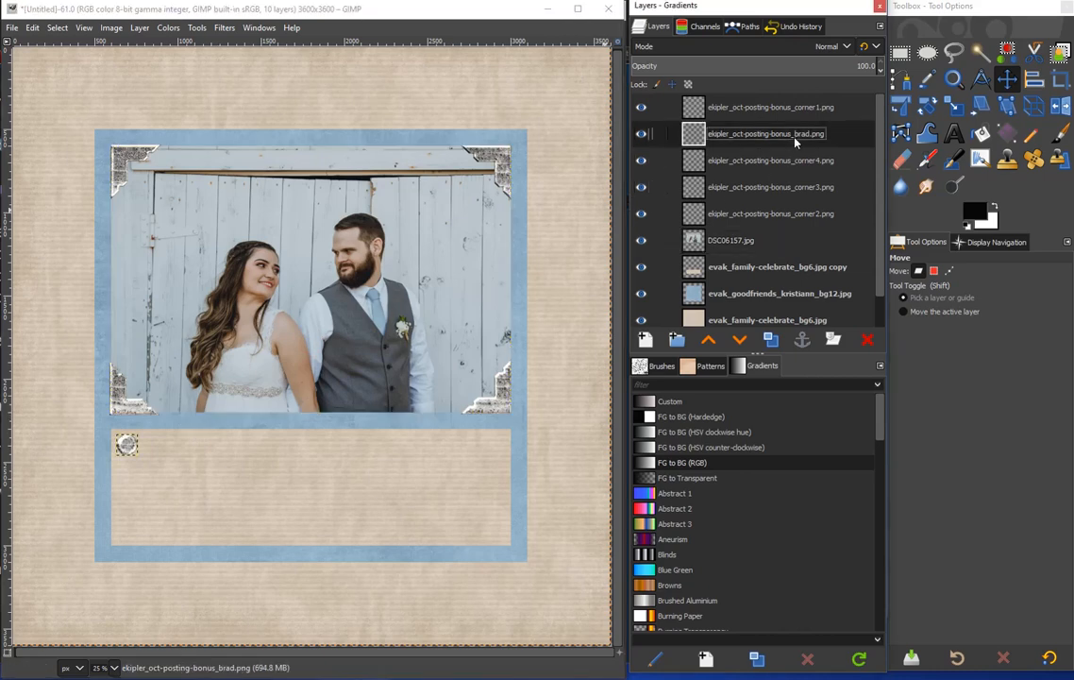
click(771, 341)
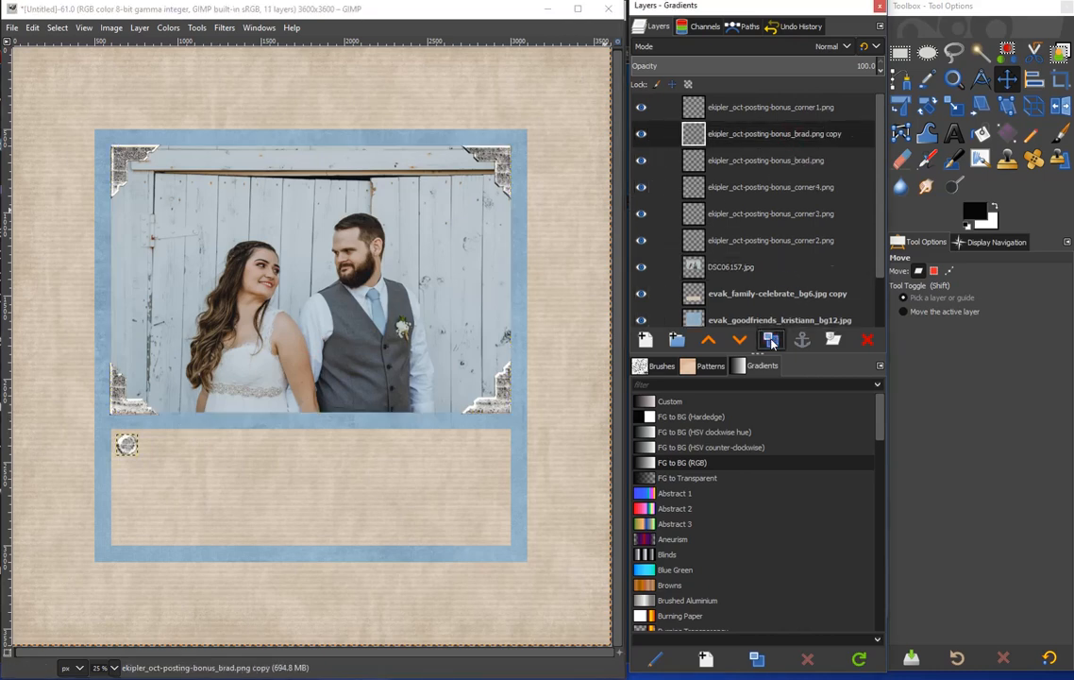
click(770, 341)
click(771, 341)
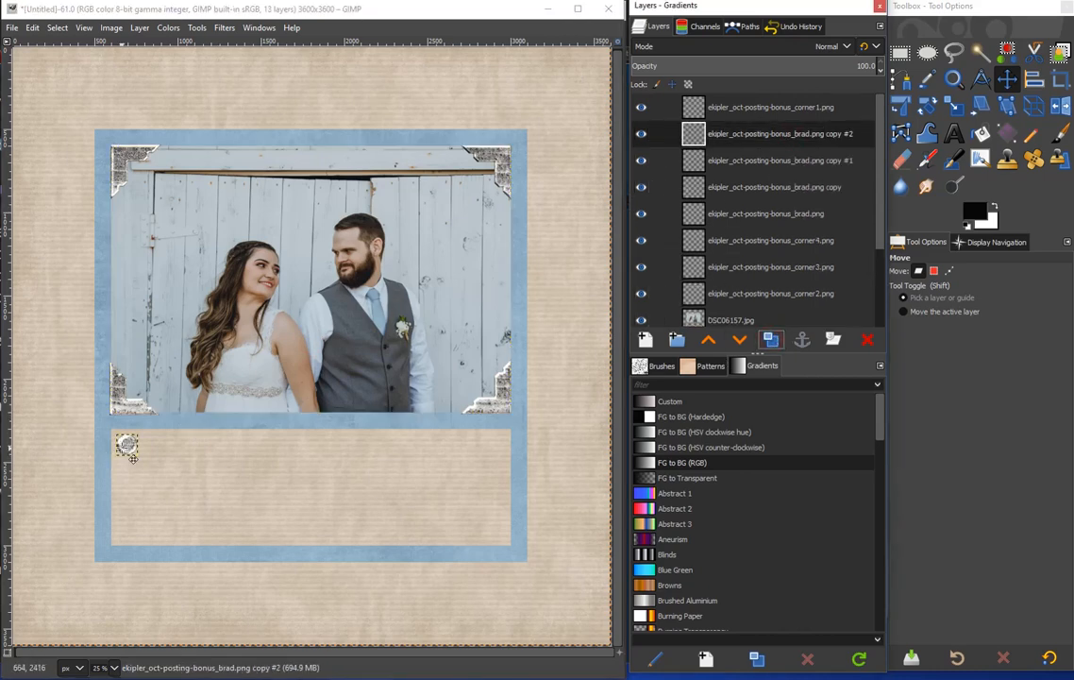
Move the three brad copies to the upper-right, lower-left and lower-right corners of the beige strip
drag(130, 456, 506, 456)
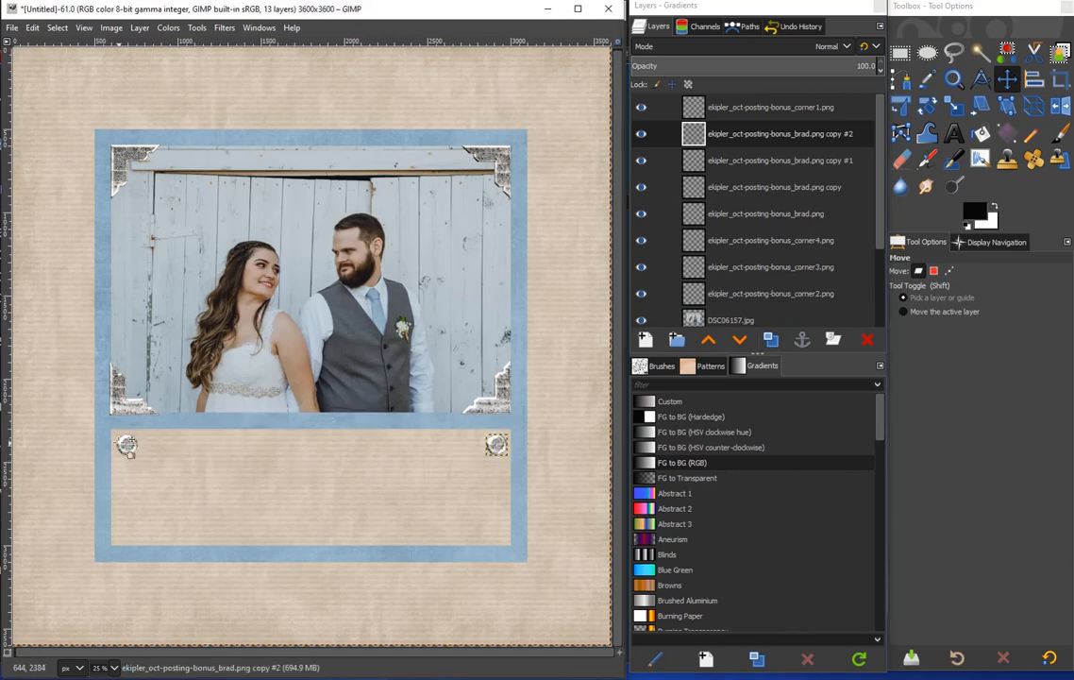
drag(127, 445, 126, 527)
drag(141, 446, 506, 532)
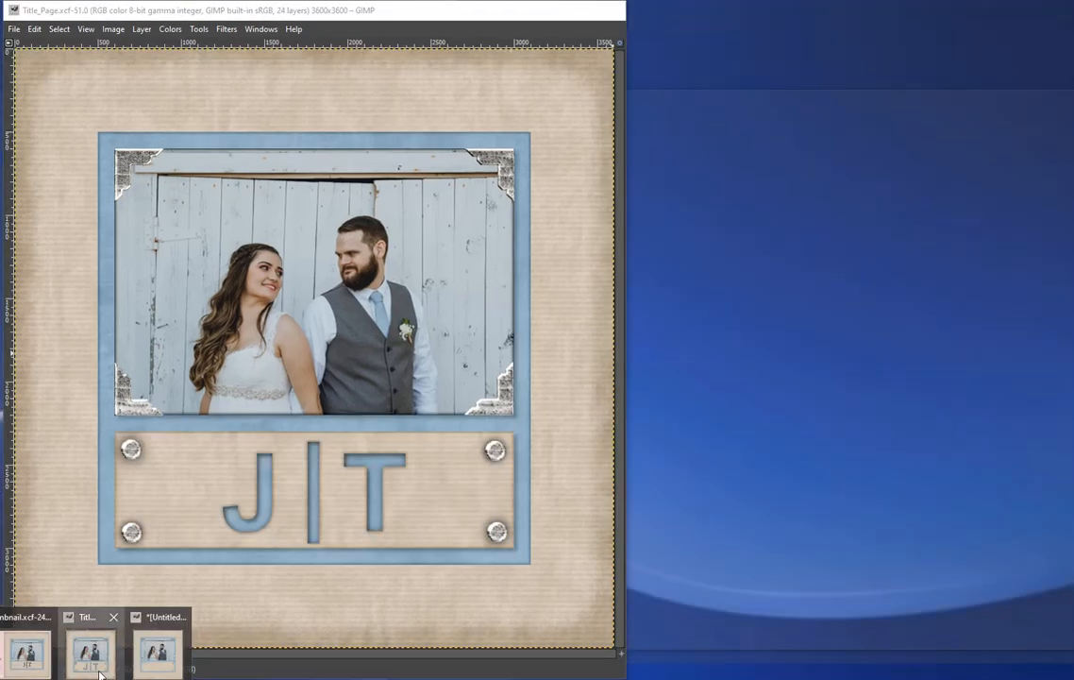
Examine the lettering and finish of the completed Title_Page.xcf design, and return to the untitled page
click(94, 651)
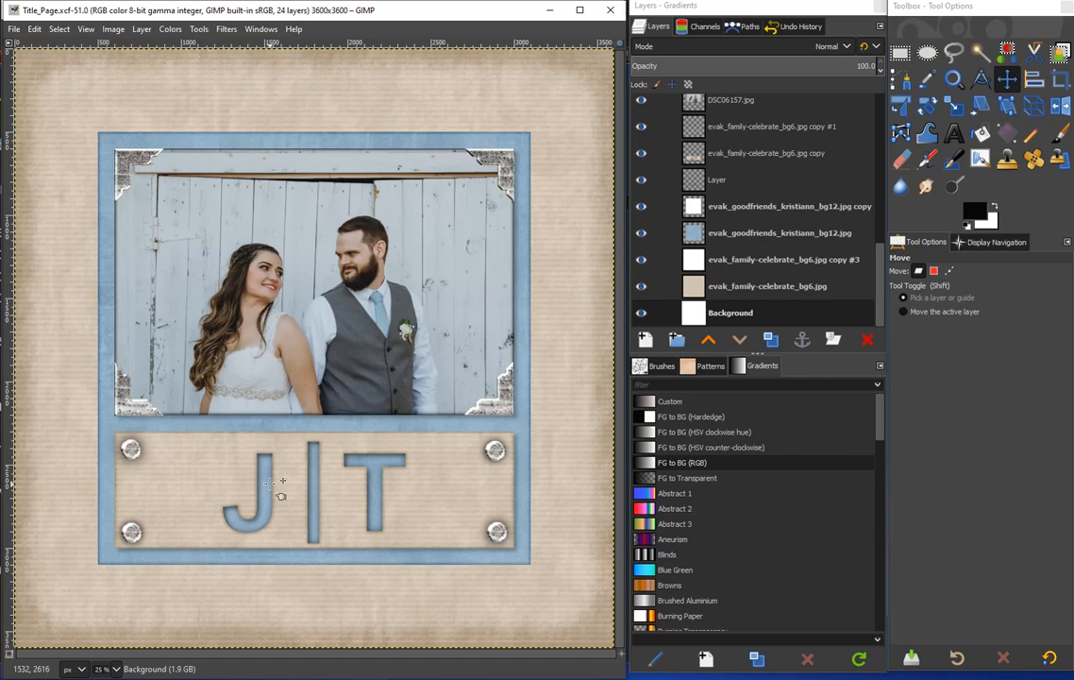
mouse_move(91, 679)
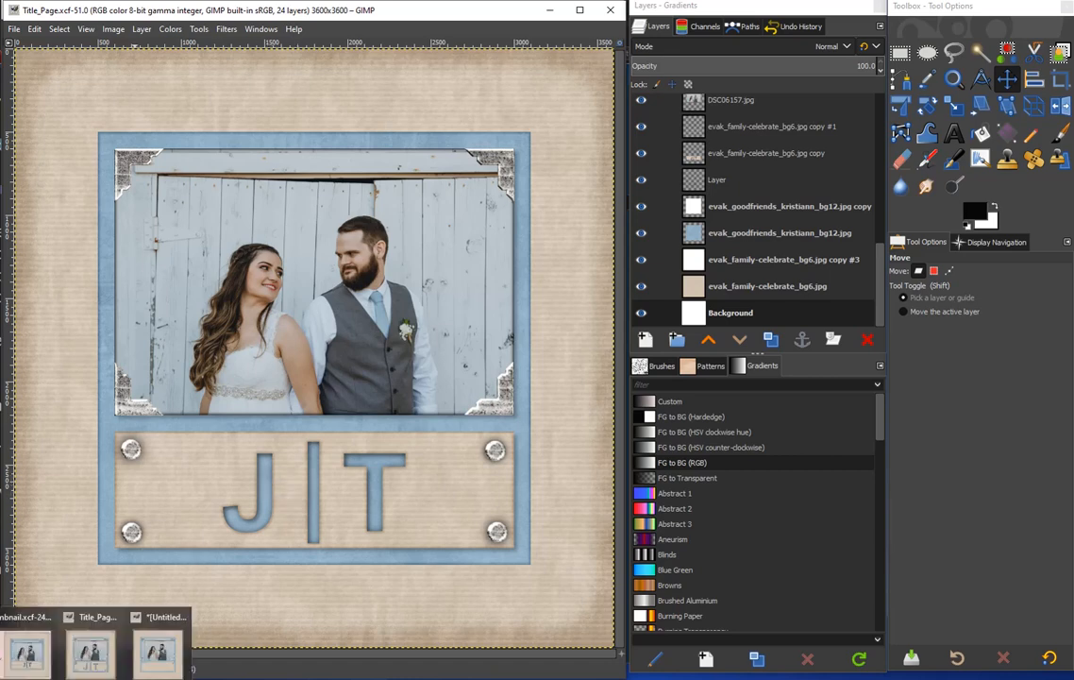
click(158, 650)
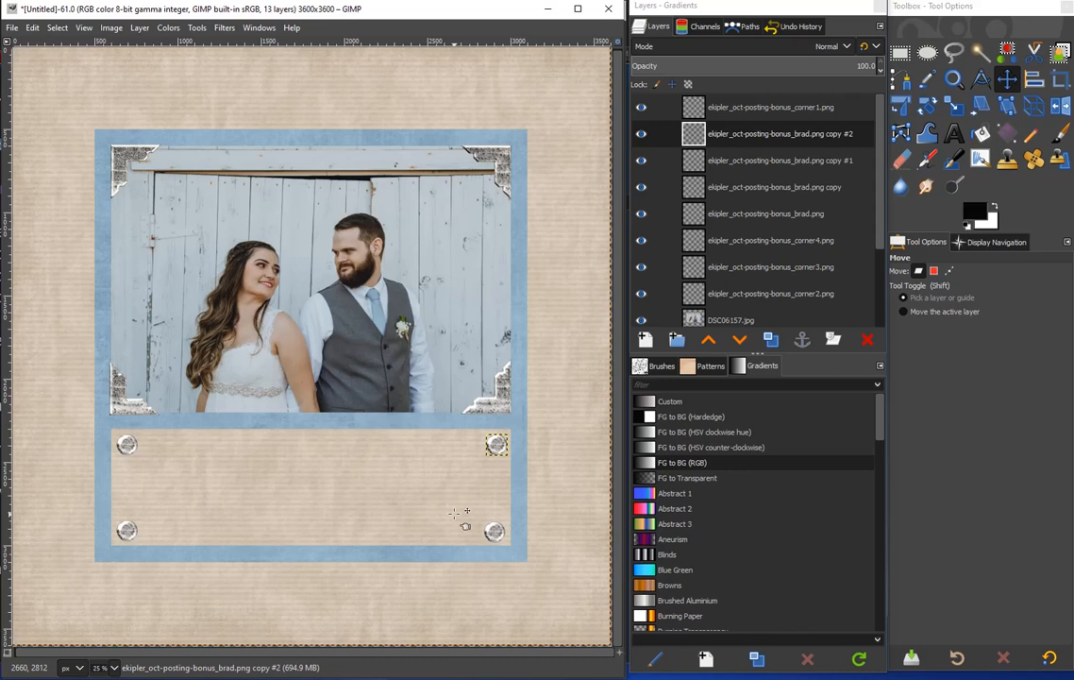
Add a black 650 px Arial Bold text layer starting with the letter J on the beige strip, above all other layers
click(806, 110)
click(954, 135)
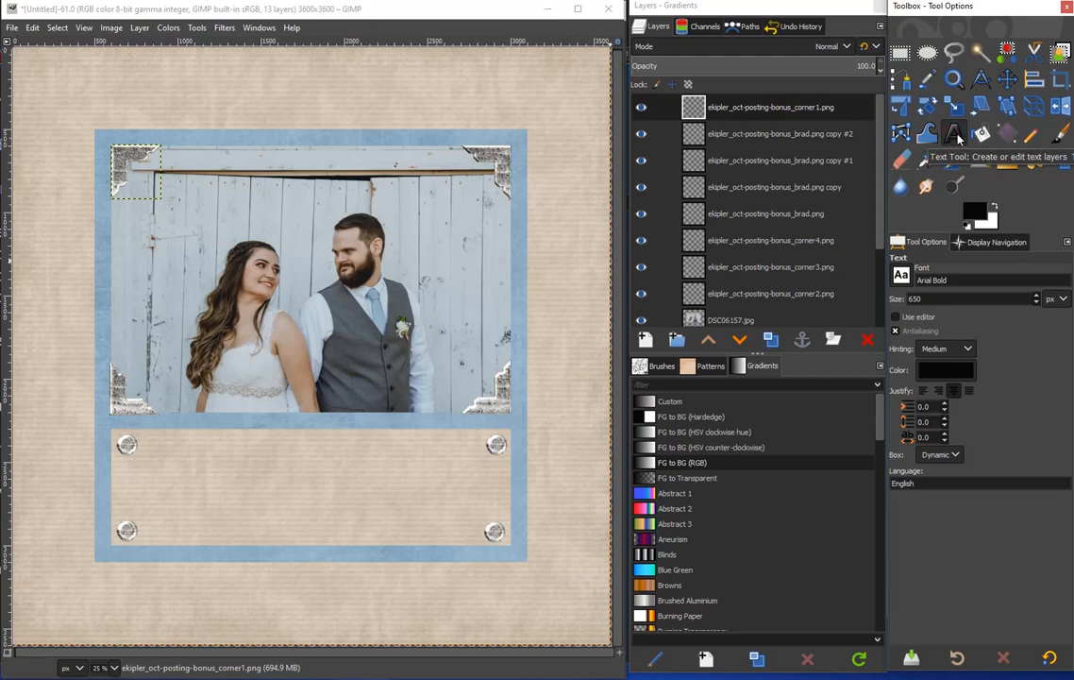
click(264, 480)
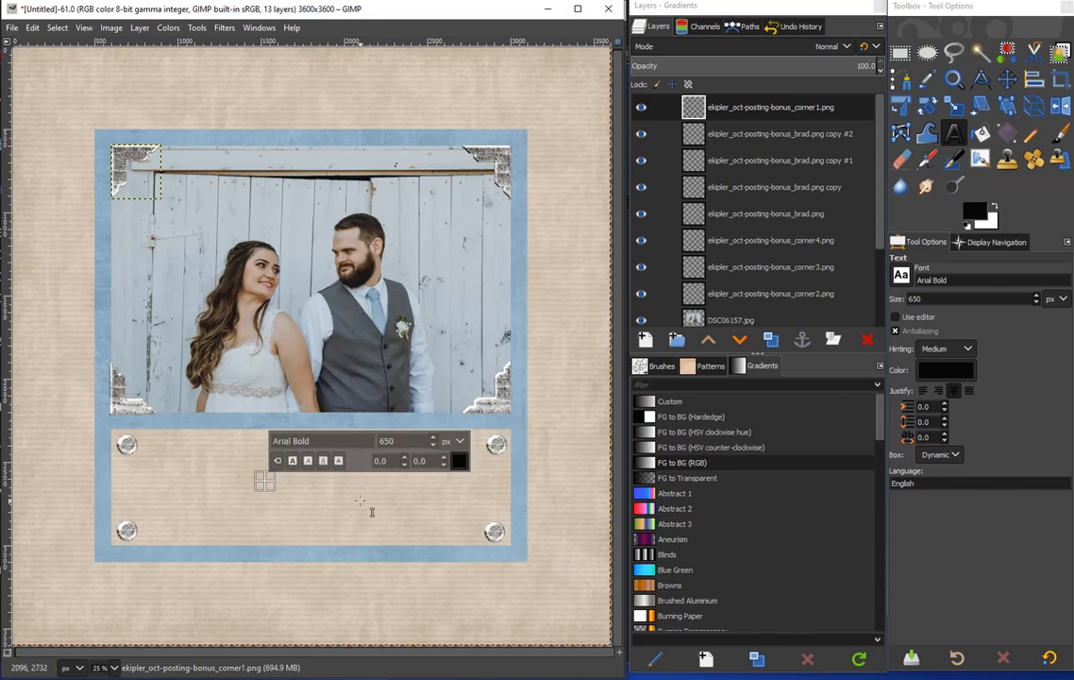
text(J)
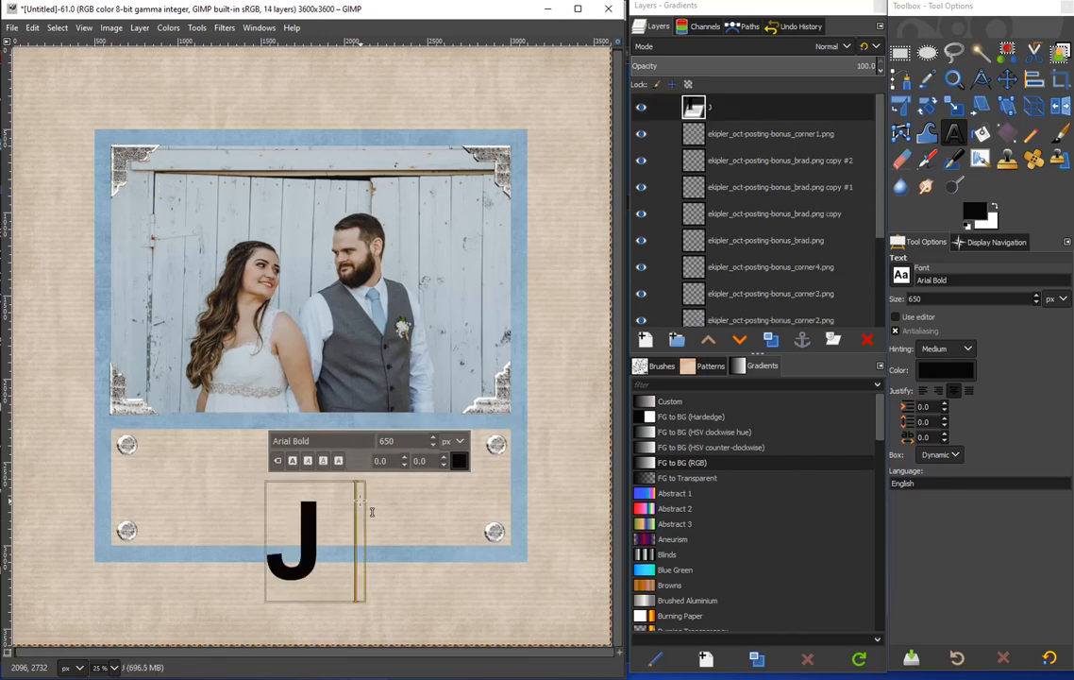
text( T)
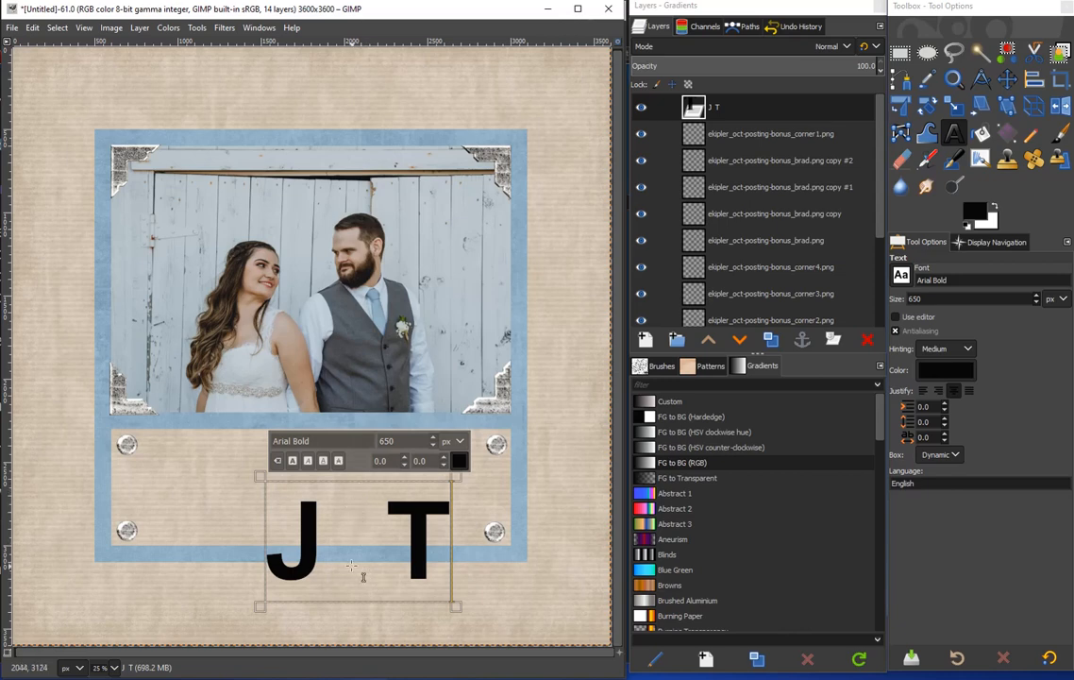
key(BackSpace)
key(BackSpace)
key(BackSpace)
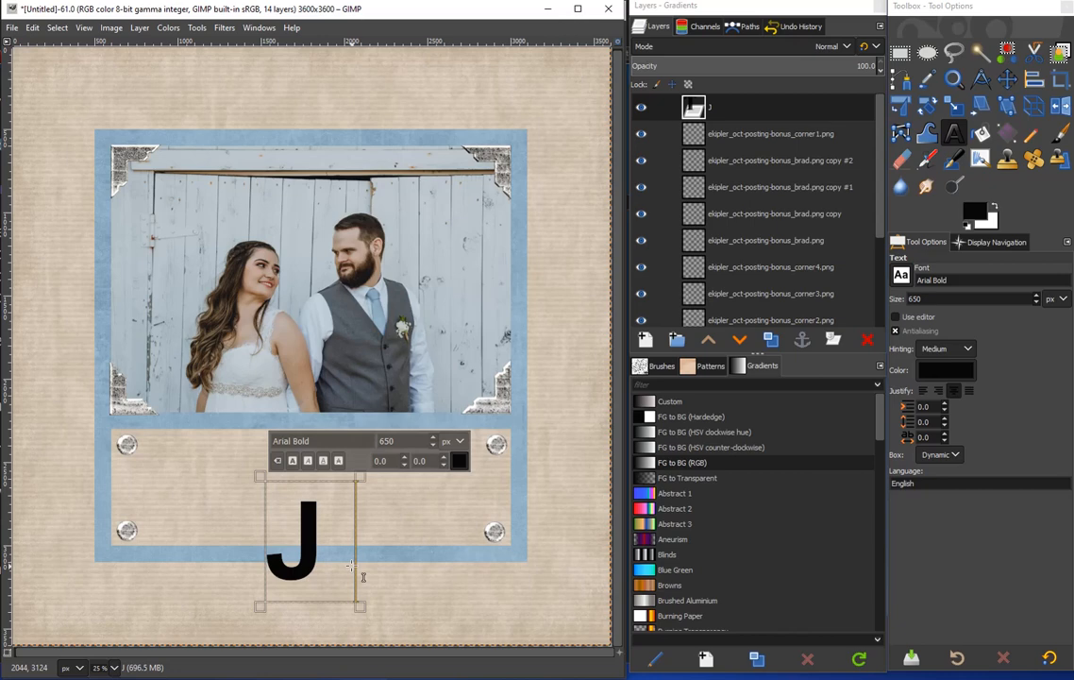
Extend the lettering to a widely spaced J T without a bar between the letters, and move it onto the beige strip
text(|)
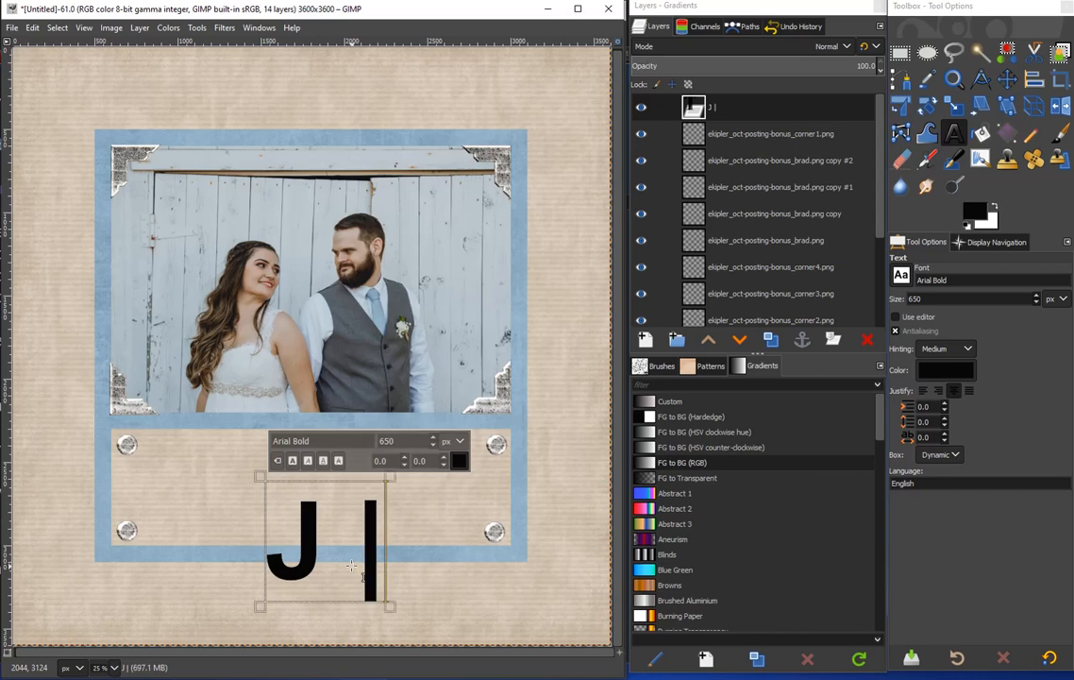
text( T)
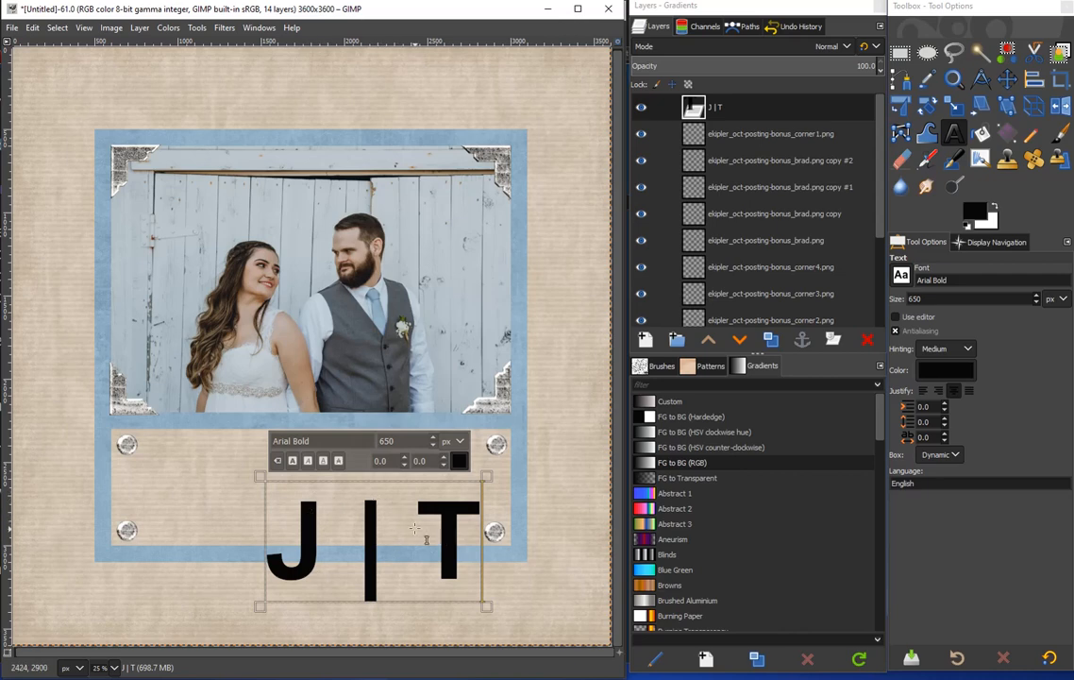
click(443, 516)
key(BackSpace)
key(BackSpace)
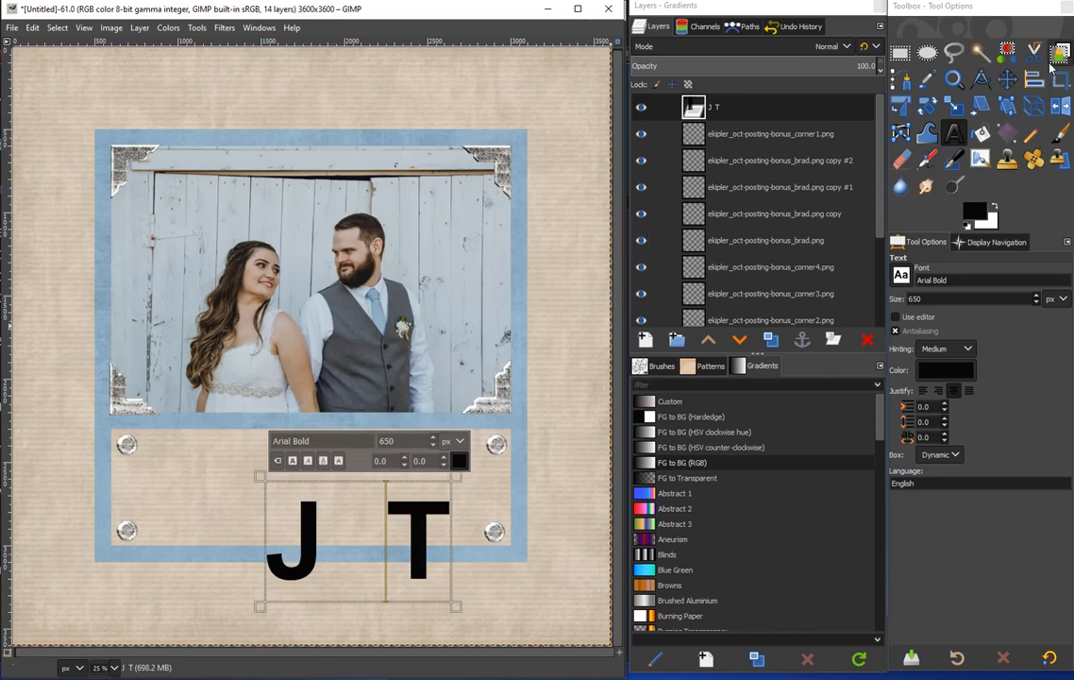
key(m)
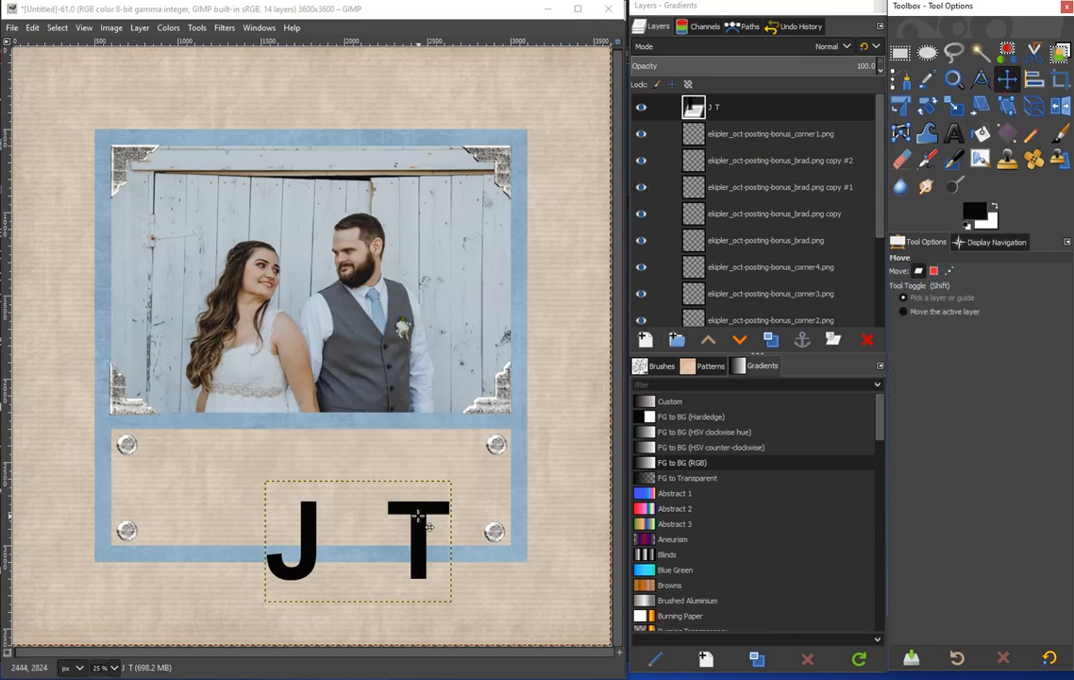
drag(418, 517, 362, 465)
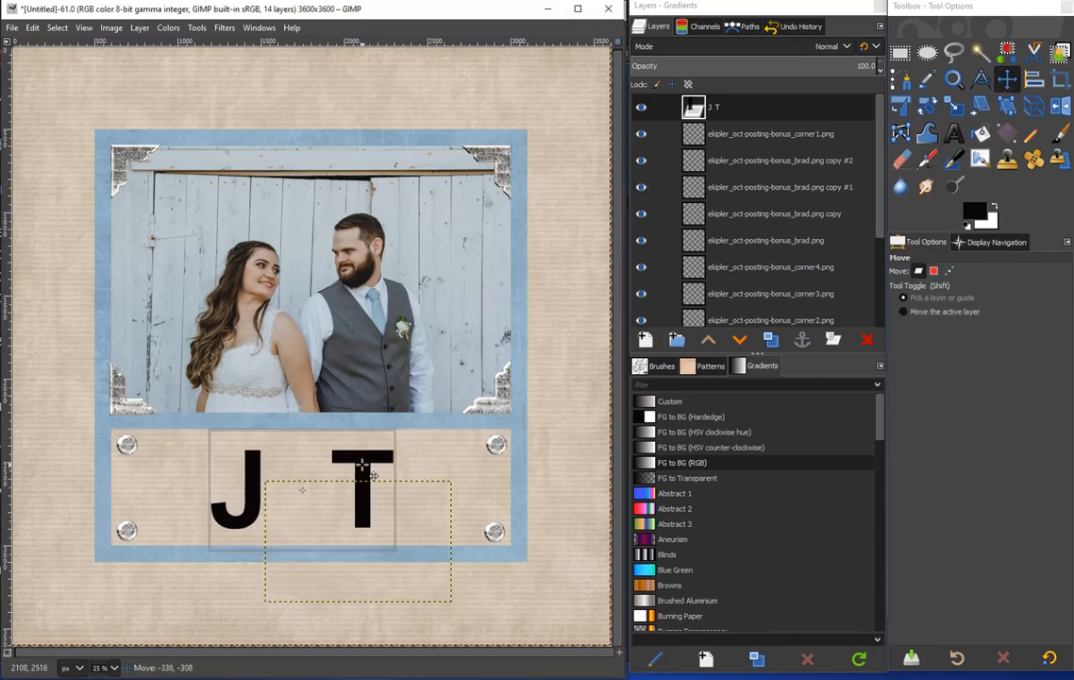
click(783, 140)
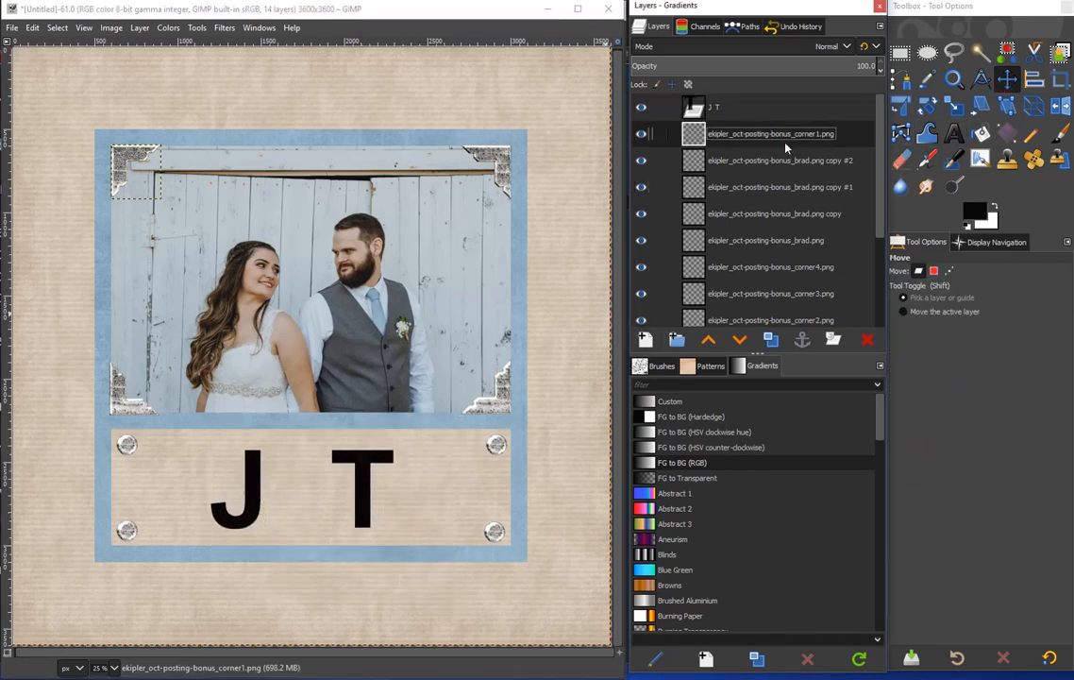
click(955, 132)
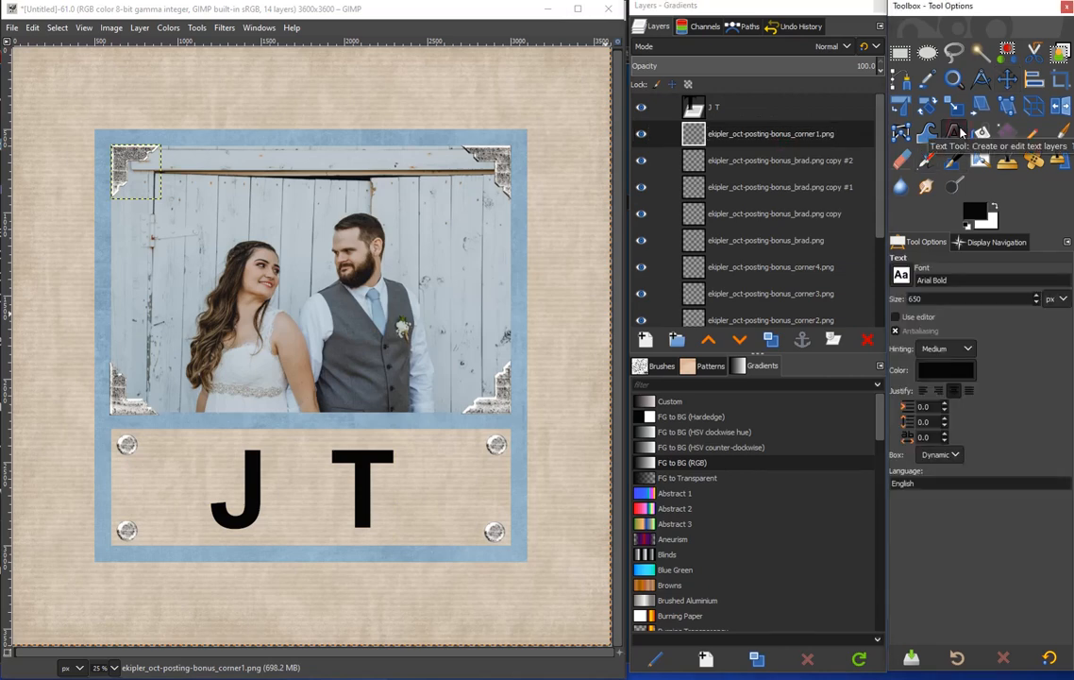
click(300, 486)
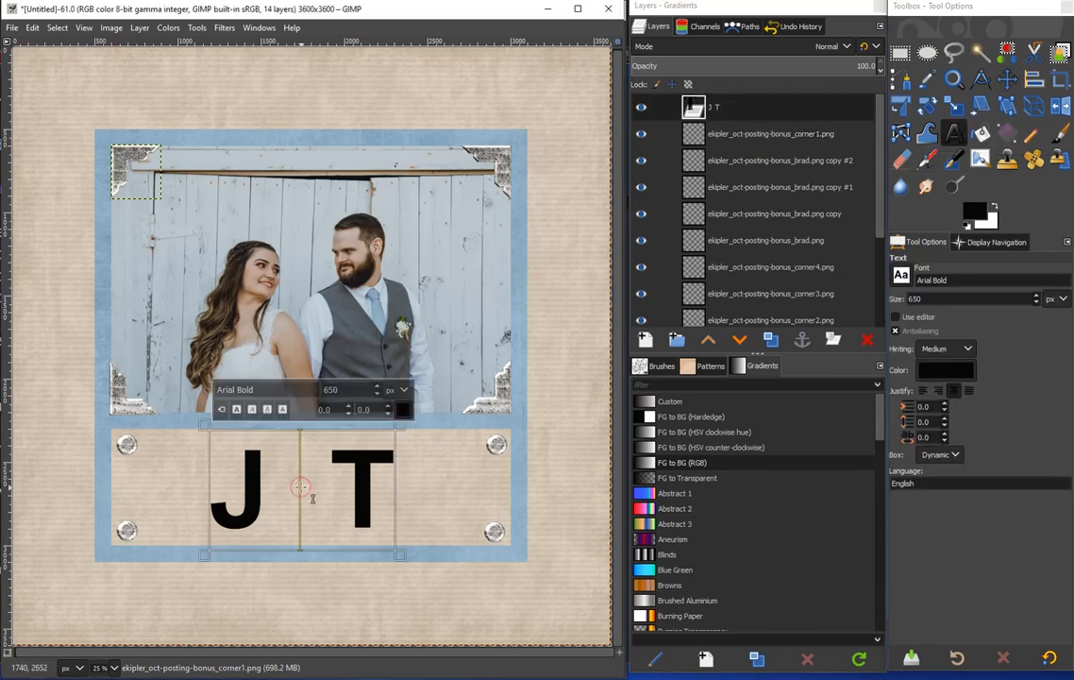
text(|)
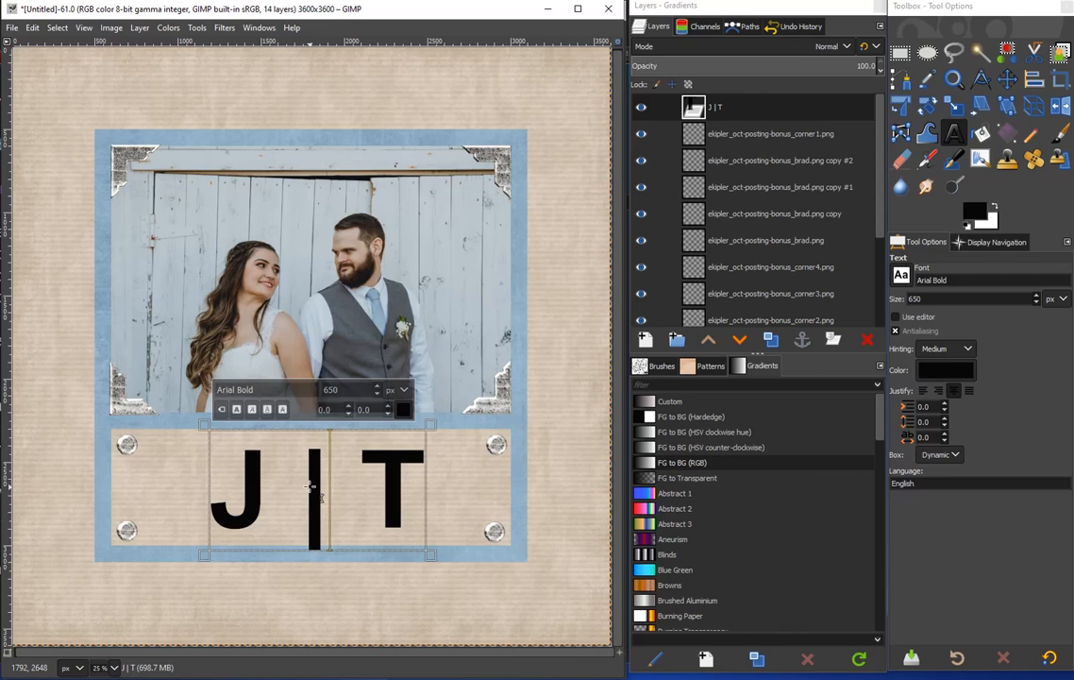
key(BackSpace)
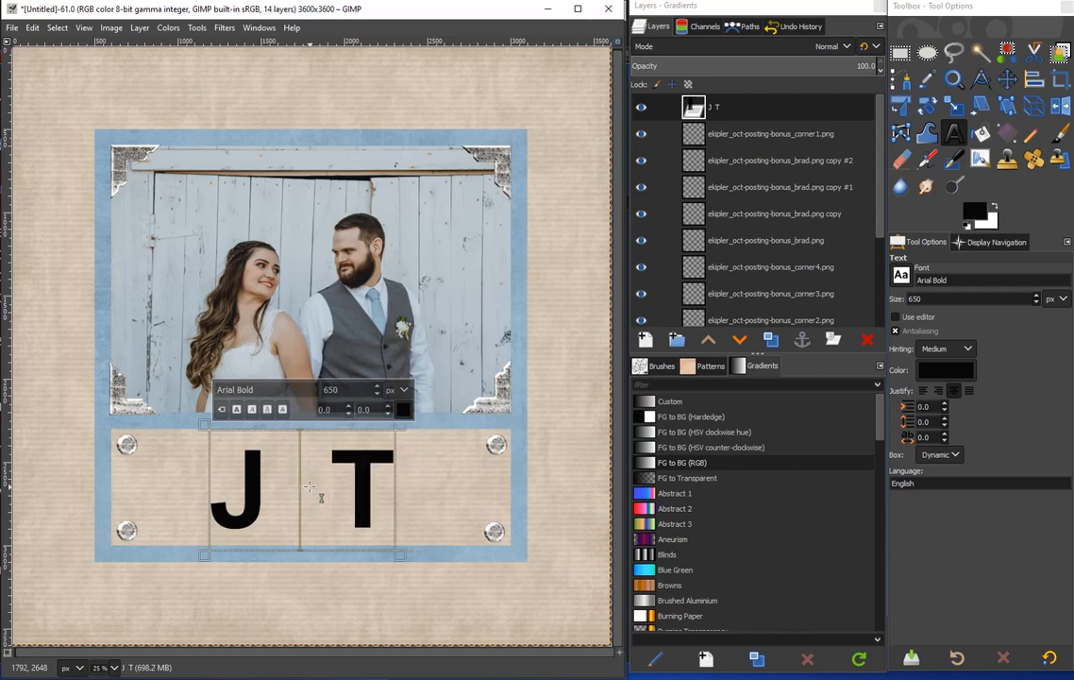
Add a vertical bar as a separate 650 px Arial Bold text layer and move it between the J and the T
click(772, 140)
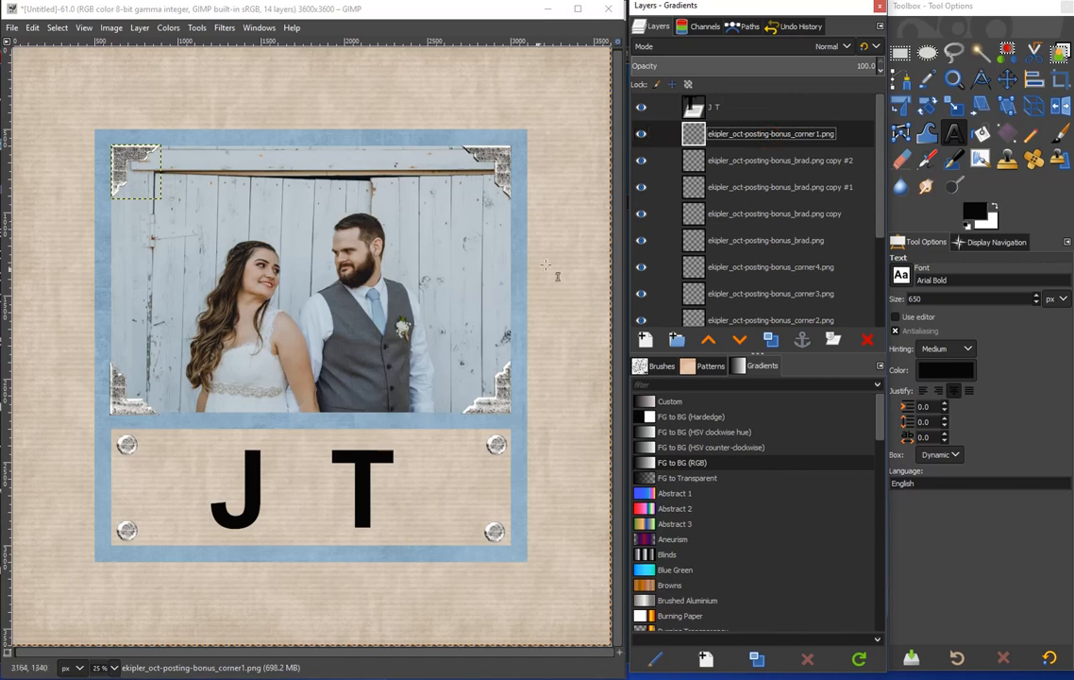
click(489, 330)
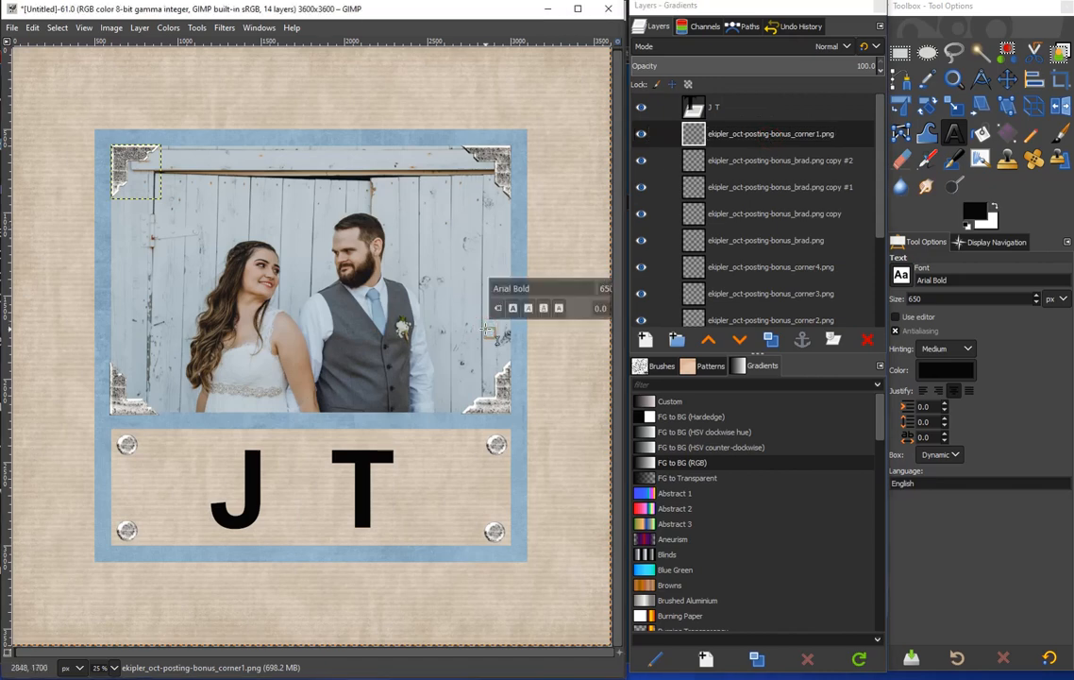
text(I)
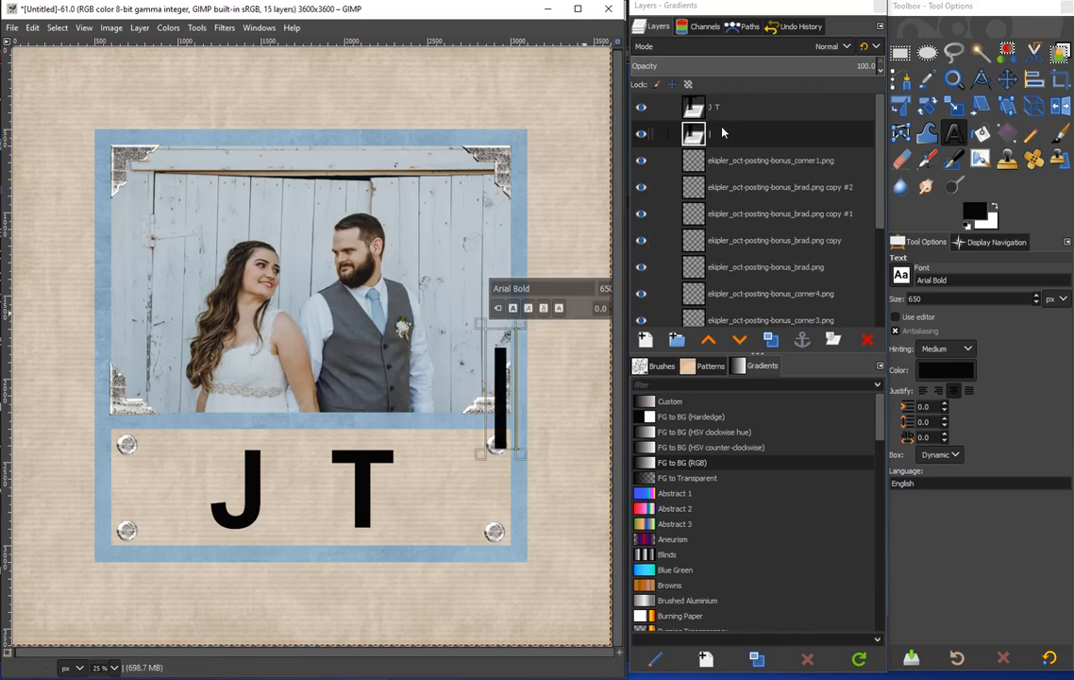
text(m)
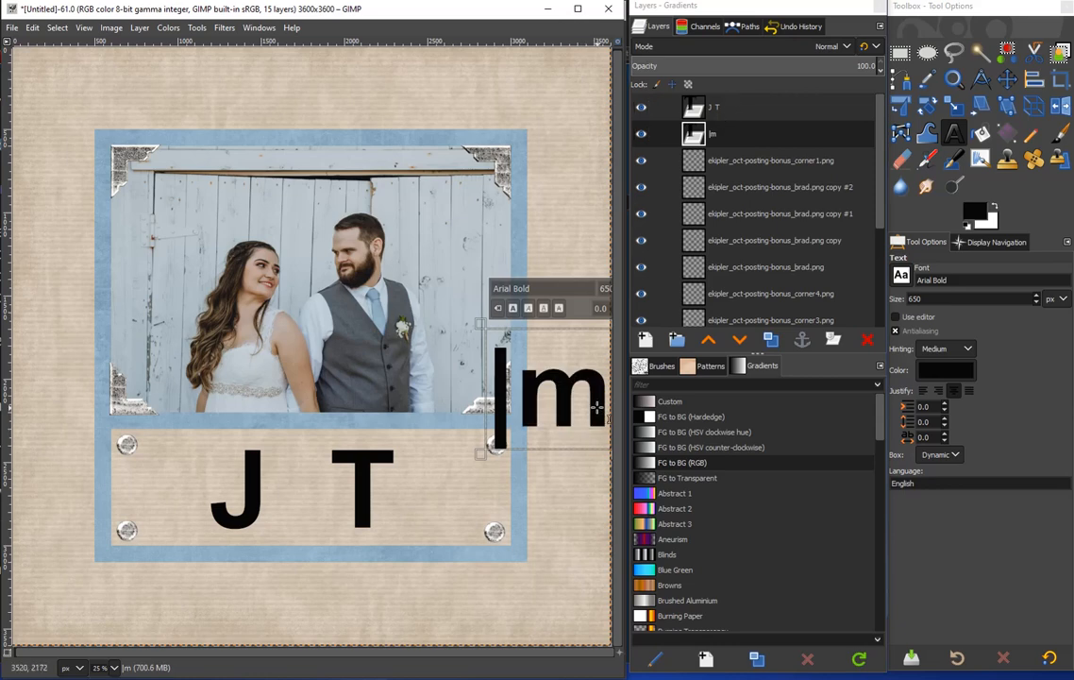
key(BackSpace)
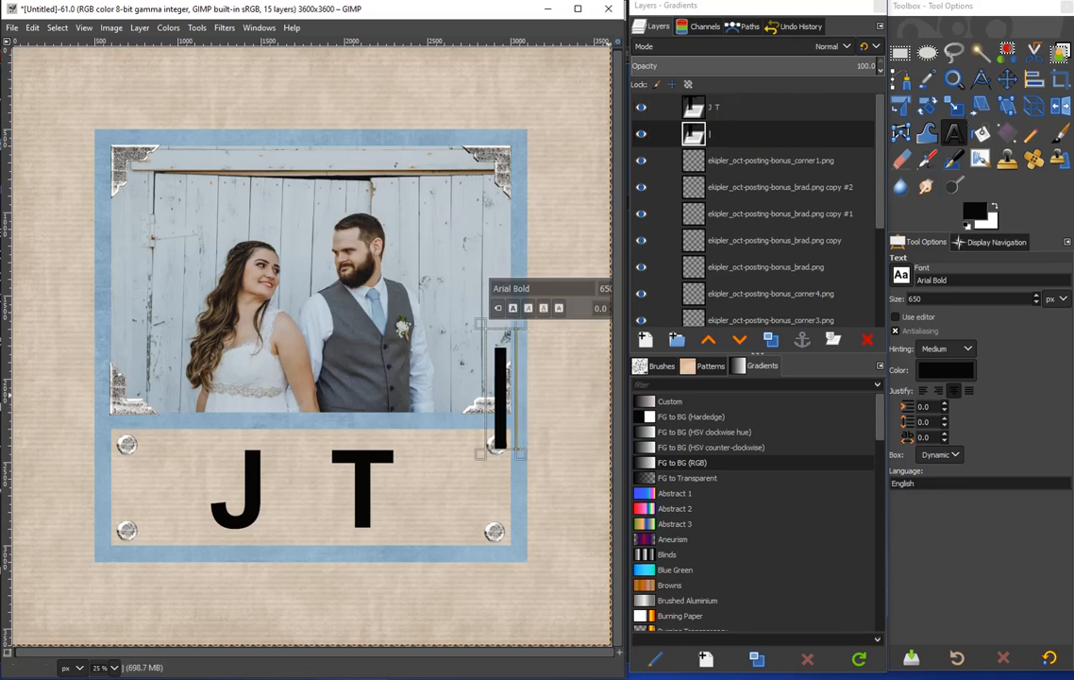
key(Escape)
key(m)
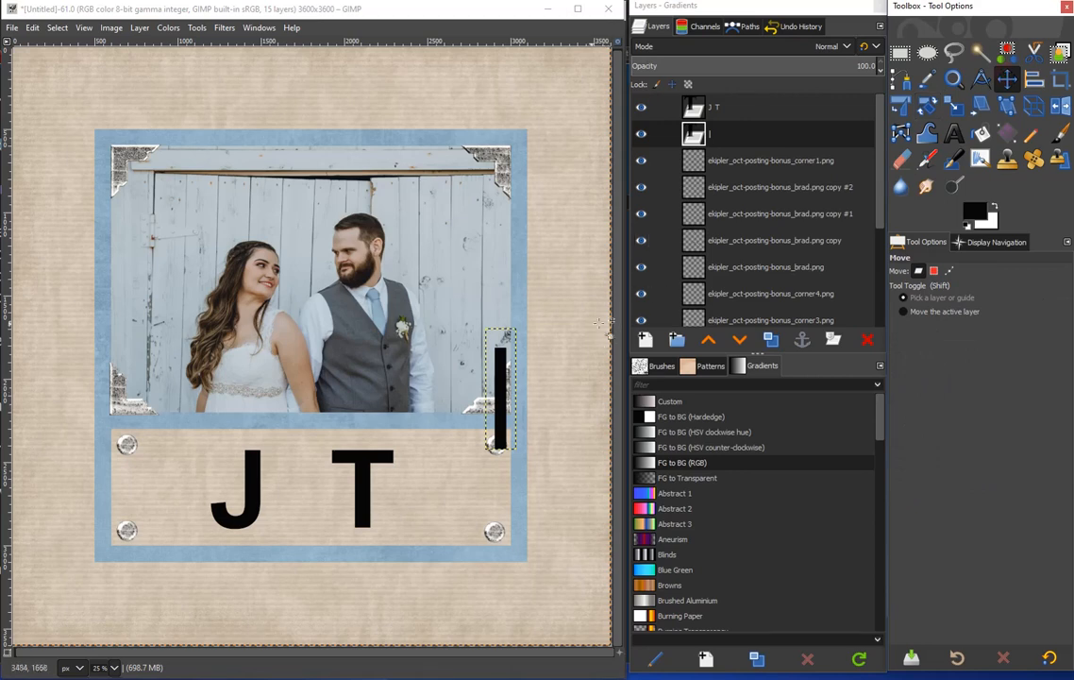
drag(501, 406, 302, 499)
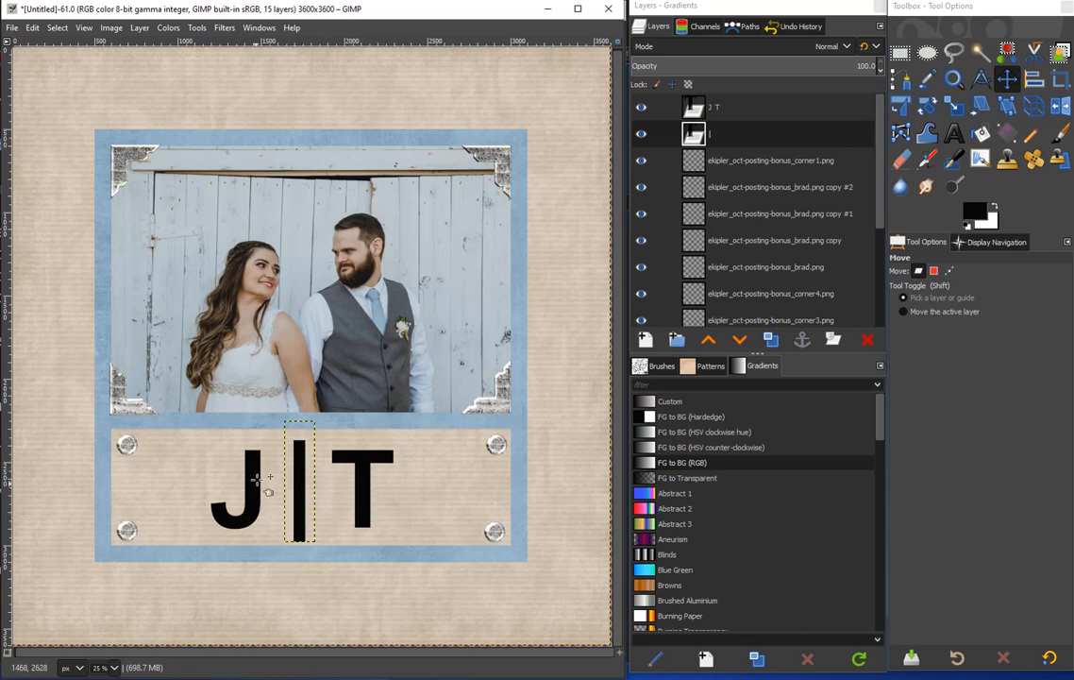
Merge the J T text layer down into the bar layer and shift the merged lettering toward the middle of the beige strip
click(766, 109)
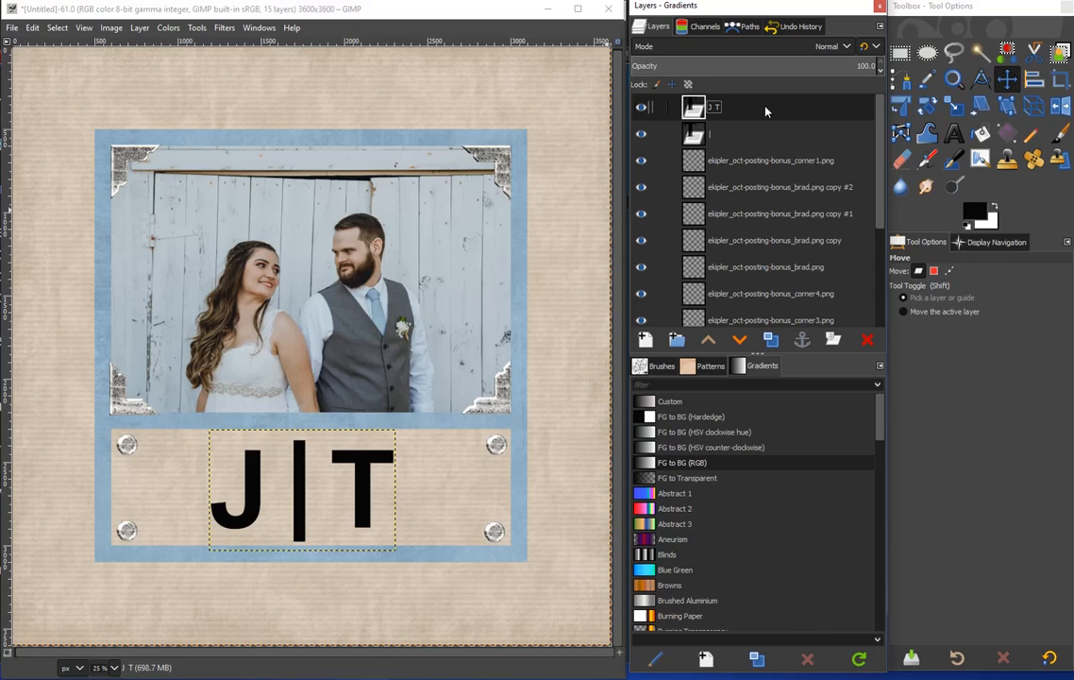
right_click(765, 111)
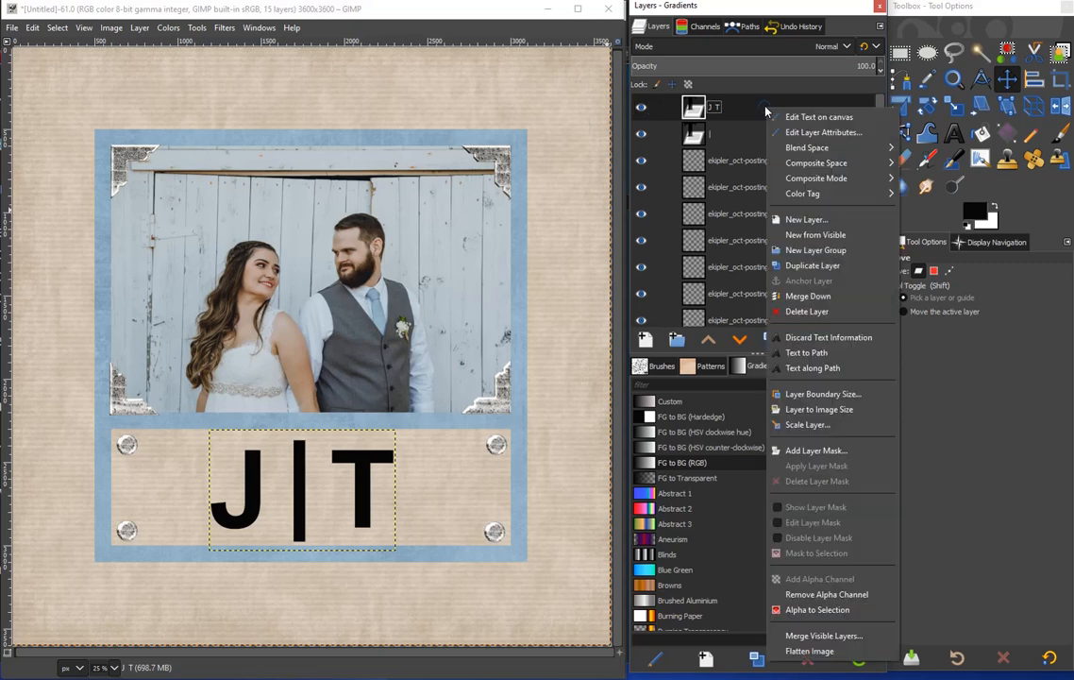
click(808, 296)
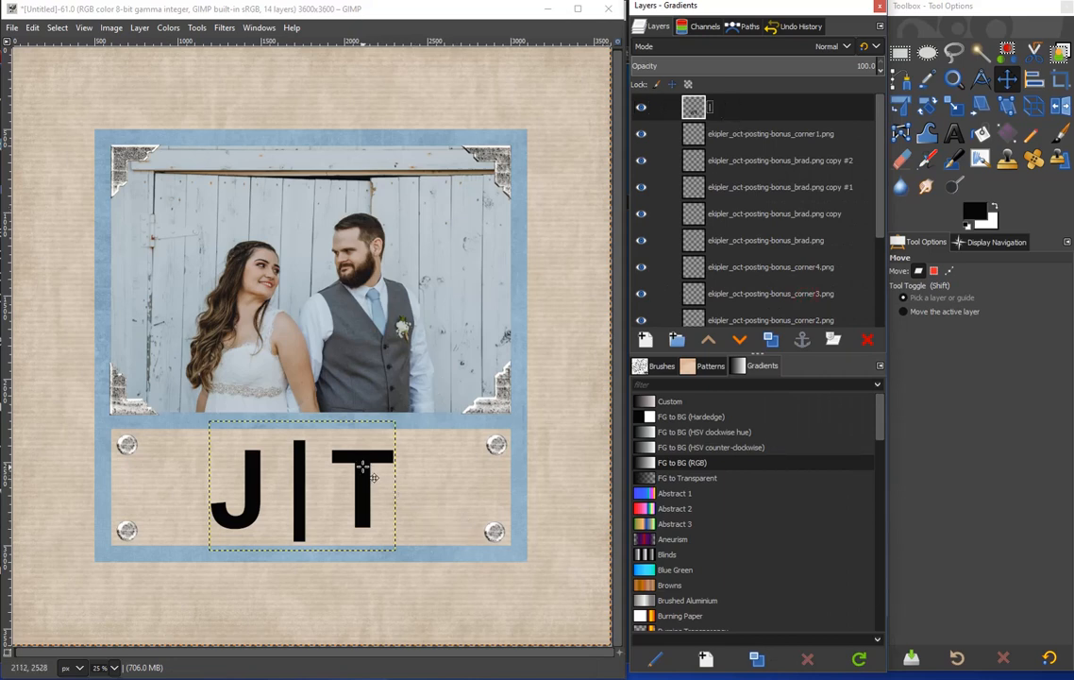
mouse_move(364, 470)
mouse_down()
mouse_move(529, 486)
mouse_move(413, 467)
mouse_move(354, 476)
mouse_move(369, 464)
mouse_move(356, 464)
mouse_up()
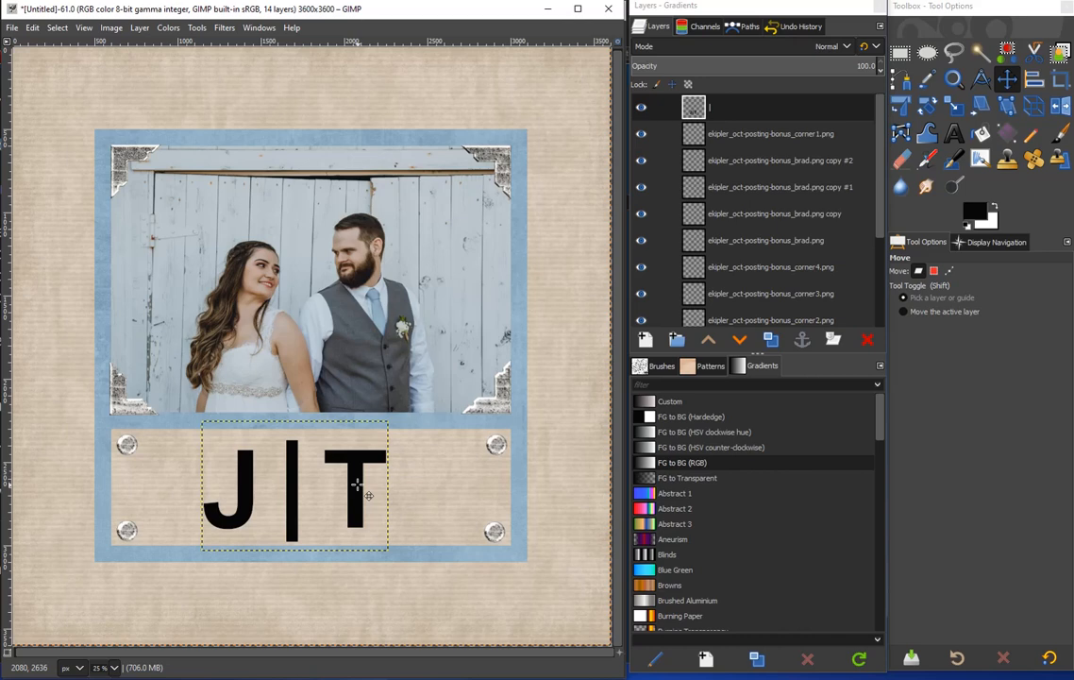
mouse_move(356, 486)
mouse_down()
mouse_move(370, 487)
mouse_move(360, 495)
mouse_up()
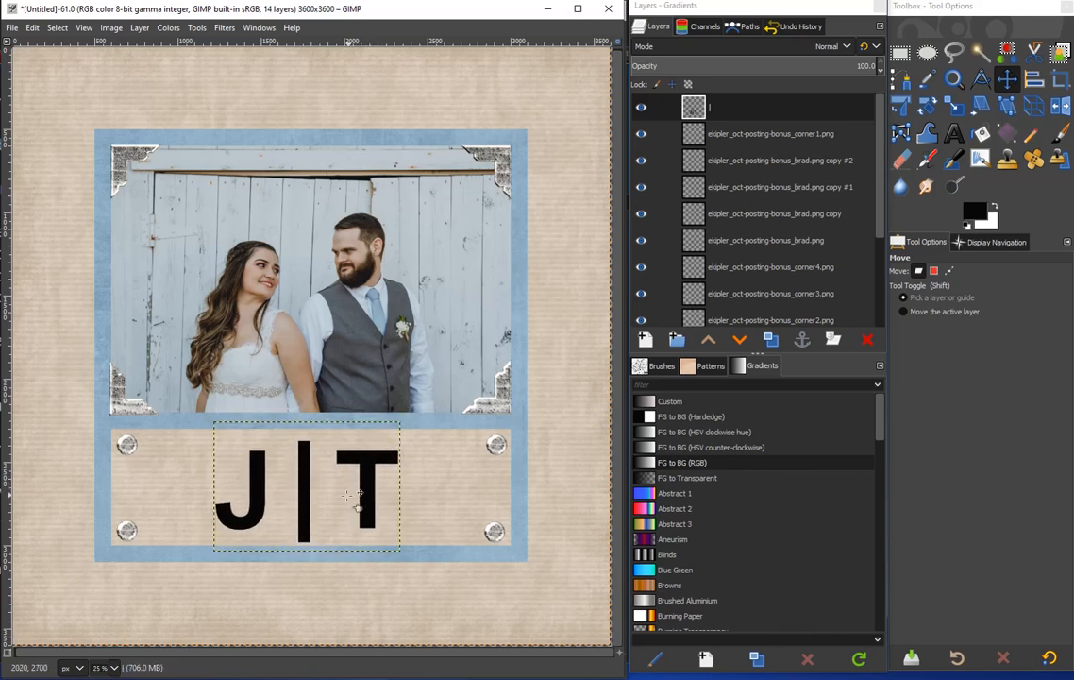
Add a vertical guide at 50% of the image width and move the merged lettering so its bar sits on the guide
click(111, 28)
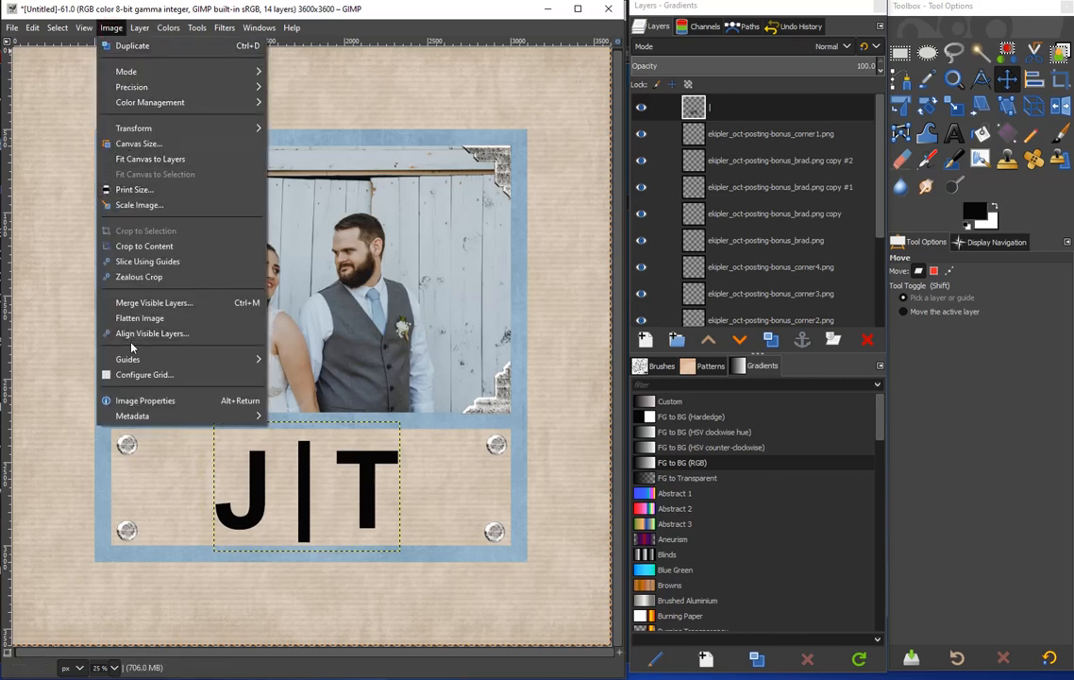
mouse_move(243, 352)
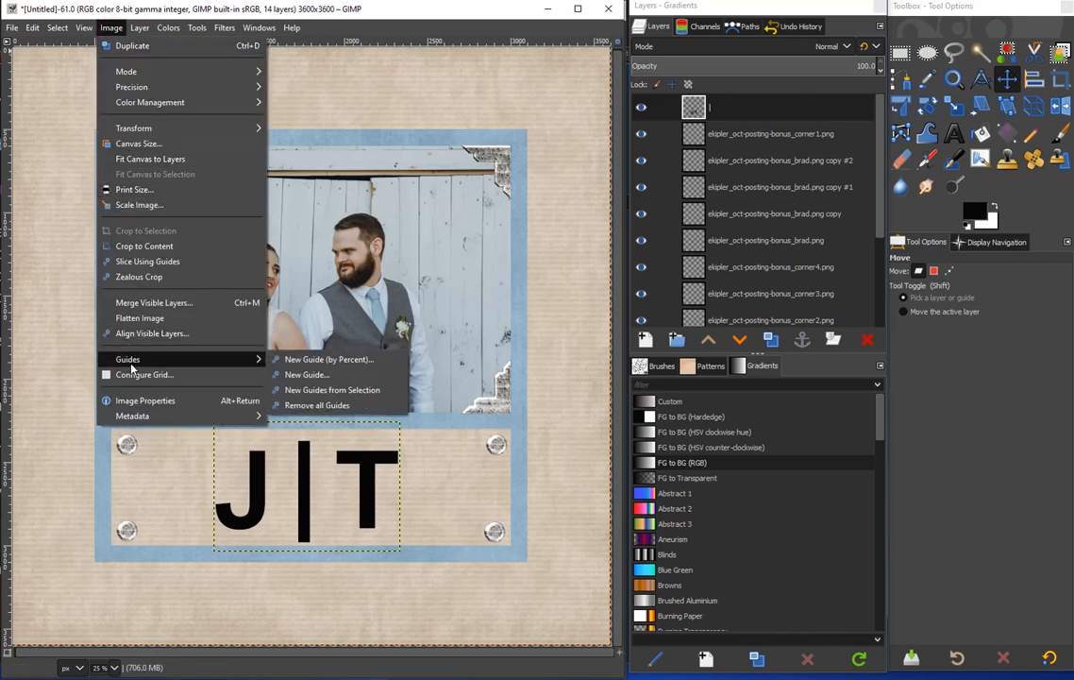
click(319, 360)
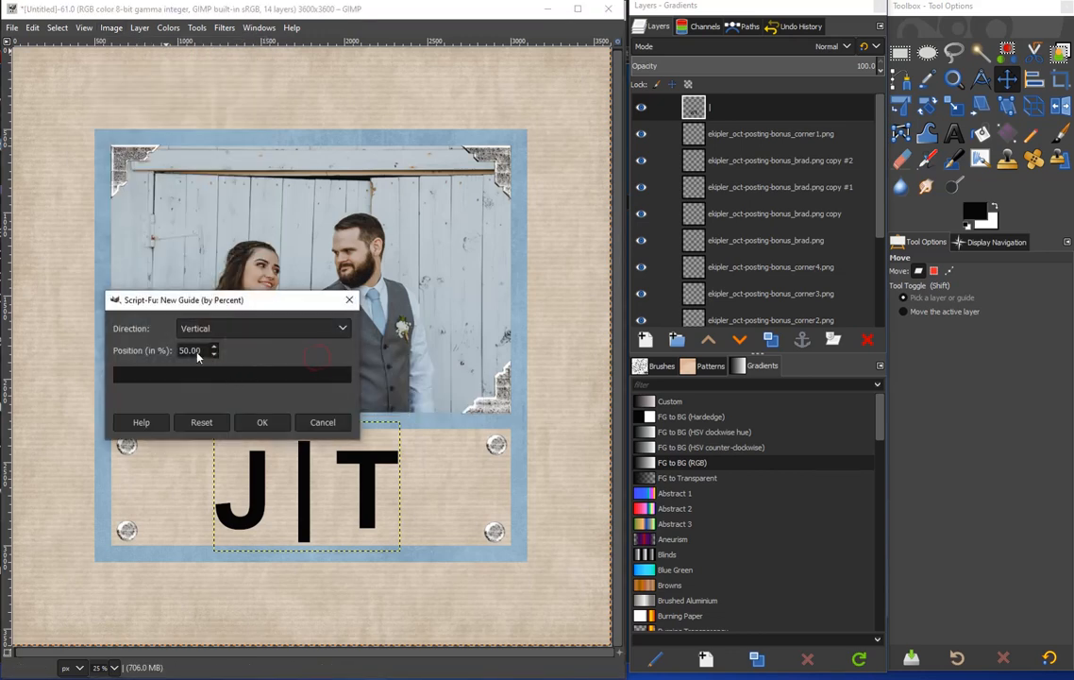
click(262, 422)
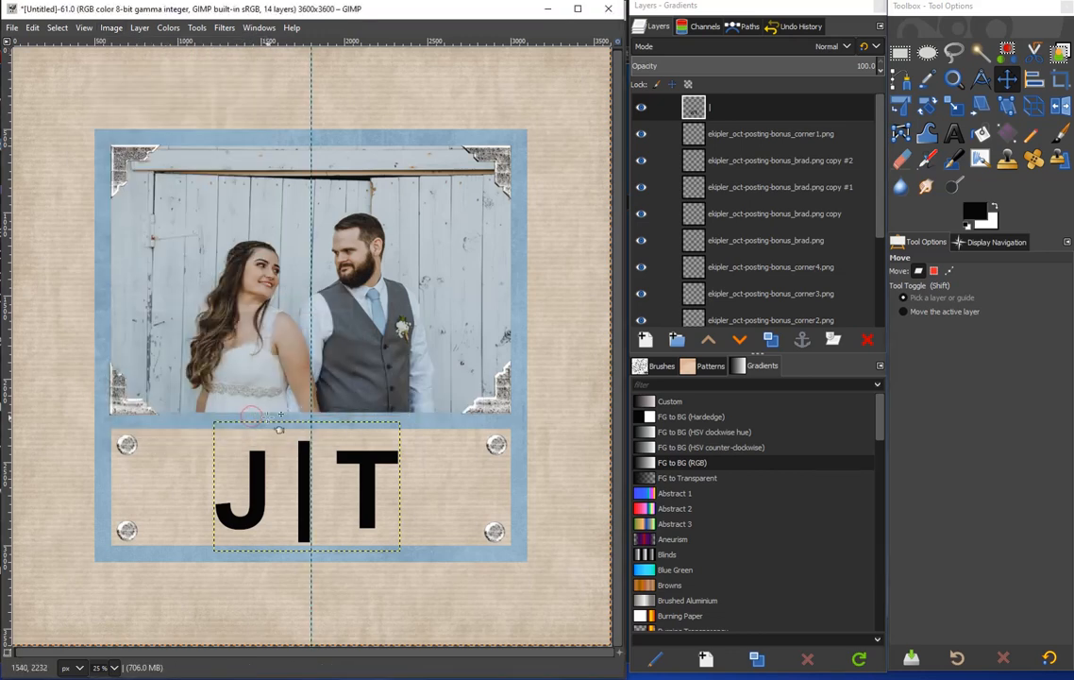
drag(367, 462, 378, 459)
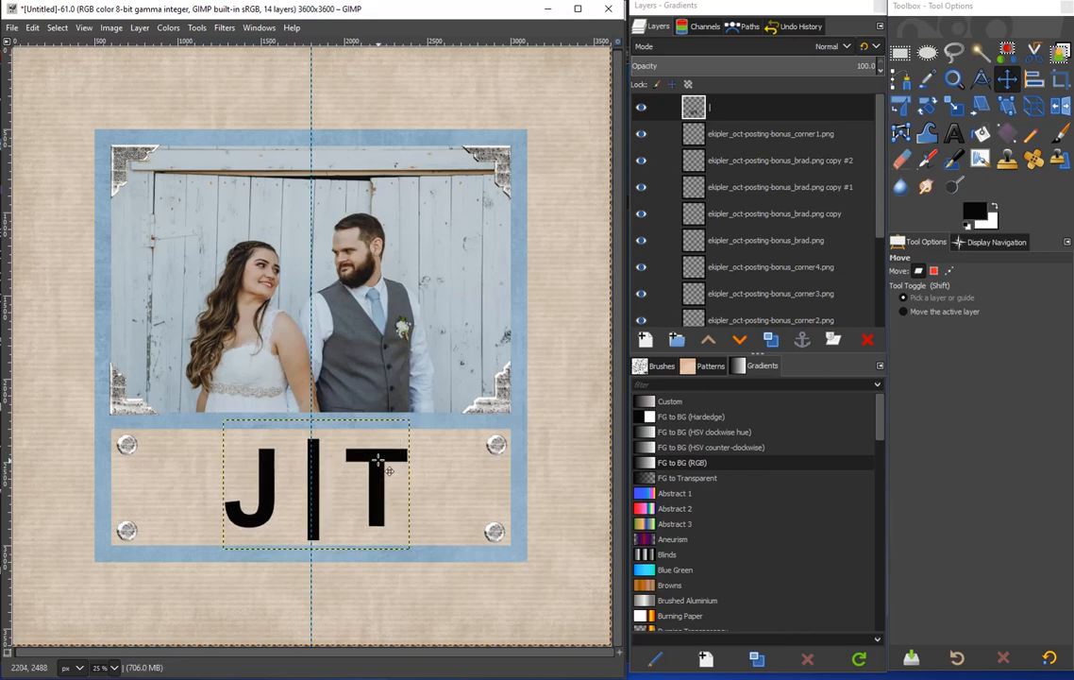
Remove all guides from the image
click(111, 28)
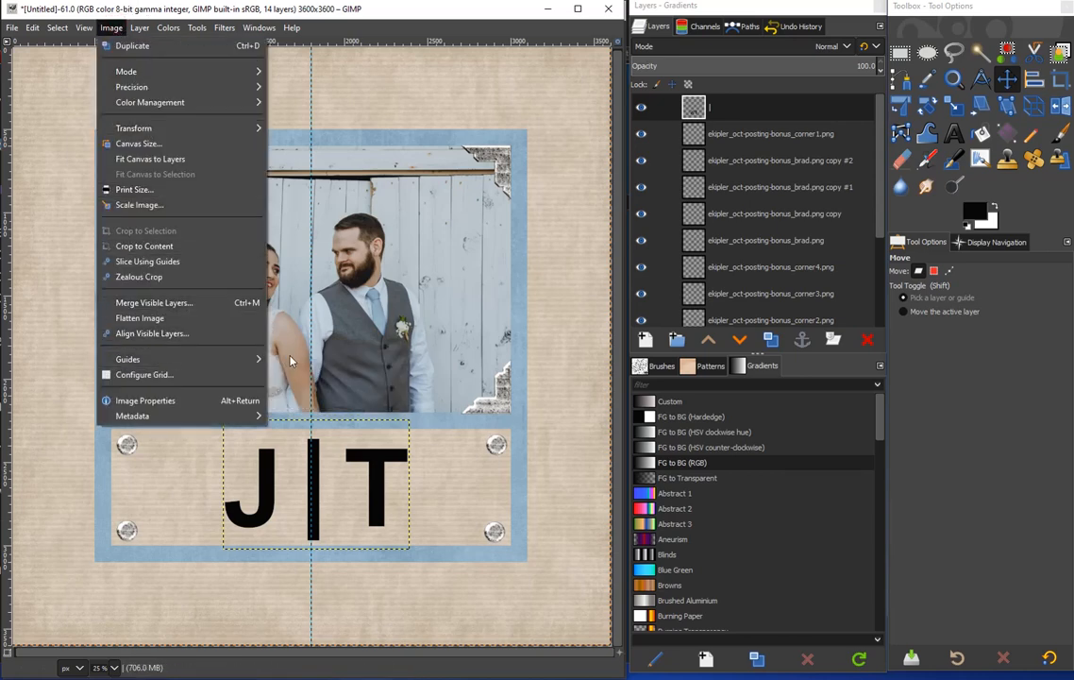
mouse_move(223, 359)
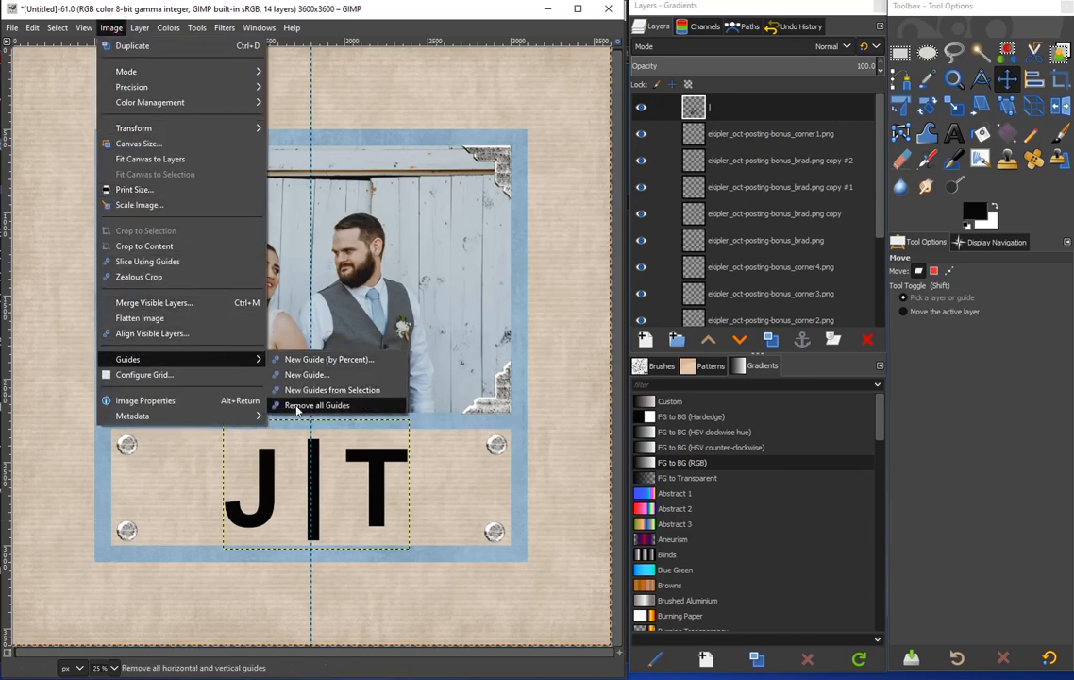
click(305, 403)
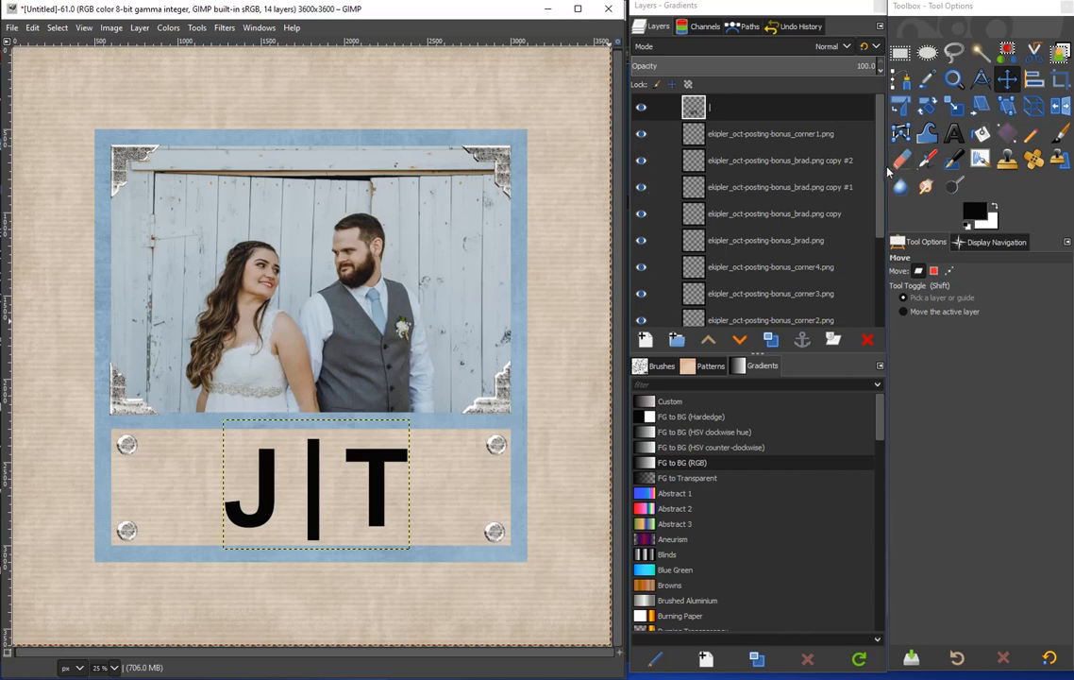
Add an alpha channel to the beige strip layer, evak_family-celebrate_bg6.jpg copy
scroll(755, 207, down, 3)
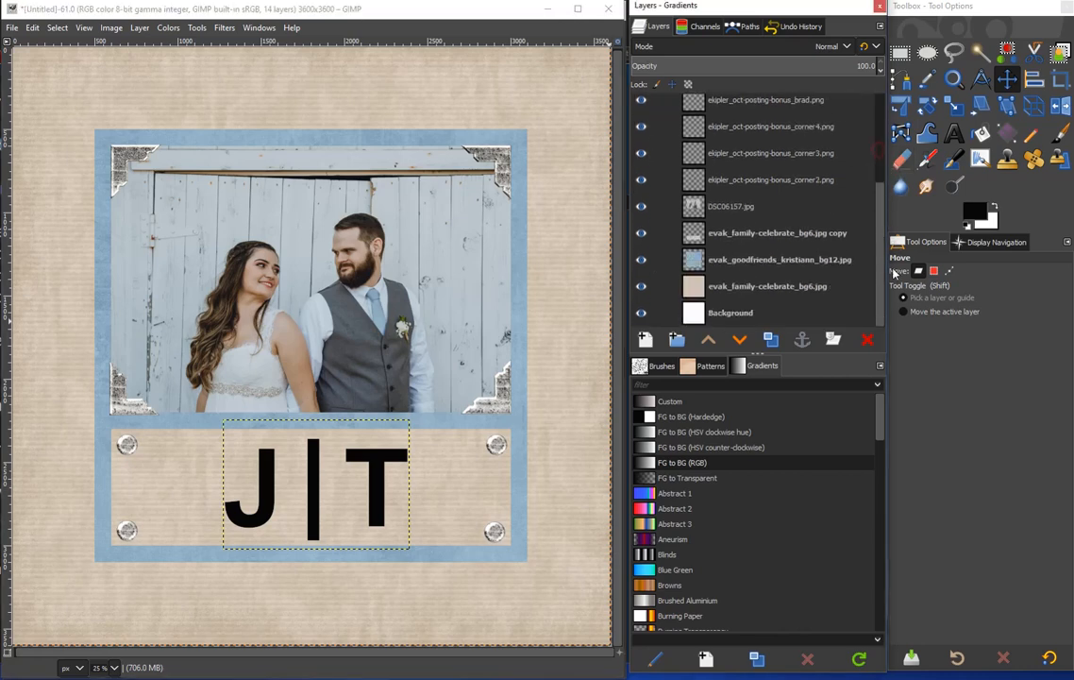
click(755, 236)
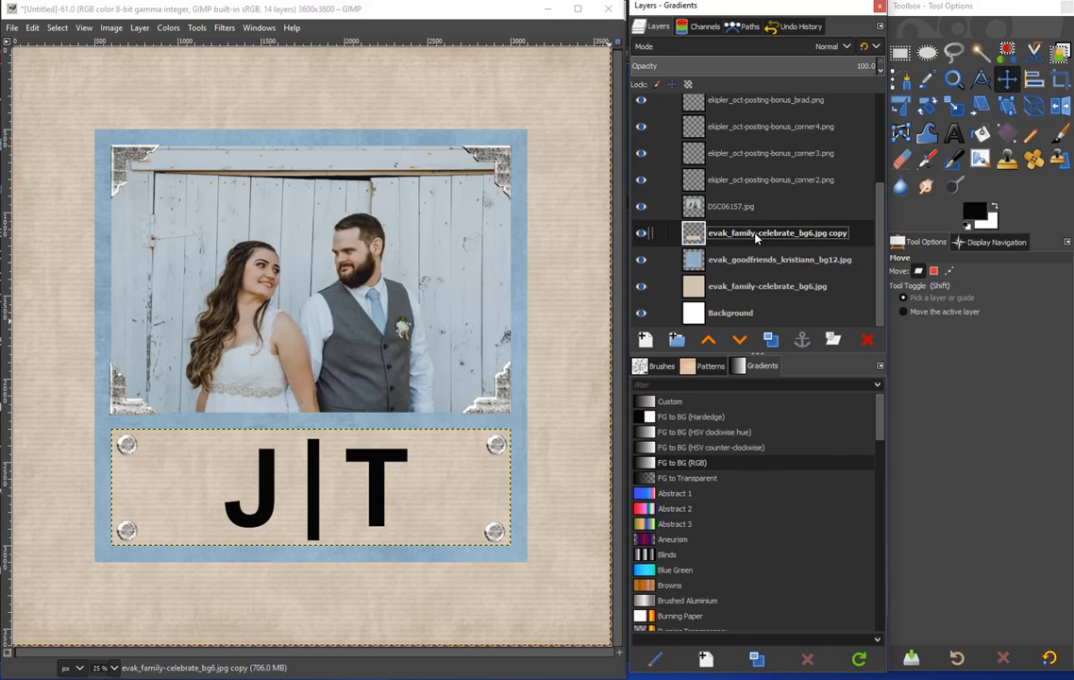
right_click(755, 236)
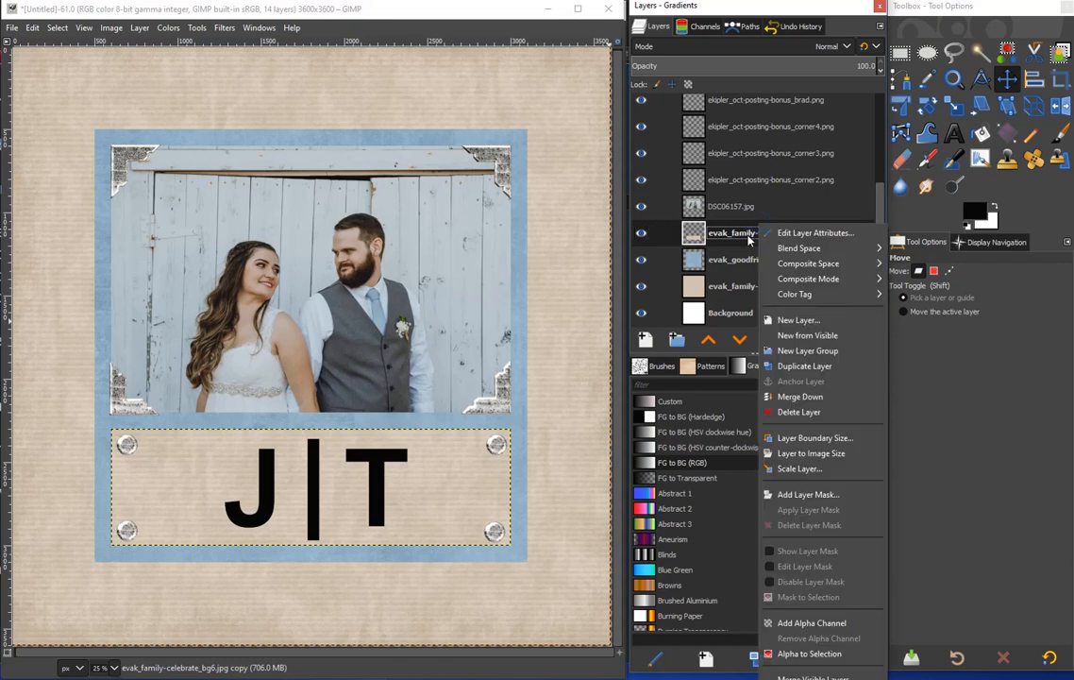
click(825, 623)
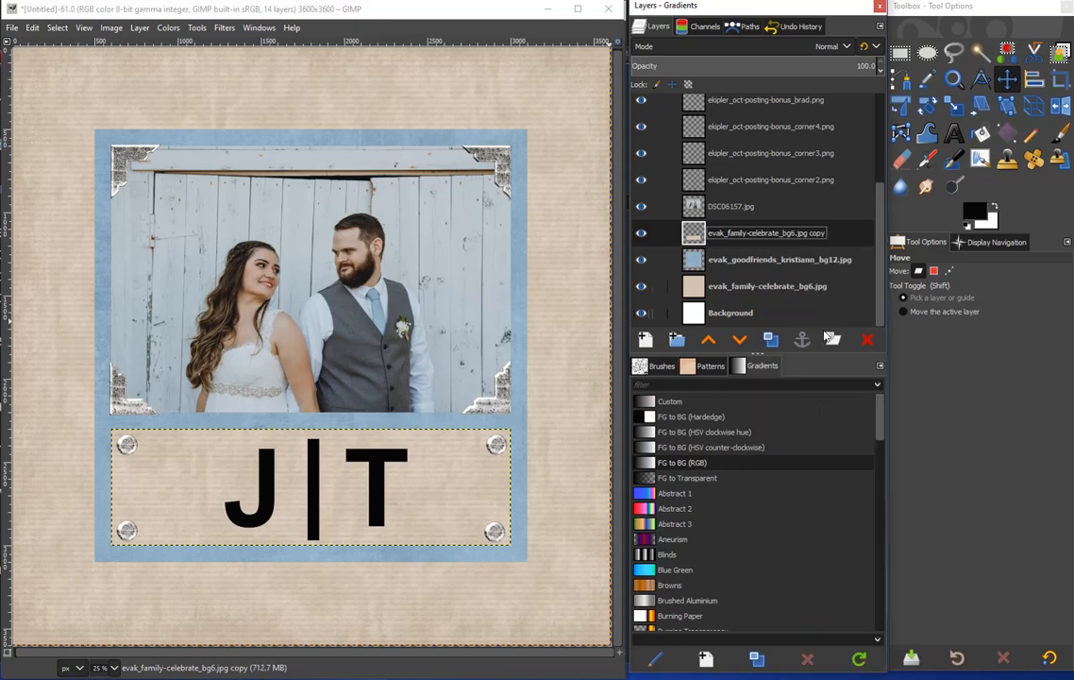
scroll(810, 243, up, 3)
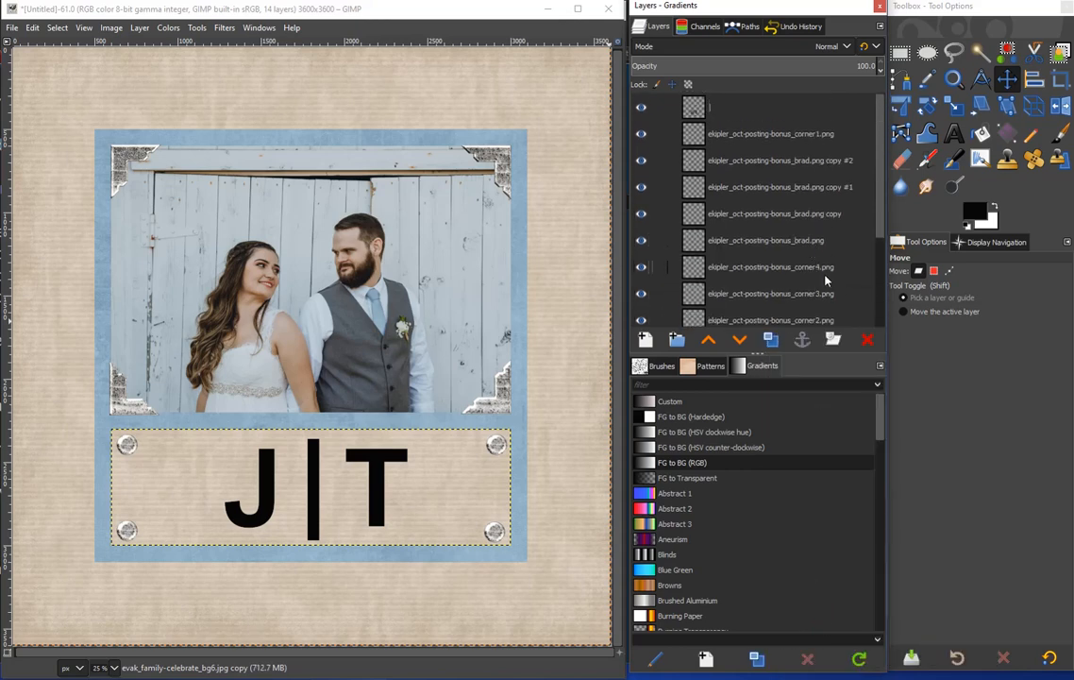
Select the shape of the merged J | T lettering from its alpha and cut it out of the evak_family-celebrate_bg6.jpg copy strip layer
click(737, 111)
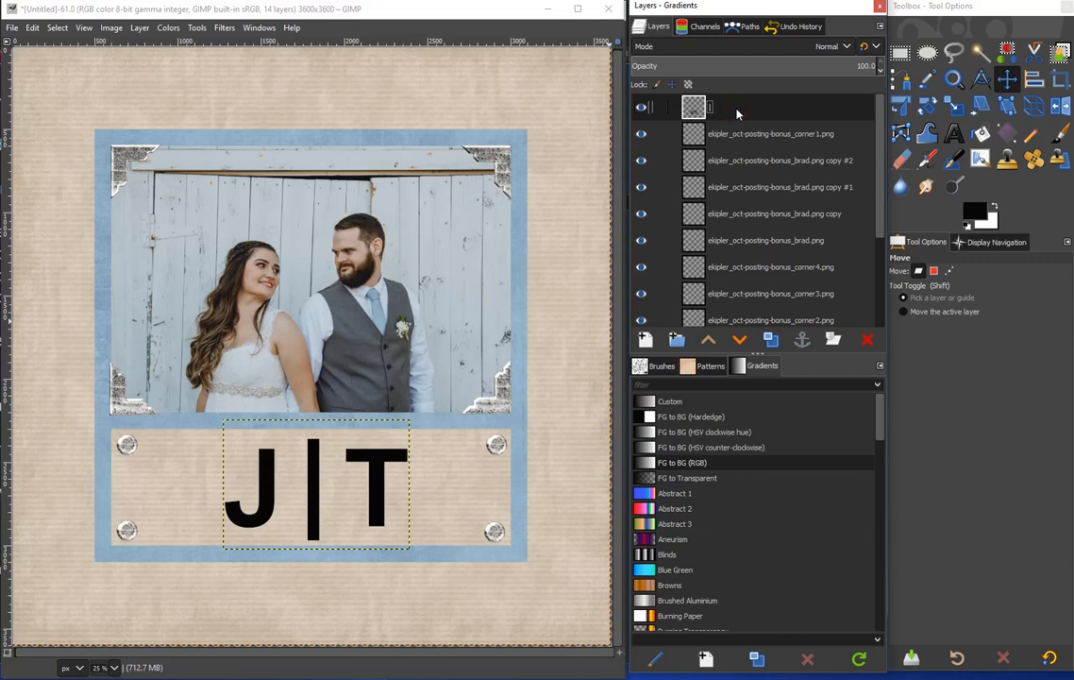
right_click(738, 113)
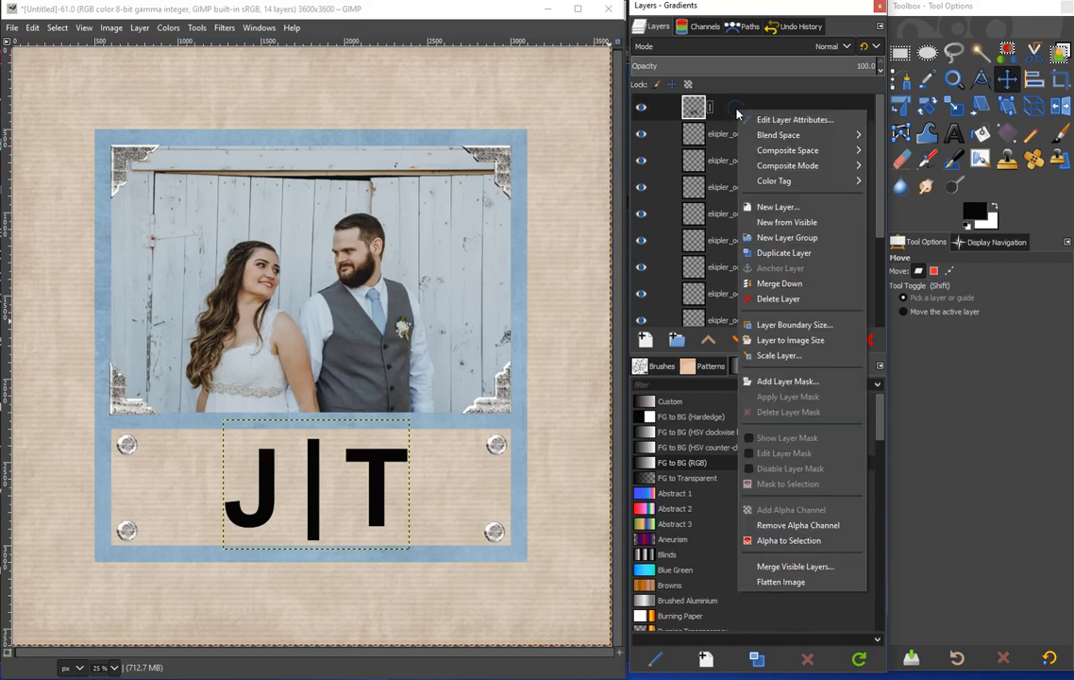
click(789, 540)
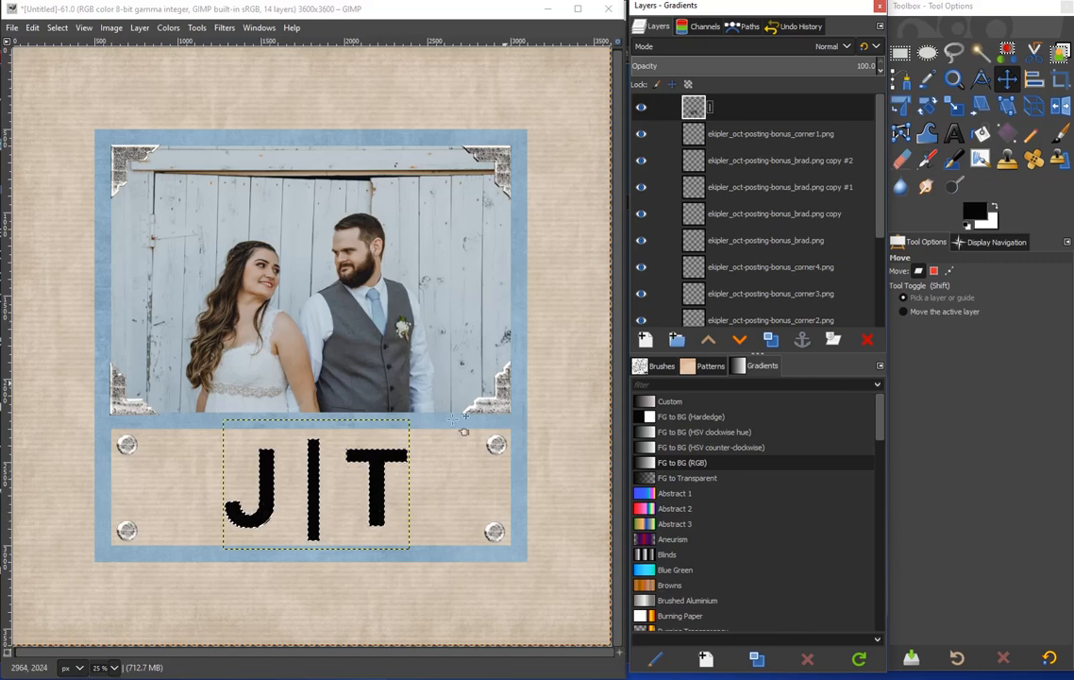
scroll(881, 168, down, 5)
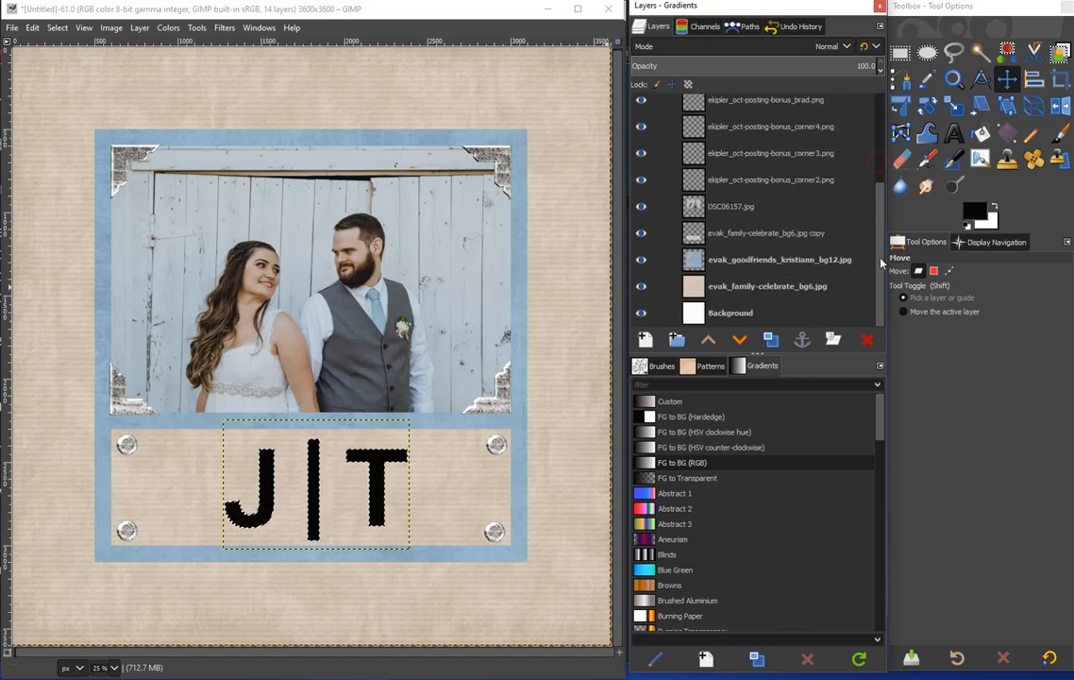
click(750, 244)
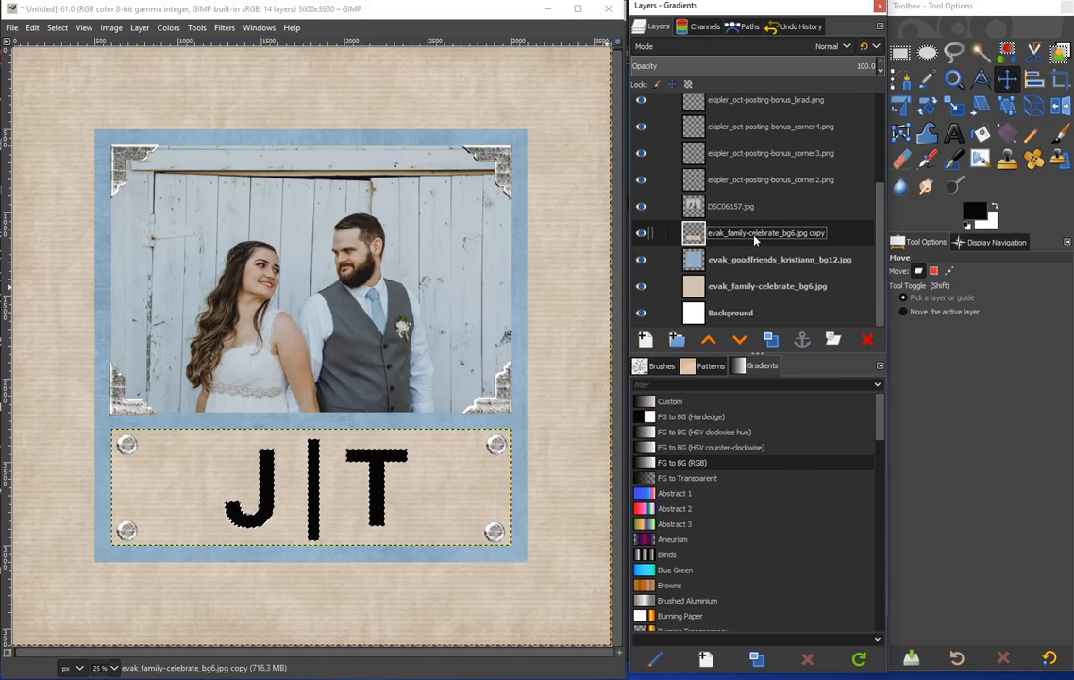
Hide the merged J | T lettering layer and clear the selection
scroll(751, 236, up, 3)
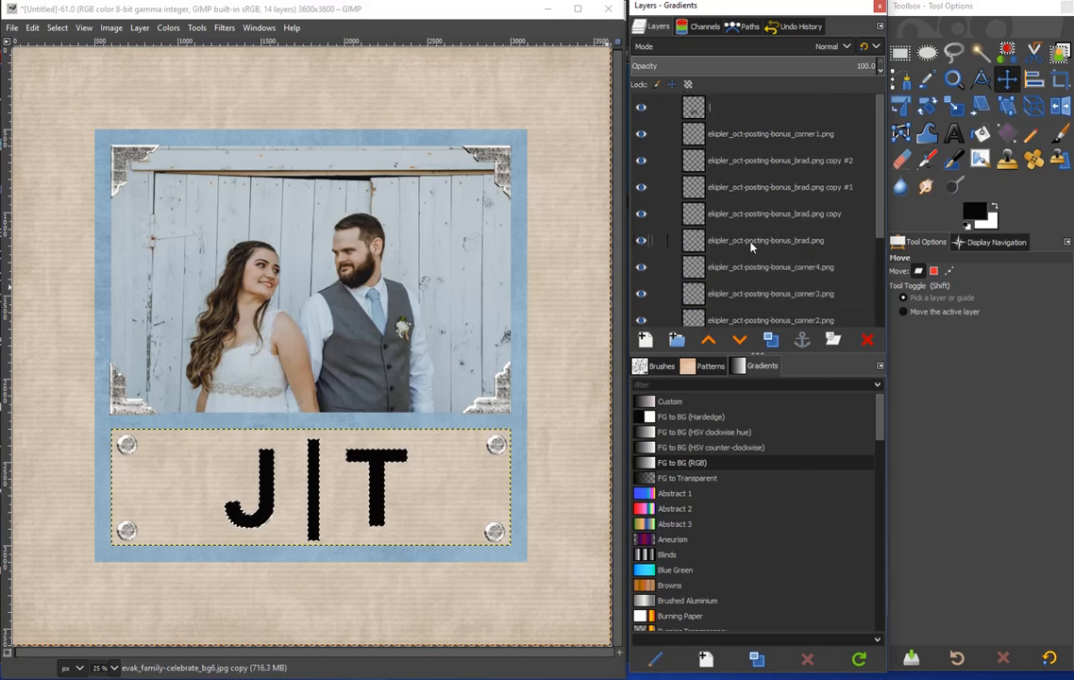
click(643, 110)
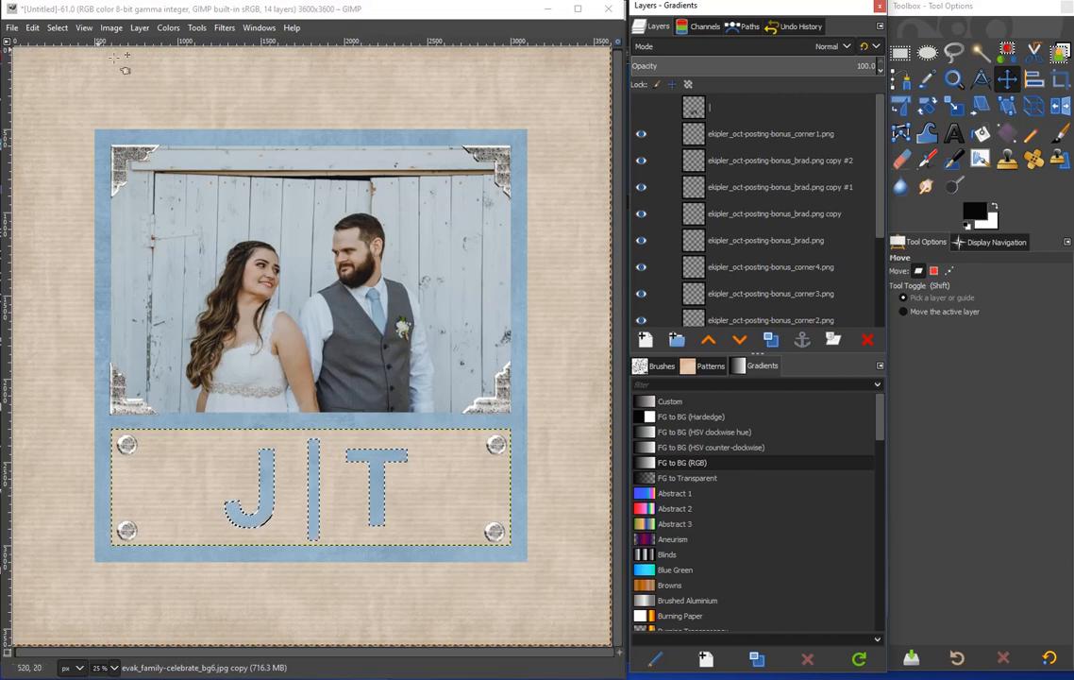
click(58, 27)
click(64, 47)
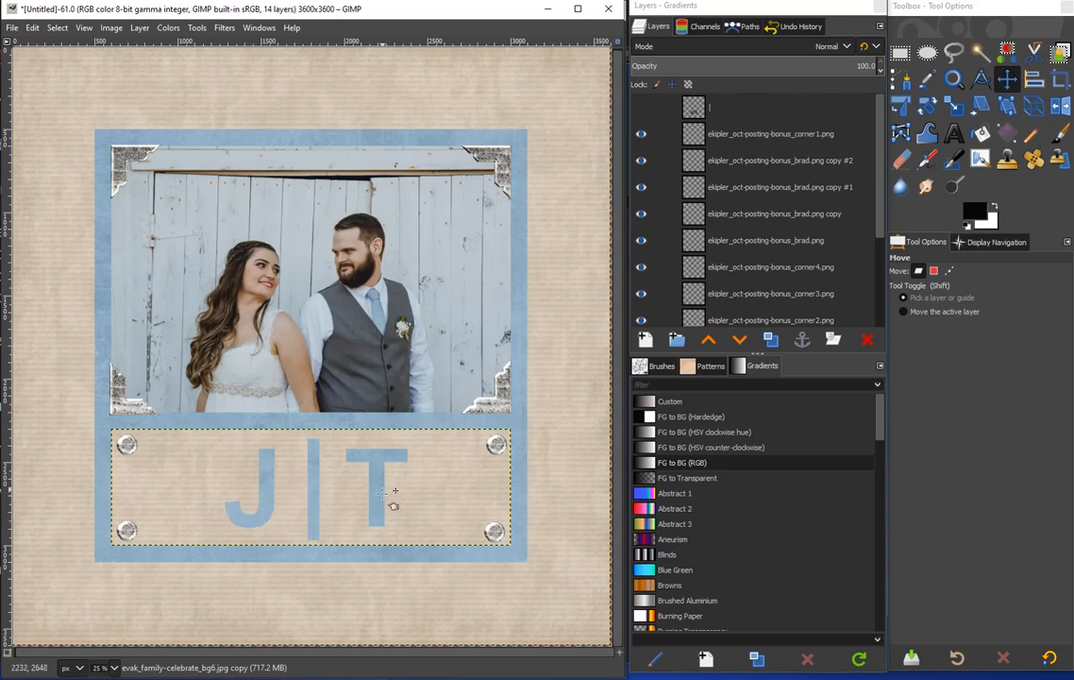
Add a new 3600 x 3600 px layer filled with the black foreground color directly above the blue evak_goodfriends_kristiann_bg12.jpg paper
scroll(880, 118, down, 5)
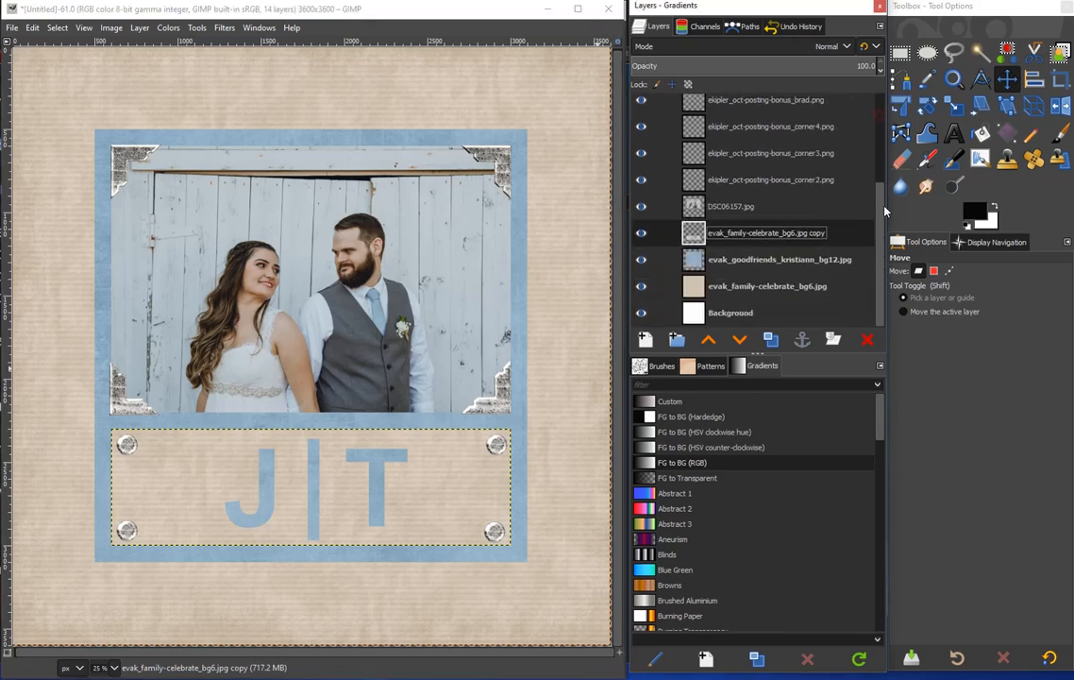
click(729, 260)
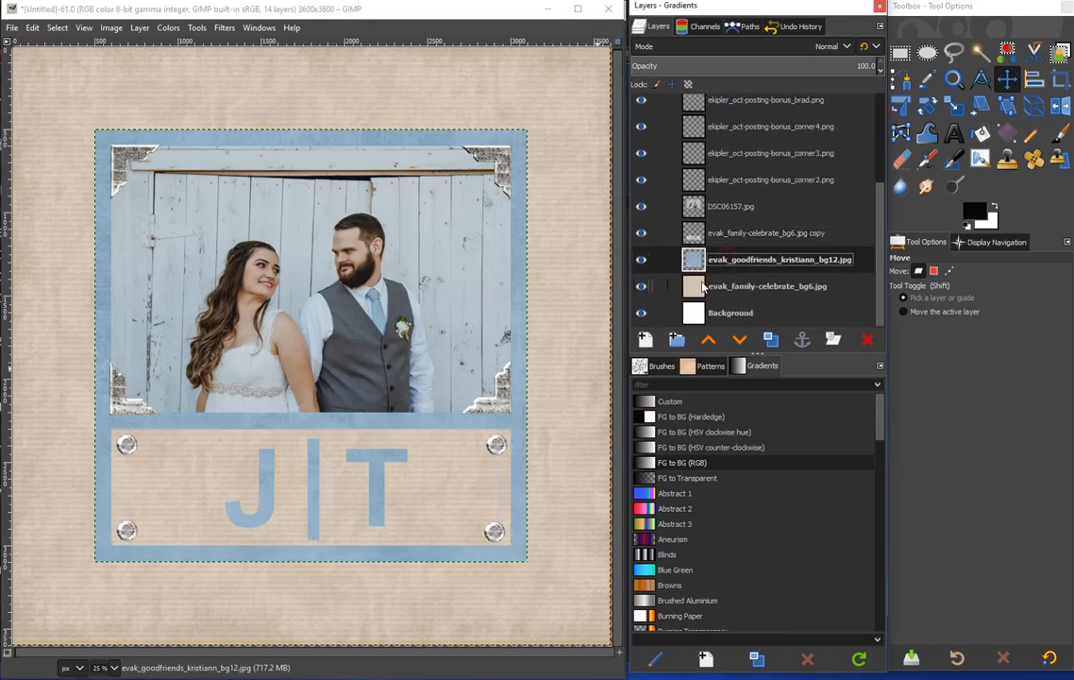
click(645, 342)
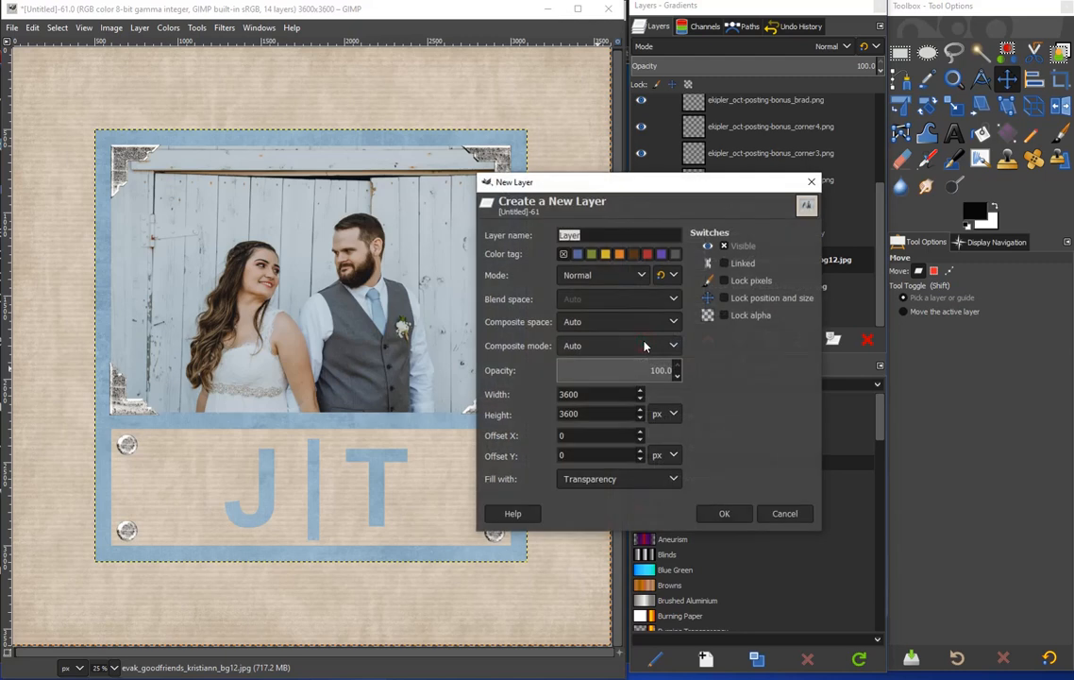
click(619, 477)
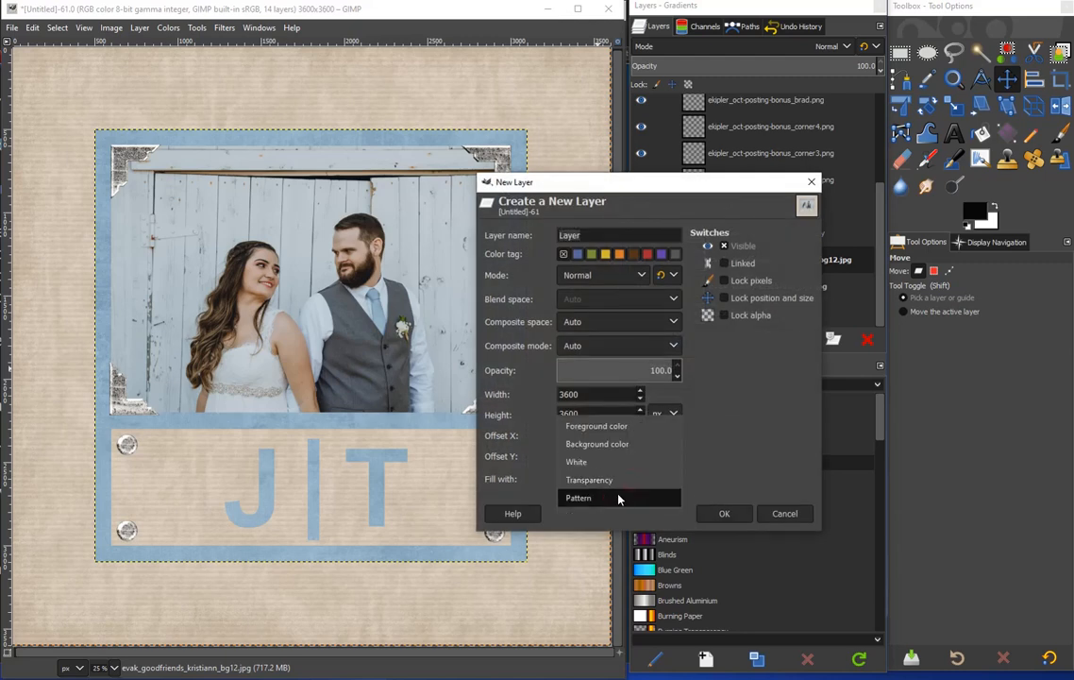
click(624, 428)
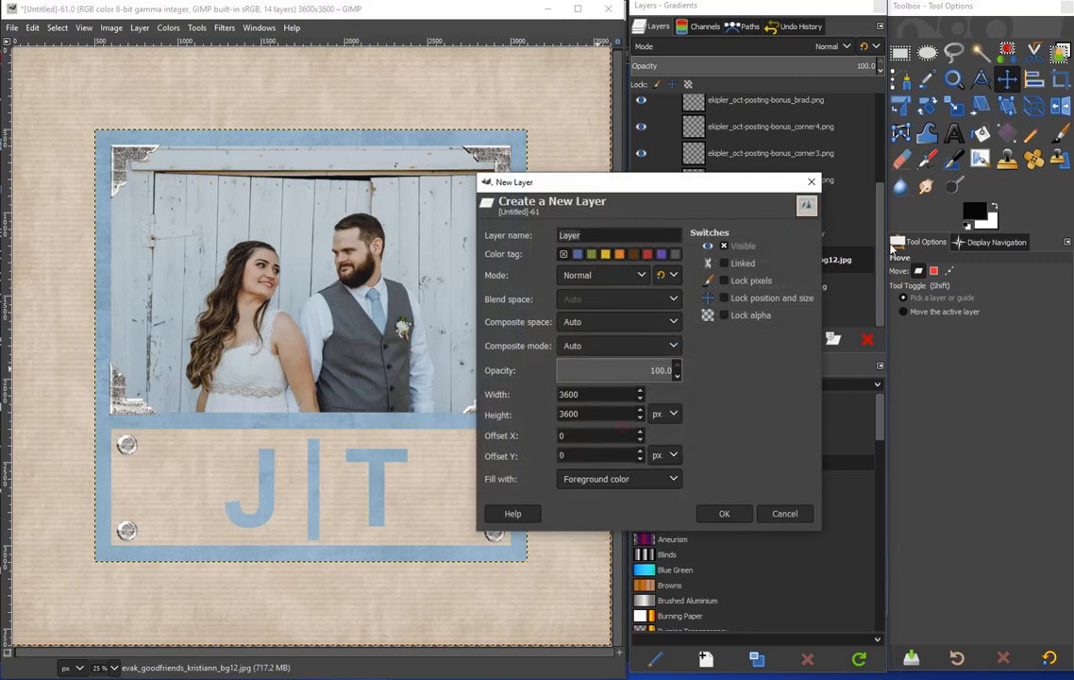
click(725, 513)
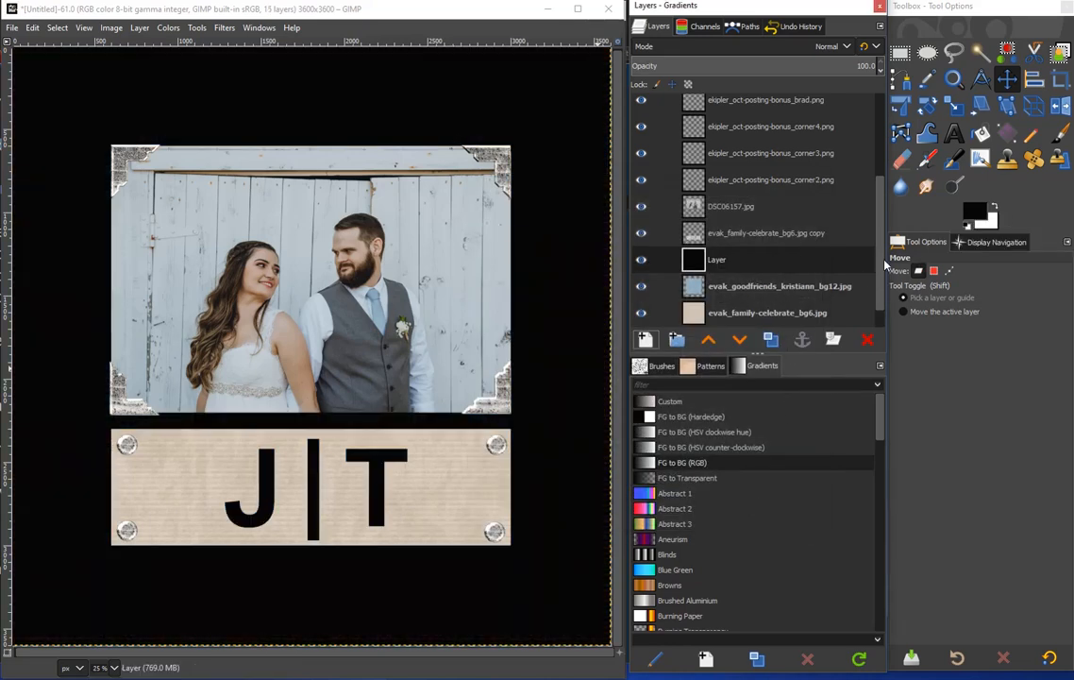
Cut the J | T shape out of the new black layer using the hidden lettering layer's alpha as the selection, and deselect
drag(882, 263, 884, 160)
click(745, 107)
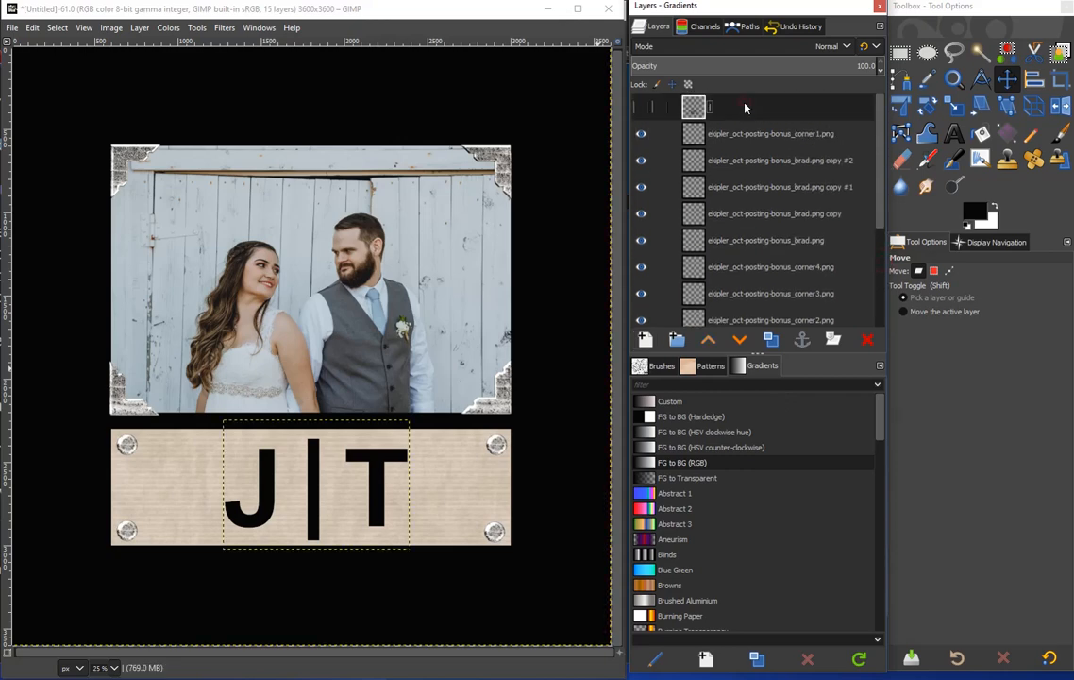
right_click(745, 108)
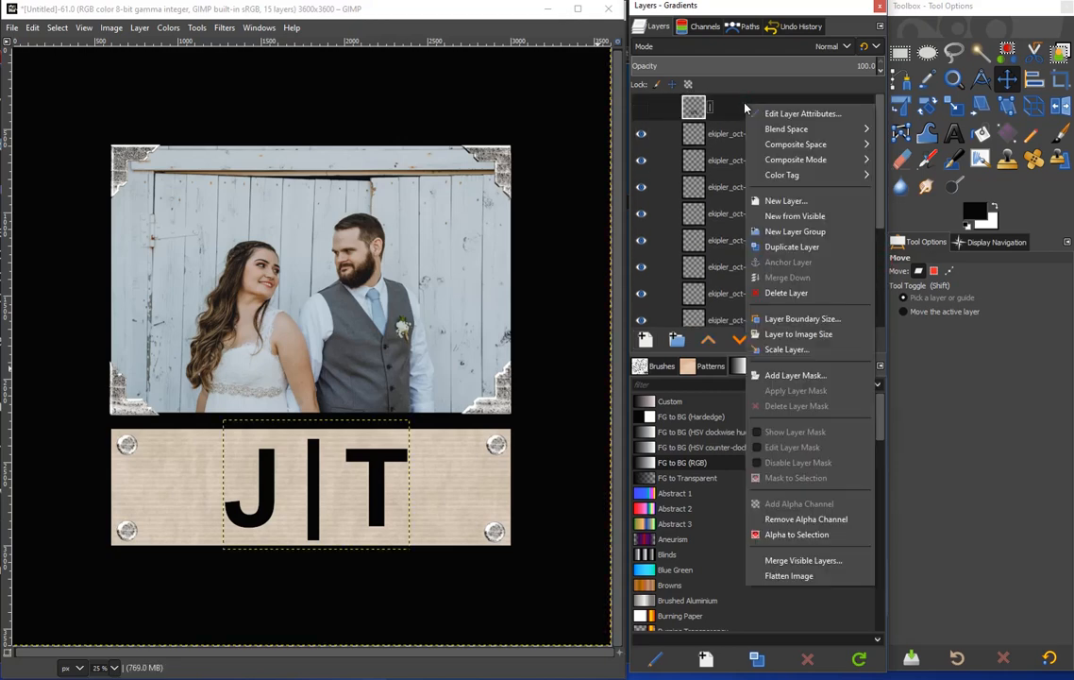
click(785, 535)
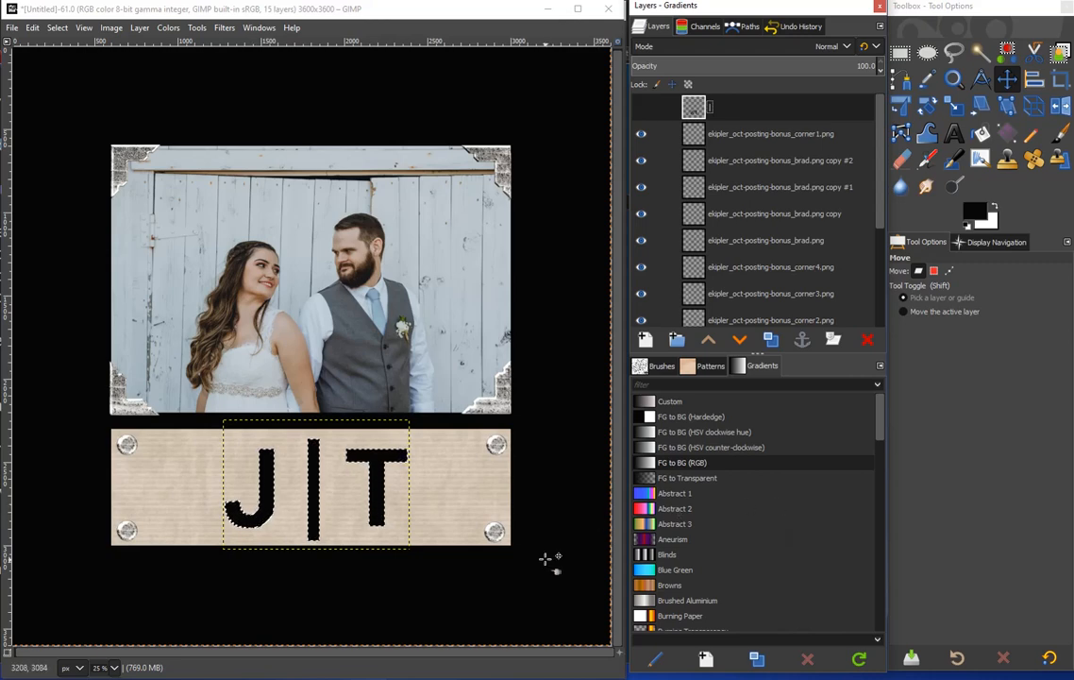
scroll(761, 275, down, 3)
click(761, 275)
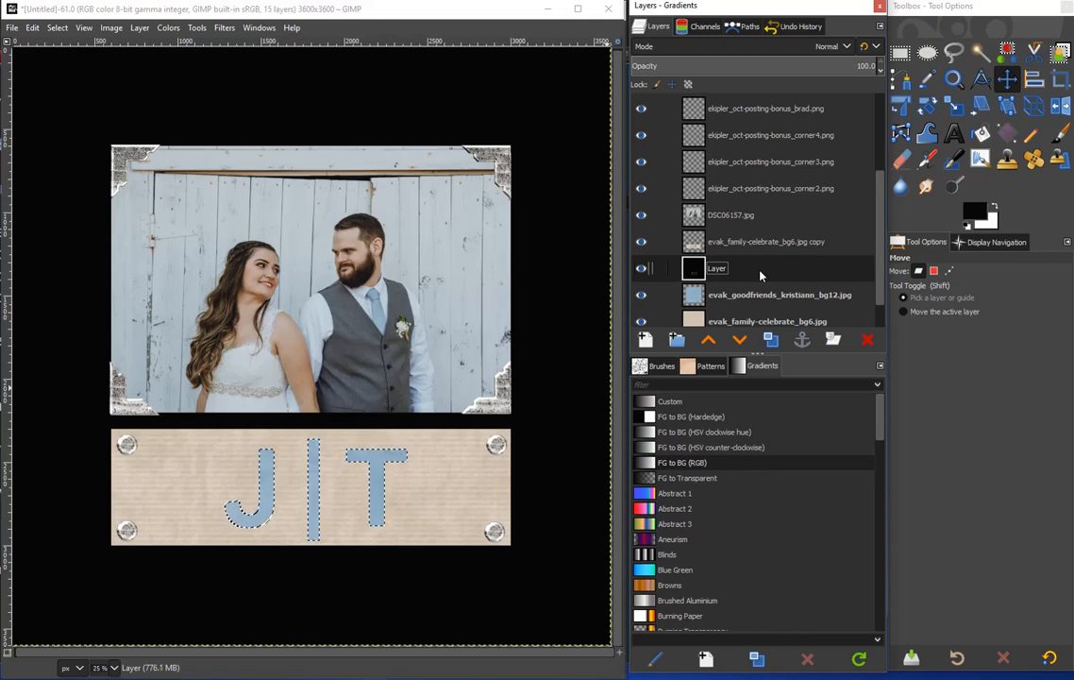
click(58, 28)
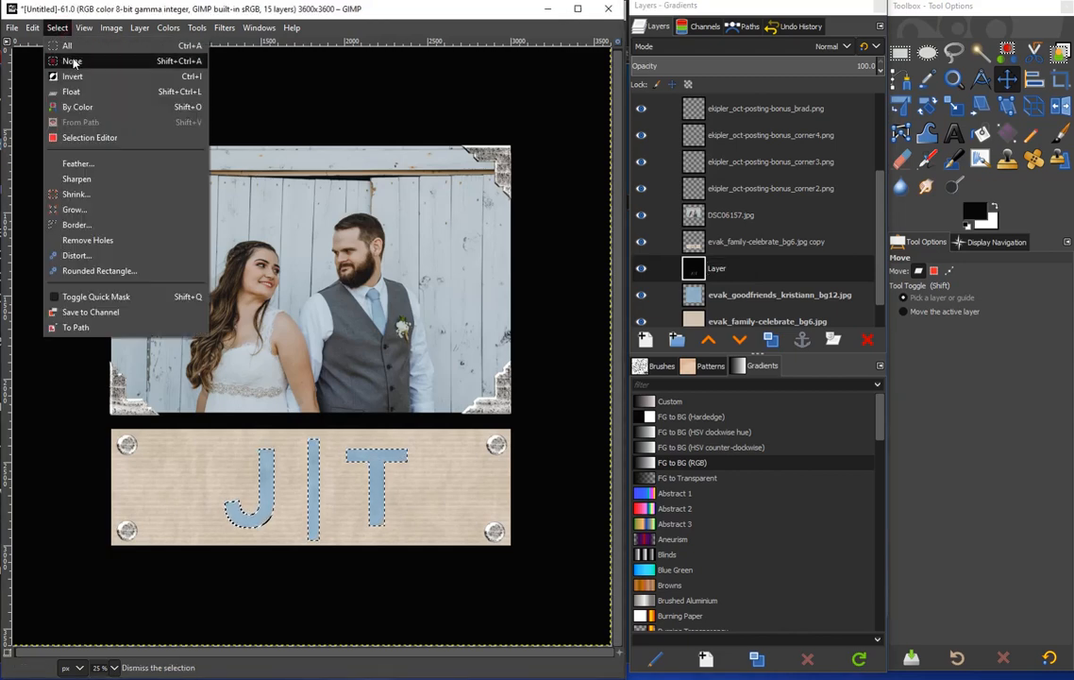
click(73, 61)
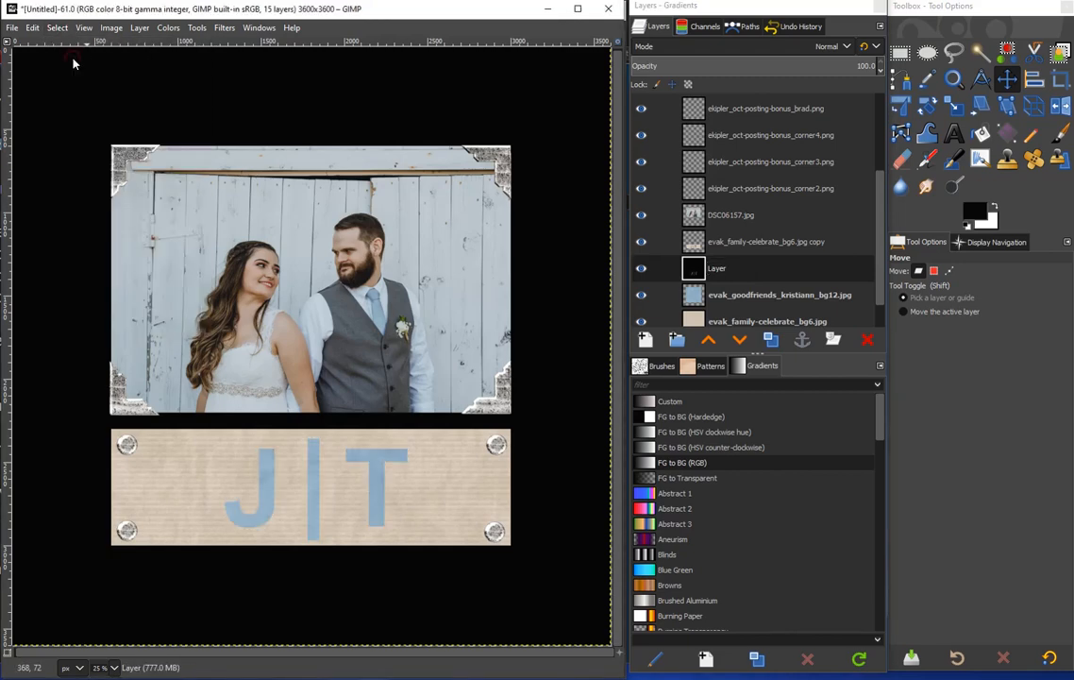
Apply a Gaussian Blur with Size X and Size Y of 22.30 to the black layer, comparing the result with the preview off and on
click(224, 28)
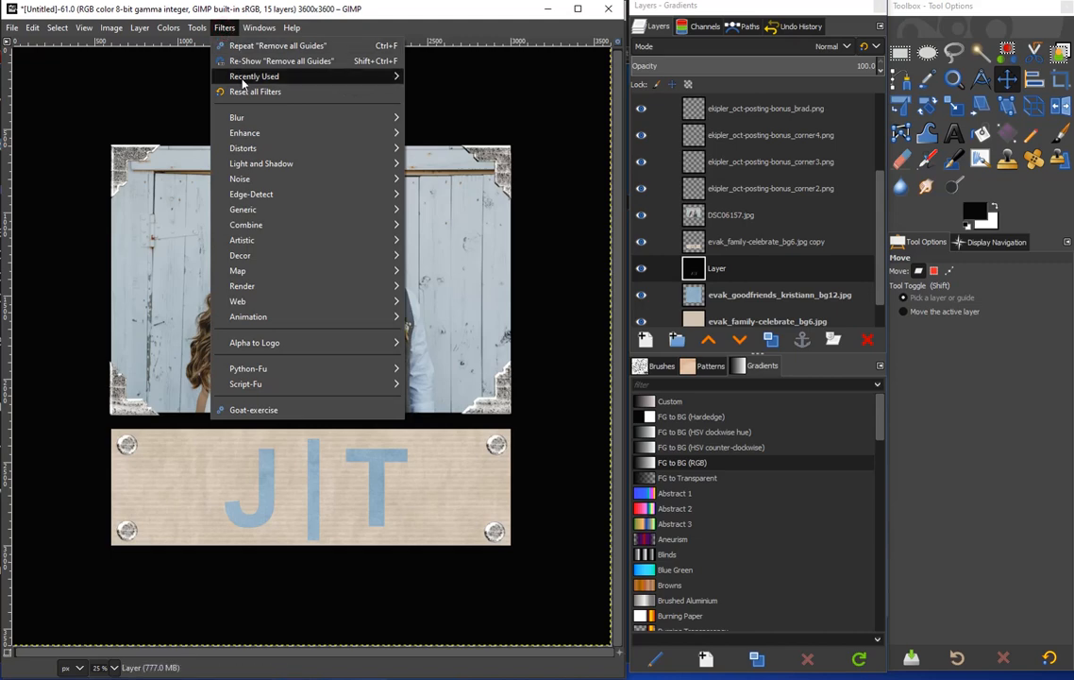
mouse_move(240, 118)
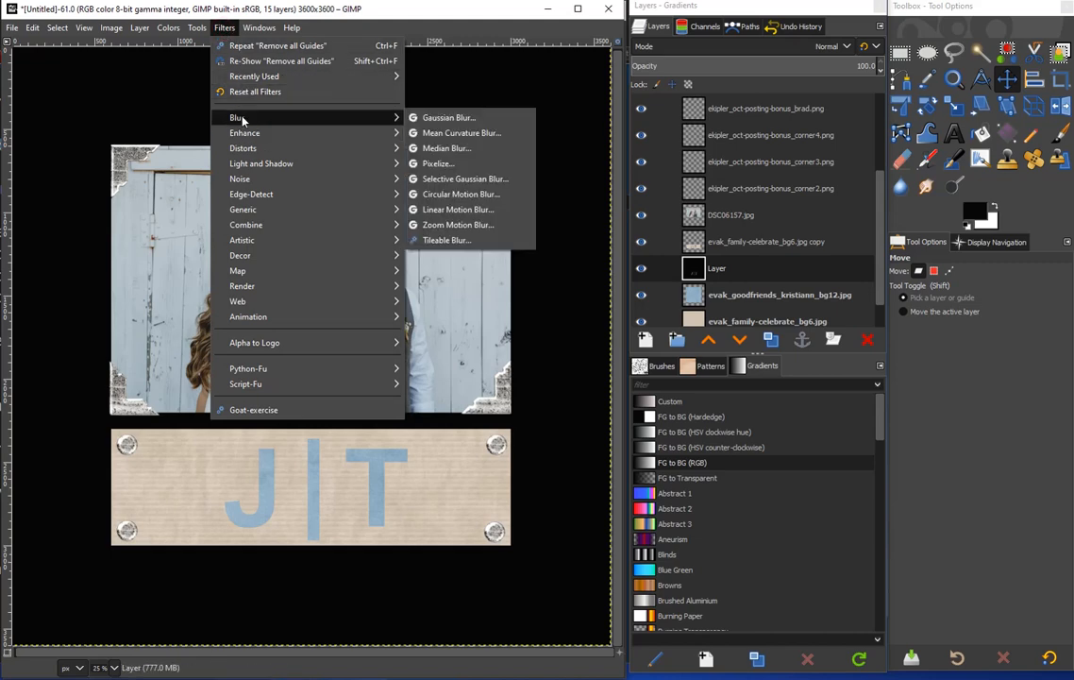
click(476, 118)
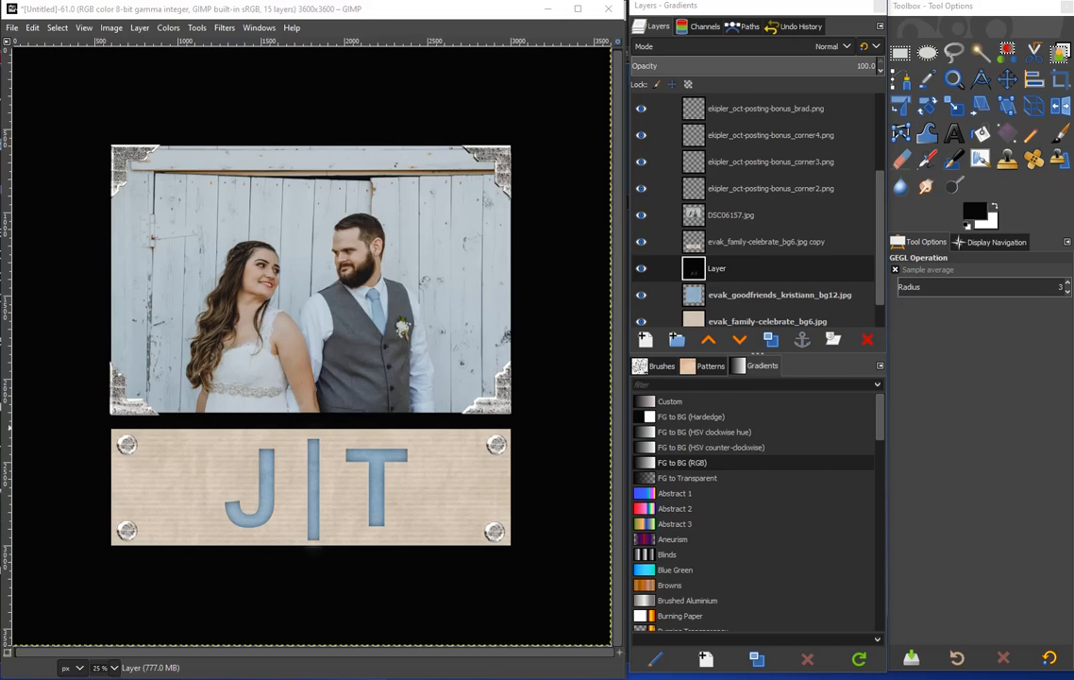
key(ctrl+z)
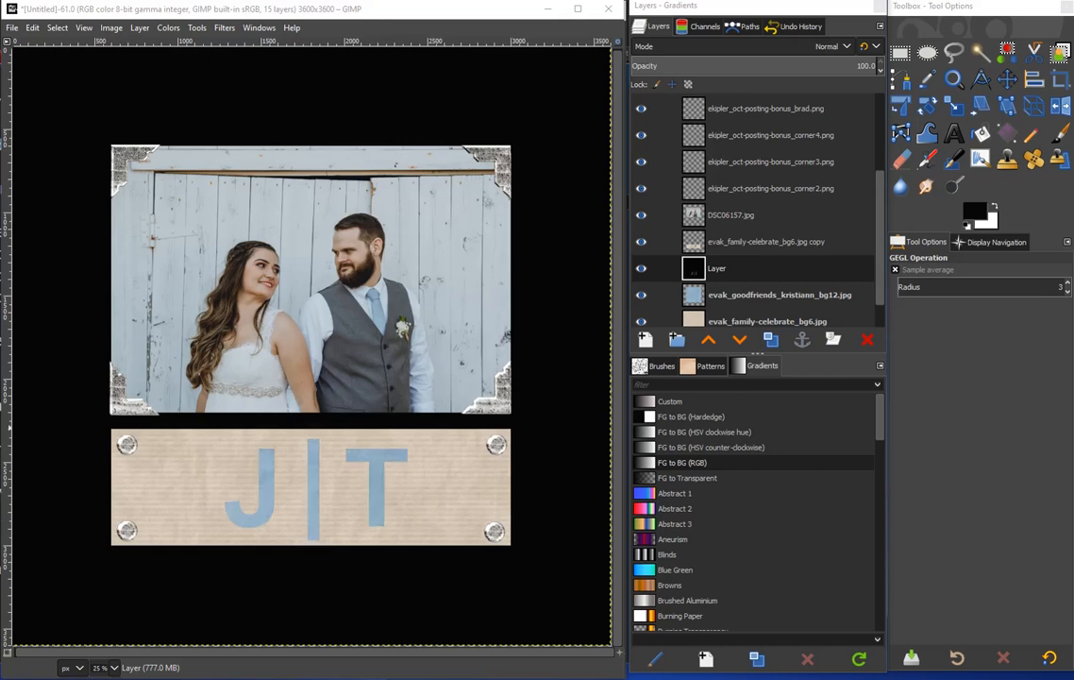
key(ctrl+y)
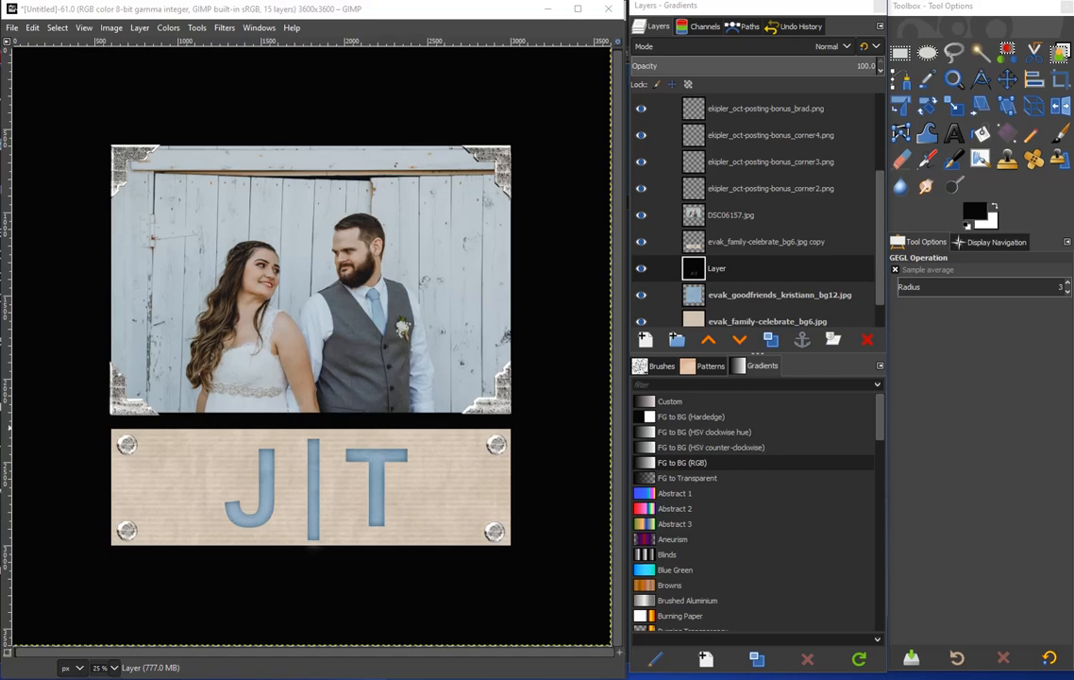
drag(0, 53, 665, 286)
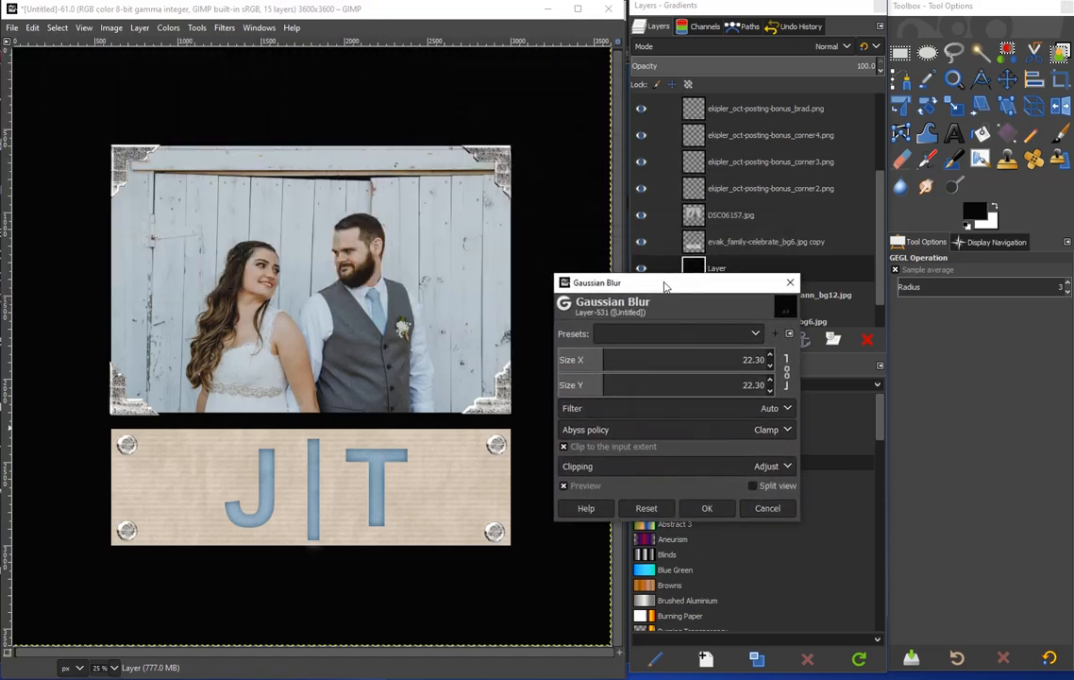
click(565, 485)
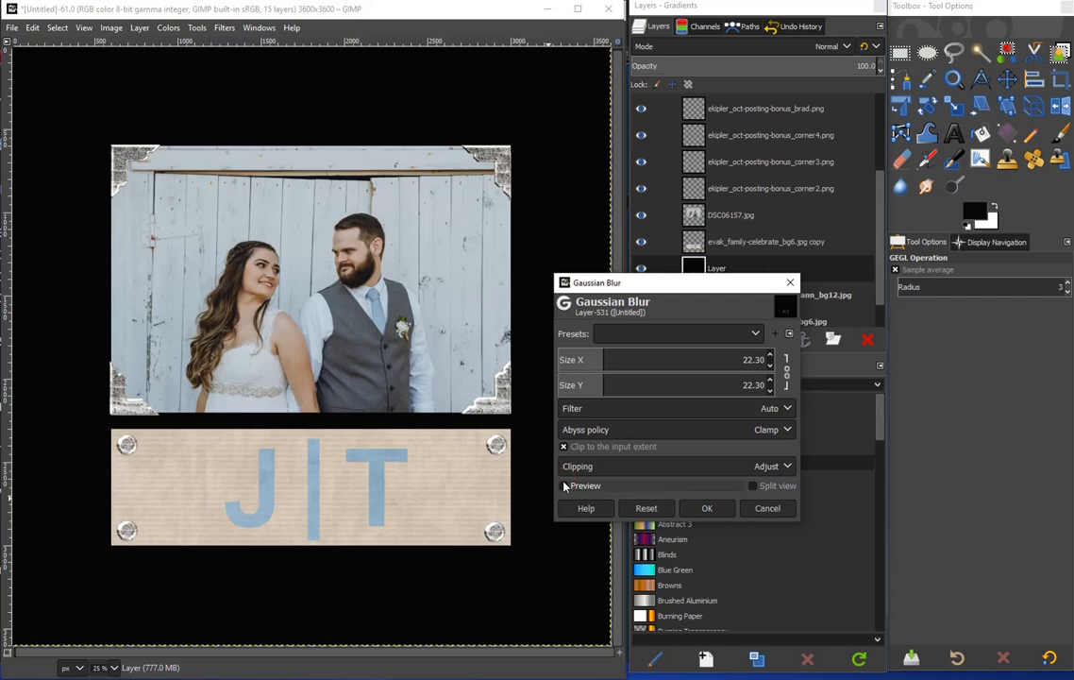
click(564, 485)
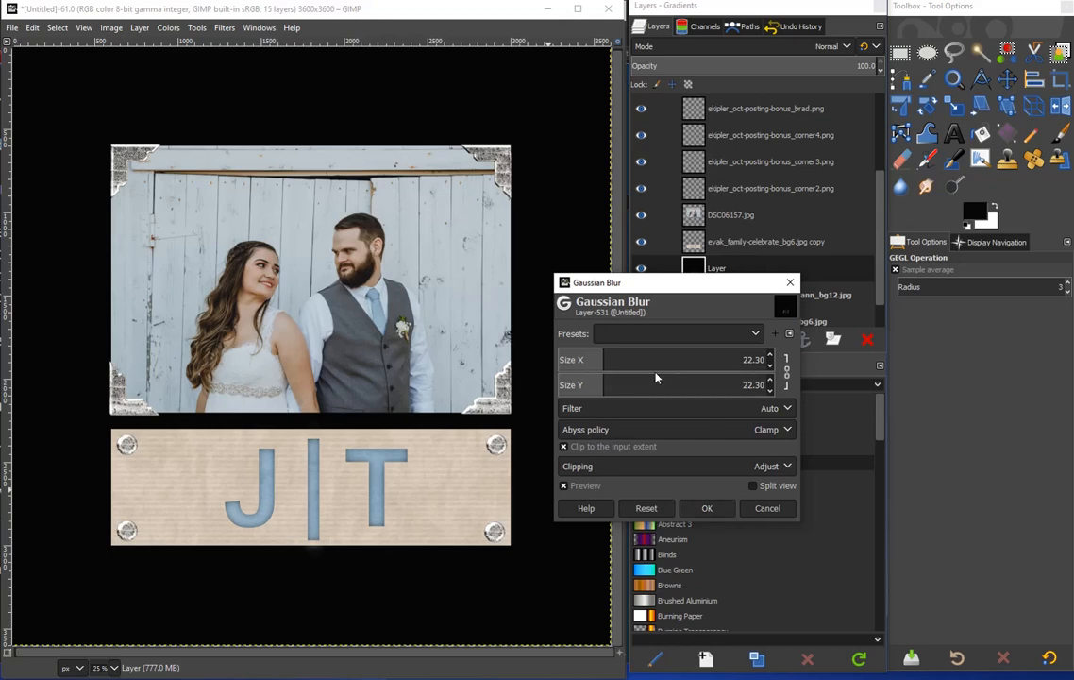
click(721, 510)
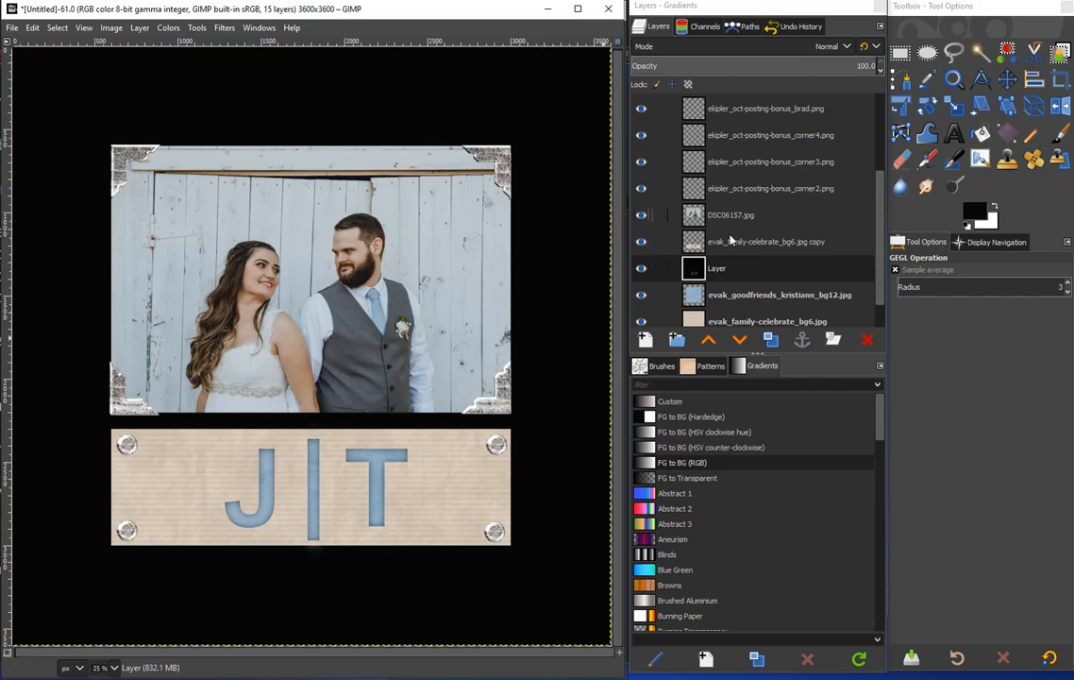
Move the blurred black layer slightly down and about 18 px left to cast a shadow inside the top and right edges of the cut-out letters
key(m)
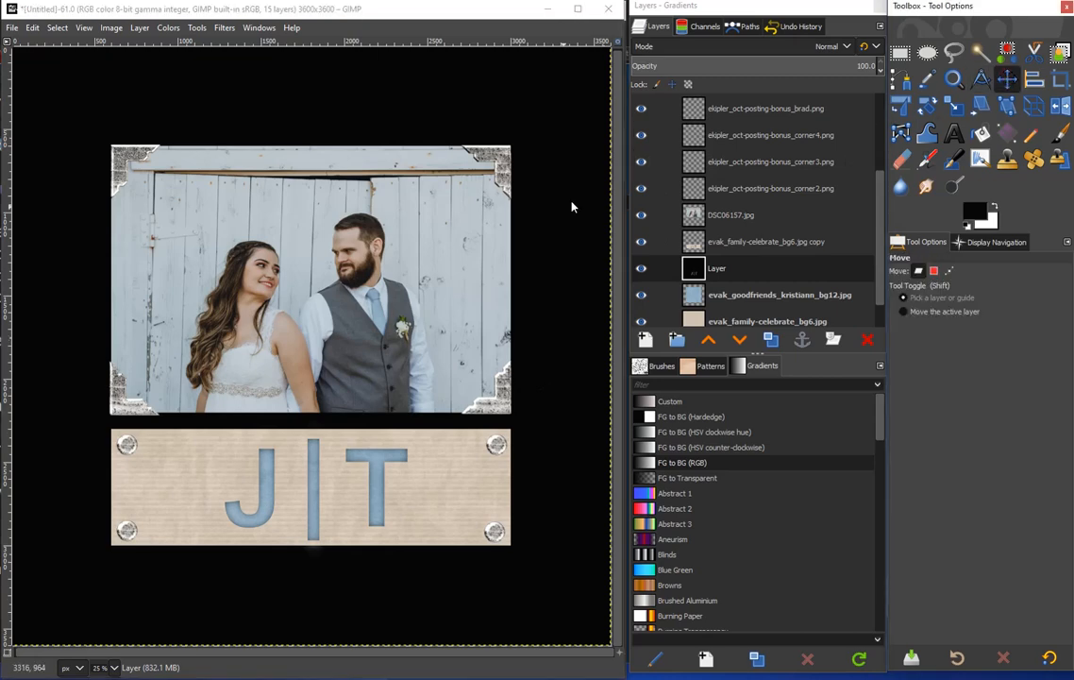
click(543, 385)
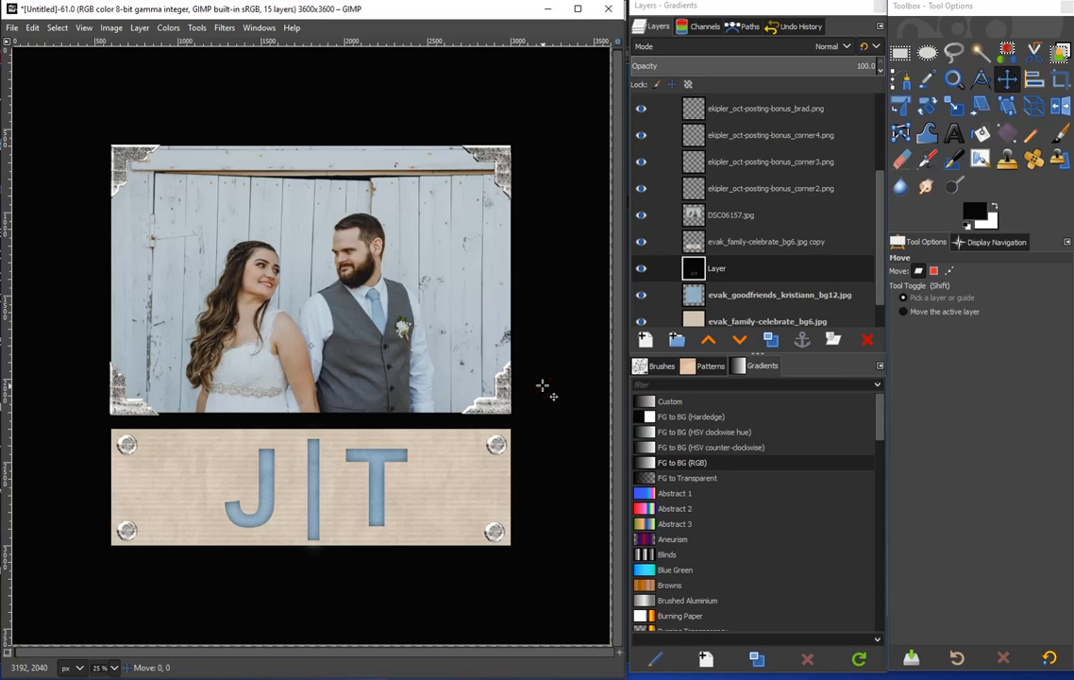
drag(543, 385, 543, 390)
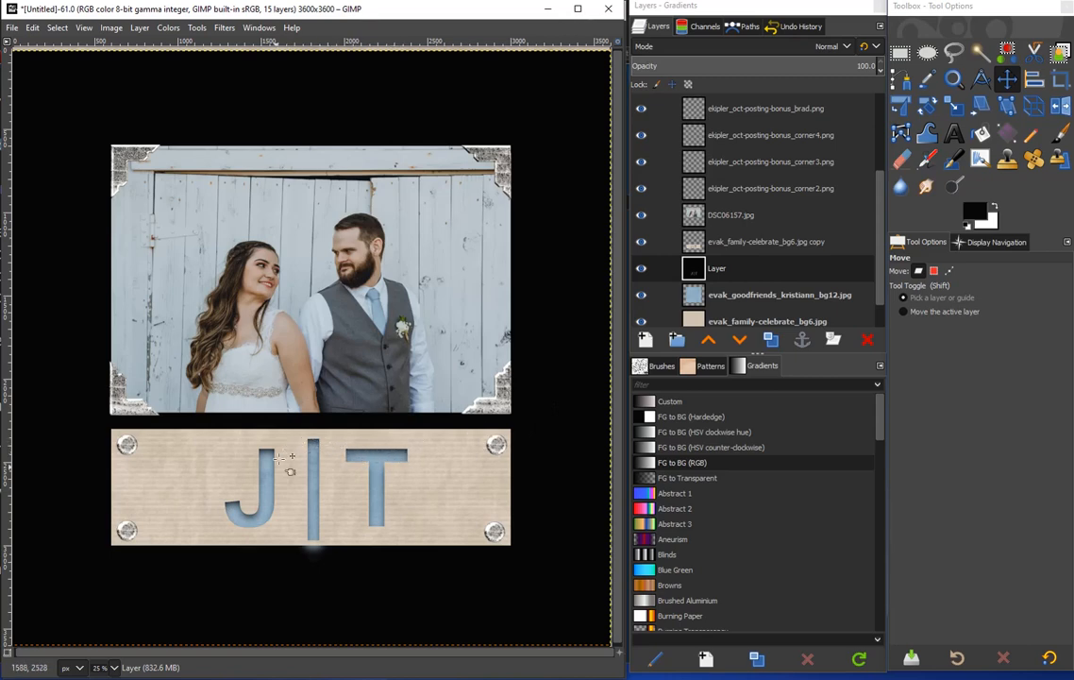
click(112, 669)
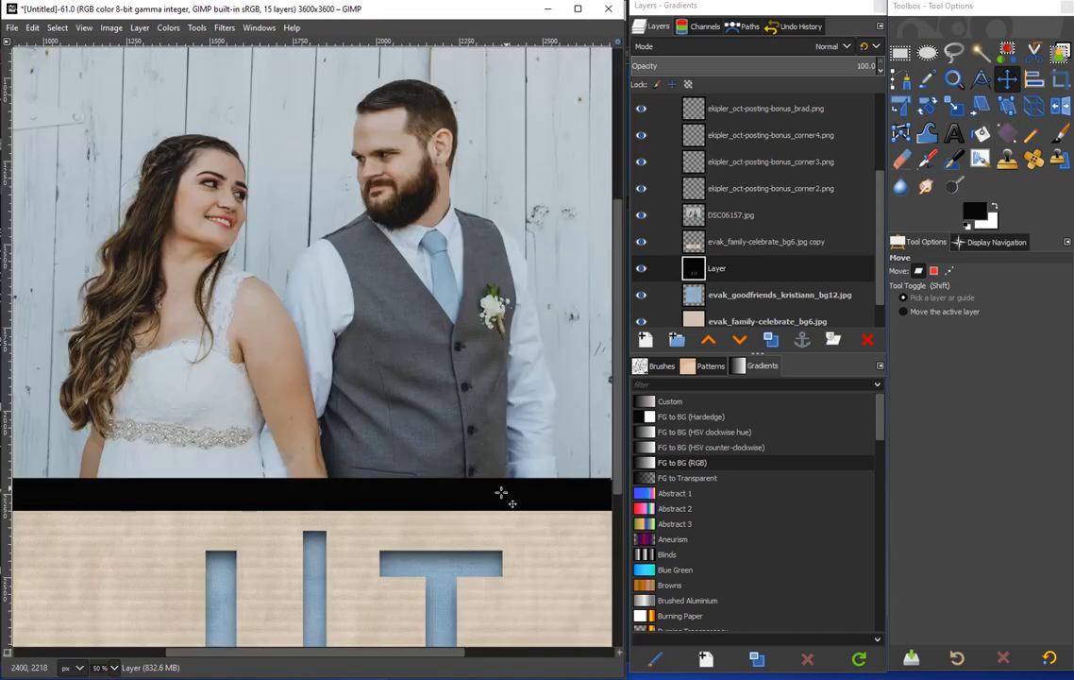
scroll(525, 462, down, 3)
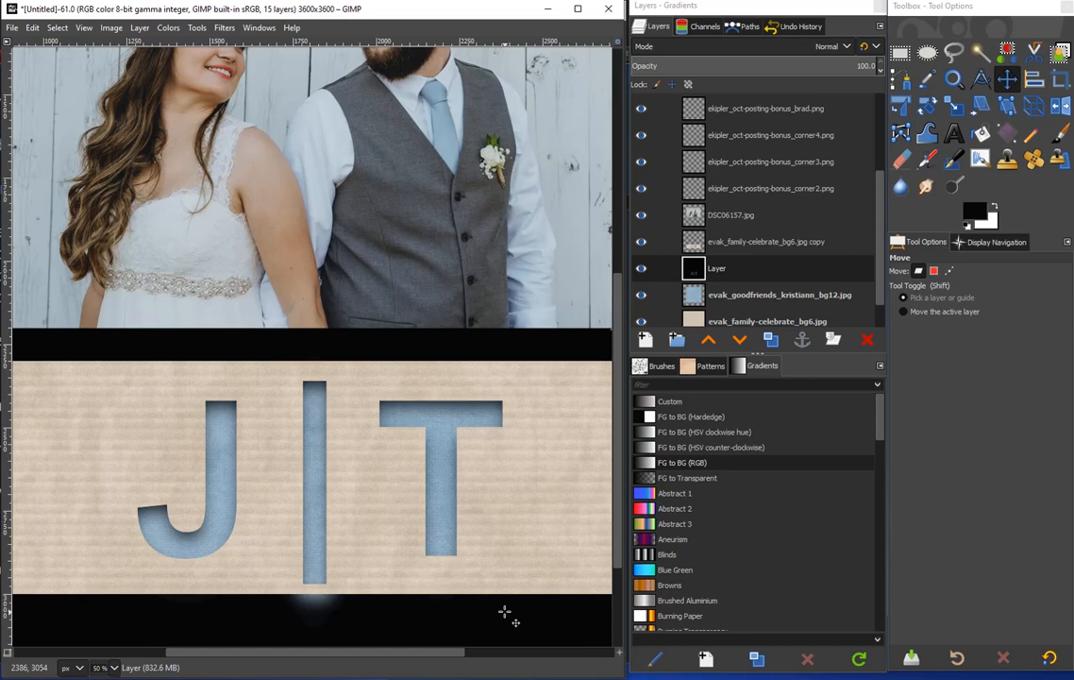
drag(505, 614, 500, 612)
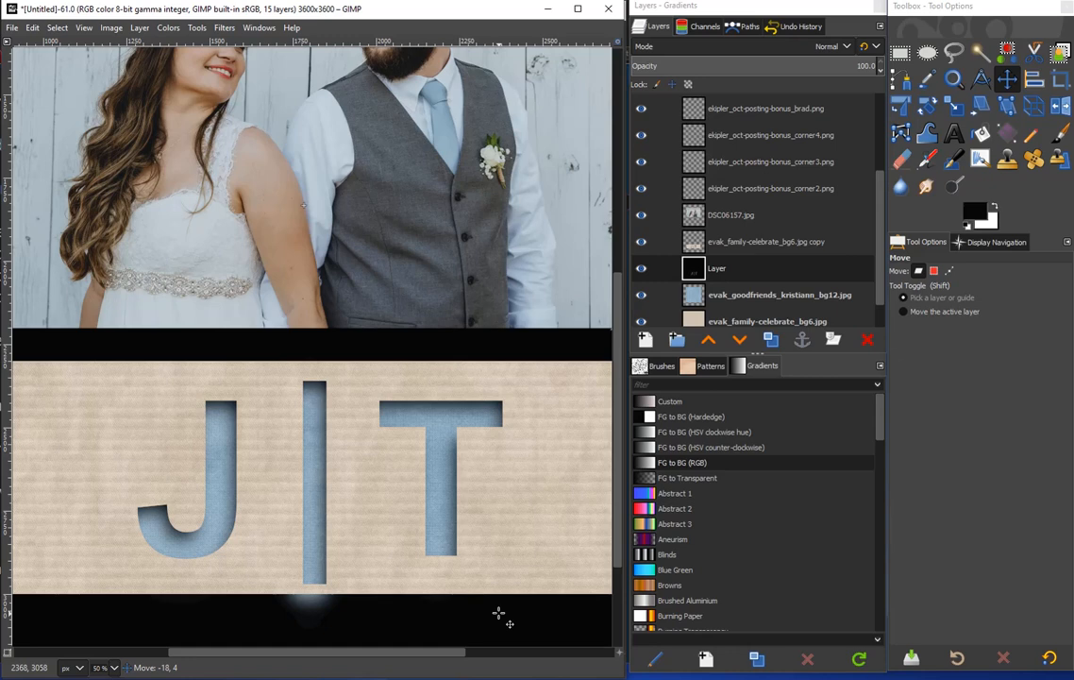
Move the blurred black layer about 48 px right and 22 px up to shade the top and left edges inside the letters
drag(499, 614, 501, 616)
drag(421, 623, 437, 614)
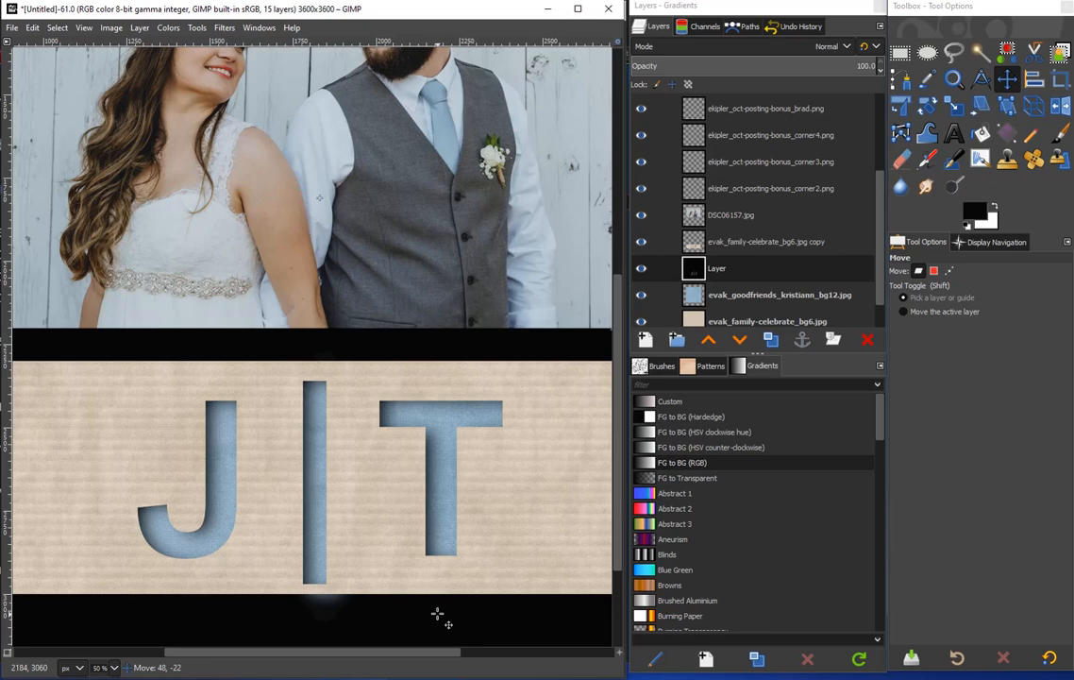
drag(437, 613, 437, 614)
Clear the blurred black layer outside the J | T shape, using the topmost hidden lettering layer's alpha, inverted, as the selection, and deselect
key(shift+ctrl+d)
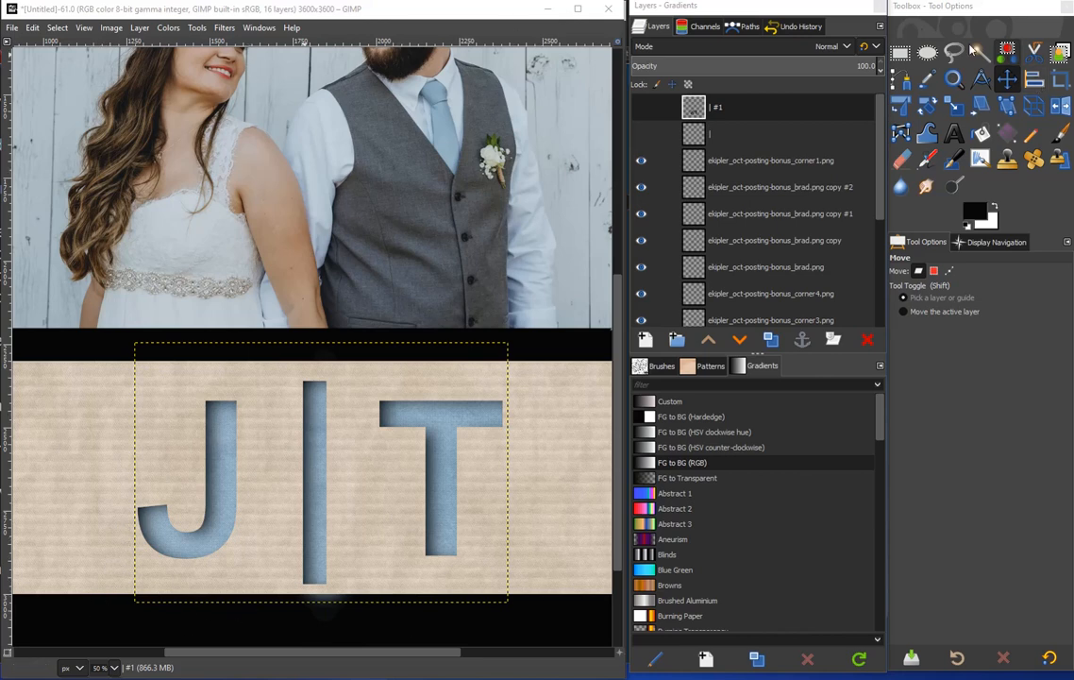
right_click(755, 108)
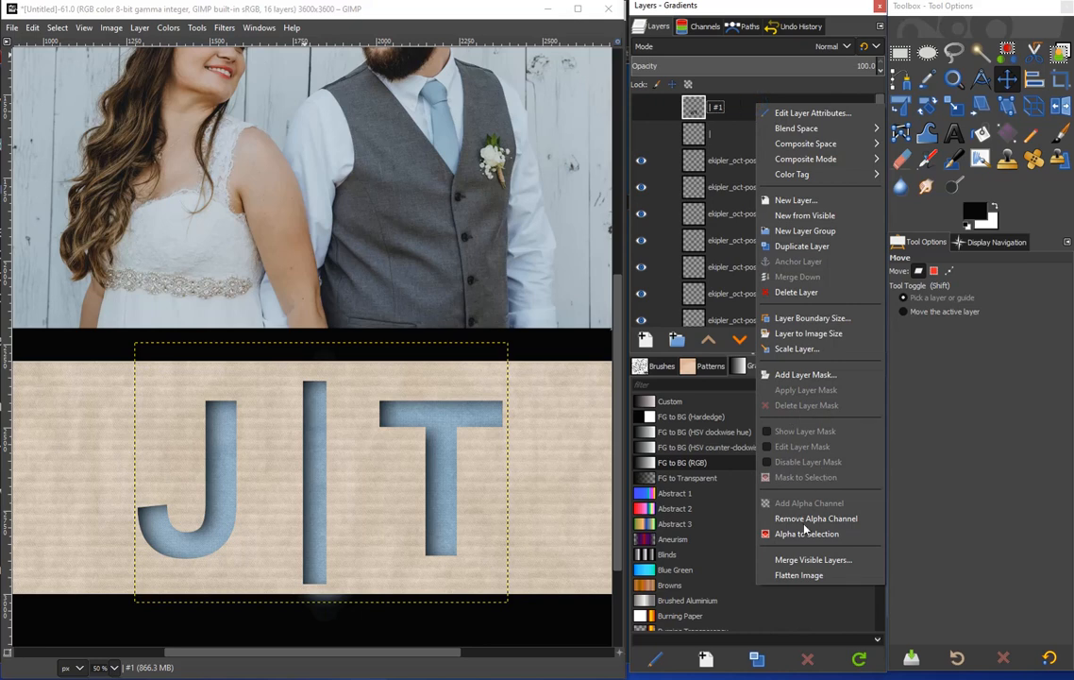
click(802, 536)
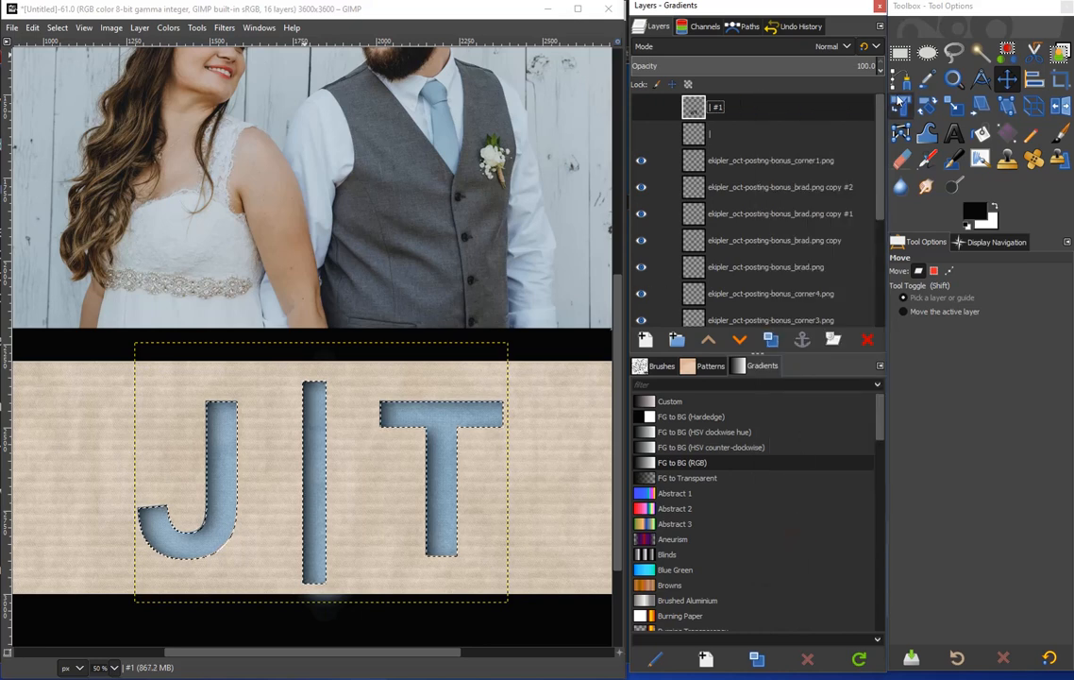
scroll(878, 140, down, 1)
scroll(878, 139, down, 5)
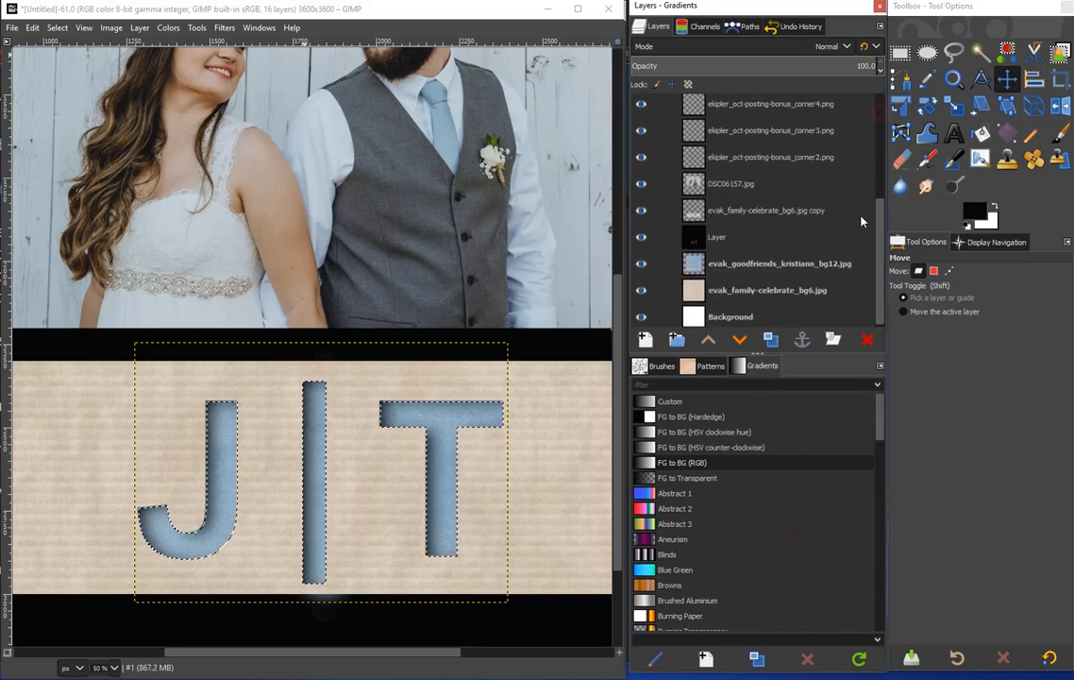
click(758, 236)
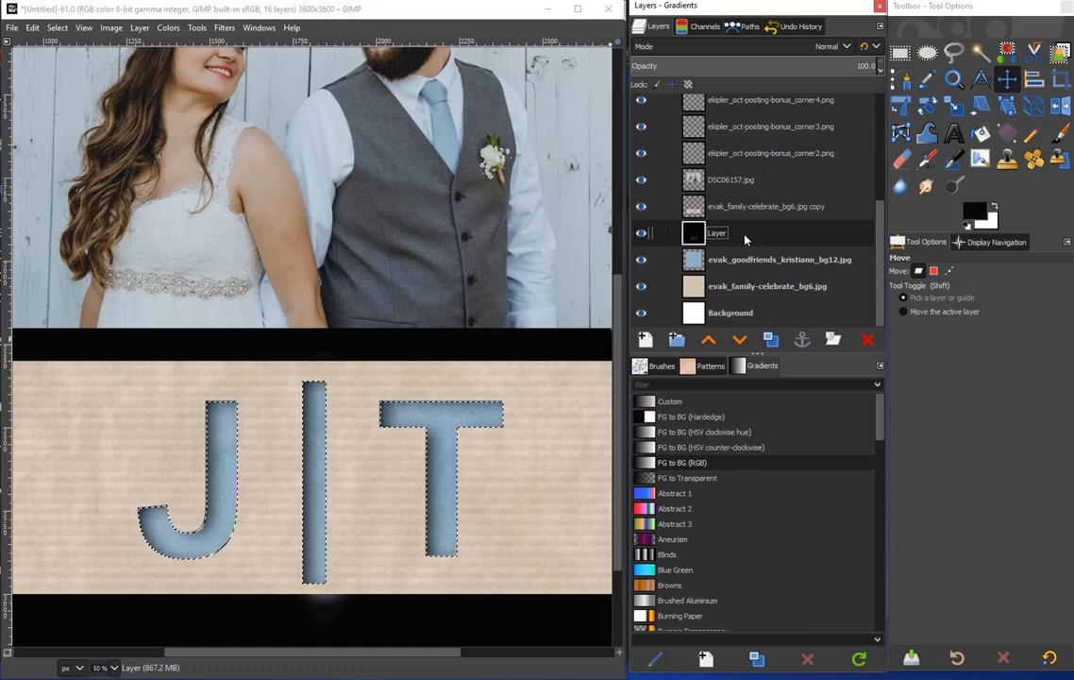
click(58, 30)
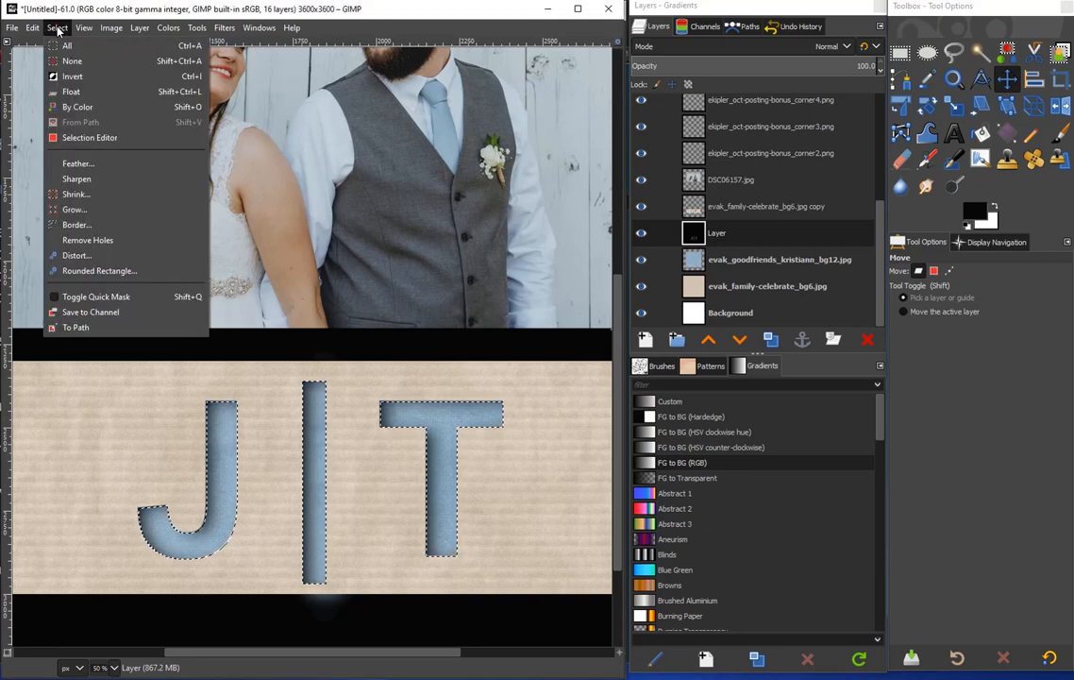
click(71, 75)
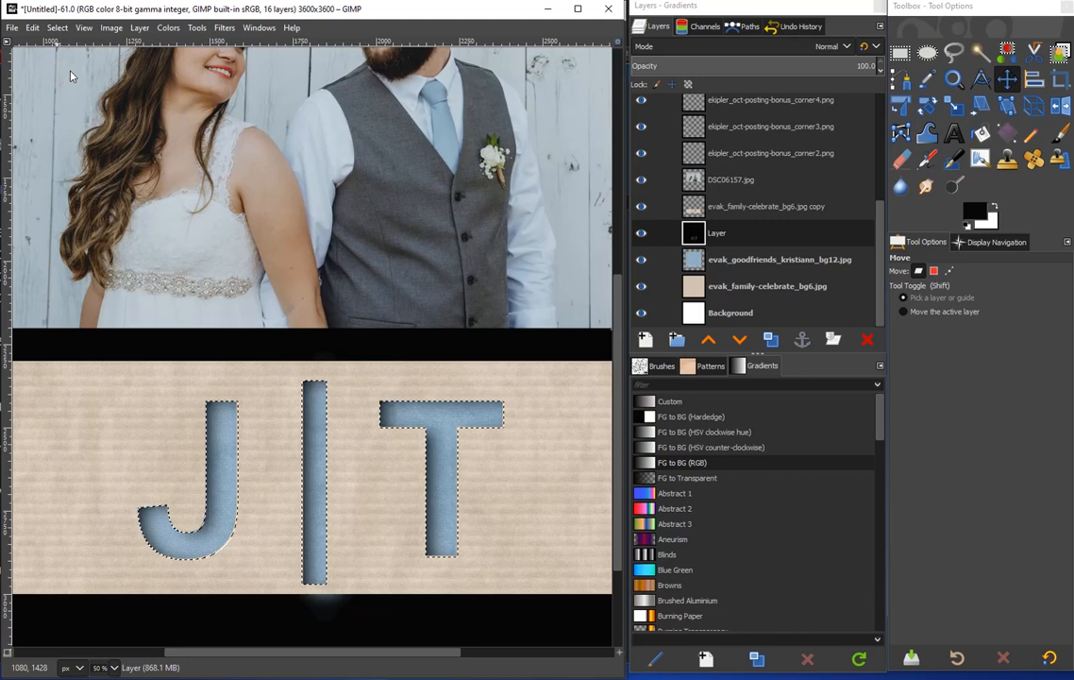
key(Delete)
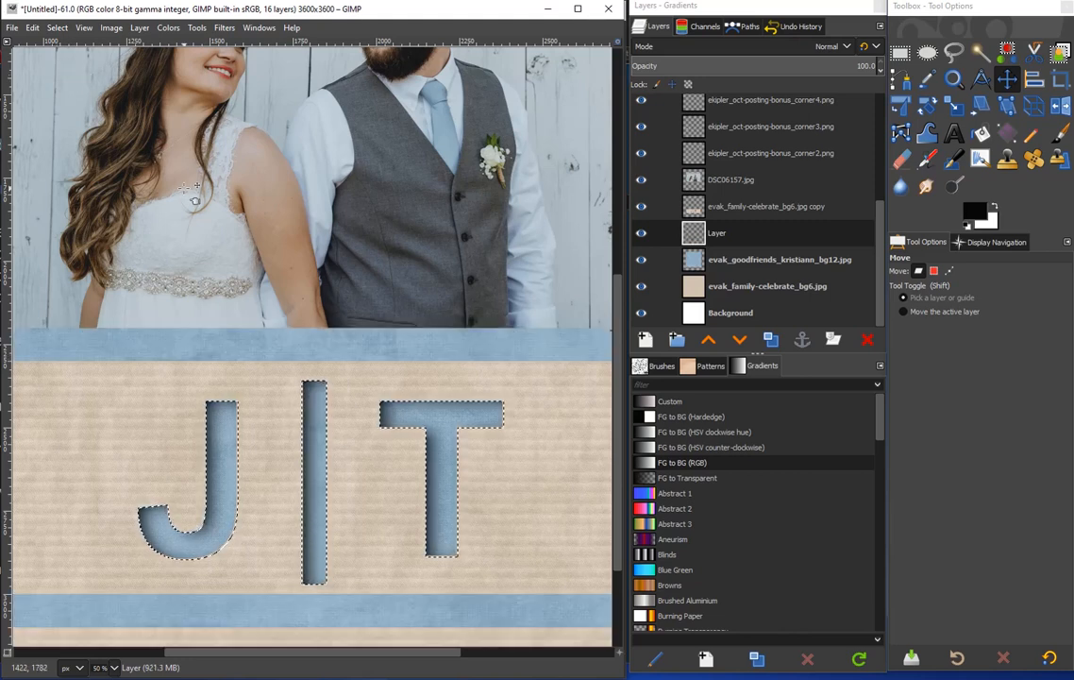
click(59, 29)
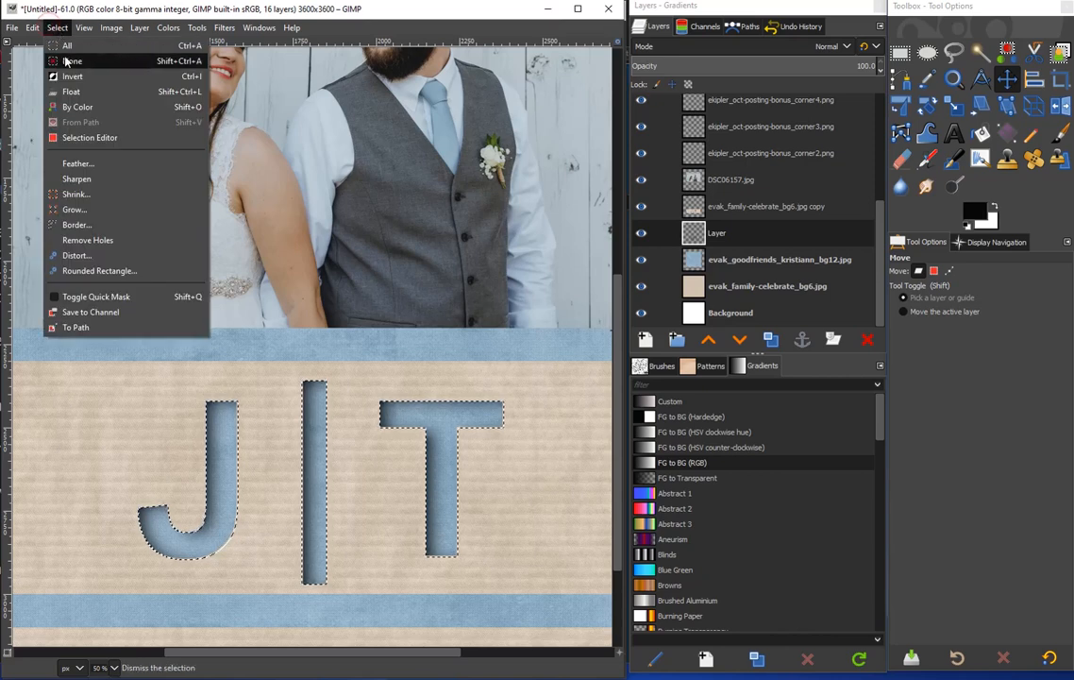
click(67, 62)
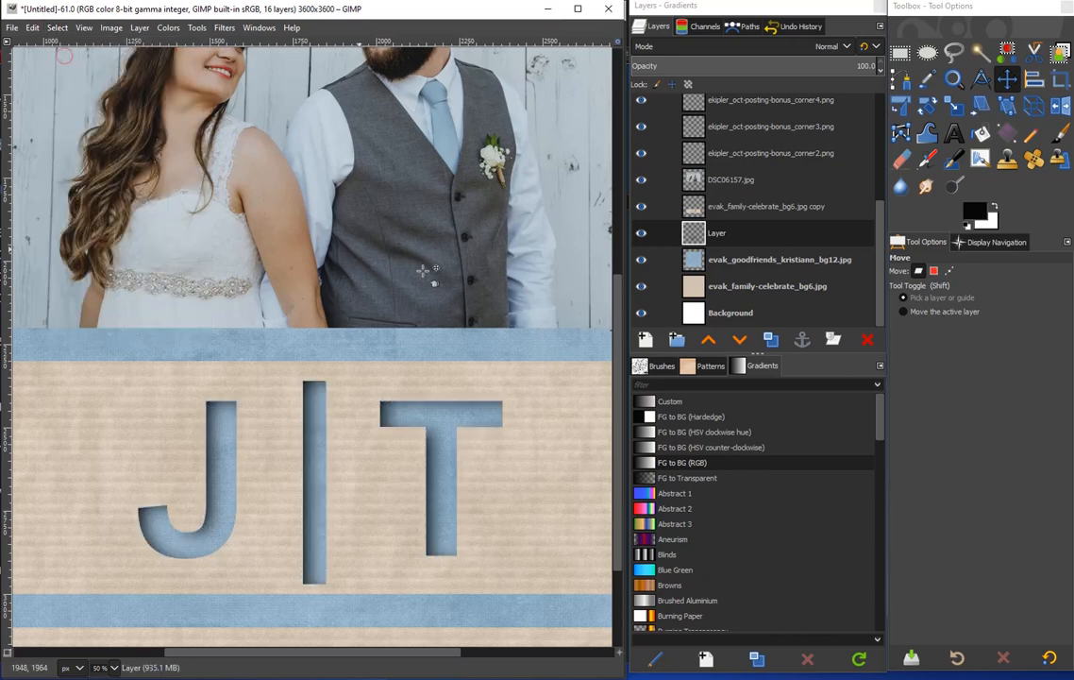
Inspect the letters' inner shadow with the beige strip hidden and shown, and view the whole page
click(640, 207)
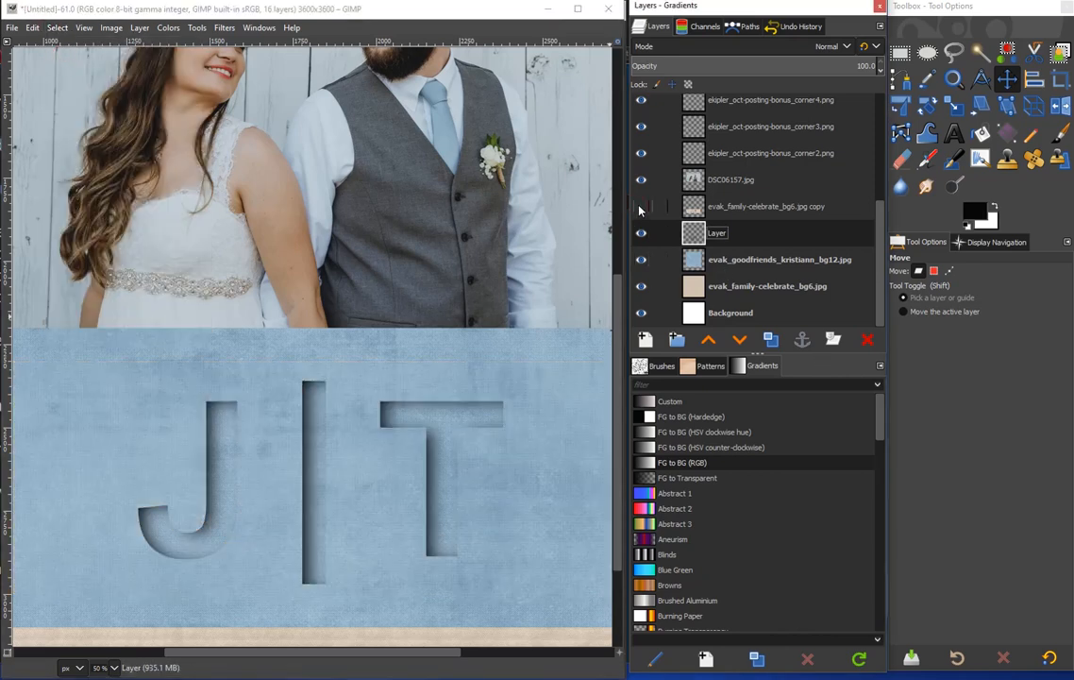
click(640, 208)
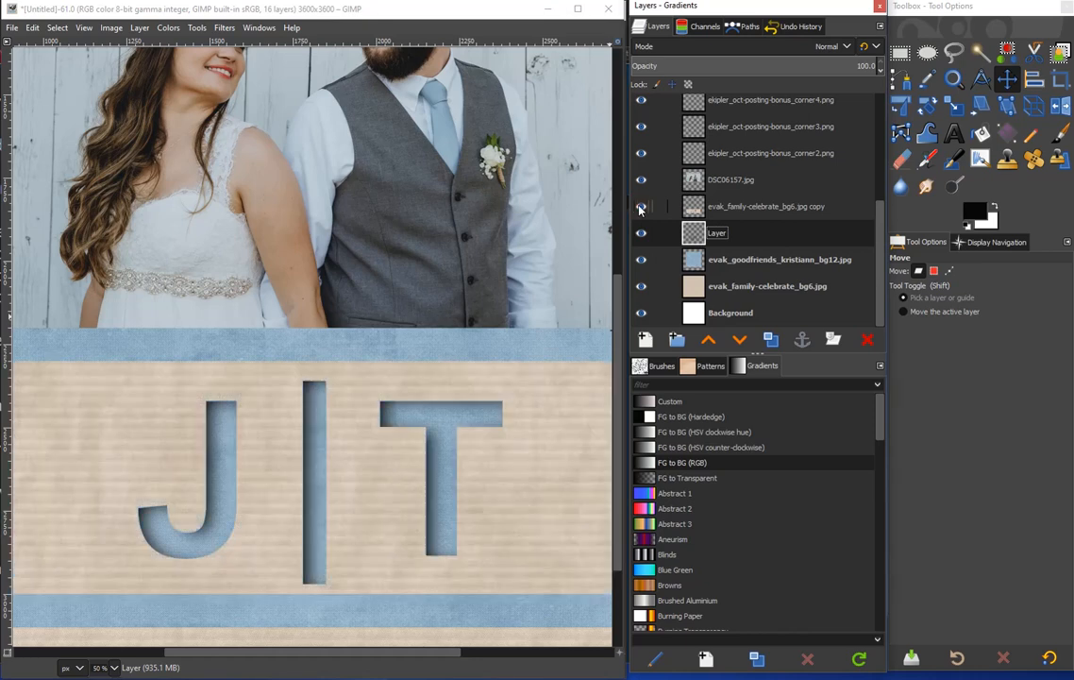
click(640, 208)
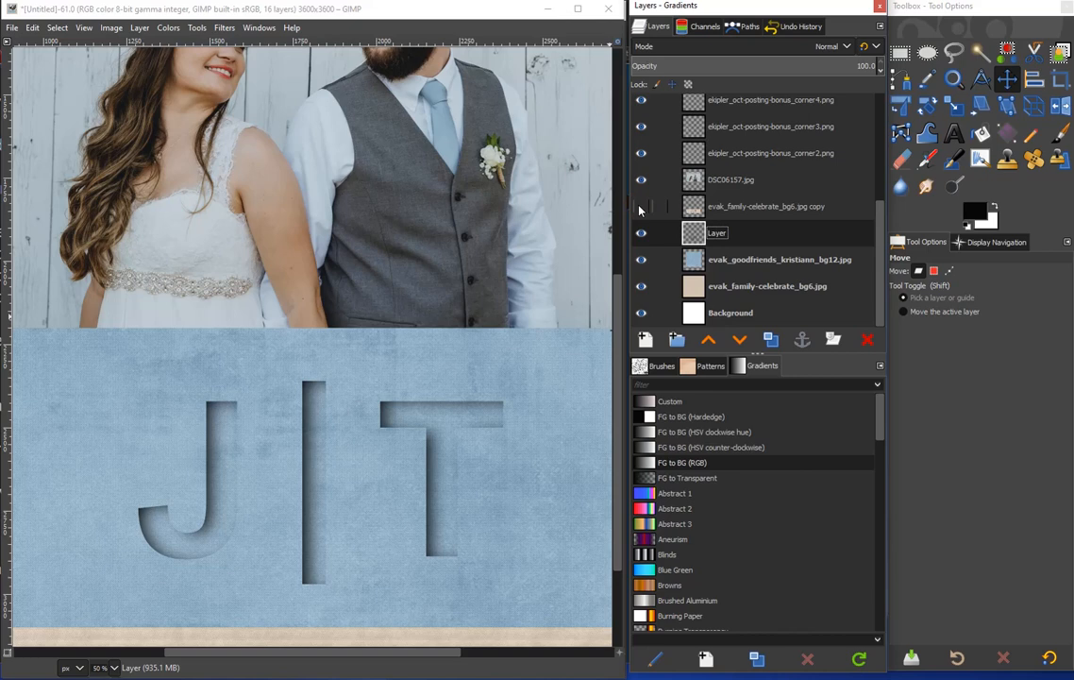
click(641, 208)
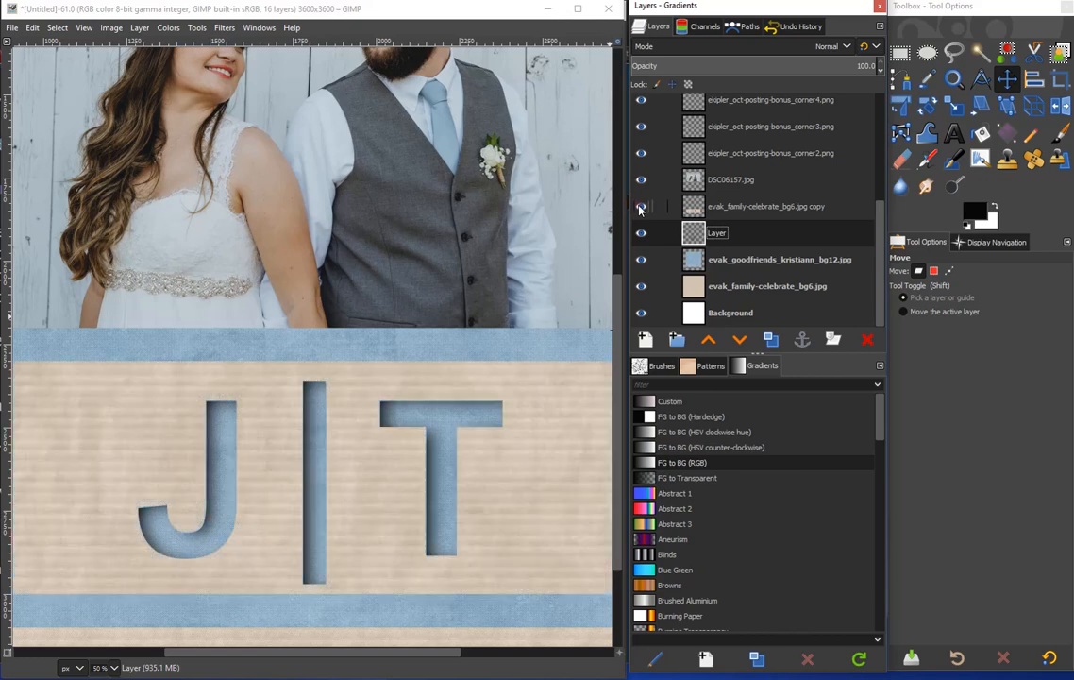
click(744, 209)
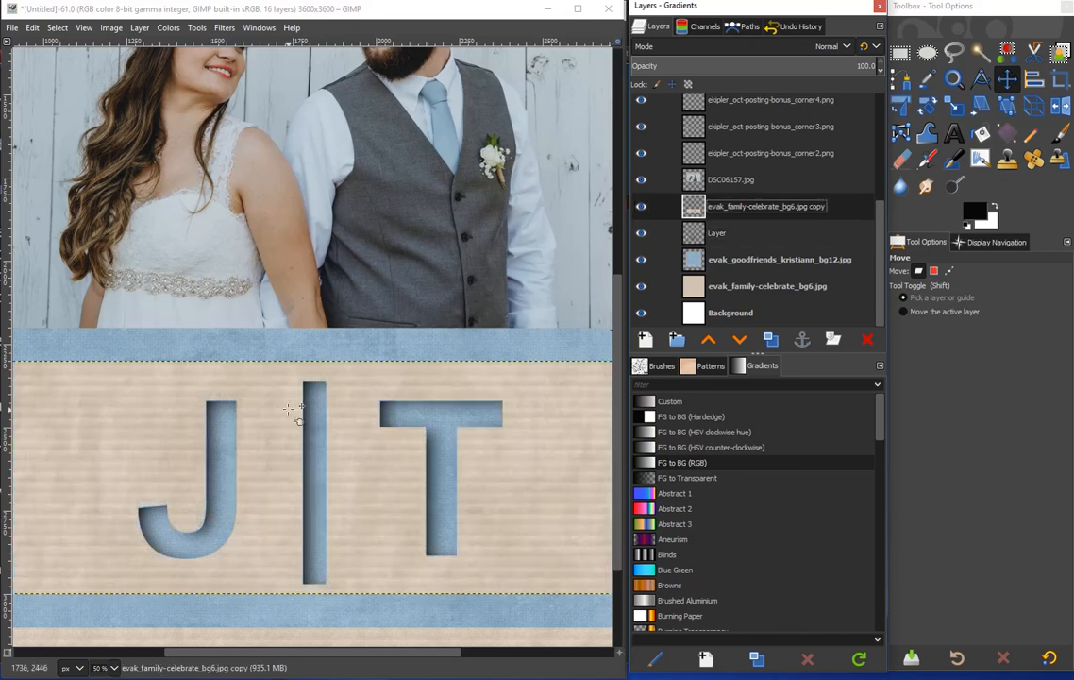
click(113, 668)
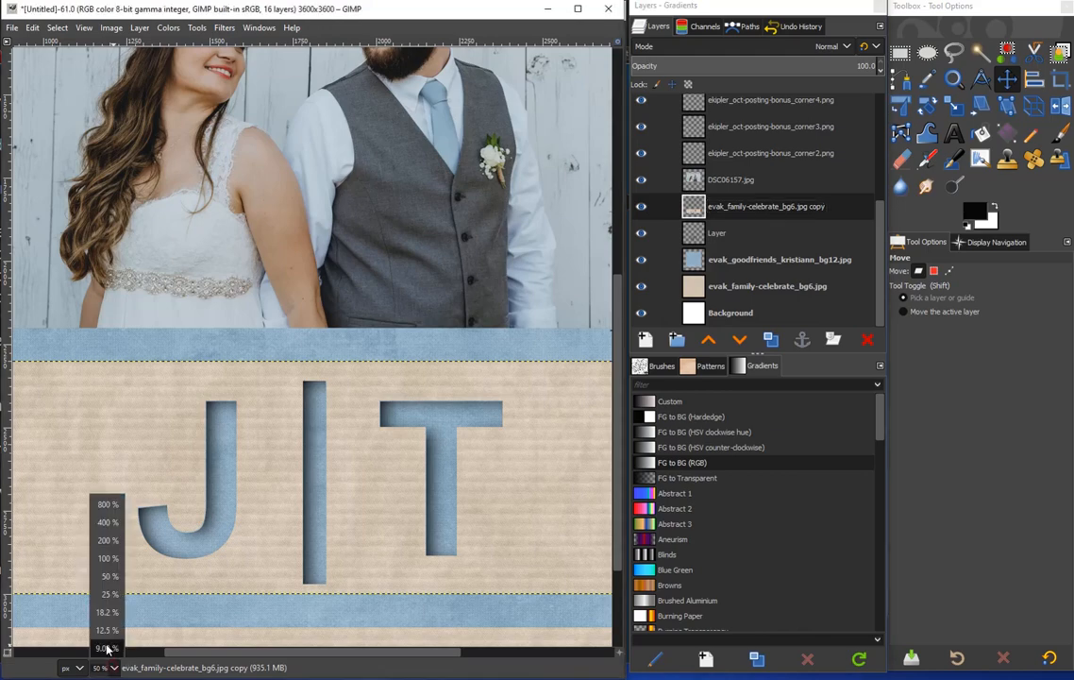
click(101, 600)
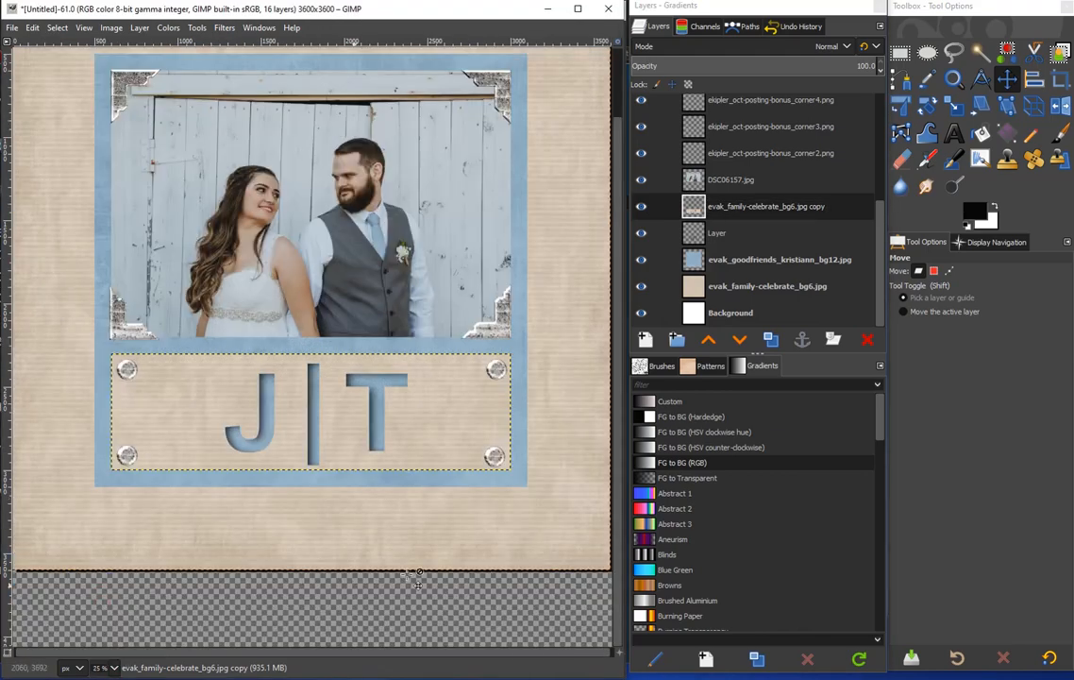
click(986, 242)
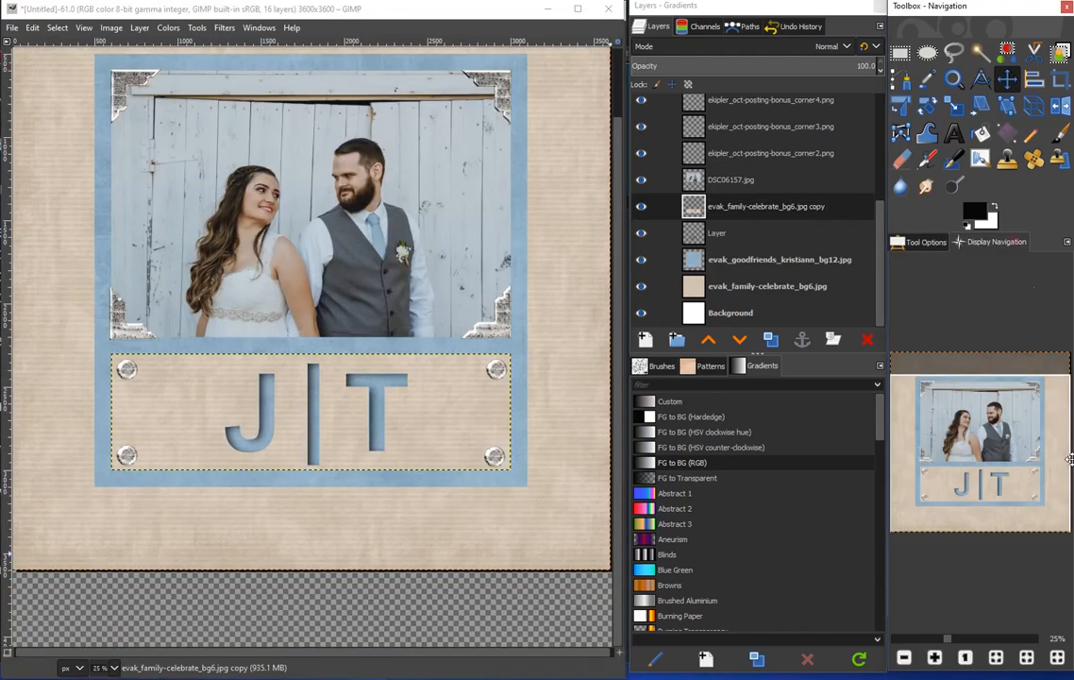
click(1057, 658)
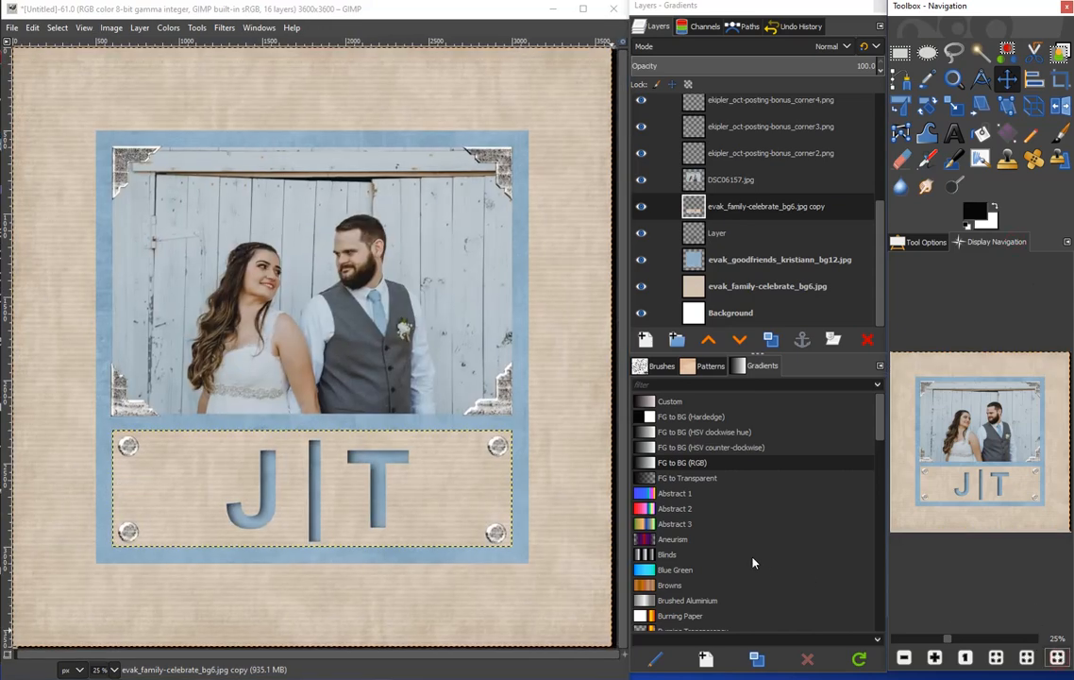
Duplicate the beige evak_family-celebrate_bg6.jpg background paper layer
click(741, 286)
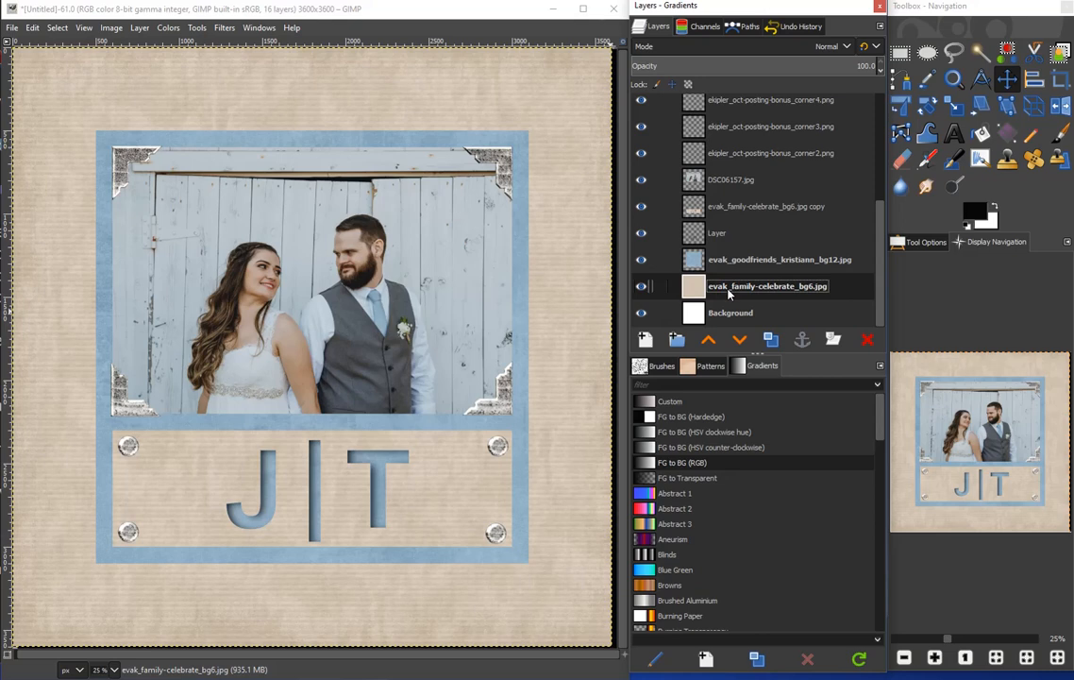
right_click(729, 294)
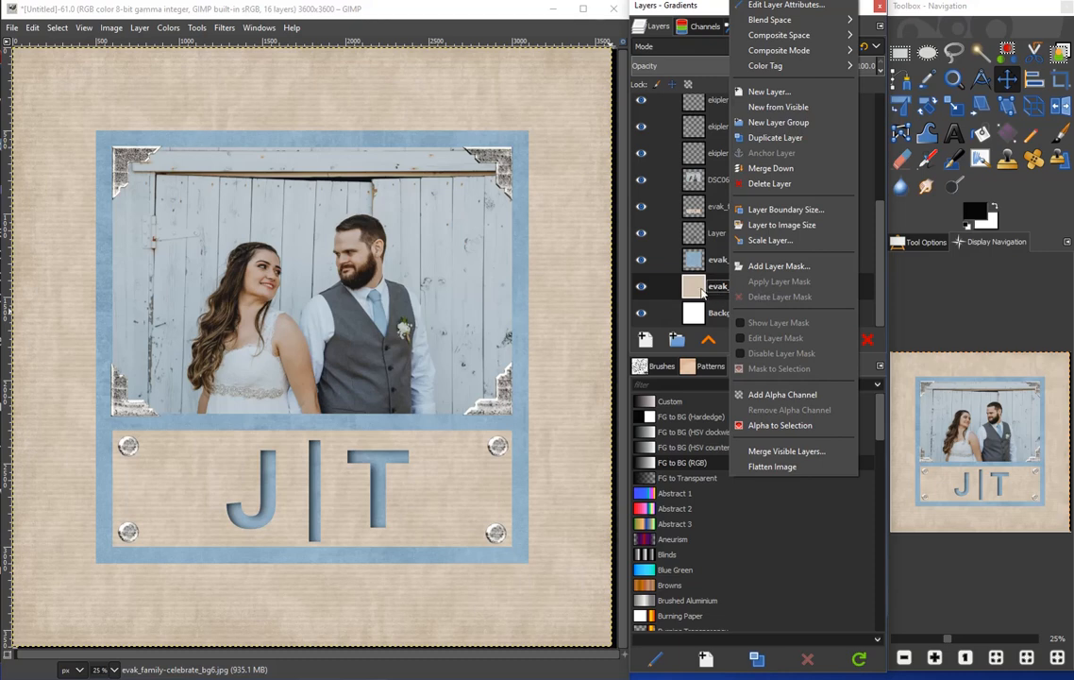
click(624, 259)
click(771, 340)
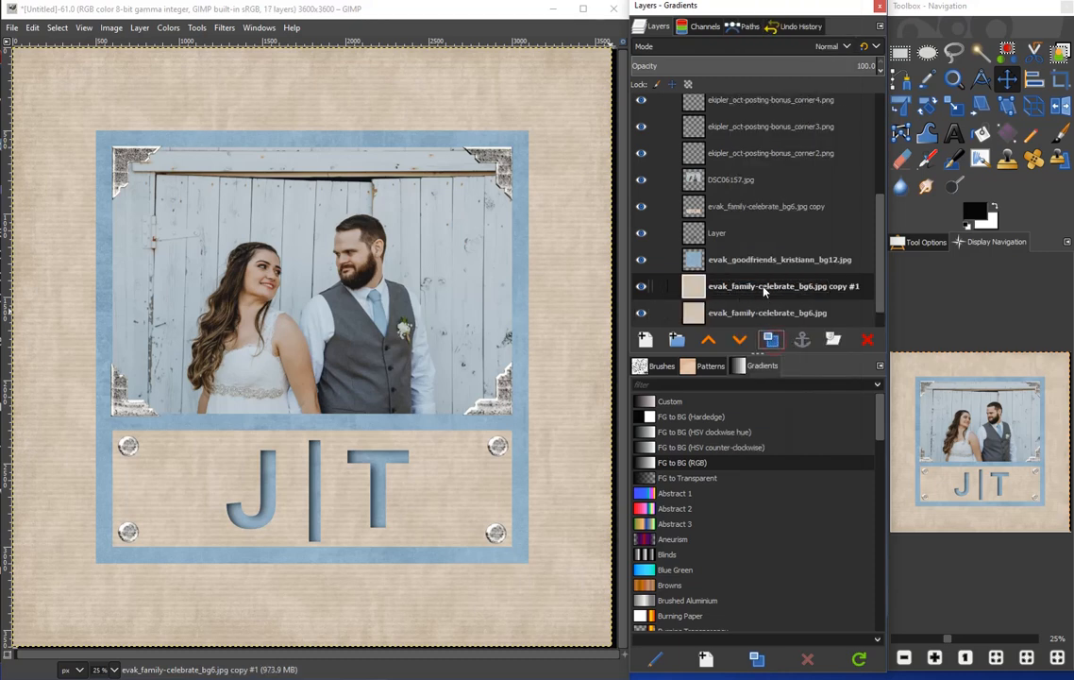
right_click(764, 285)
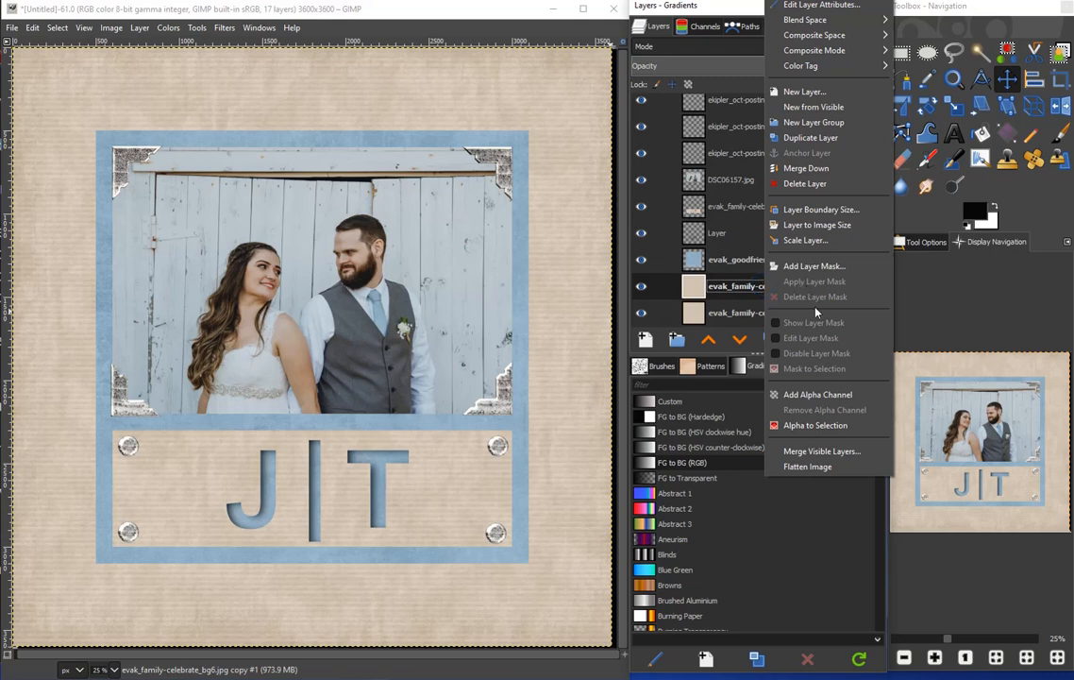
click(733, 285)
Clear a 3416 x 3392 px rectangle at 92, 100 from the duplicated paper, with edges feathered 100 and corners rounded 267.1
click(900, 53)
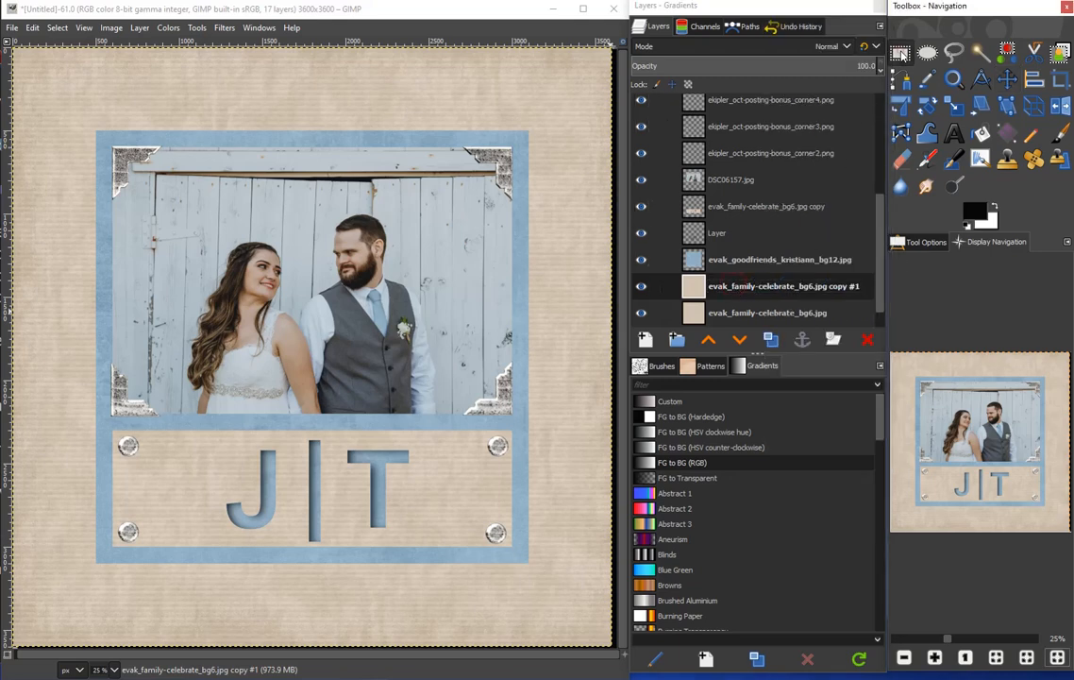
click(912, 242)
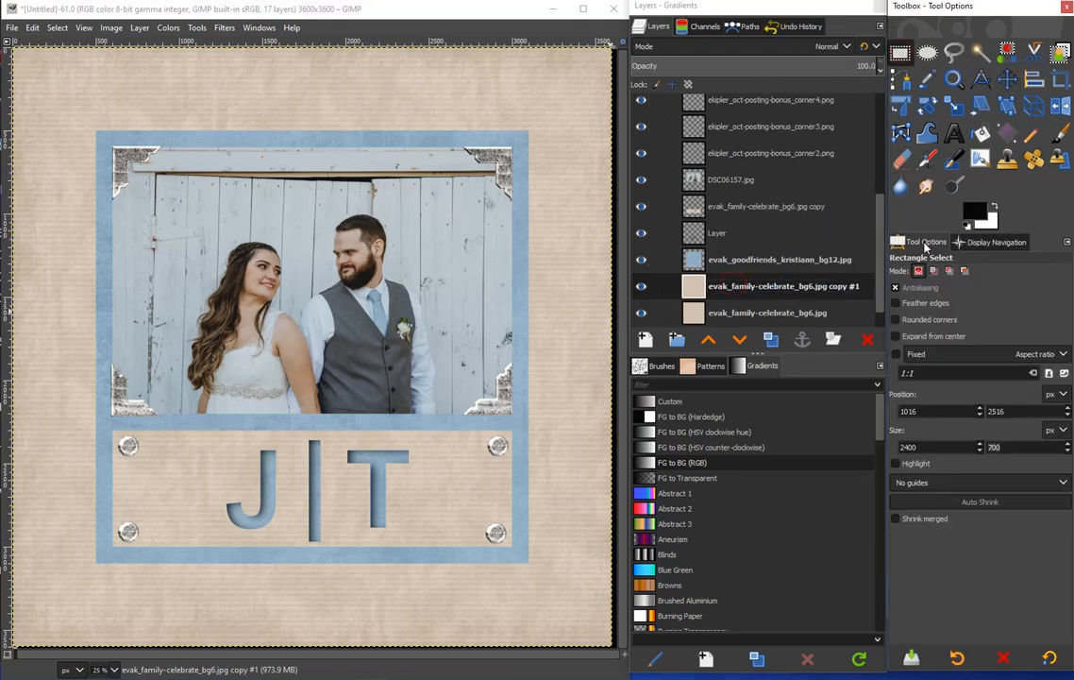
click(898, 303)
click(897, 339)
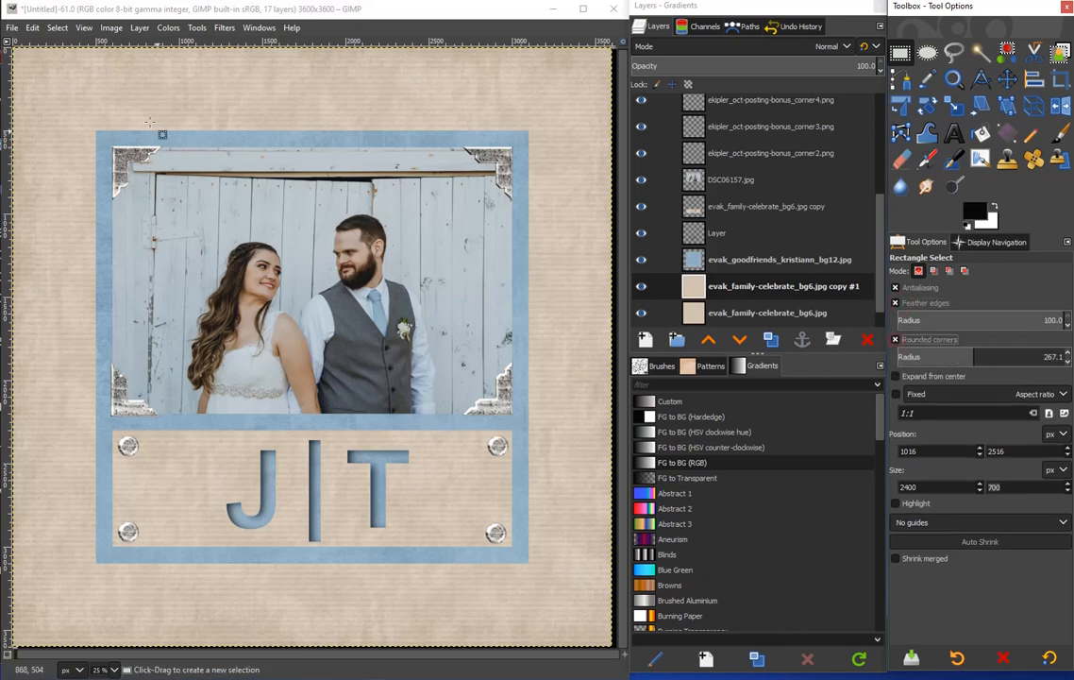
drag(26, 64, 598, 627)
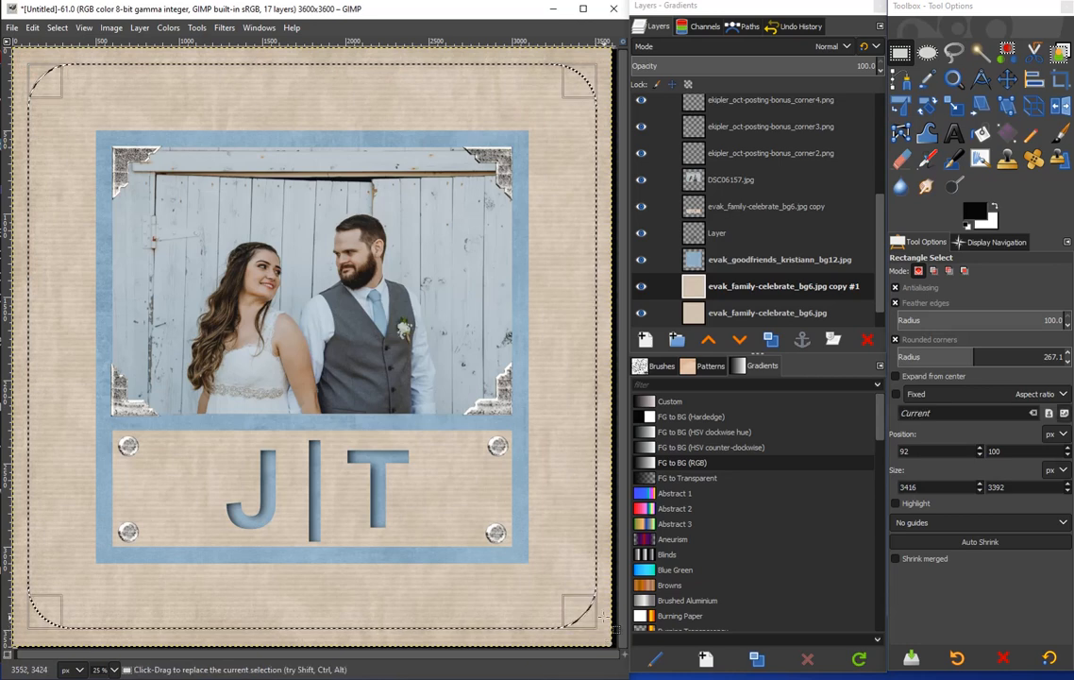
key(Delete)
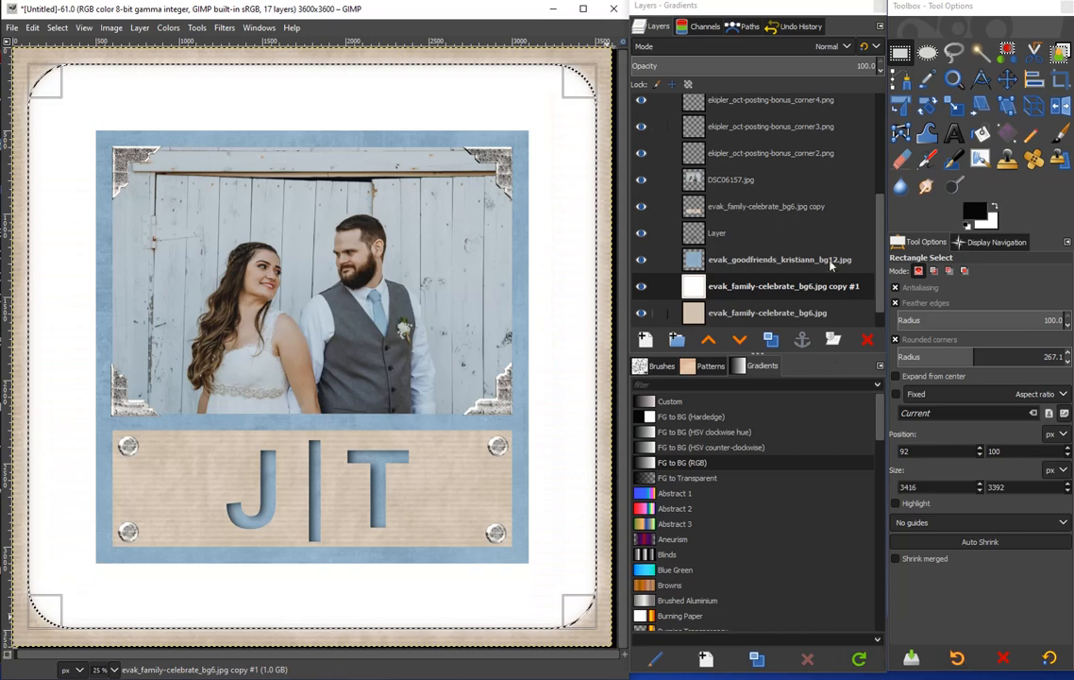
Set the duplicated paper layer to Multiply mode at 49.6 opacity to darken the page edges, and deselect
click(829, 46)
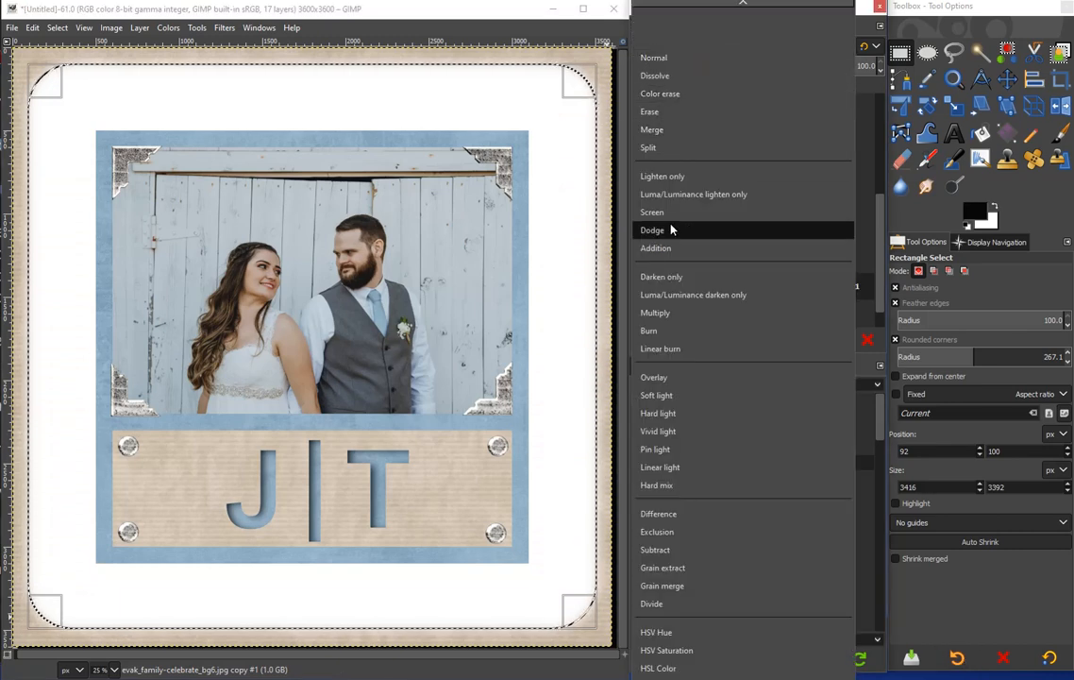
click(675, 312)
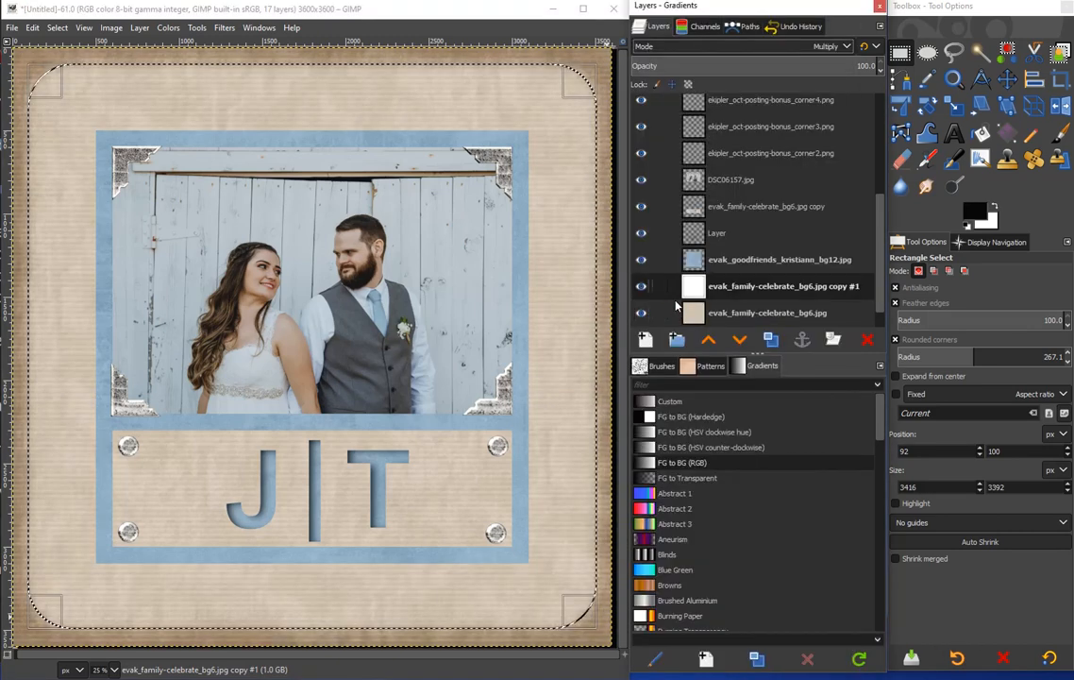
click(740, 66)
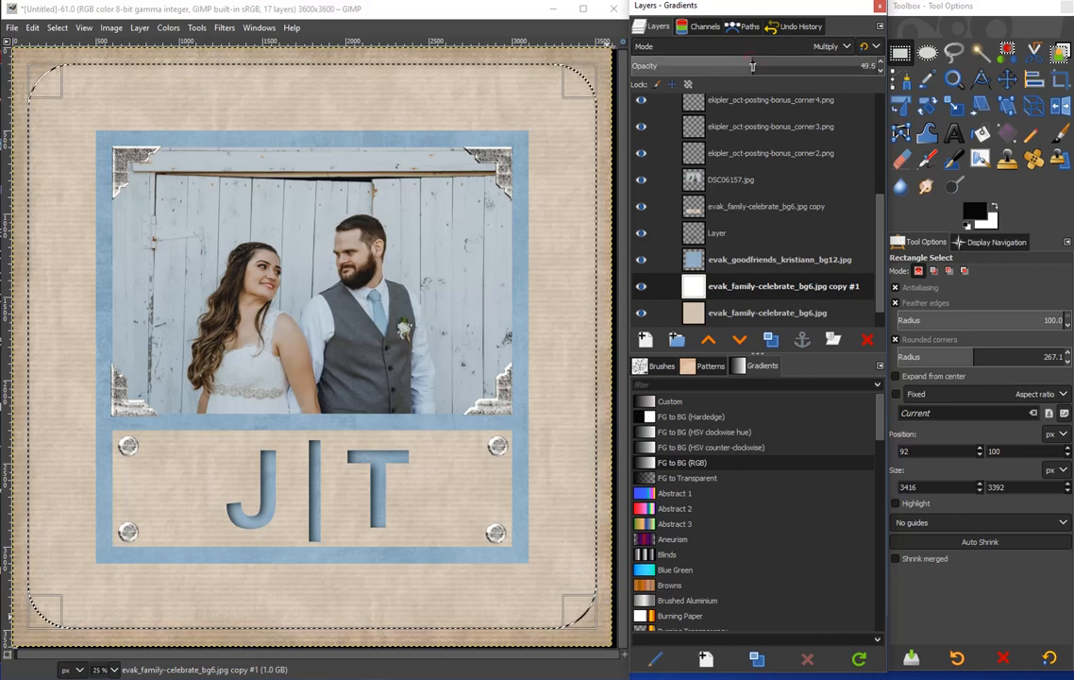
drag(740, 66, 753, 66)
click(57, 28)
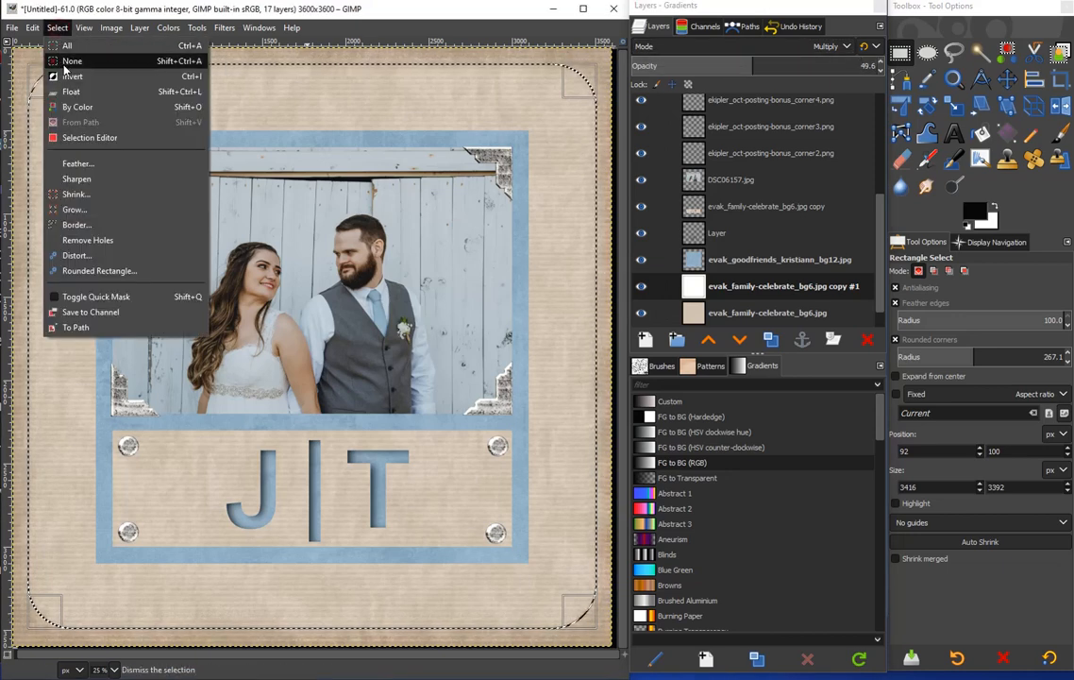
click(62, 64)
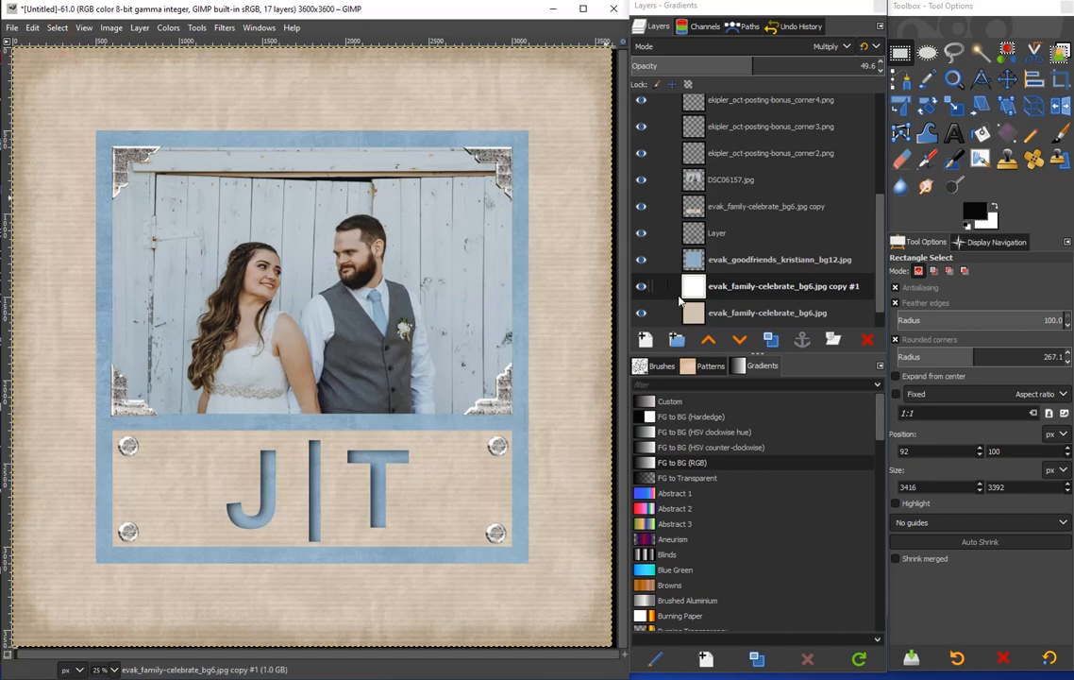
Duplicate the blue evak_goodfriends_kristiann_bg12.jpg paper layer and select the outline of the duplicate from its alpha
click(738, 263)
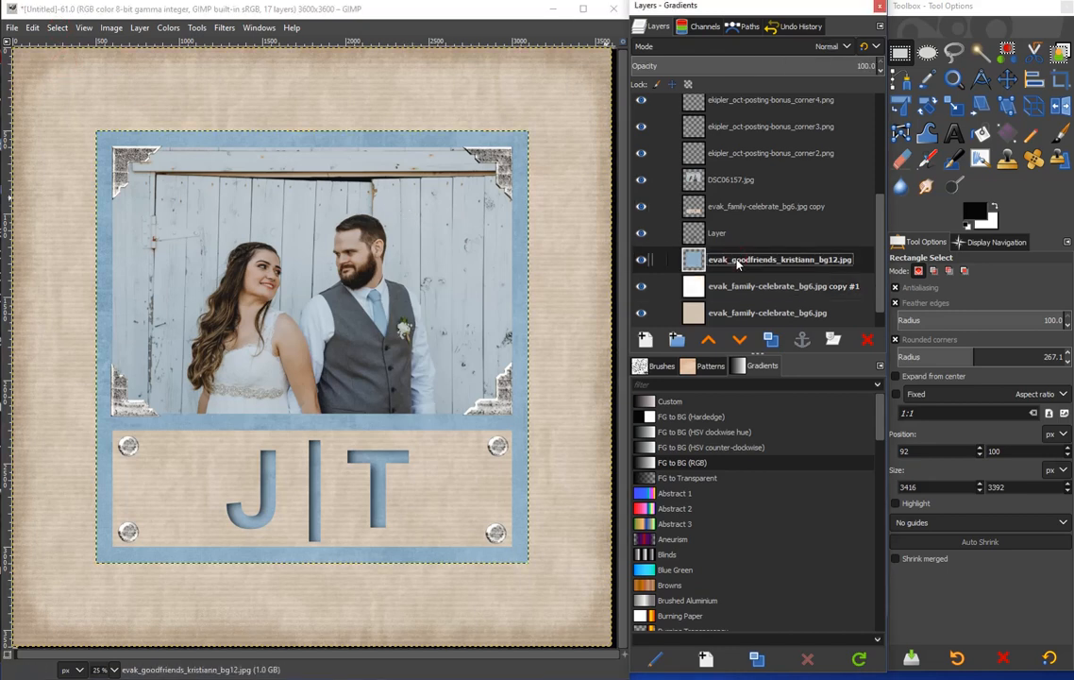
right_click(740, 265)
key(Escape)
click(776, 344)
right_click(762, 260)
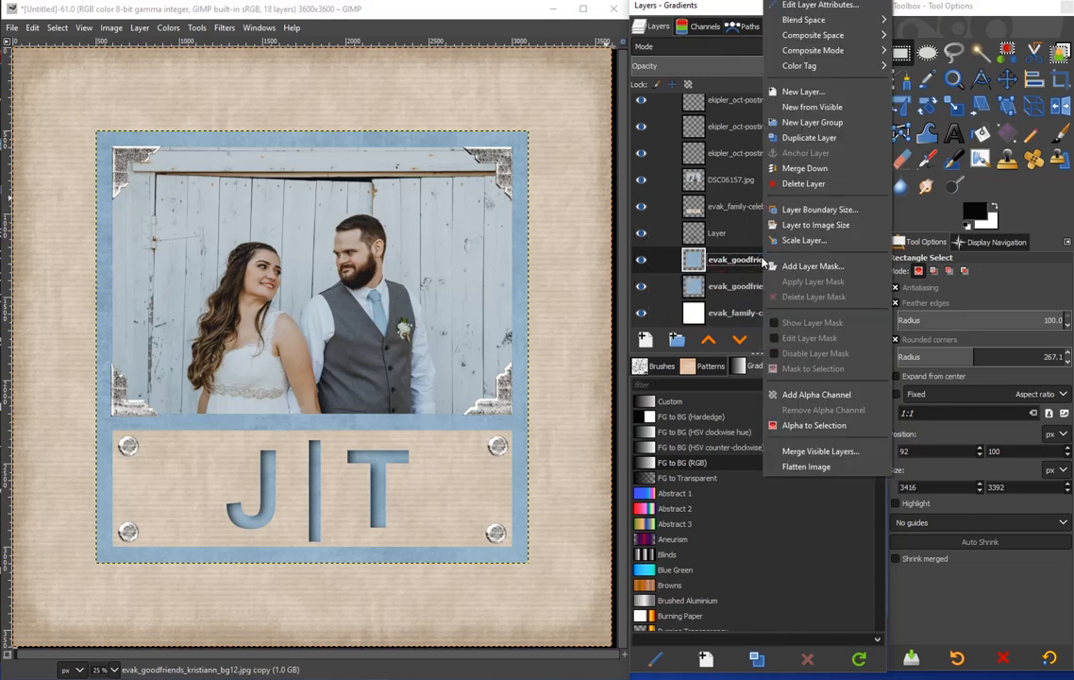
click(826, 427)
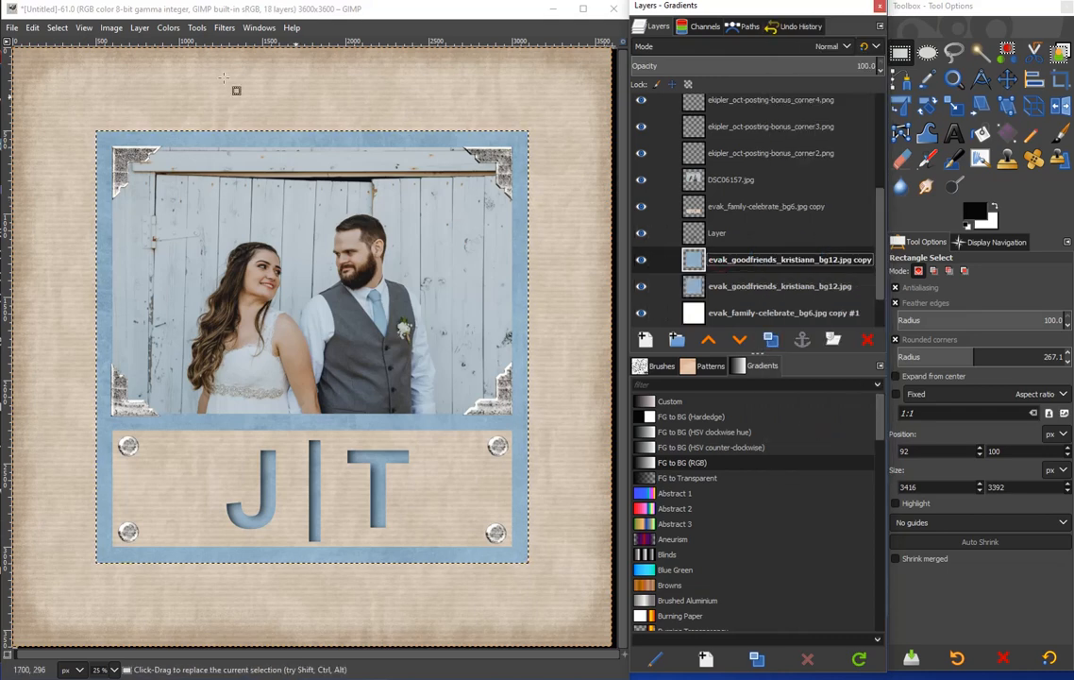
Feather the blue paper's selection by 25 px and shrink it by 10 px
click(61, 29)
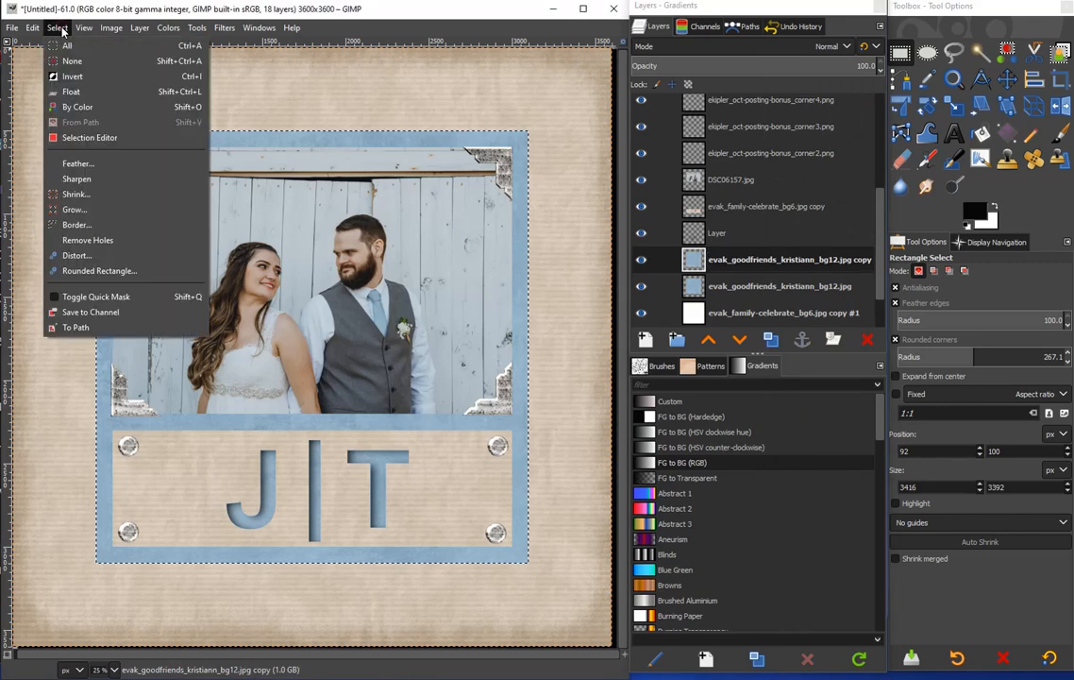
click(78, 164)
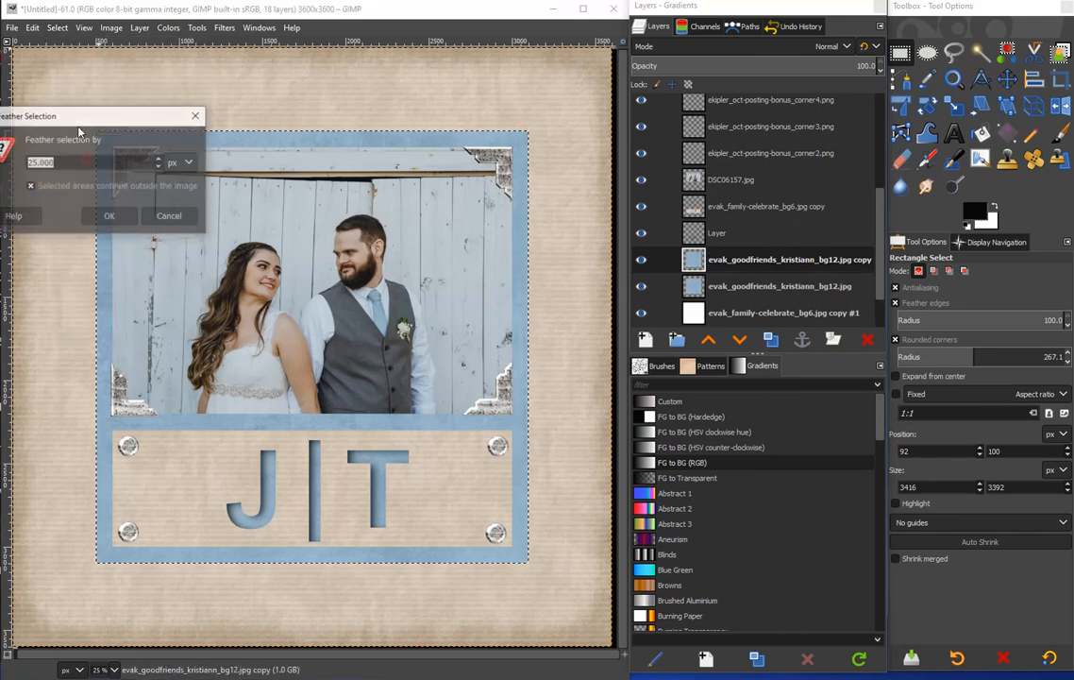
click(109, 215)
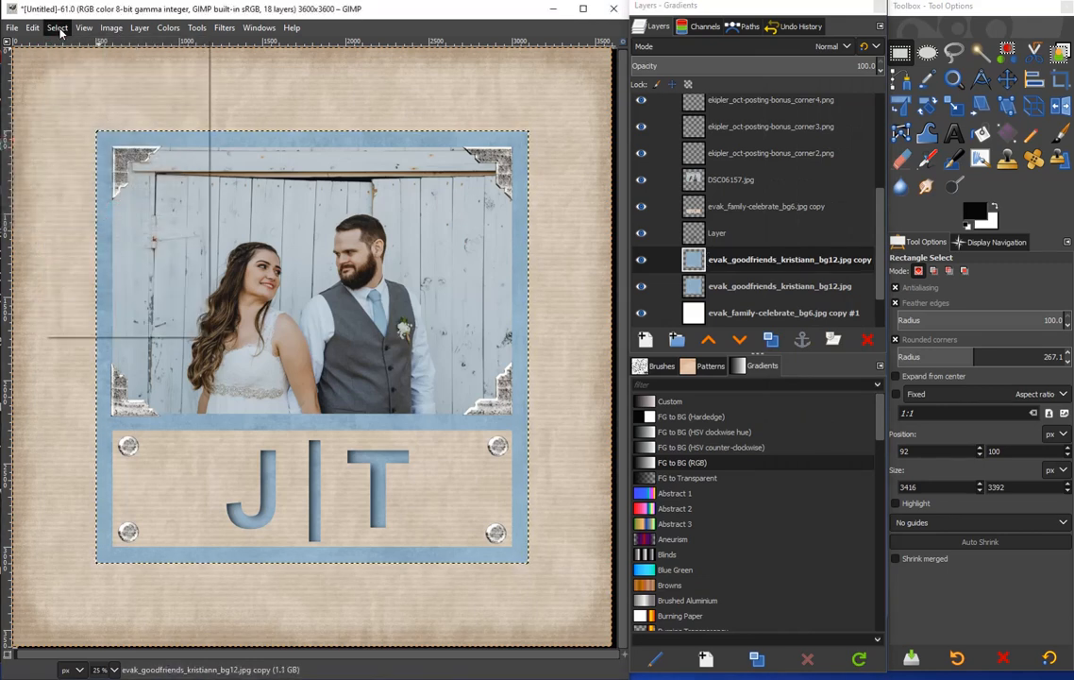
click(60, 30)
click(81, 192)
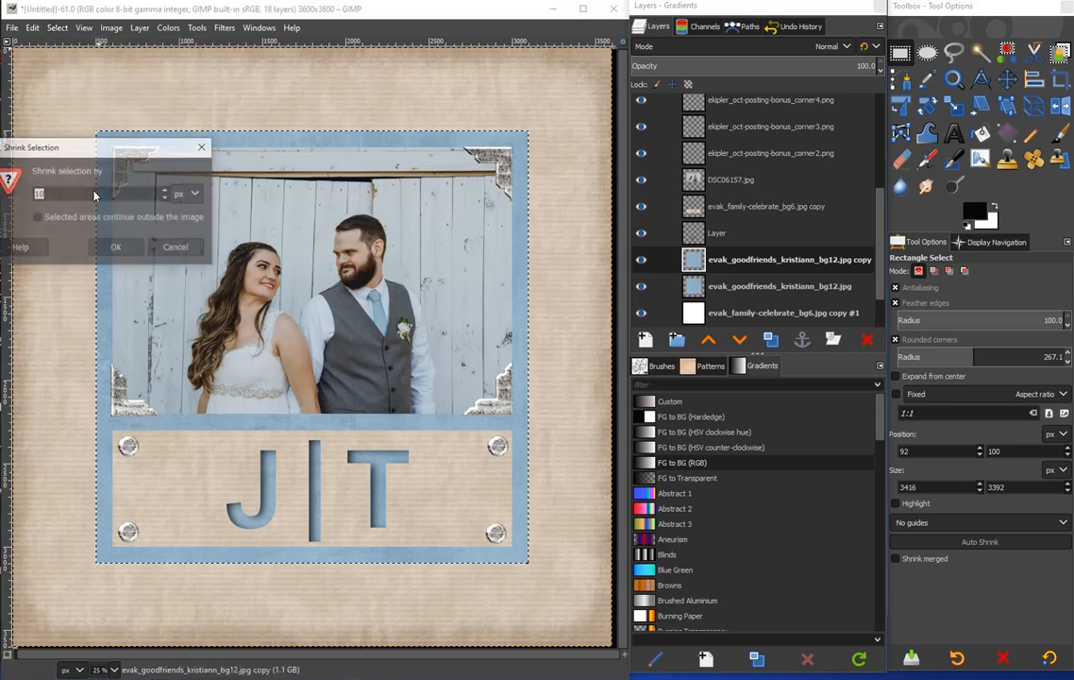
click(114, 248)
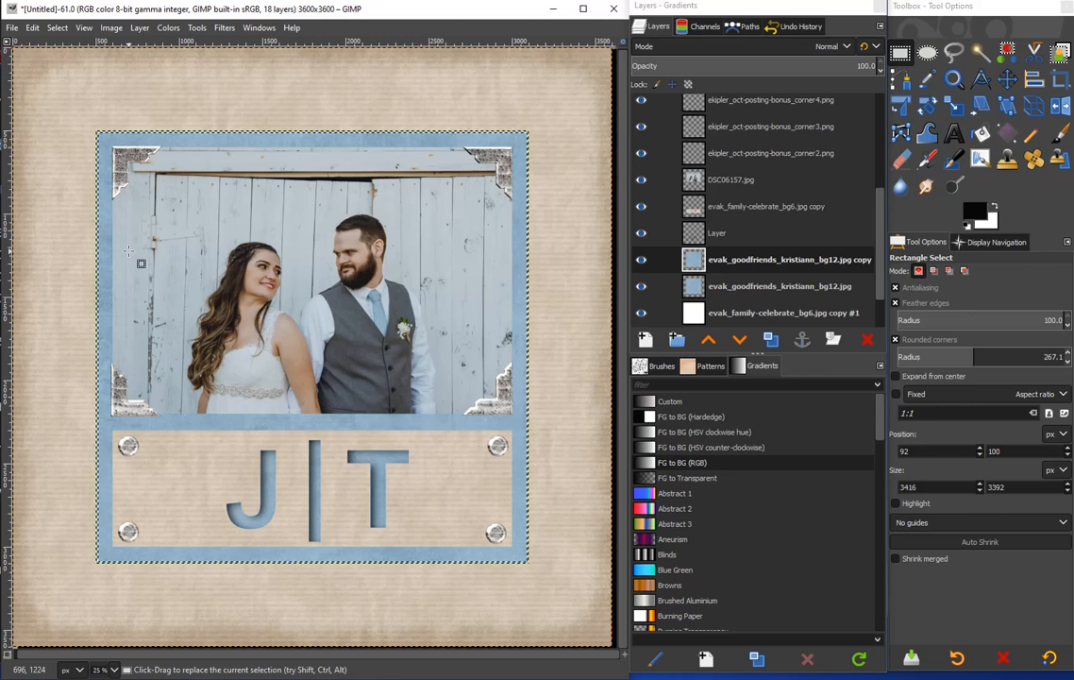
Clear the selected interior of the duplicated blue paper and set that layer to Multiply mode
key(Delete)
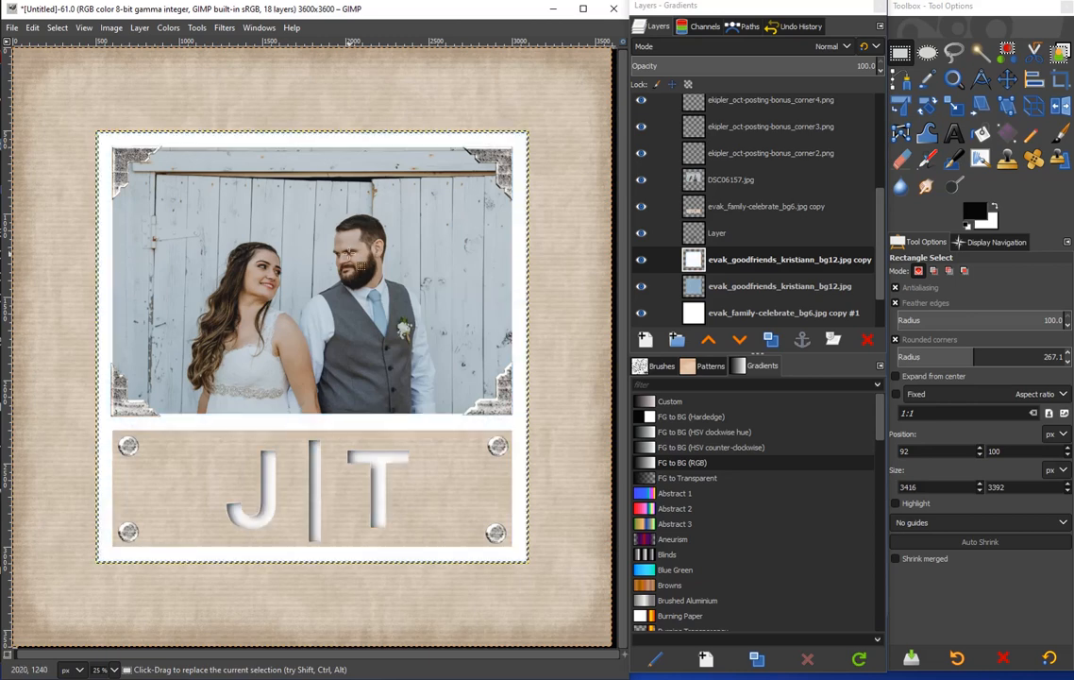
click(730, 52)
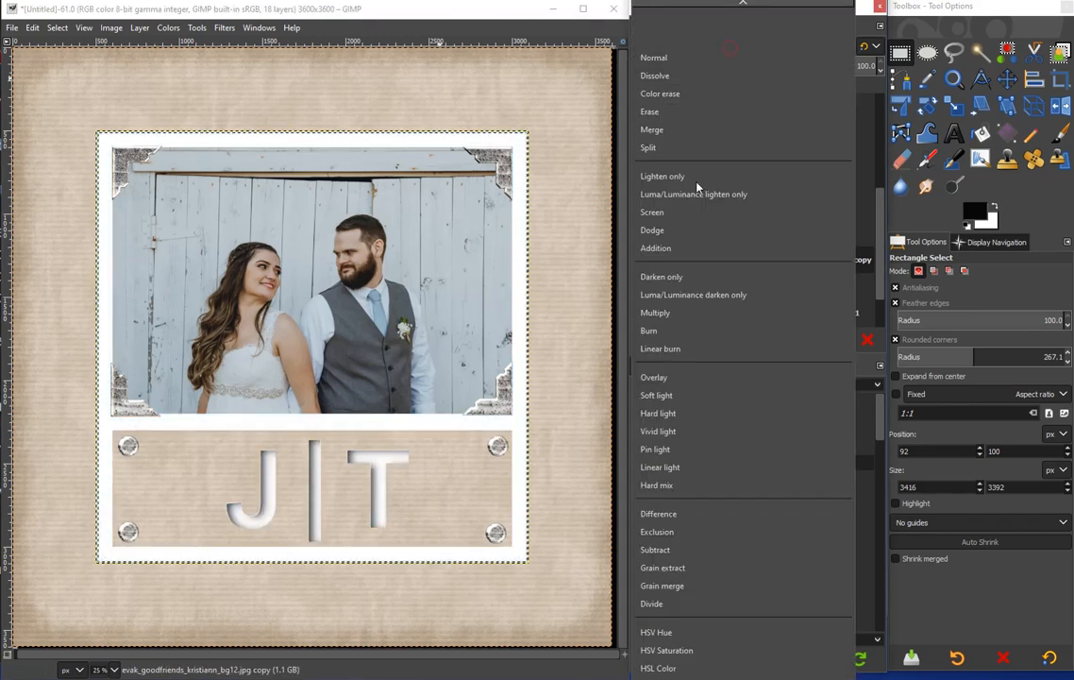
click(673, 315)
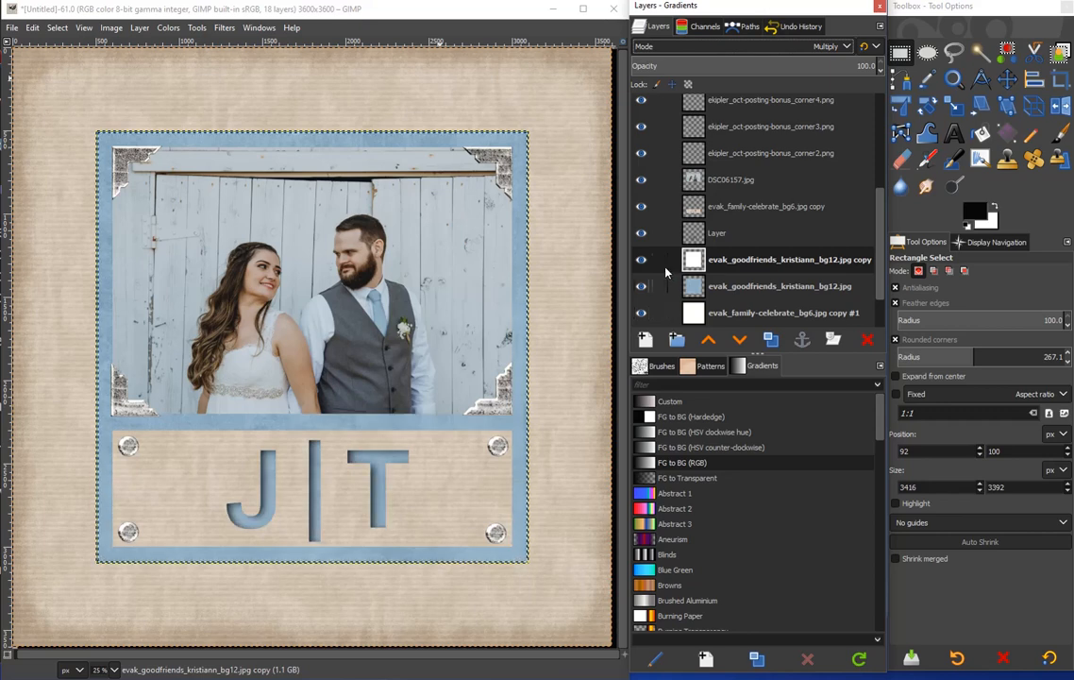
Duplicate the beige strip layer evak_family-celebrate_bg6.jpg copy and select the duplicate's shape, including the letter cut-outs, from its alpha
click(743, 238)
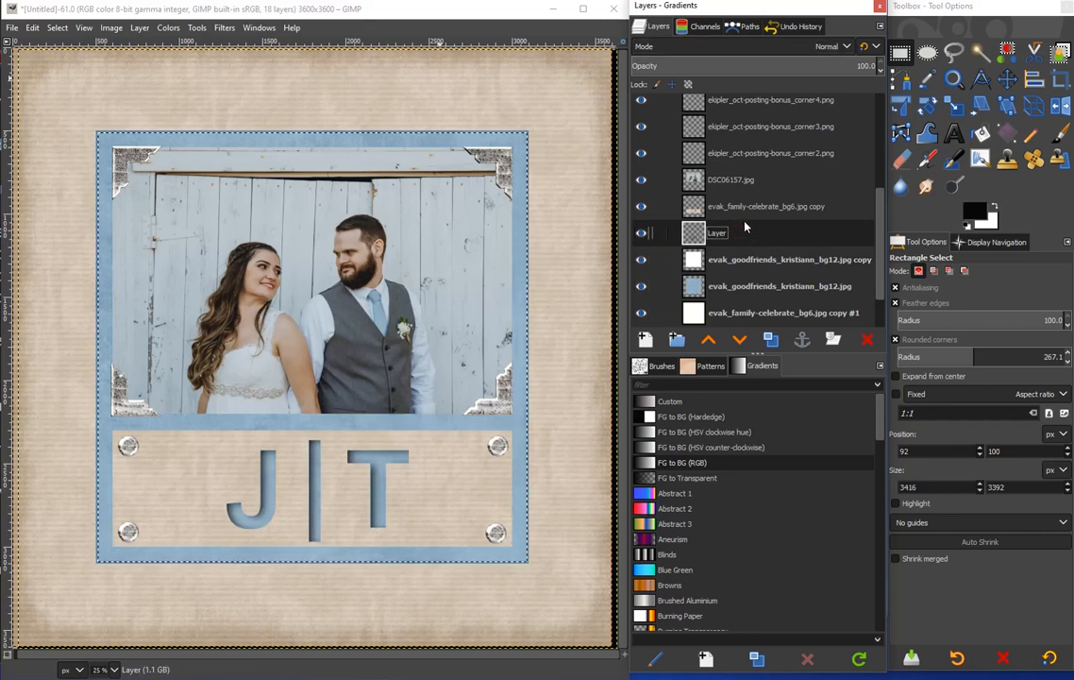
click(756, 208)
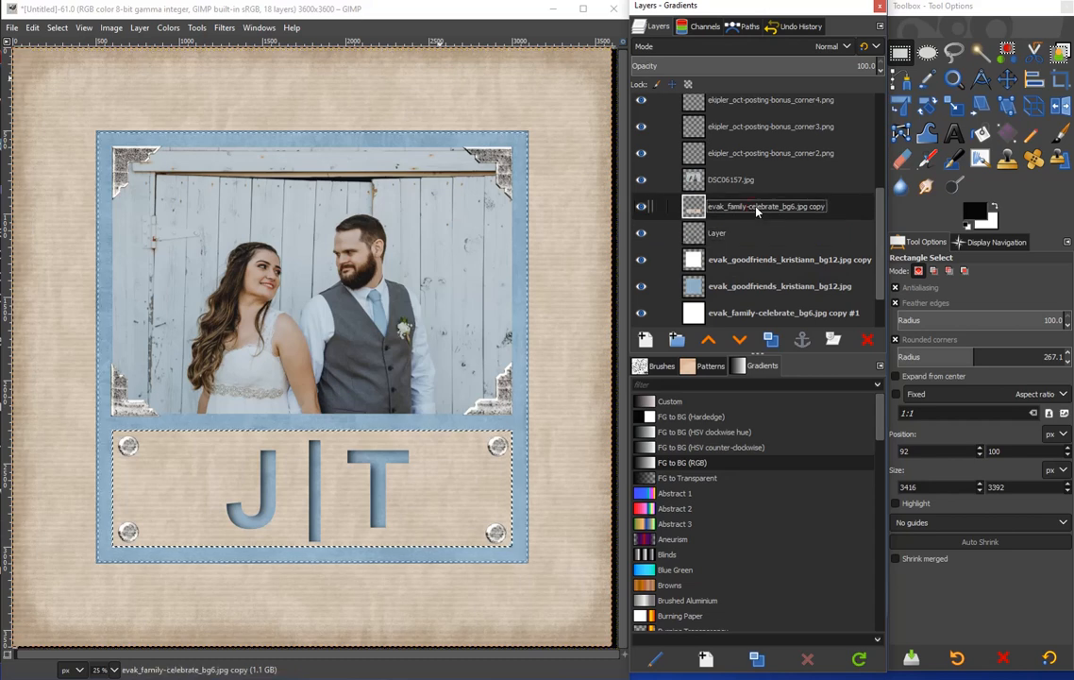
click(770, 339)
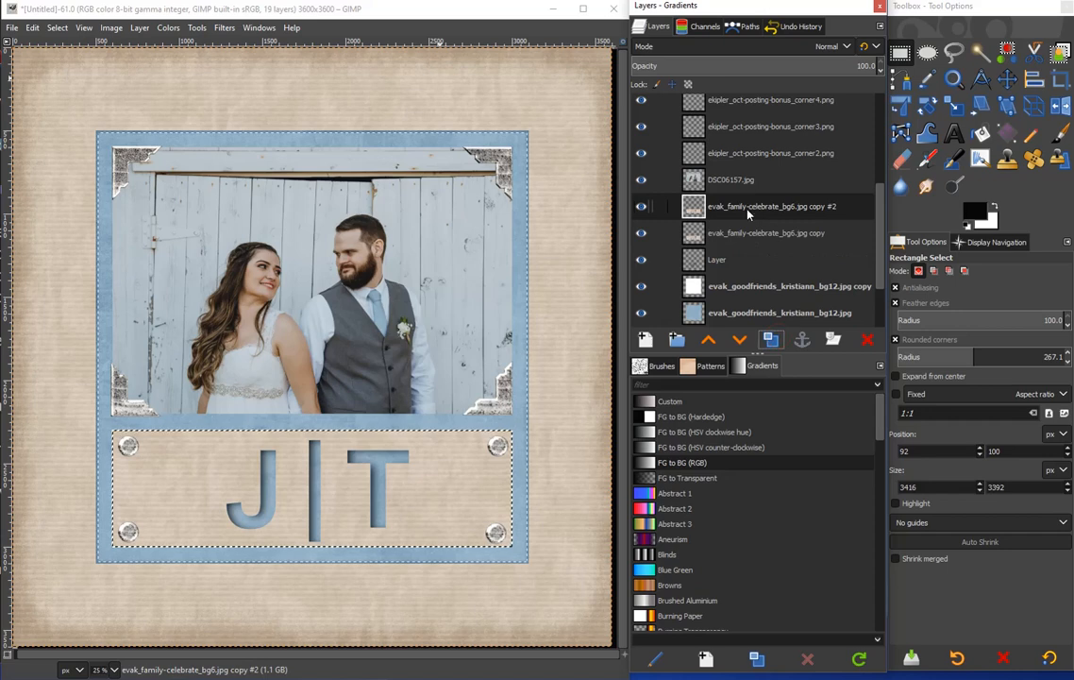
right_click(749, 214)
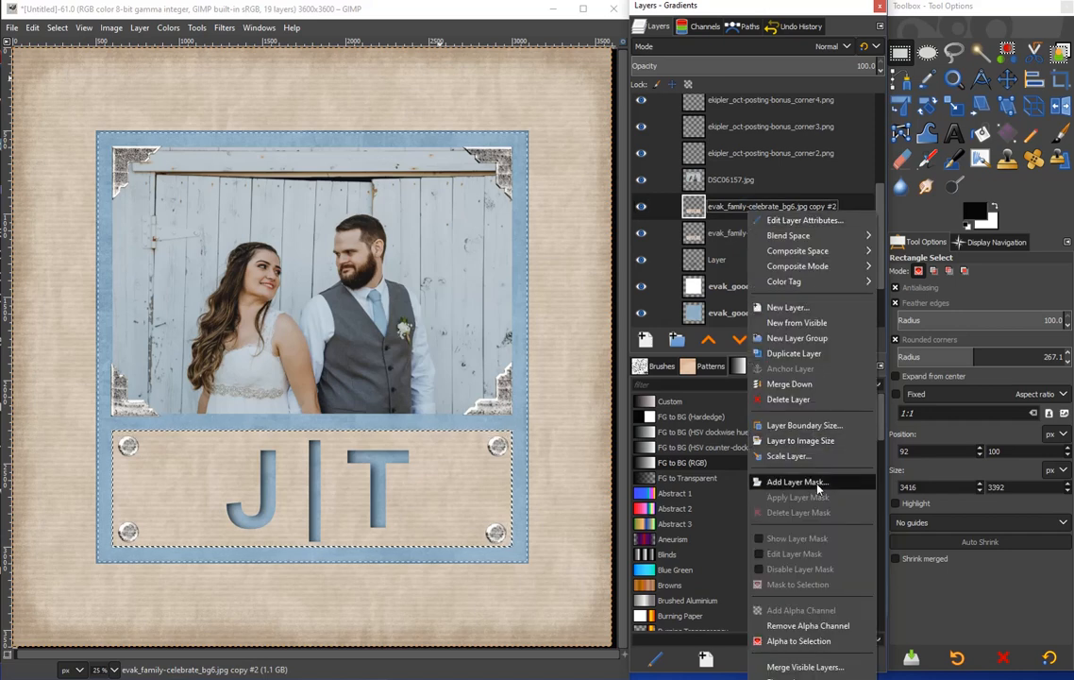
click(799, 641)
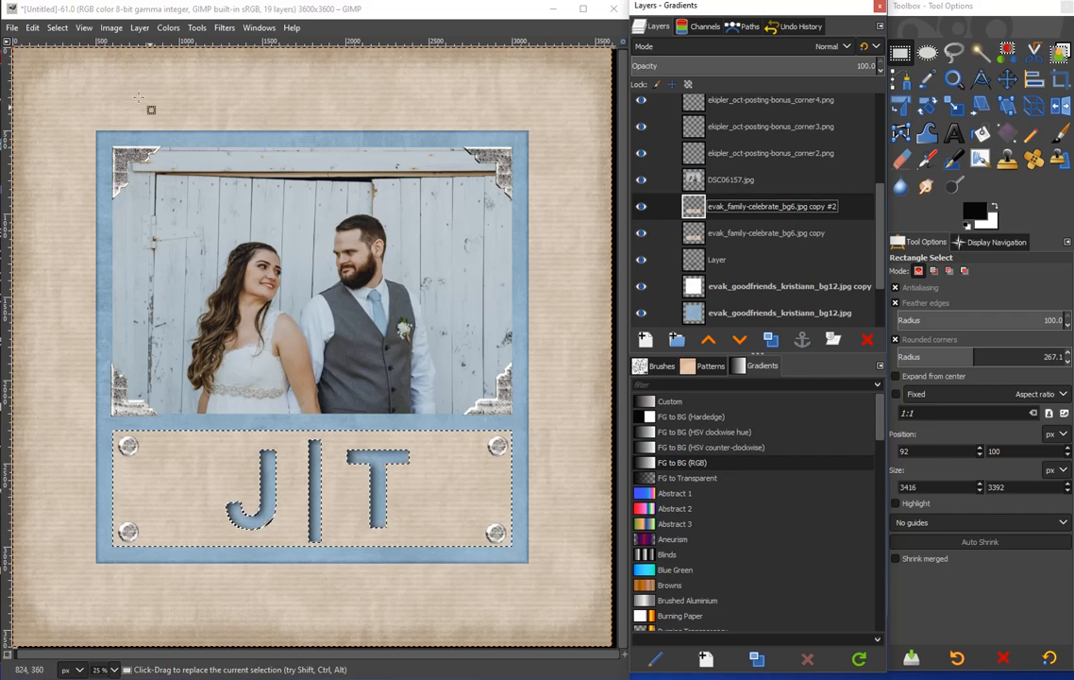
Feather the beige strip's selection by 25 px and shrink it by 10 px
click(57, 28)
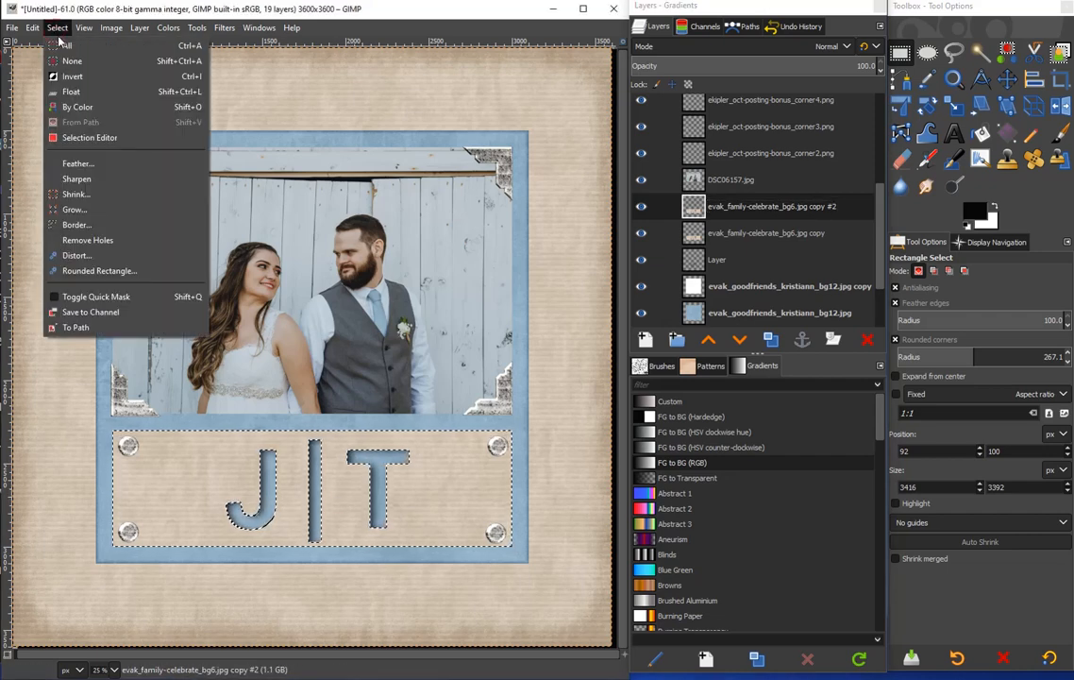
click(78, 163)
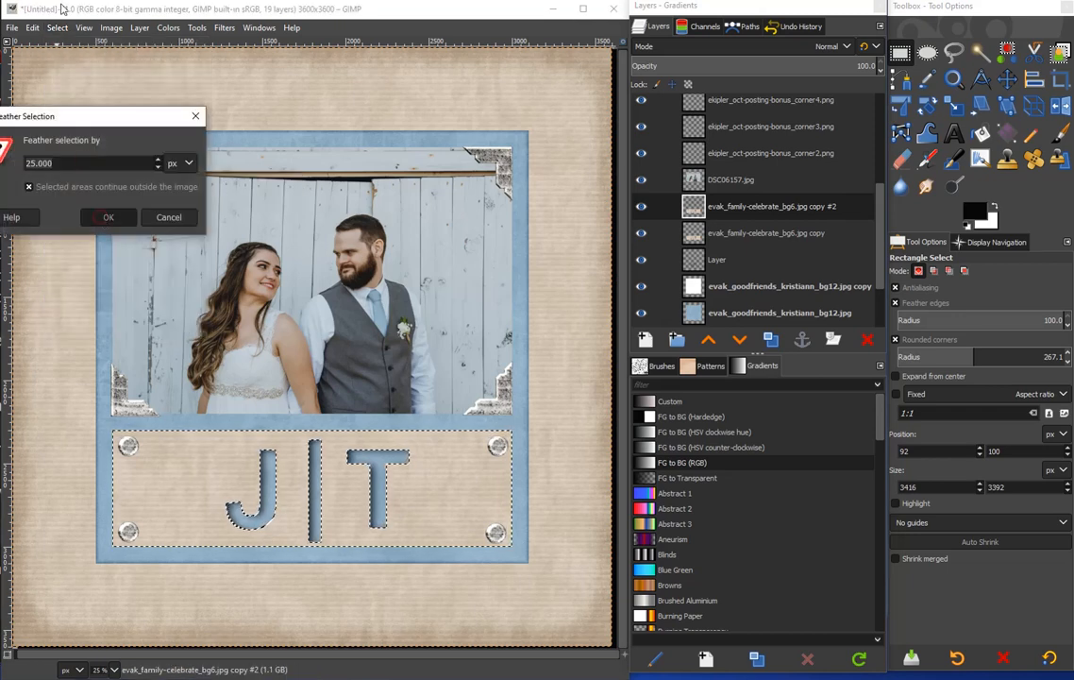
click(108, 217)
click(57, 28)
click(77, 194)
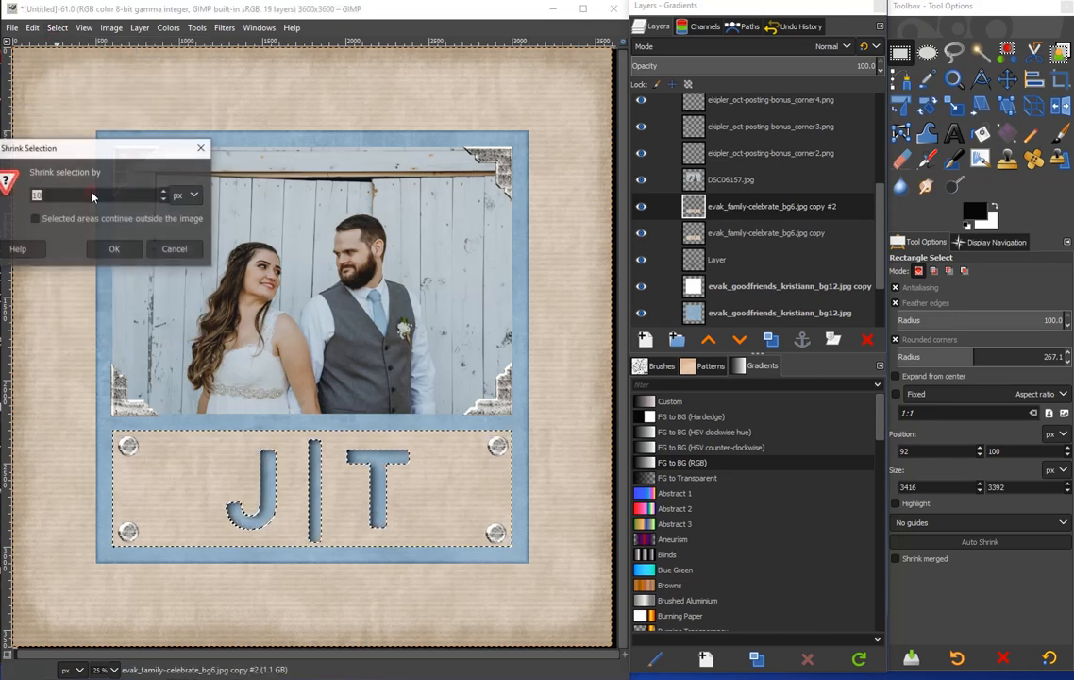
click(115, 251)
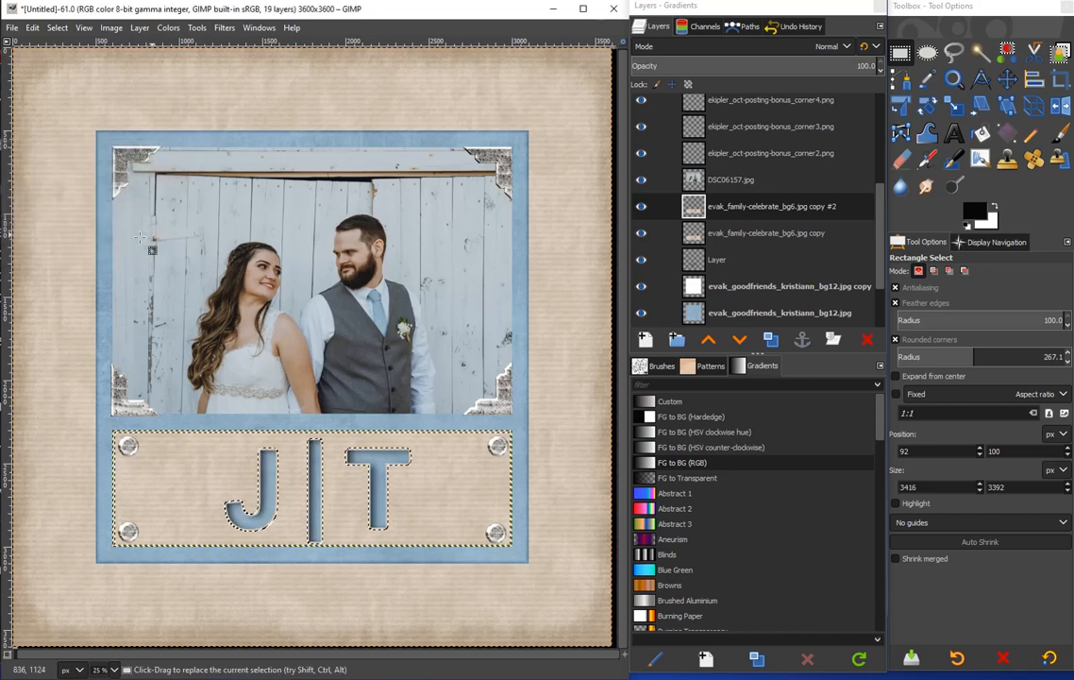
Clear the selected interior of the duplicated beige strip and set that layer to Multiply mode
click(720, 44)
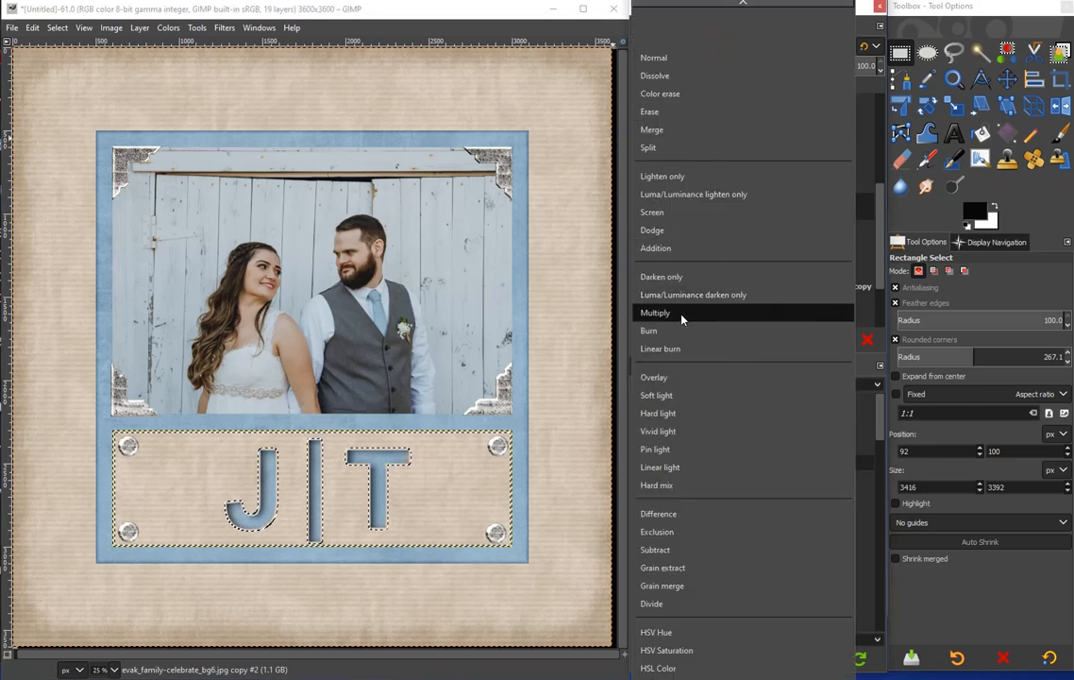
click(682, 319)
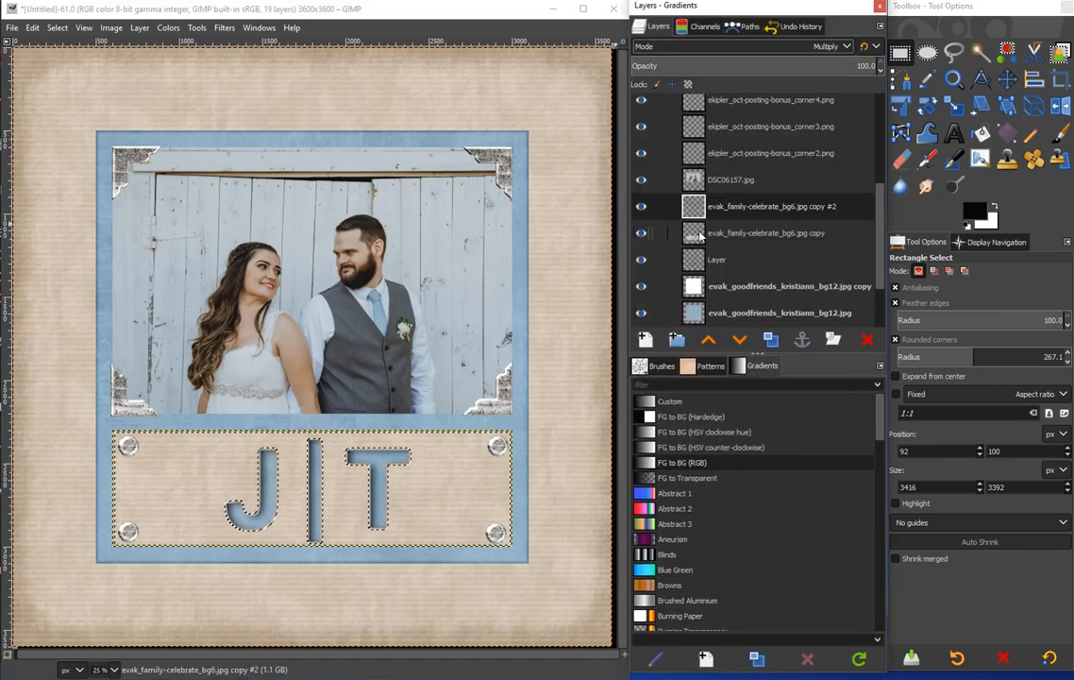
Select the outline of the couple photo DSC06157.jpg from its alpha and duplicate the photo layer
click(725, 182)
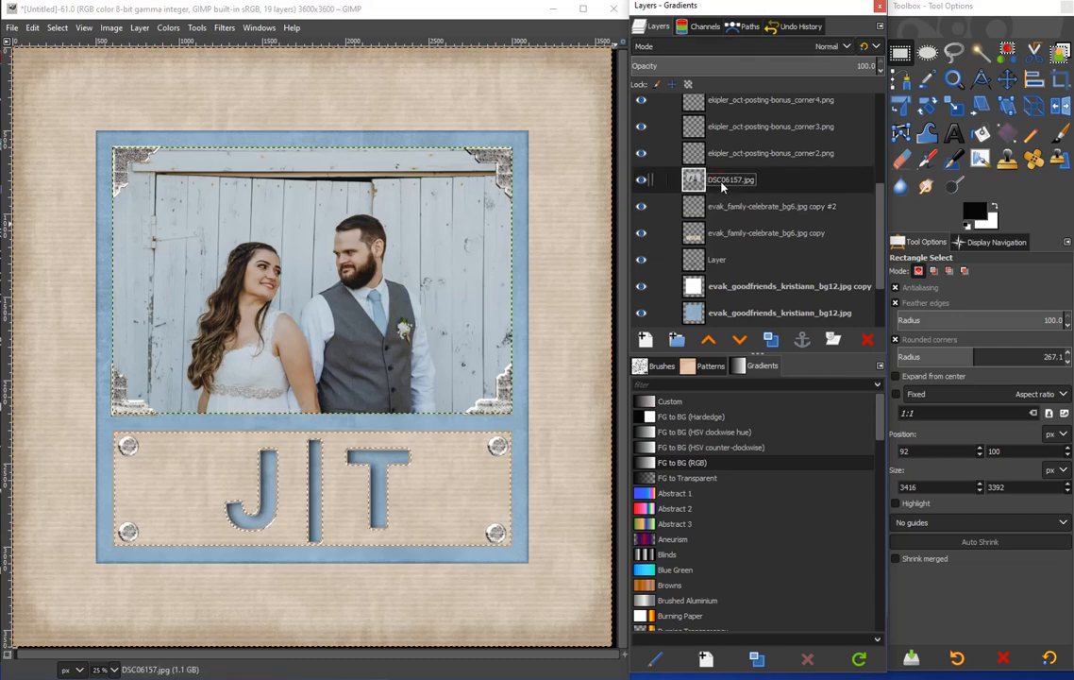
right_click(722, 188)
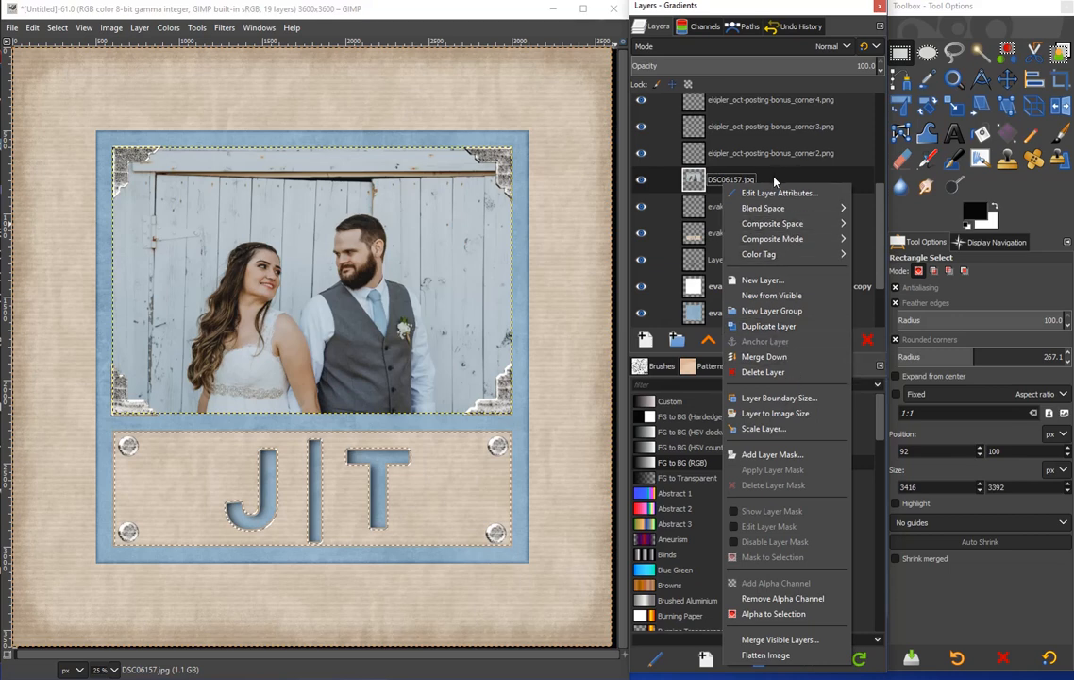
click(793, 614)
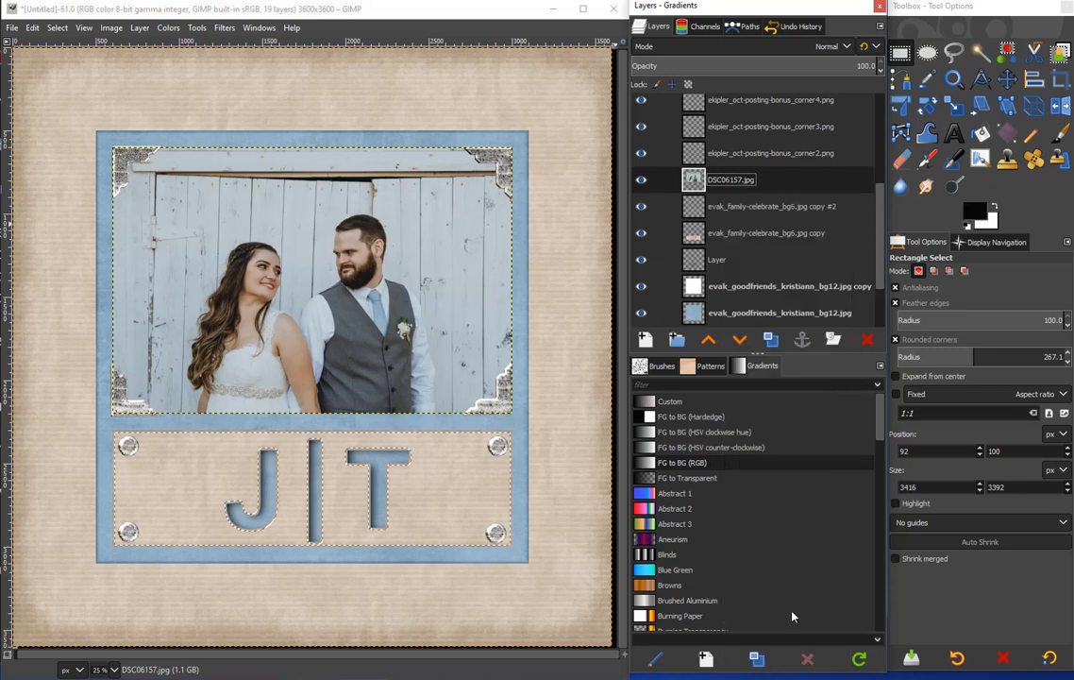
click(770, 338)
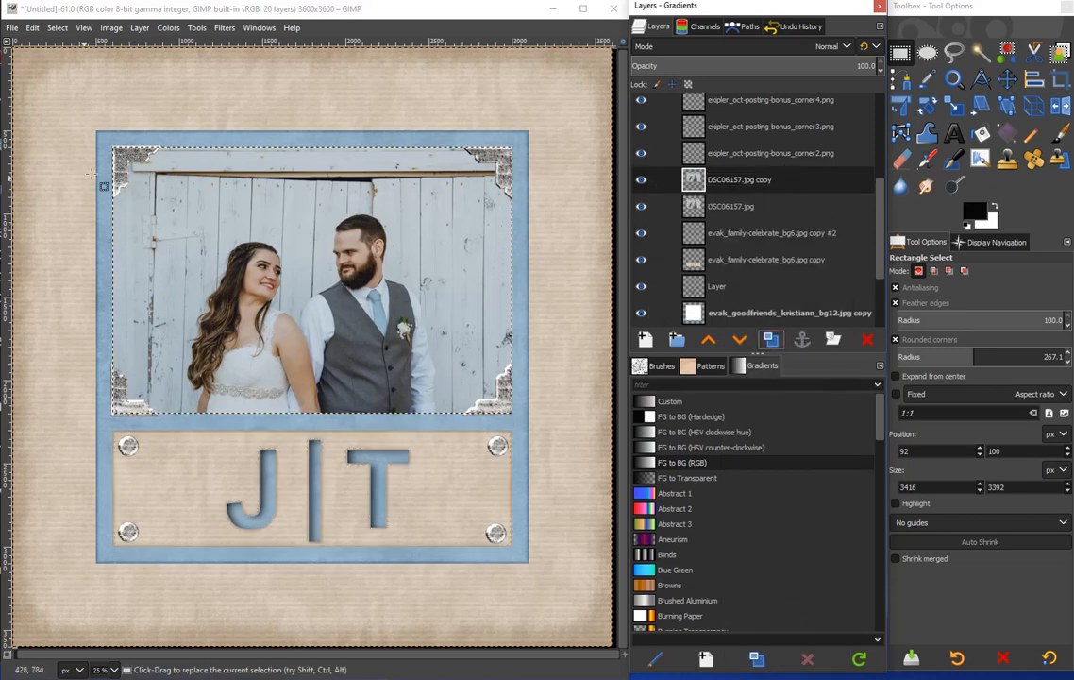
Feather the photo outline selection by 25 px and shrink it by the preset amount
click(58, 28)
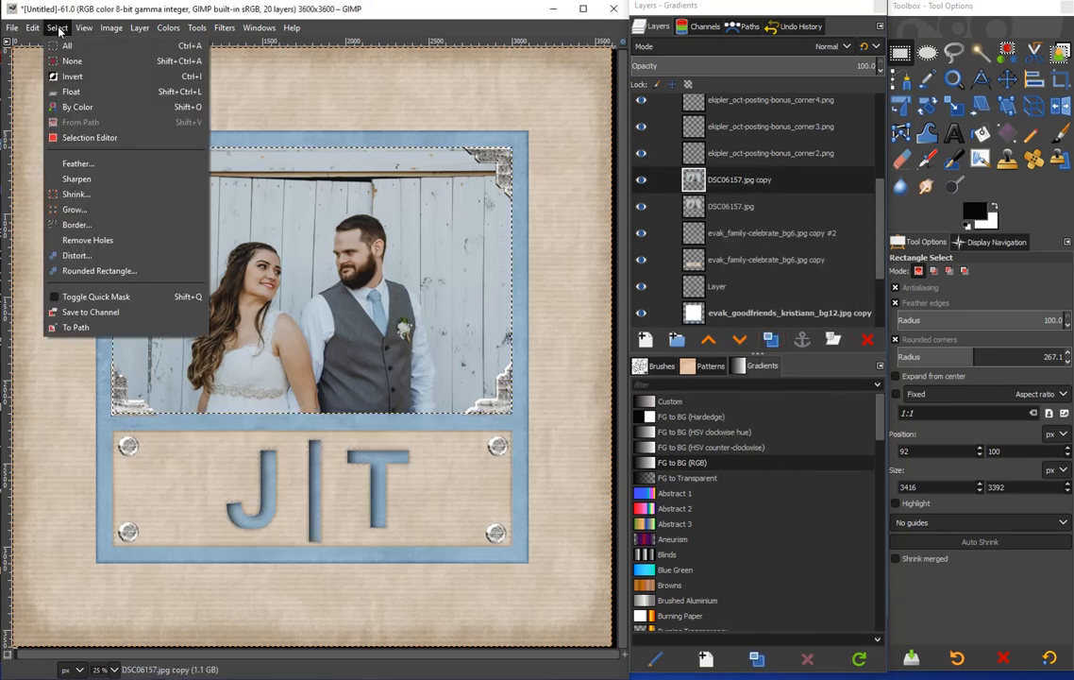
click(89, 165)
click(124, 220)
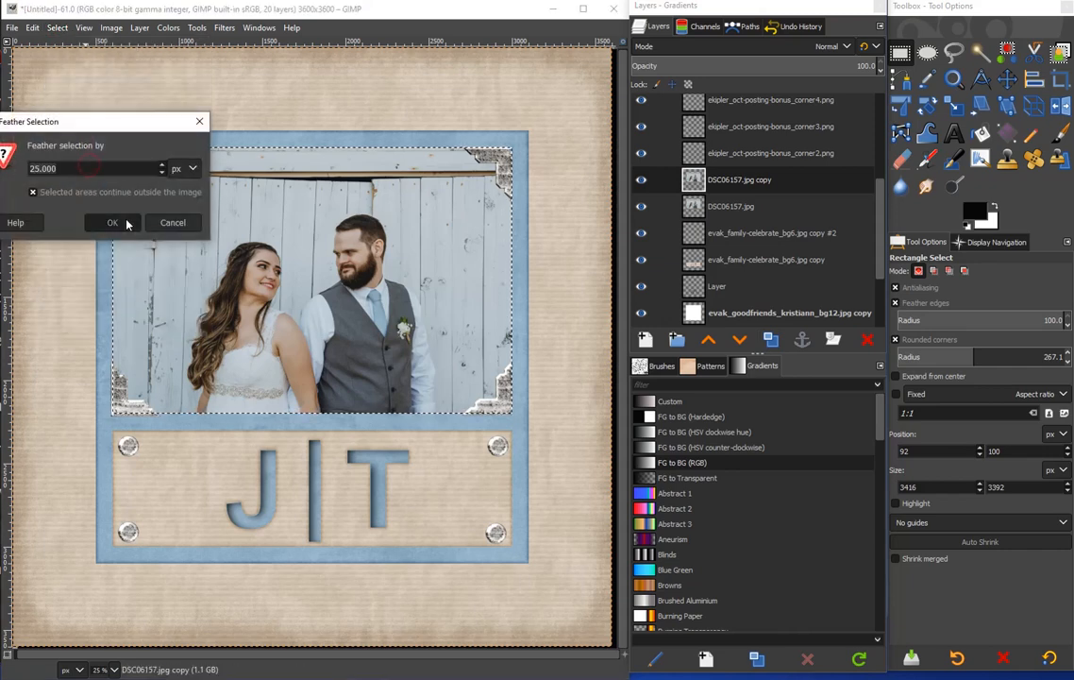
click(59, 28)
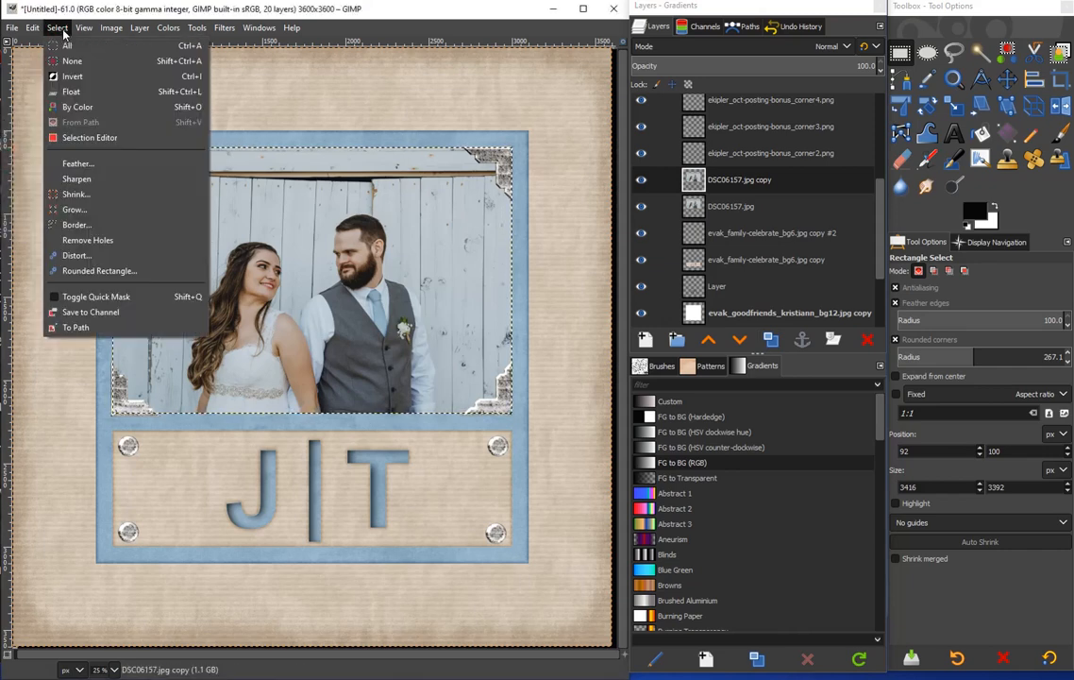
click(85, 199)
click(107, 249)
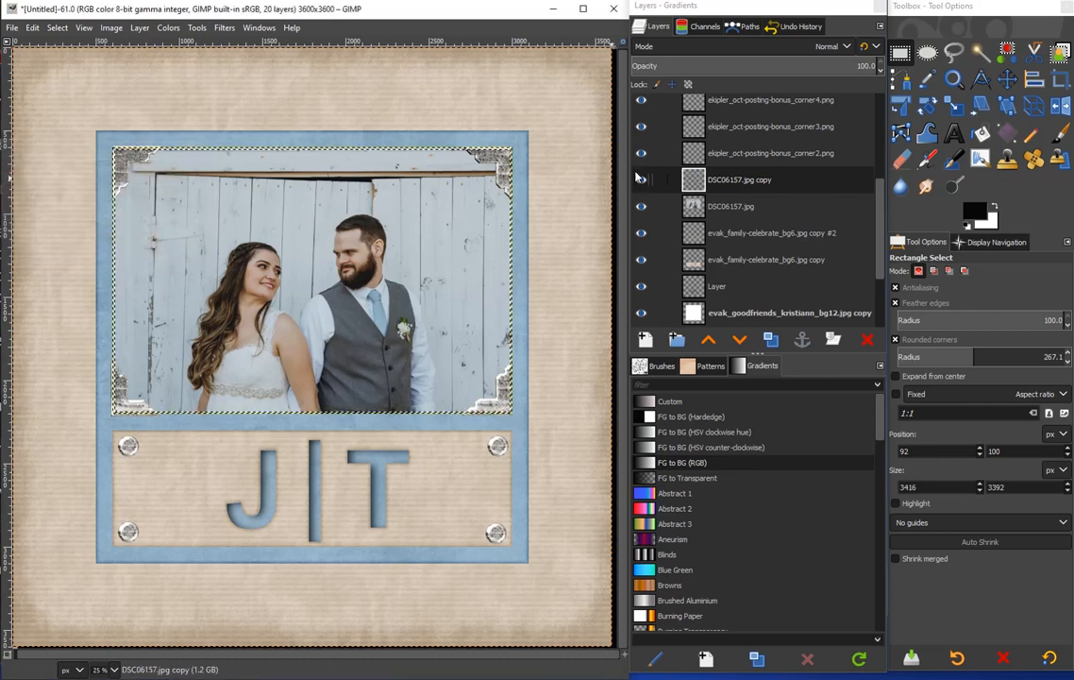
Clear the selected interior of the duplicated photo and set that layer to Difference mode
click(702, 46)
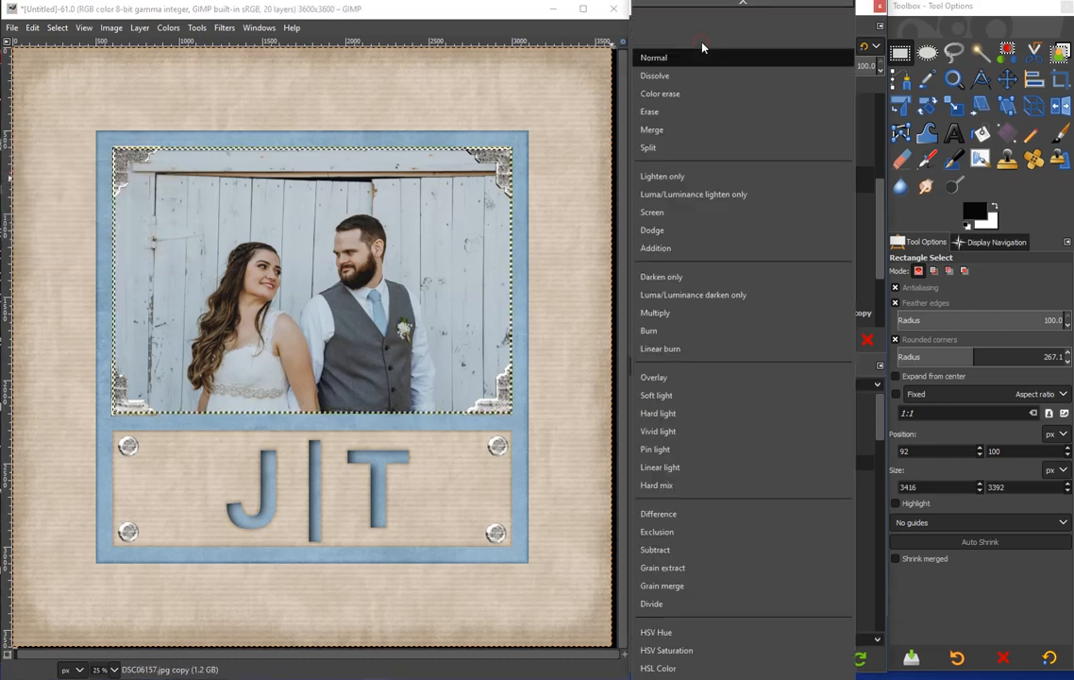
click(699, 517)
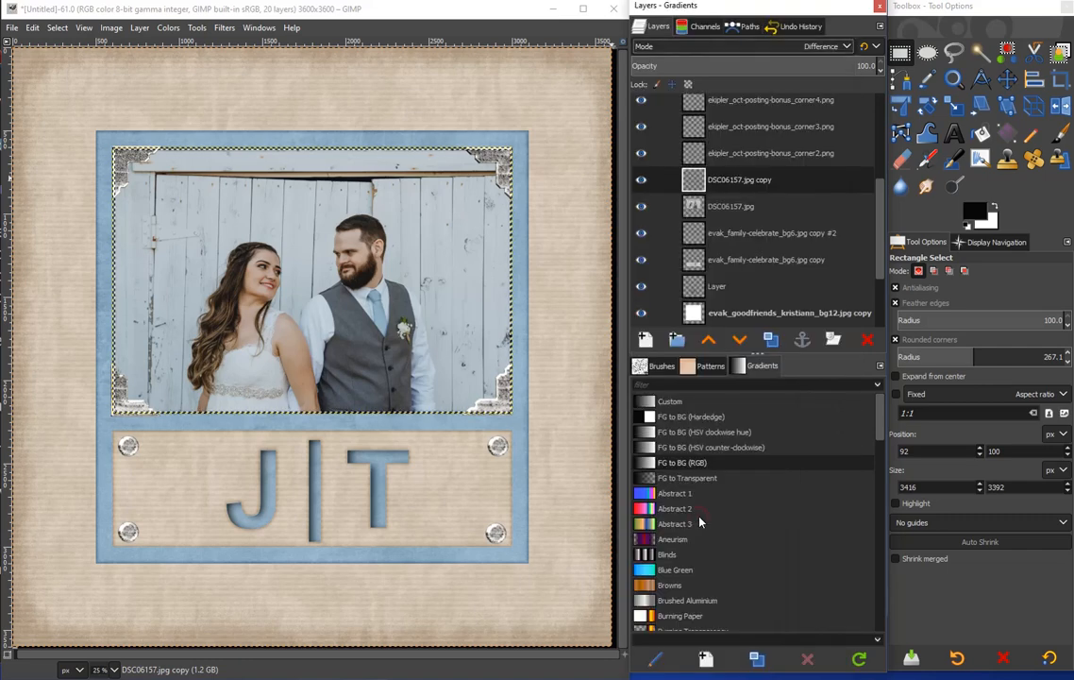
Add a black drop shadow to the couple photo DSC06157.jpg with 20 px X and Y offsets, blur radius 10 and opacity 0.5
click(783, 157)
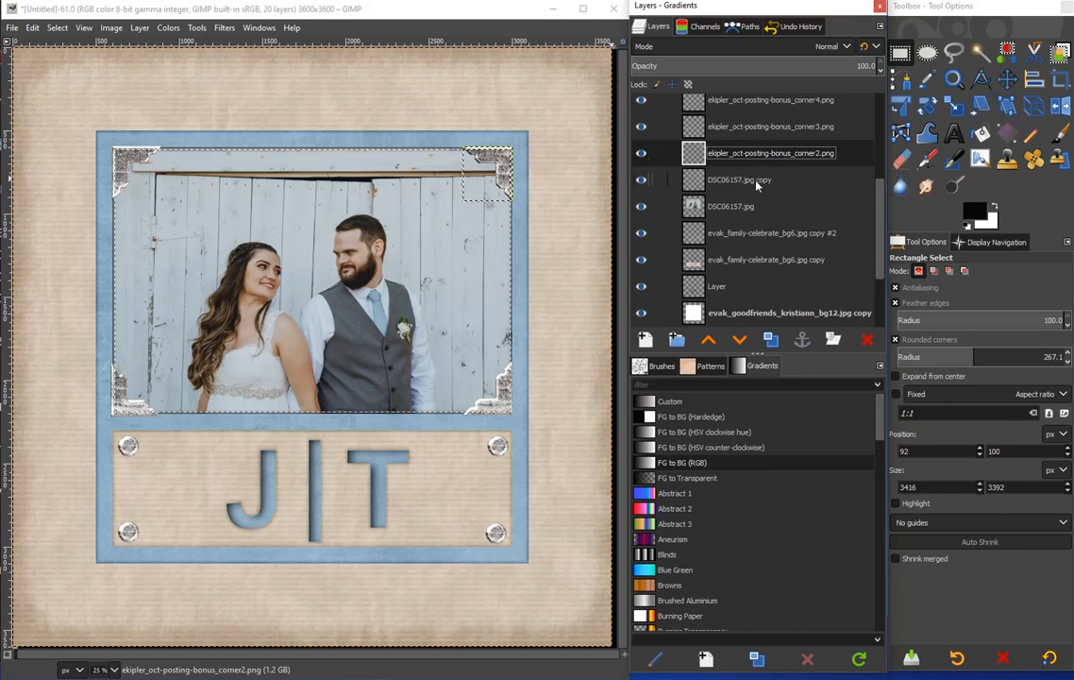
click(747, 209)
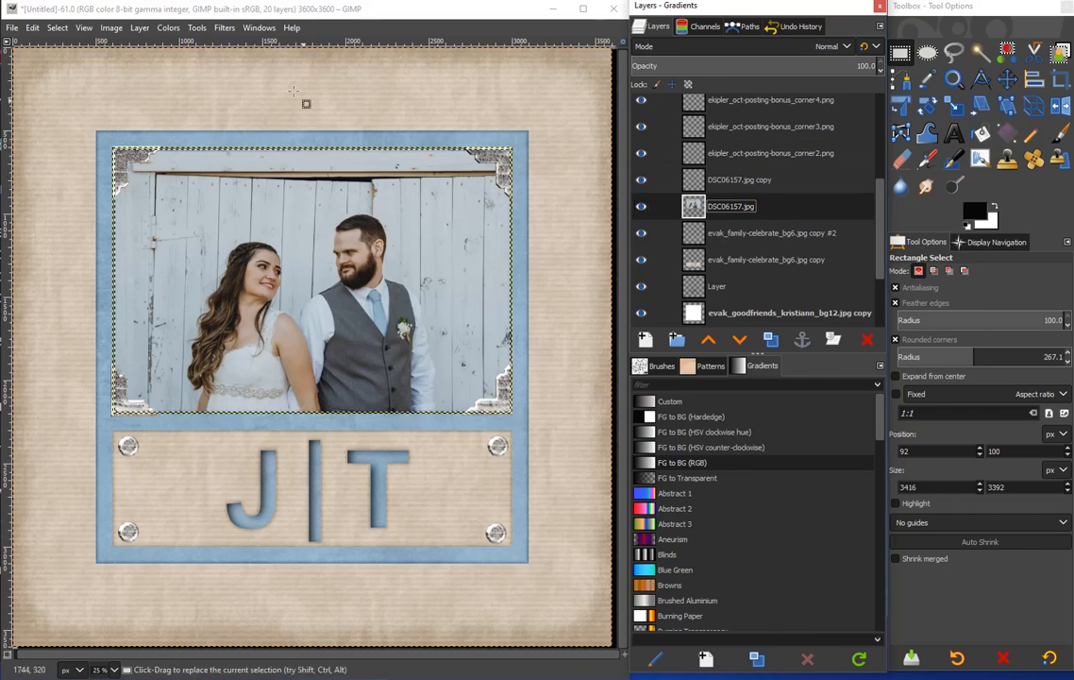
click(224, 28)
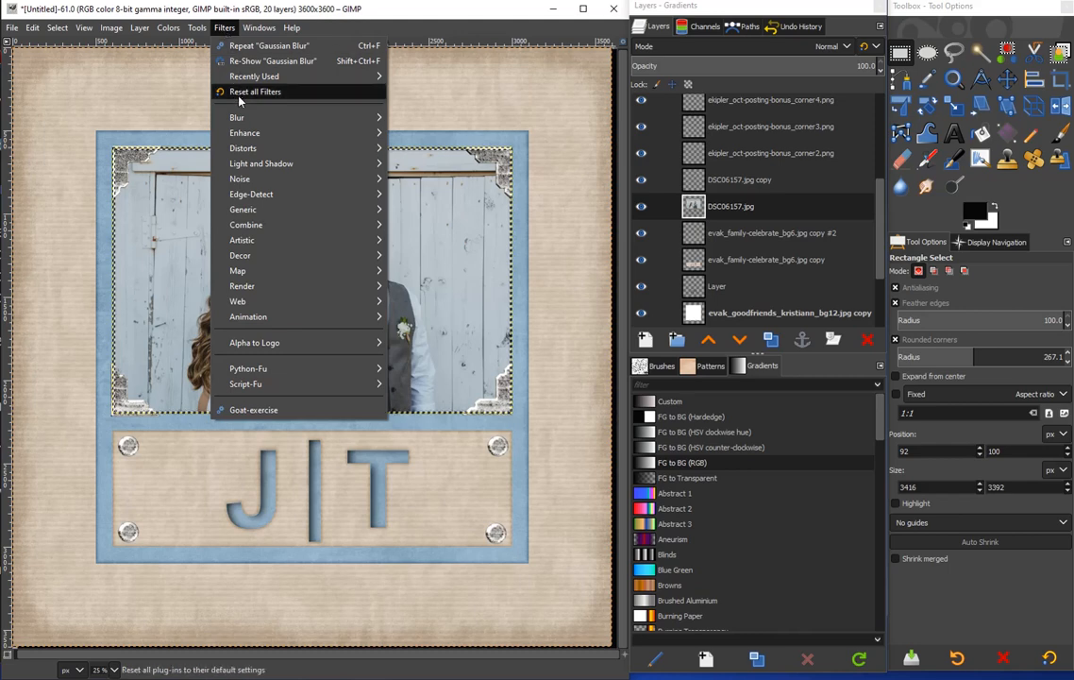
mouse_move(279, 165)
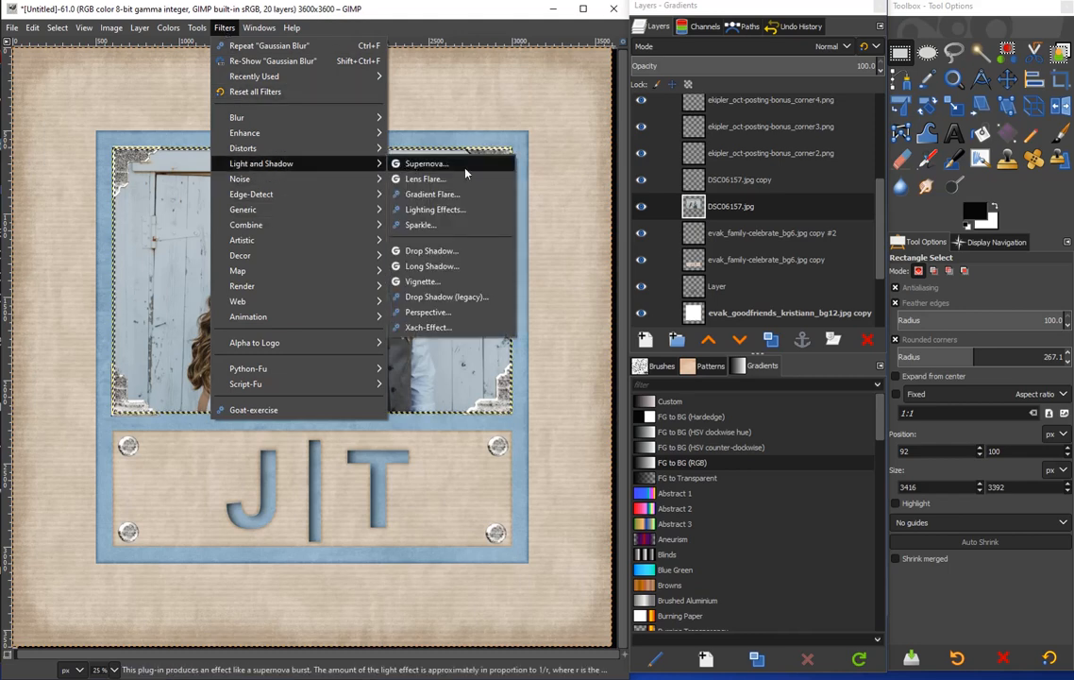
click(456, 252)
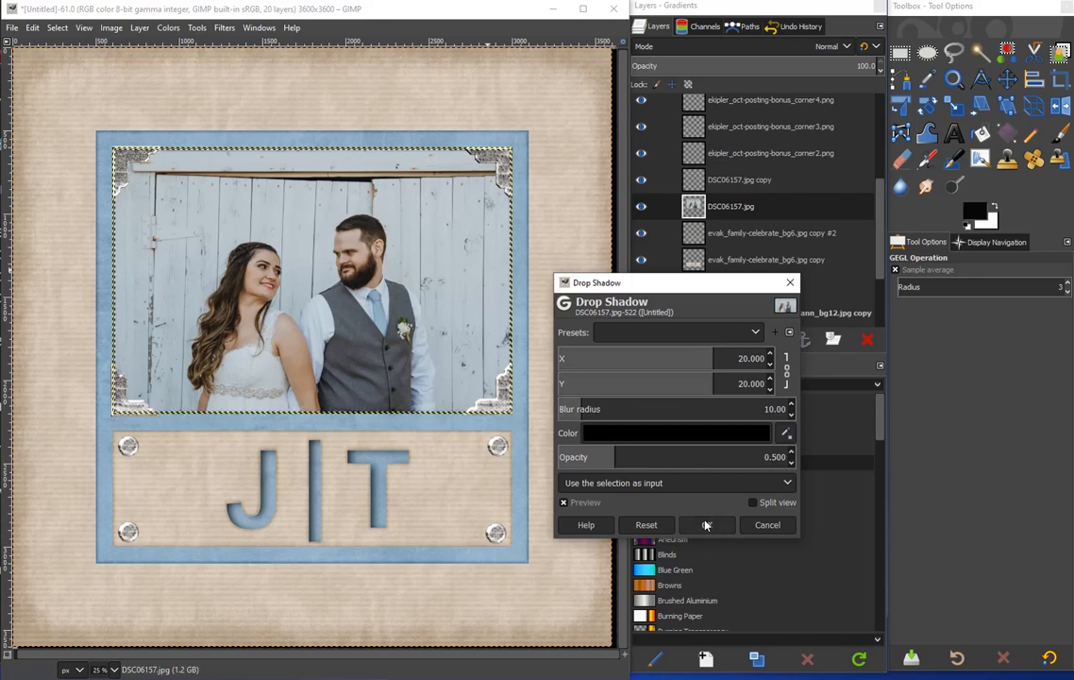
click(706, 524)
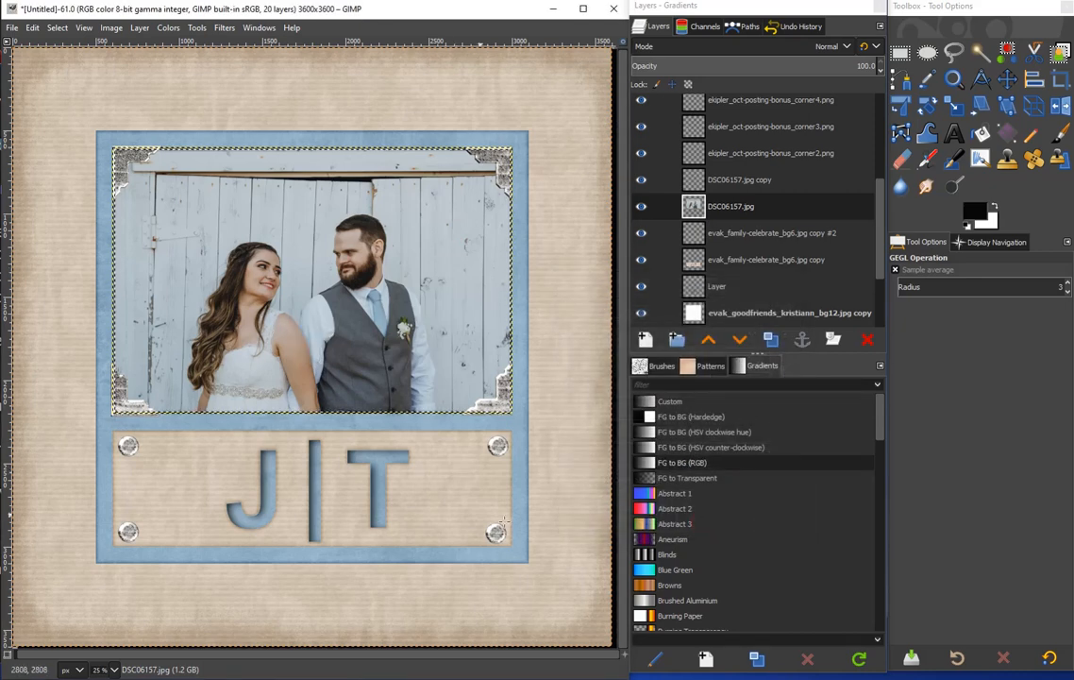
Apply the same drop shadow, offset 20, blur radius 10 and opacity 0.5, to the beige strip layer evak_family-celebrate_bg6.jpg copy
double_click(783, 261)
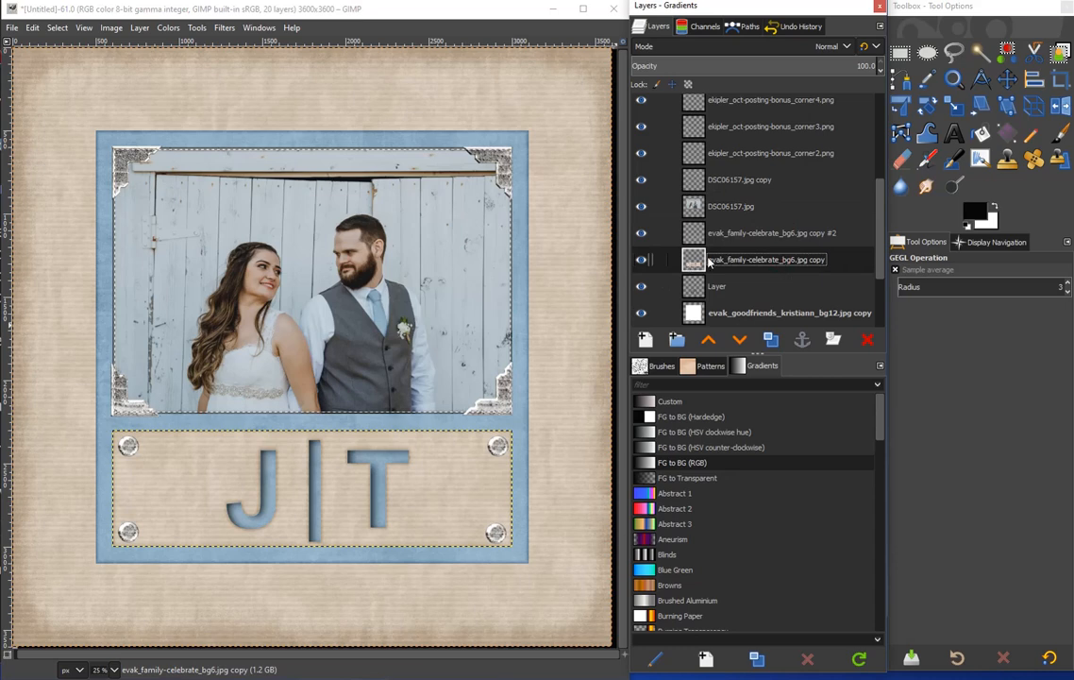
click(223, 27)
mouse_move(237, 165)
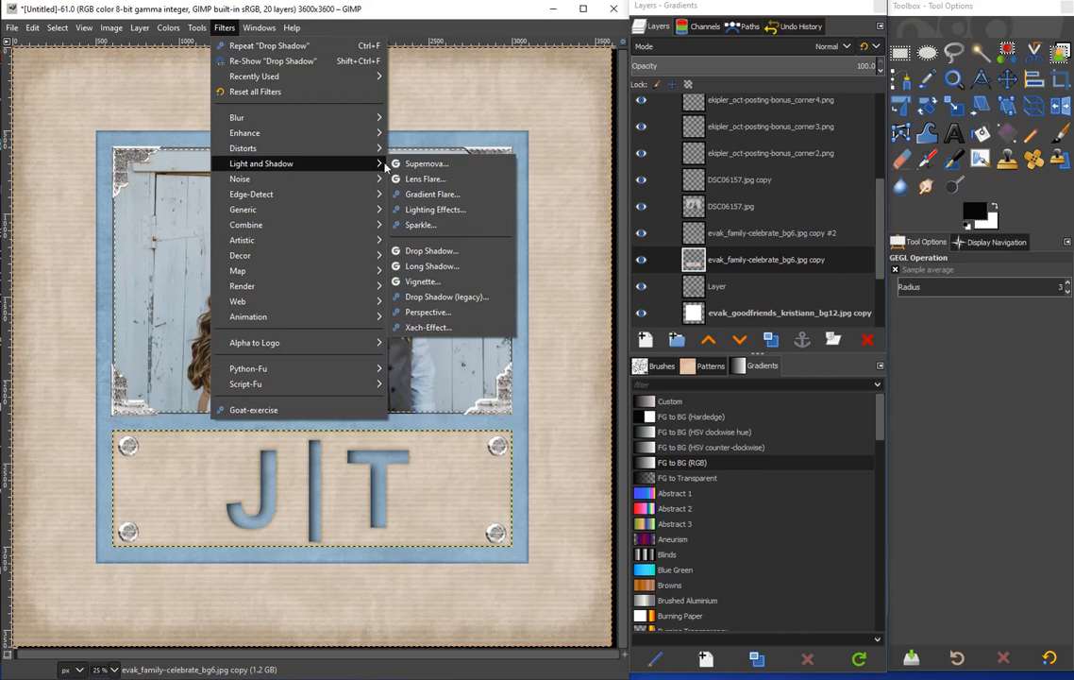
click(406, 250)
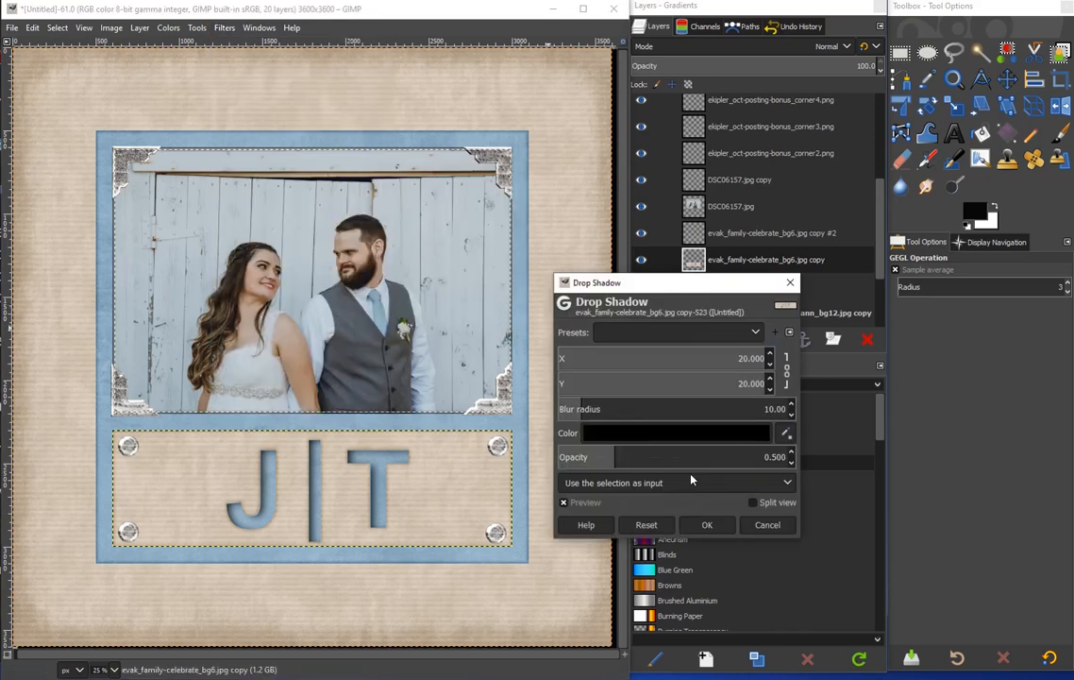
click(707, 524)
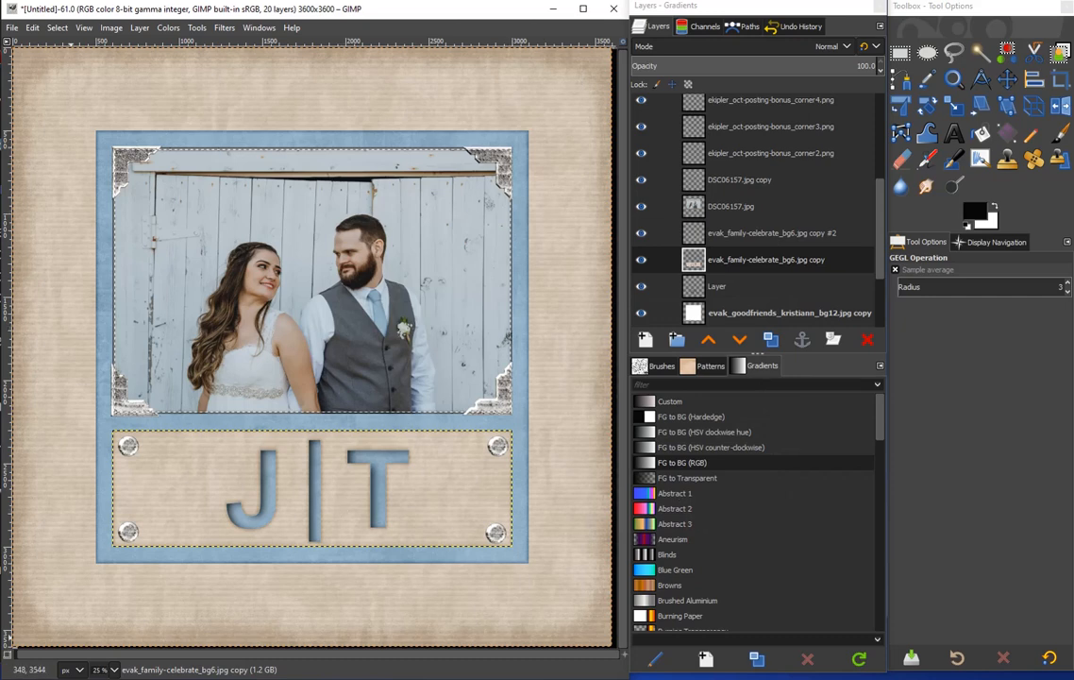
Add a transparent 3600 × 3600 px layer directly beneath the lower-right brad's layer, ekipler_oct-posting-bonus_brad.png copy
click(114, 669)
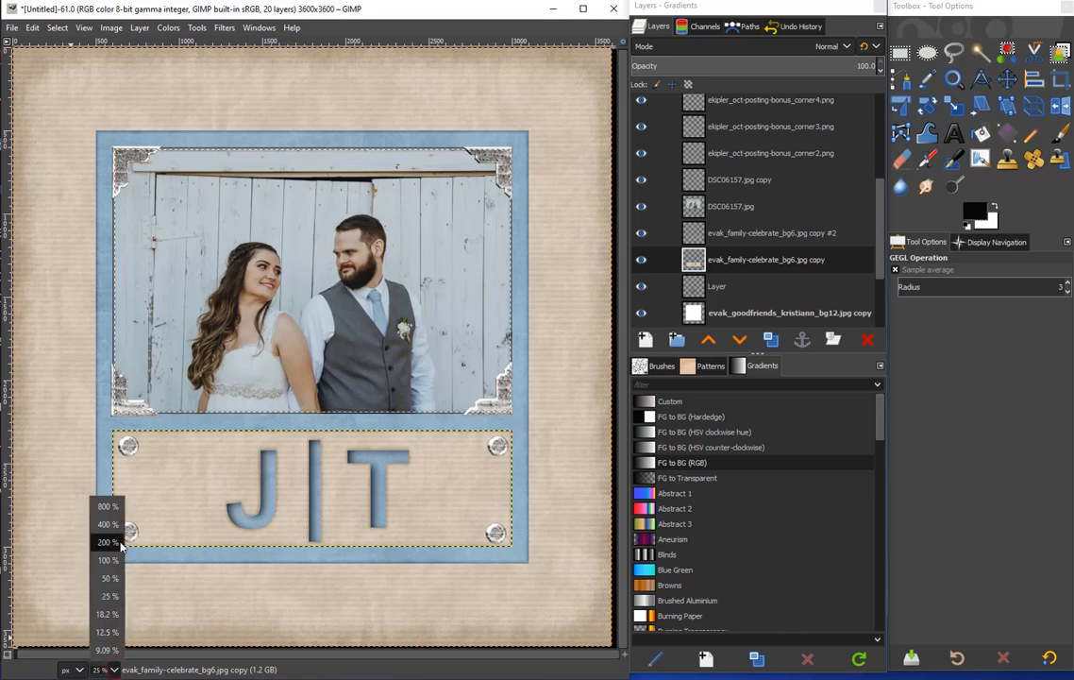
click(105, 578)
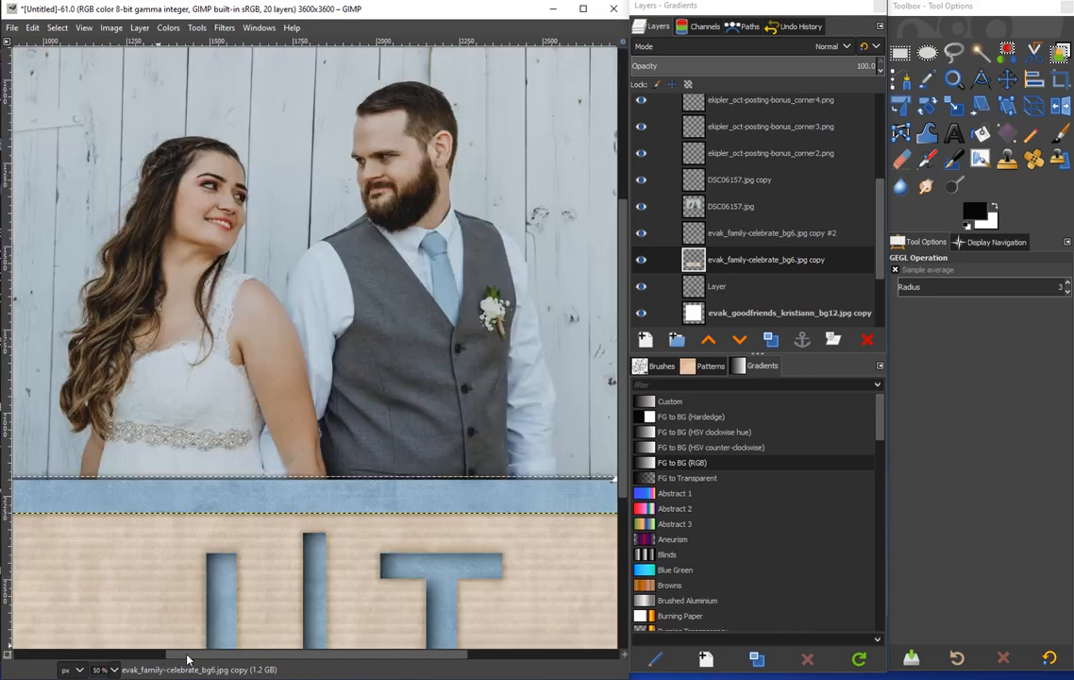
drag(187, 655, 280, 663)
scroll(321, 549, down, 5)
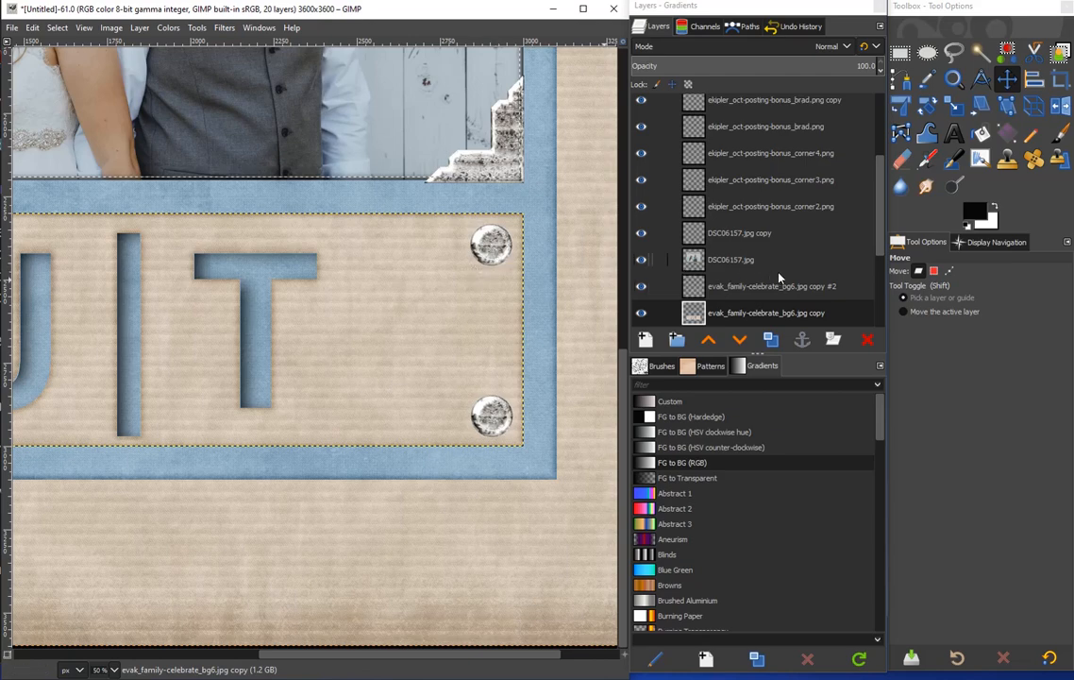
scroll(777, 278, up, 3)
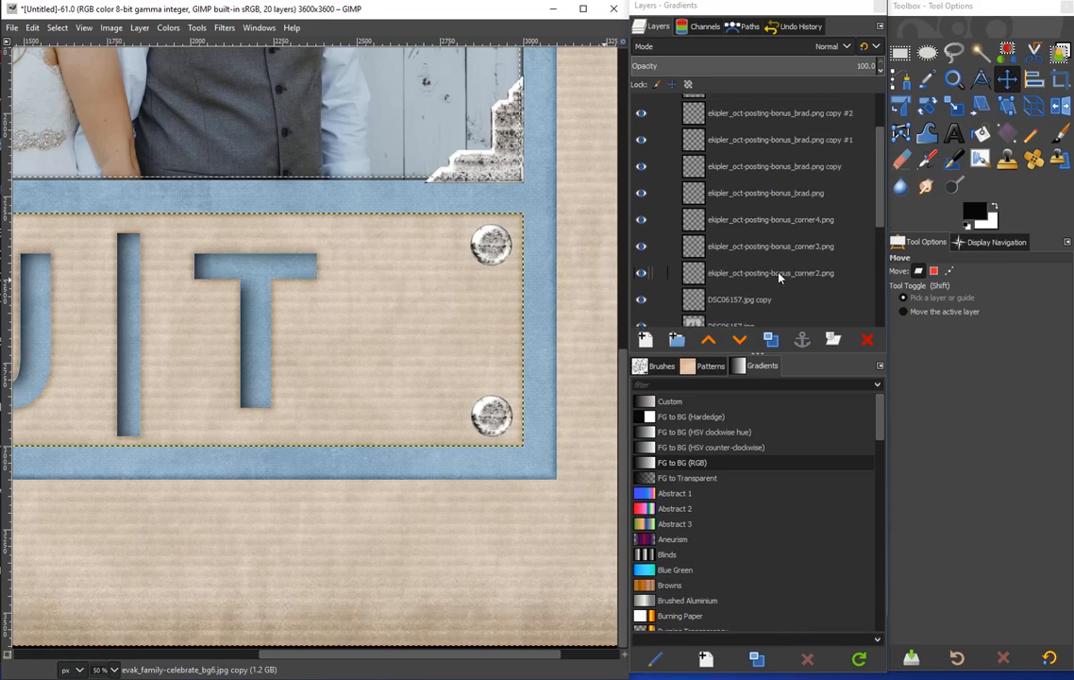
click(804, 198)
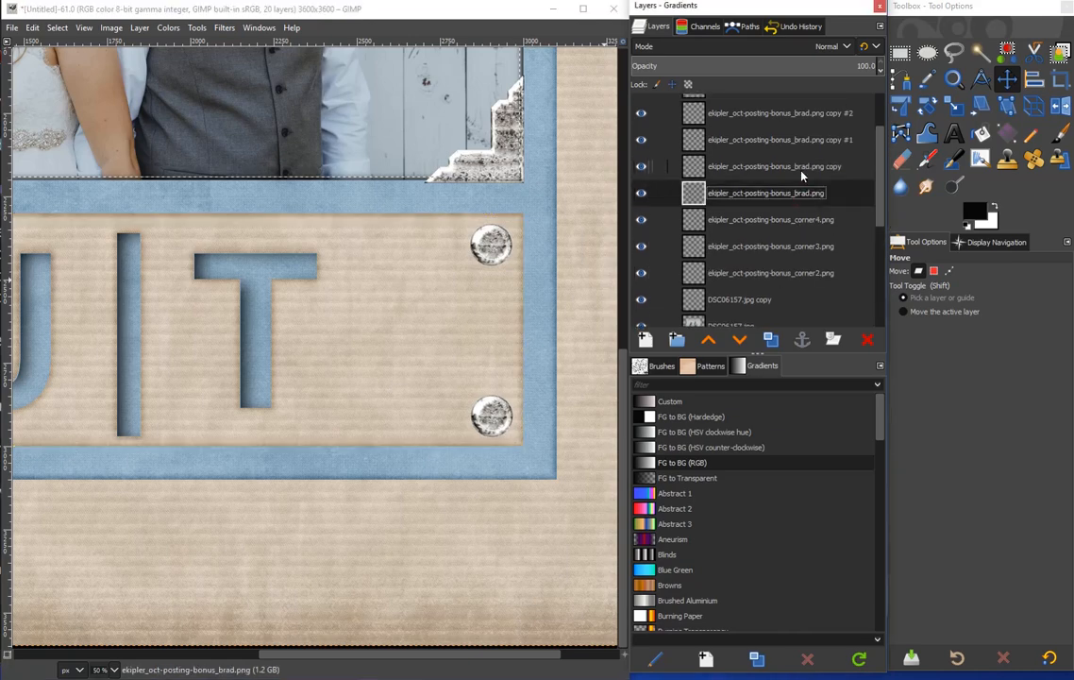
click(803, 177)
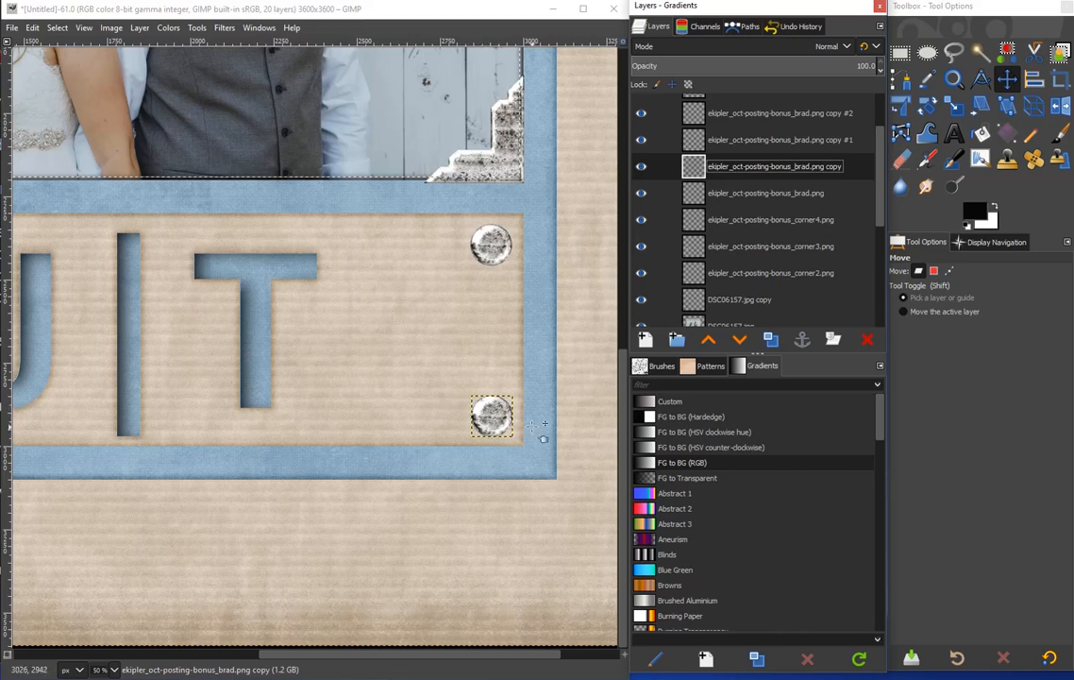
click(741, 192)
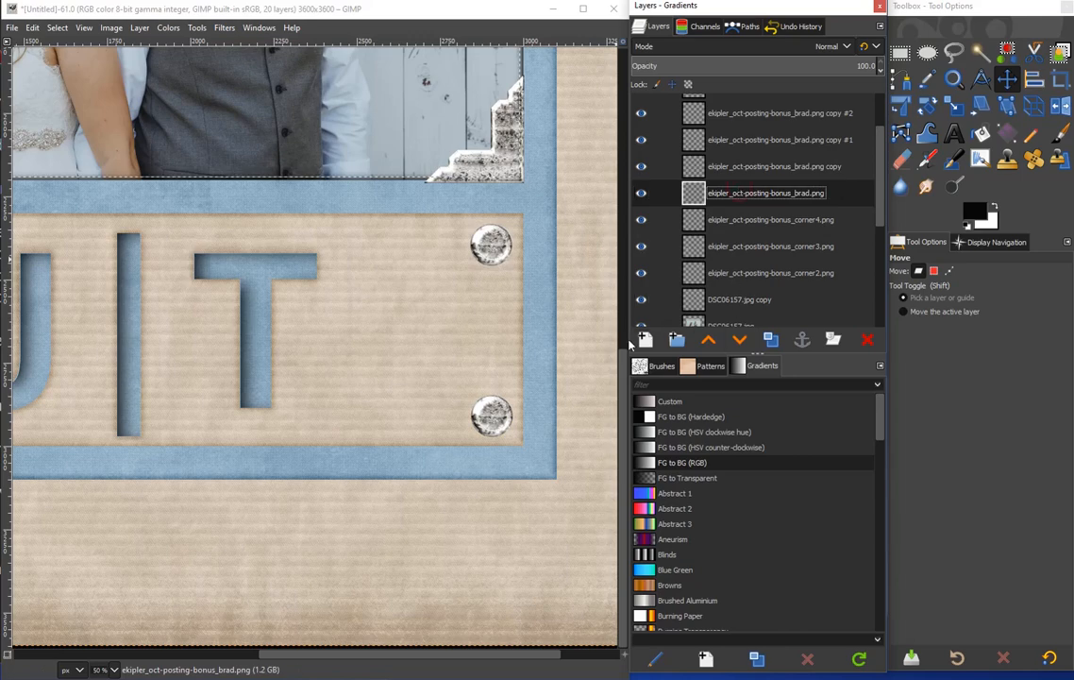
click(645, 341)
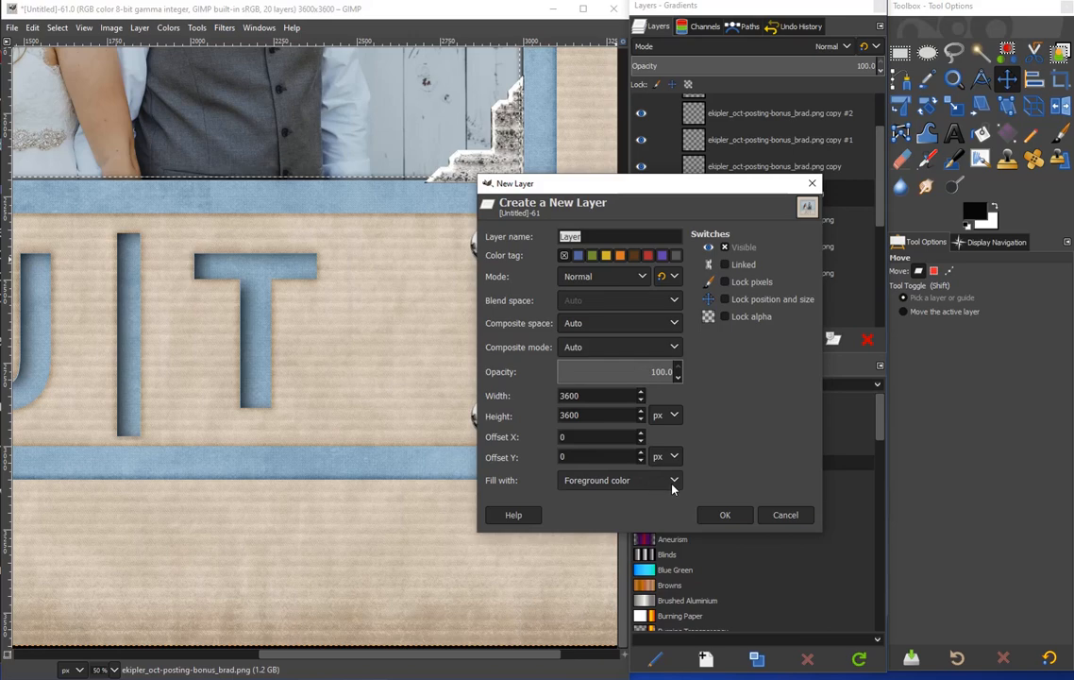
click(672, 486)
click(595, 532)
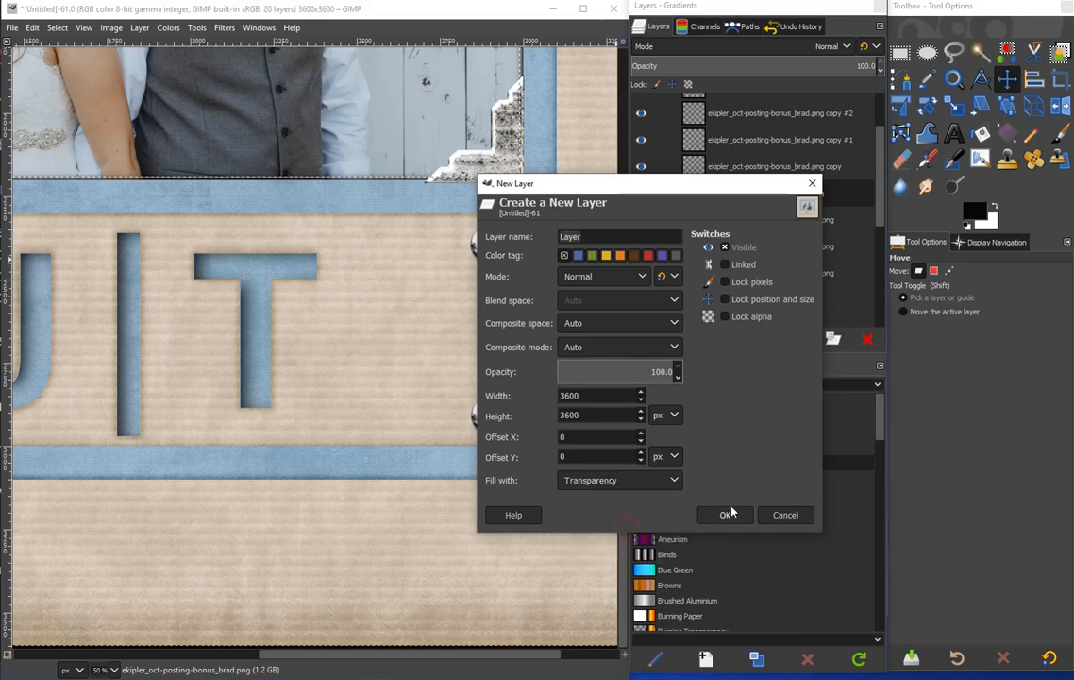
click(728, 513)
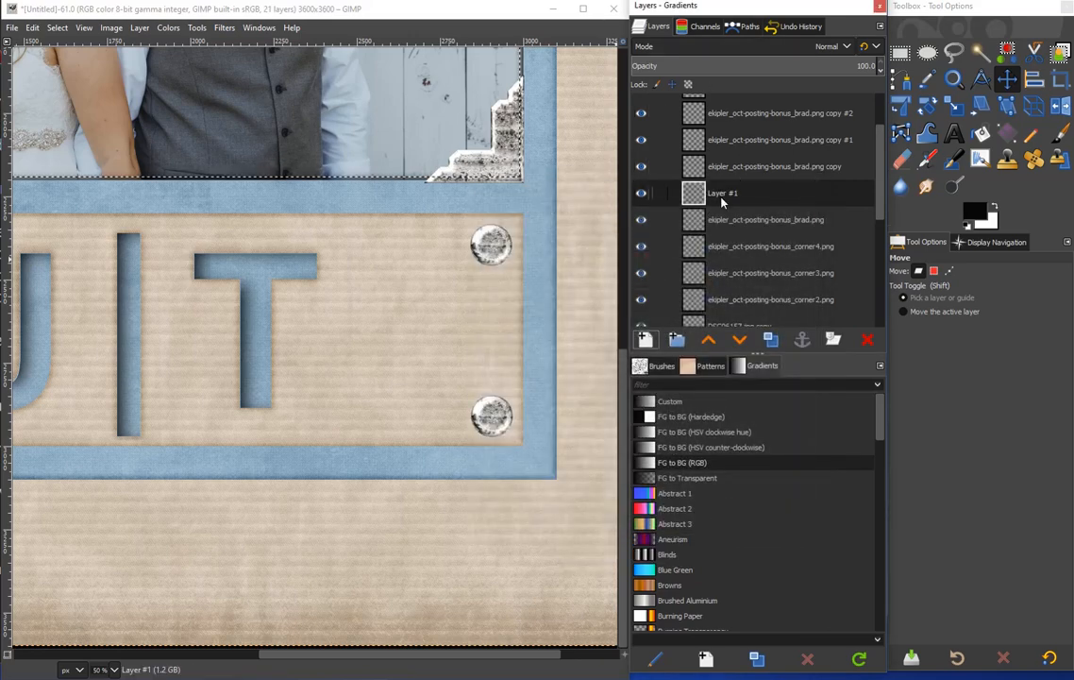
Select the lower-right brad's outline from its alpha, fill it with black on the new layer, and hide the brad layer
click(745, 168)
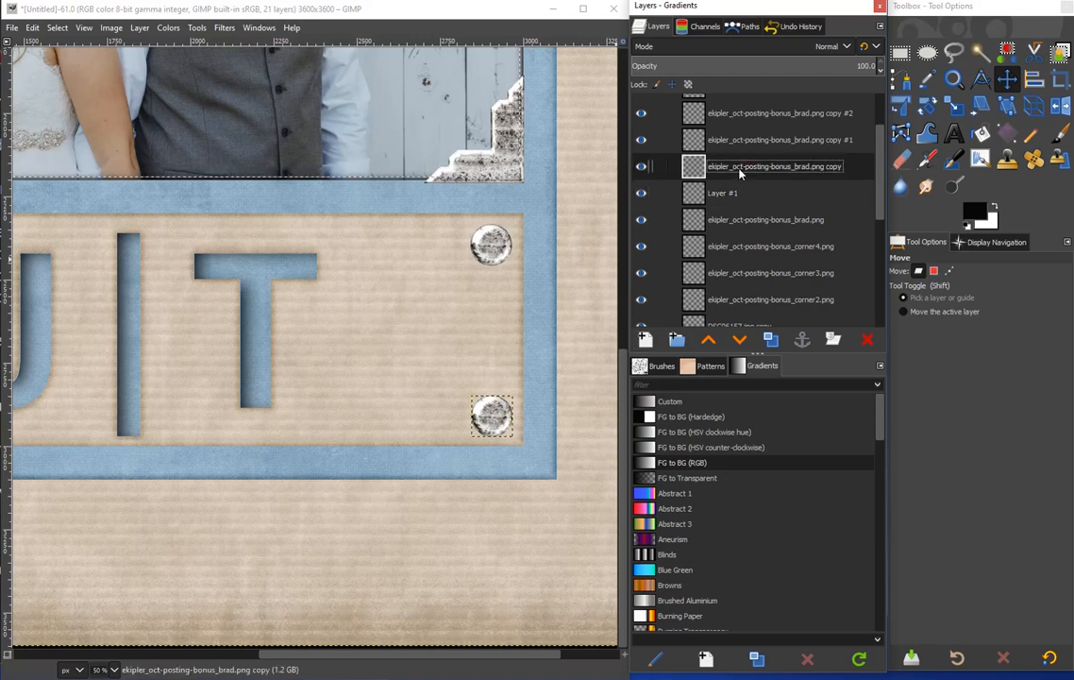
right_click(742, 173)
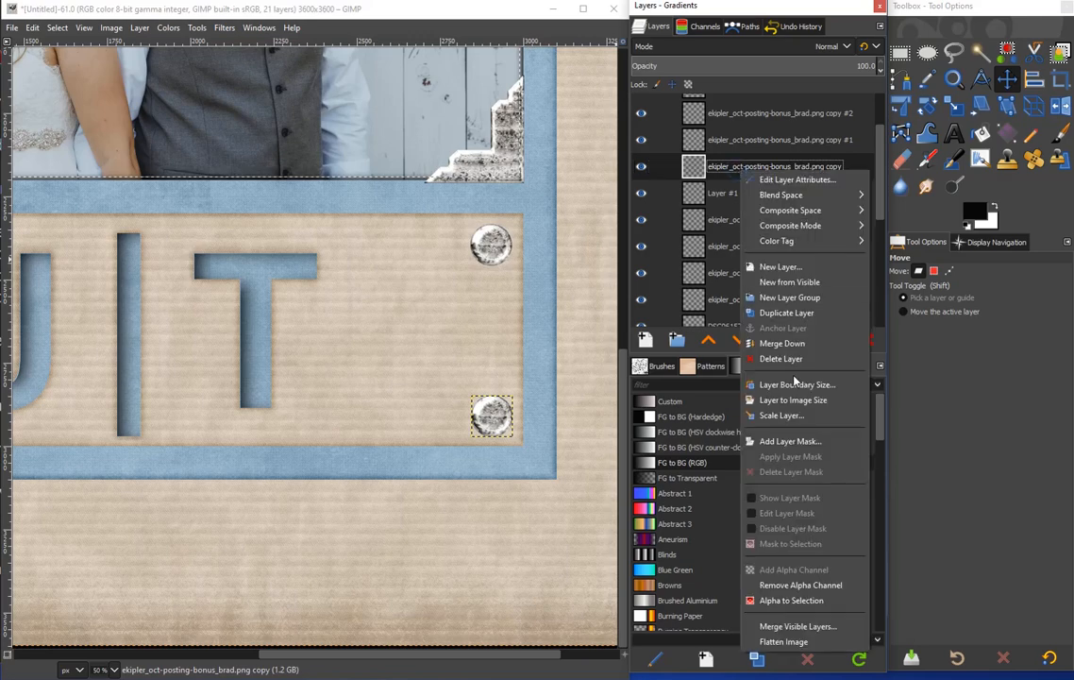
click(805, 605)
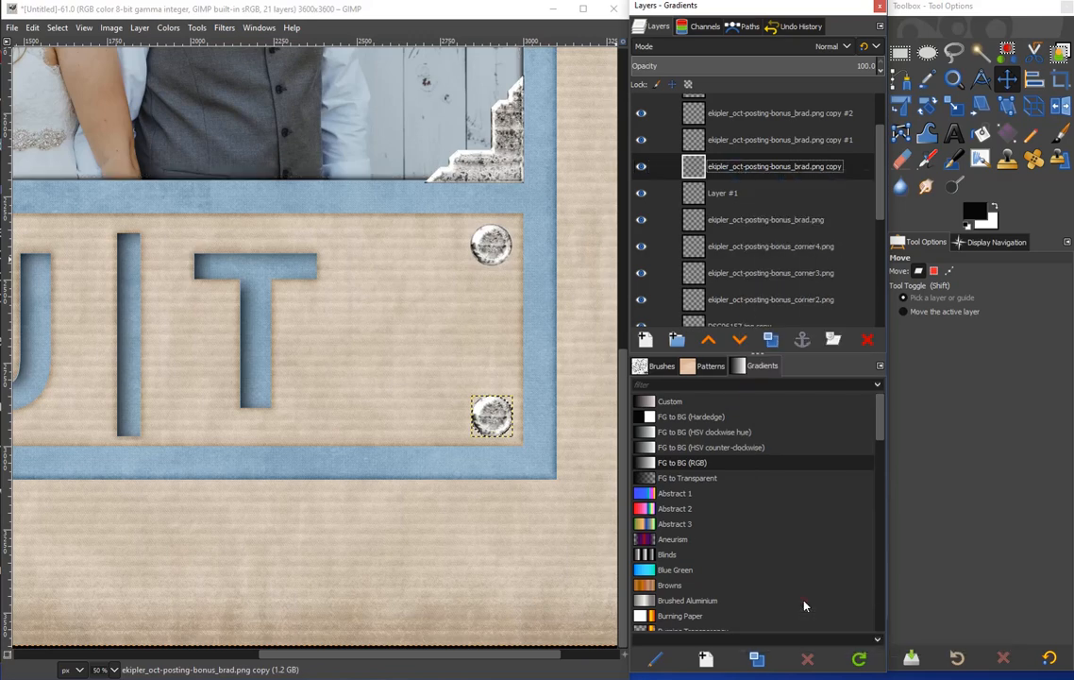
click(770, 197)
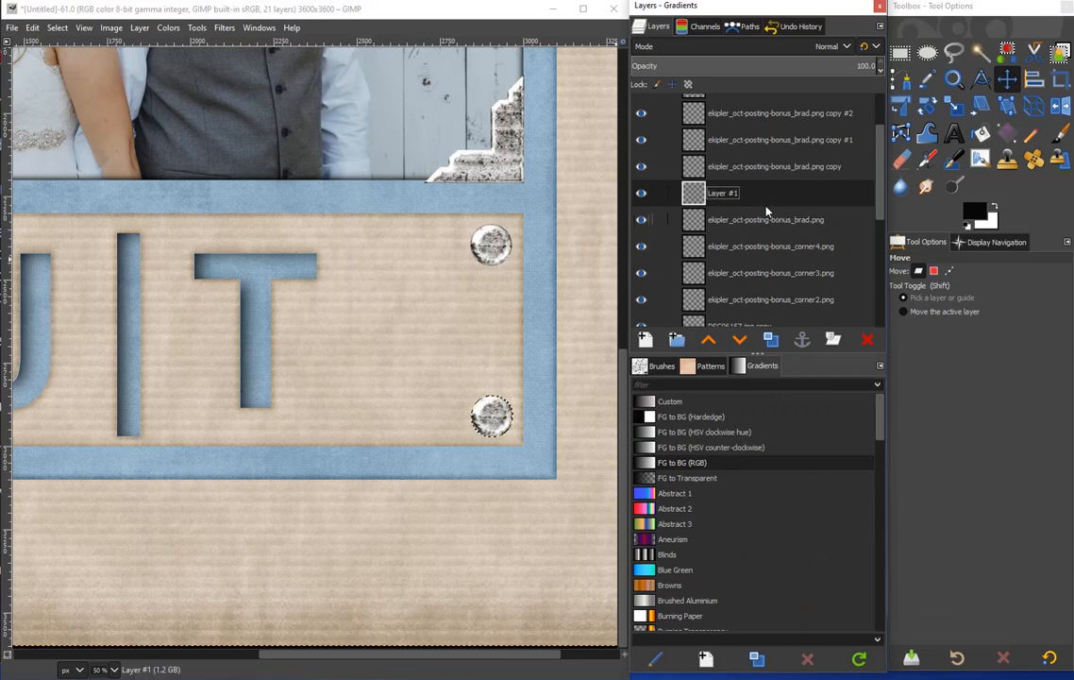
key(shift+b)
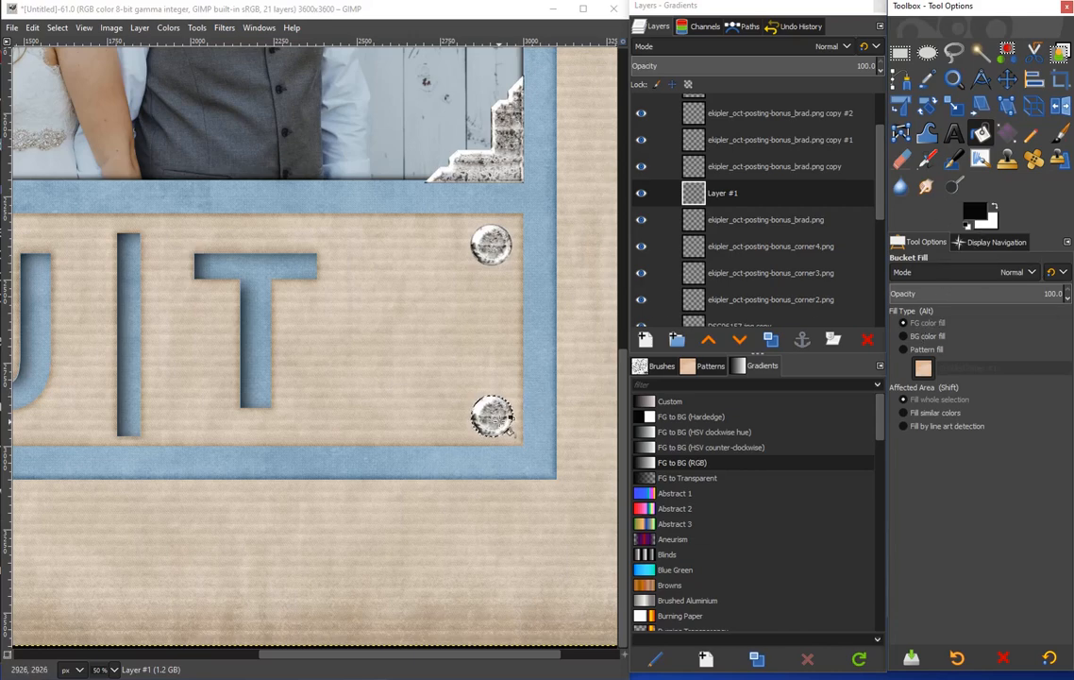
click(498, 421)
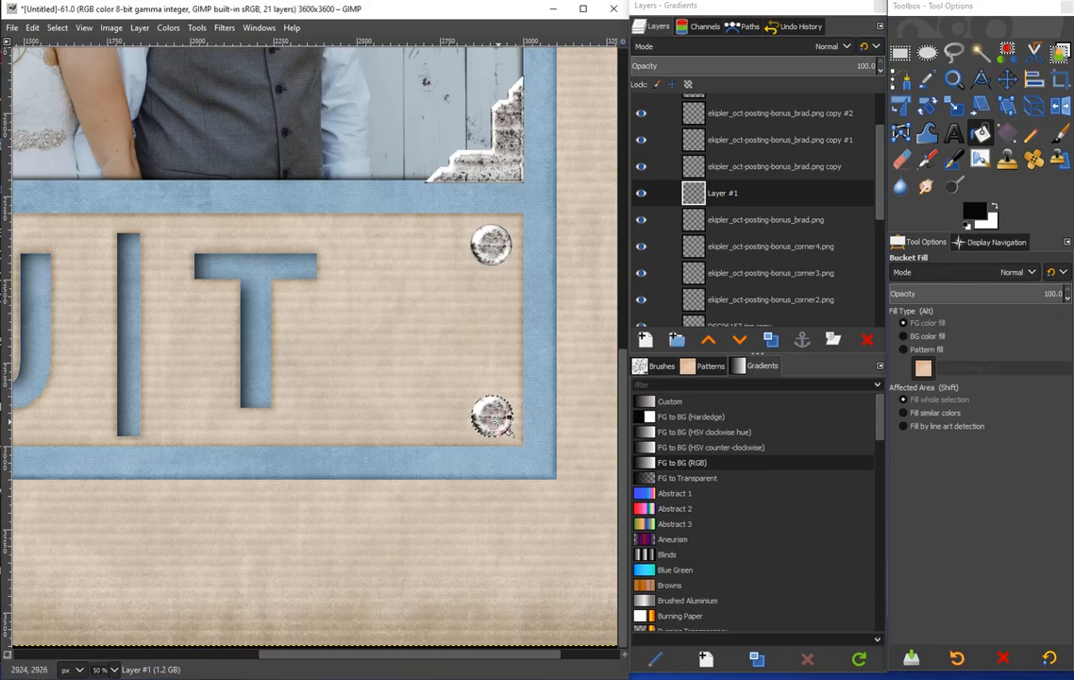
click(643, 167)
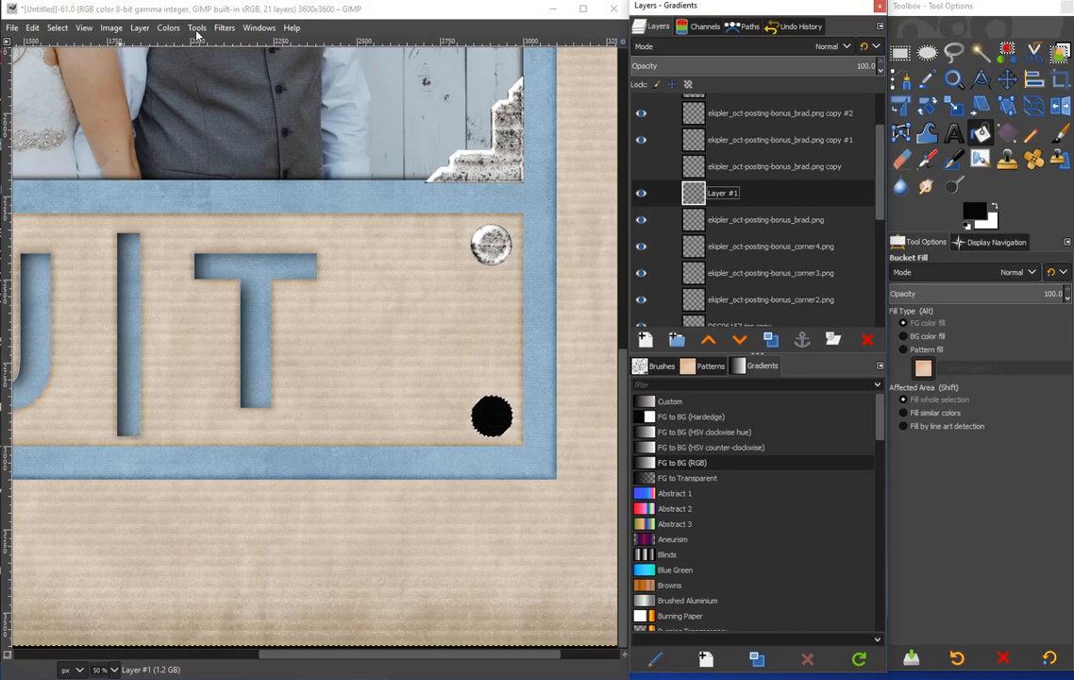
click(224, 27)
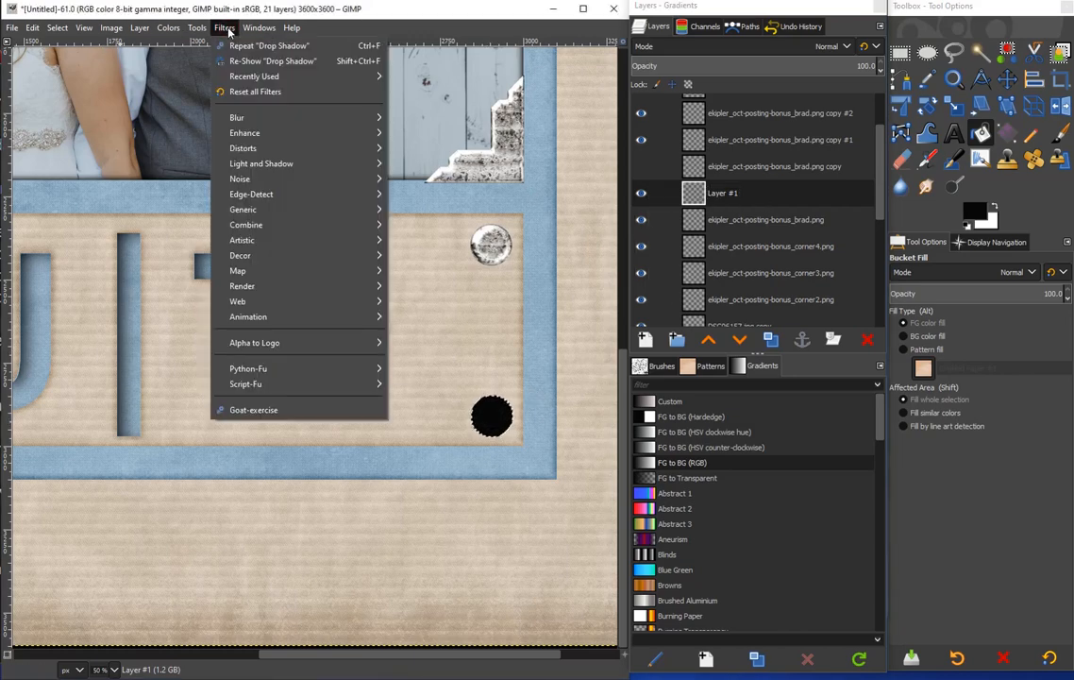
mouse_move(245, 117)
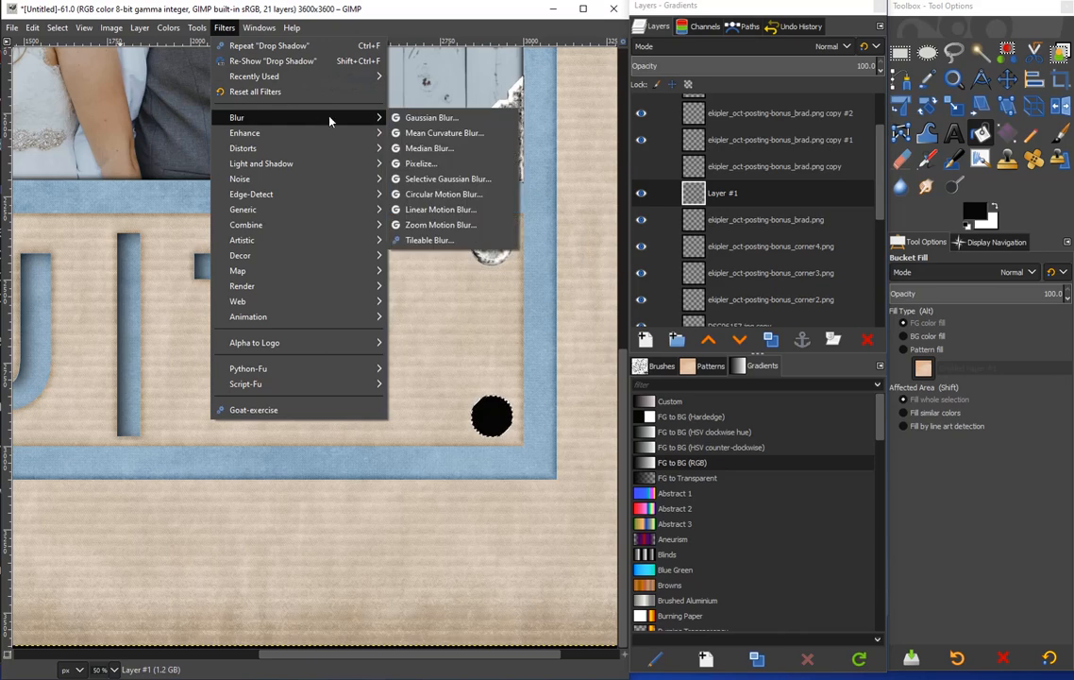
click(420, 117)
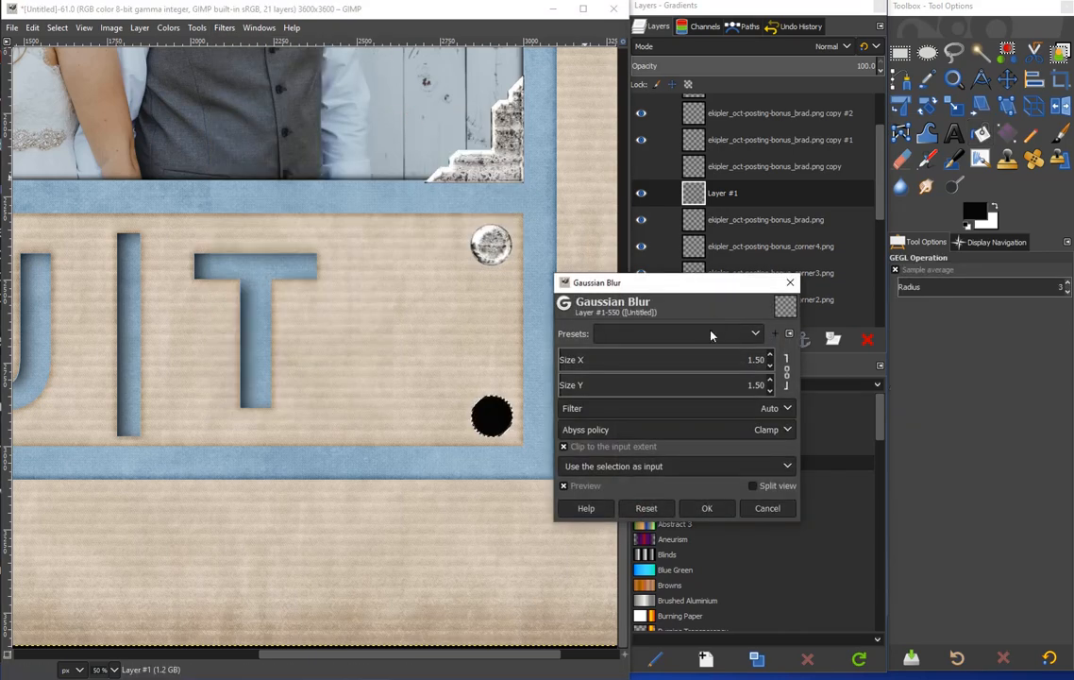
click(594, 358)
drag(595, 359, 600, 359)
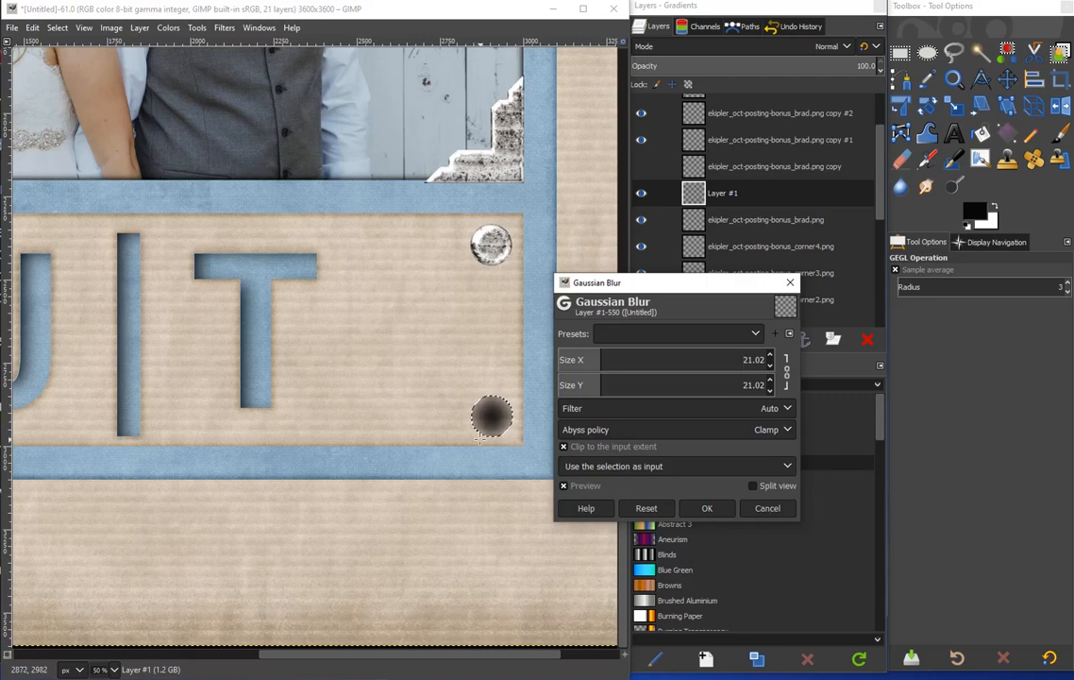
click(769, 508)
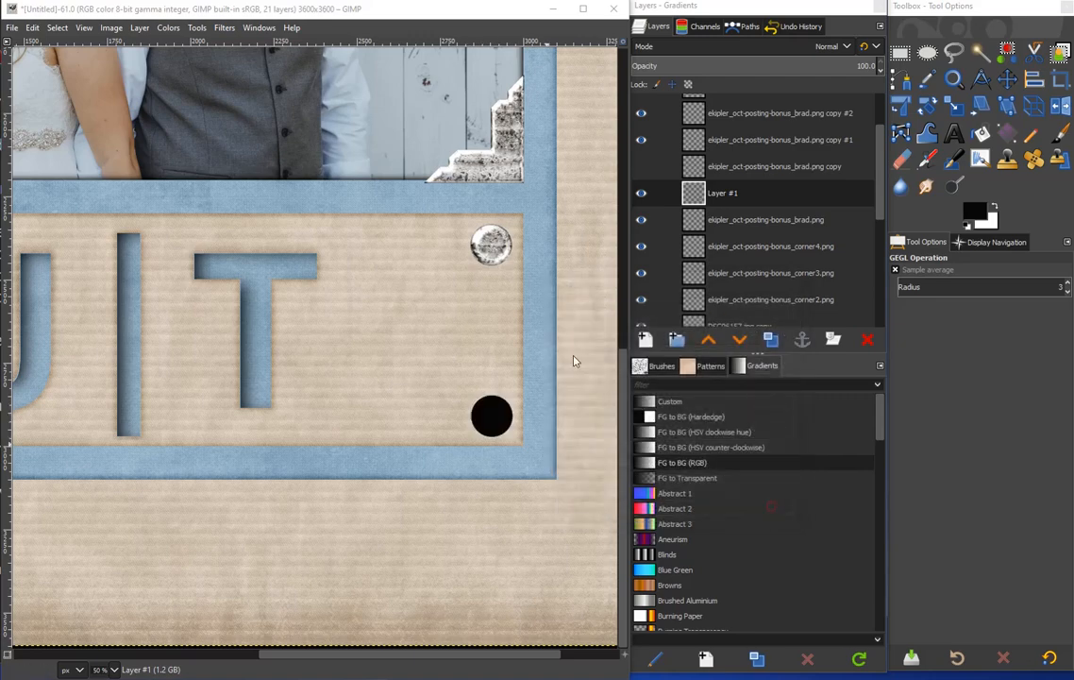
Clear the selection and apply a Gaussian Blur of 21.34 to the lower-right brad's black shape on Layer #1
click(55, 28)
click(91, 63)
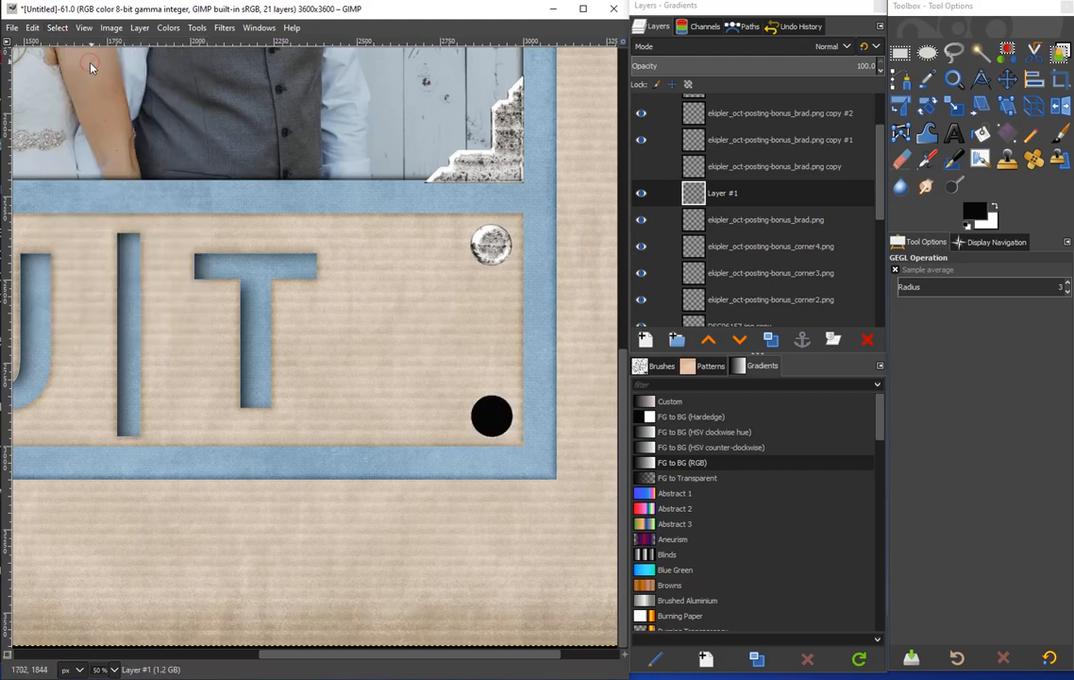
click(224, 28)
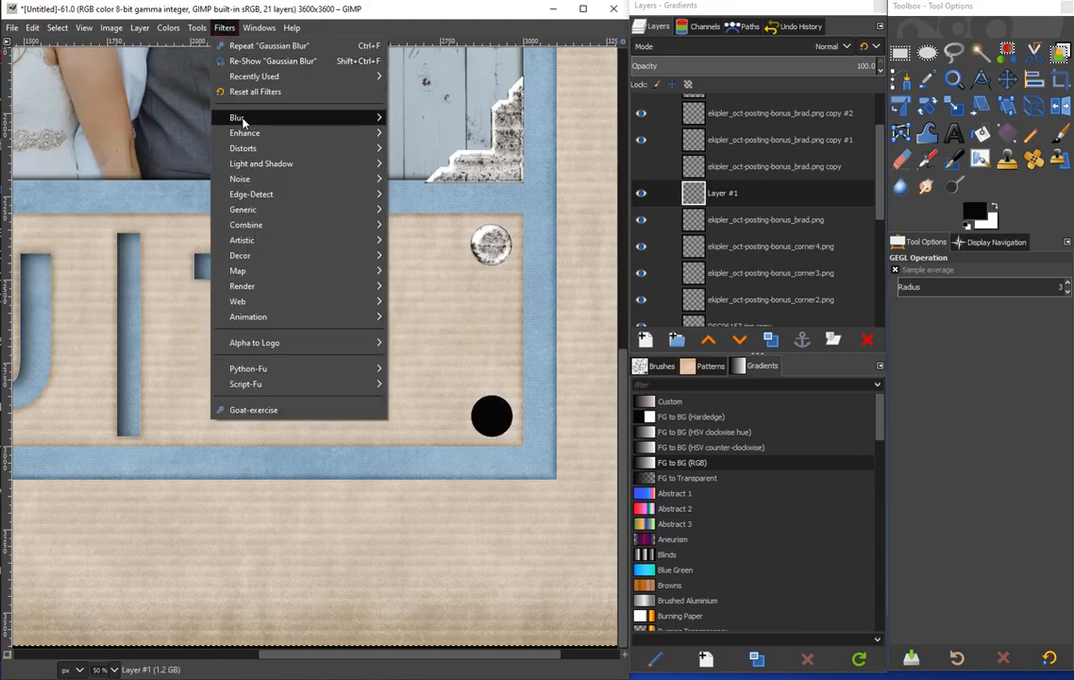
mouse_move(237, 119)
click(425, 116)
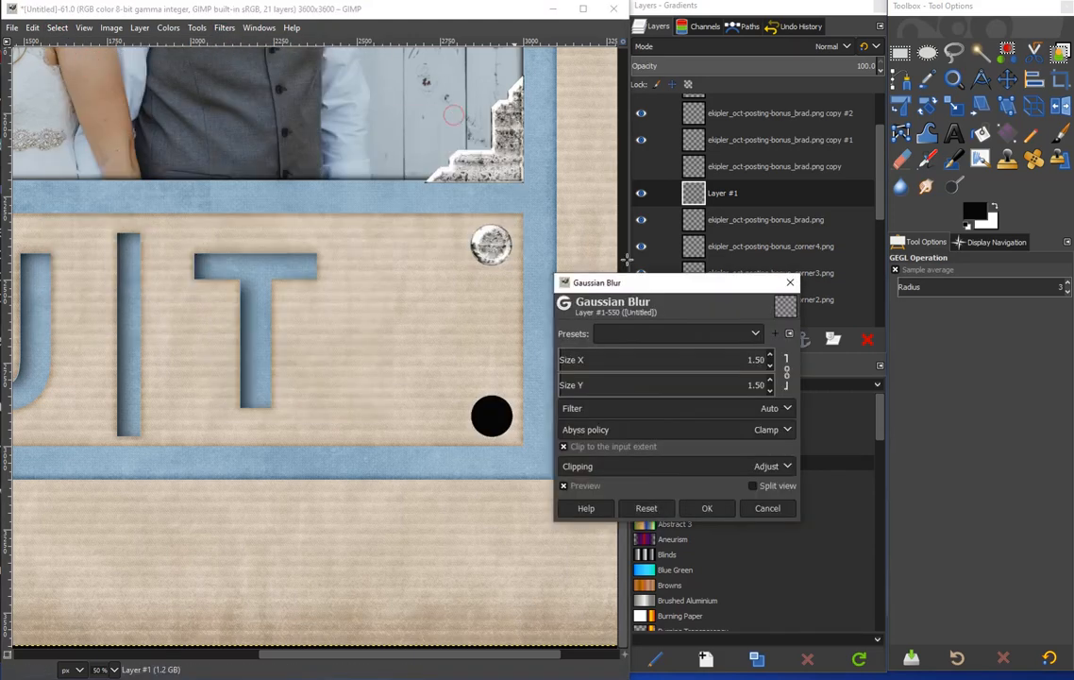
click(602, 361)
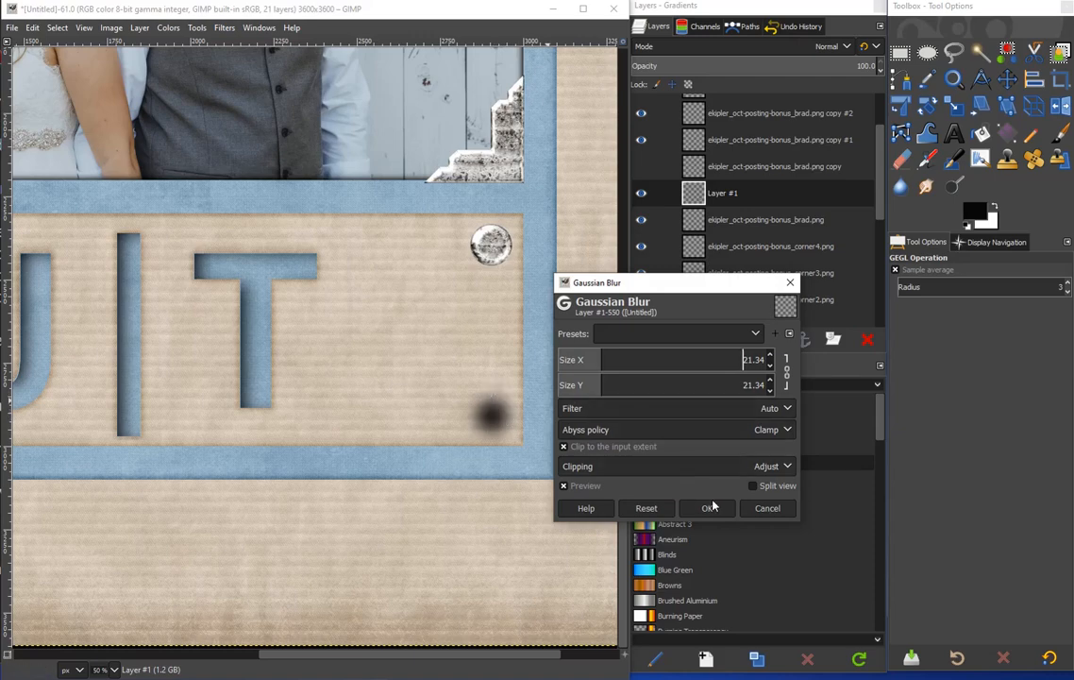
click(720, 509)
Show the lower-right brad's layer again and duplicate the blurred shadow layer beneath it
click(639, 175)
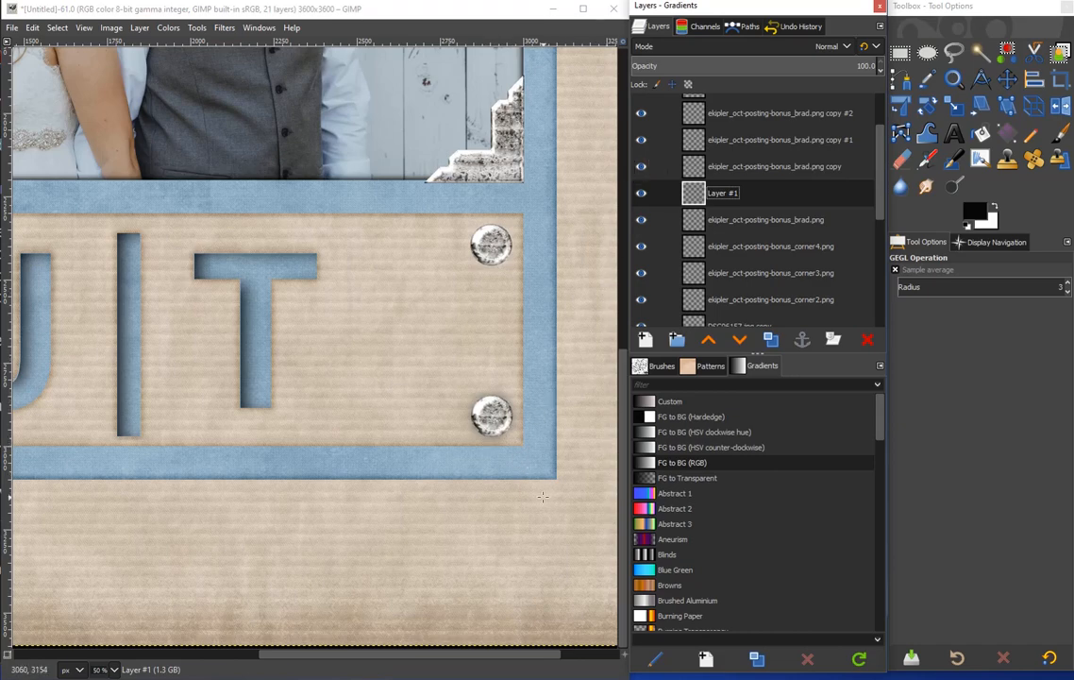
click(772, 340)
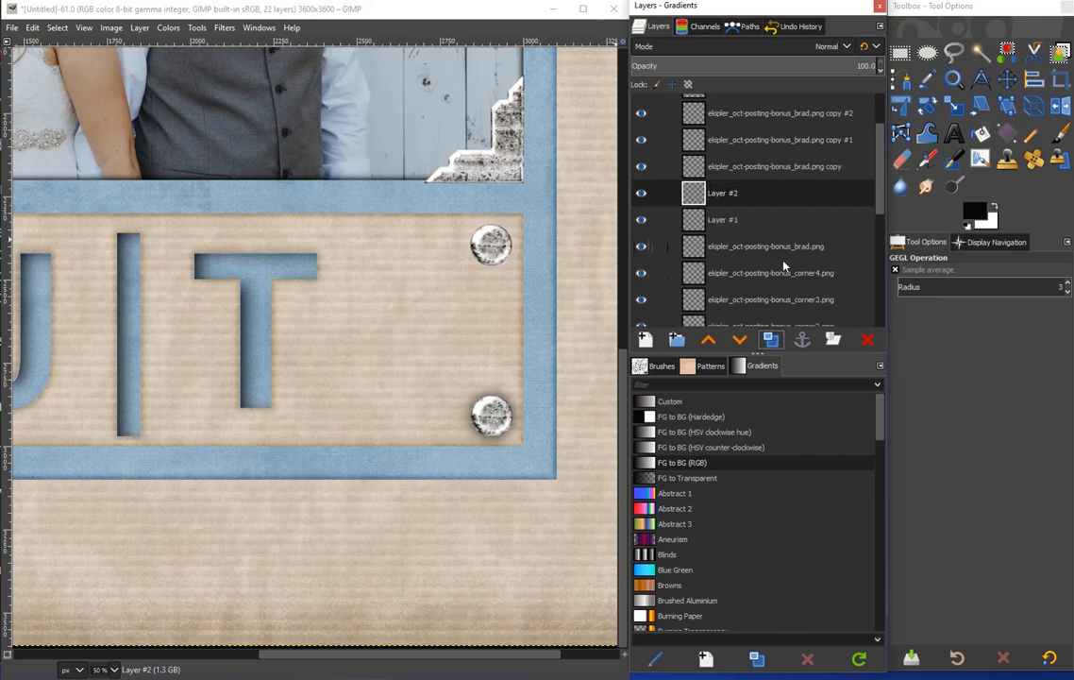
Add a transparent 3600 × 3600 px layer directly beneath the lower-left brad's layer, ekipler_oct-posting-bonus_brad.png copy #1
click(746, 139)
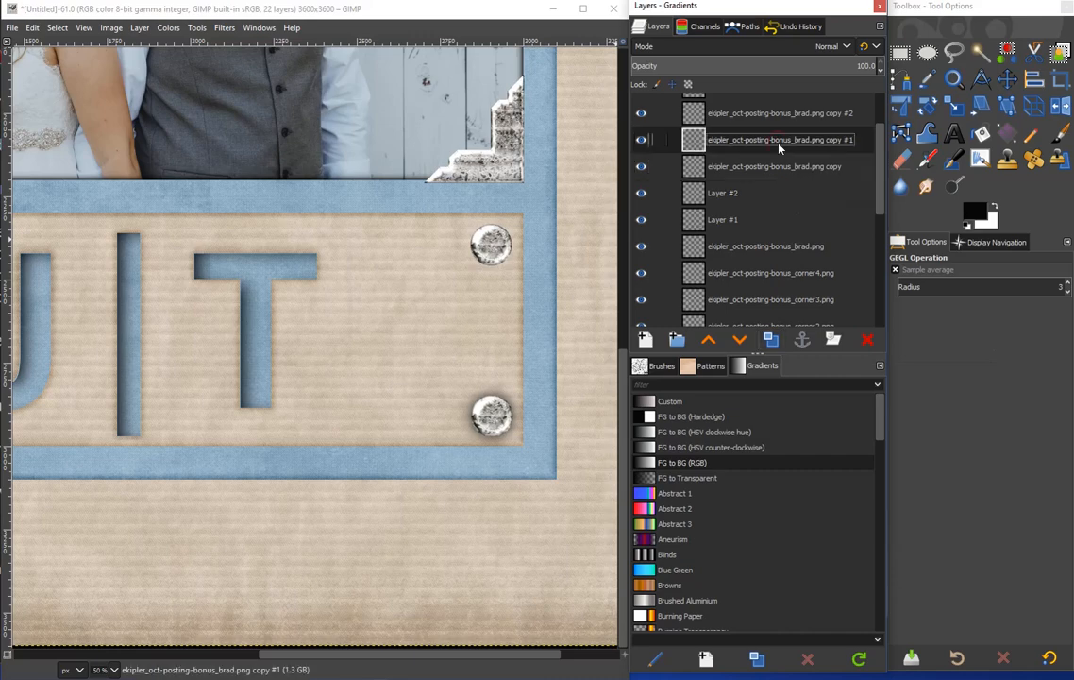
drag(403, 655, 223, 655)
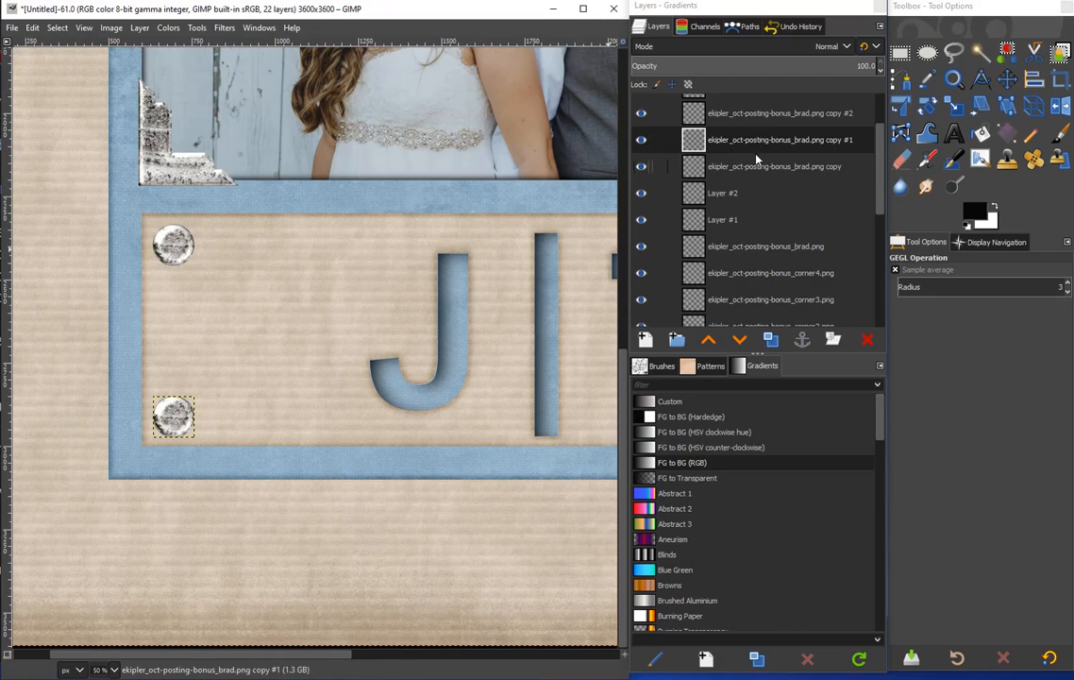
click(755, 167)
click(645, 342)
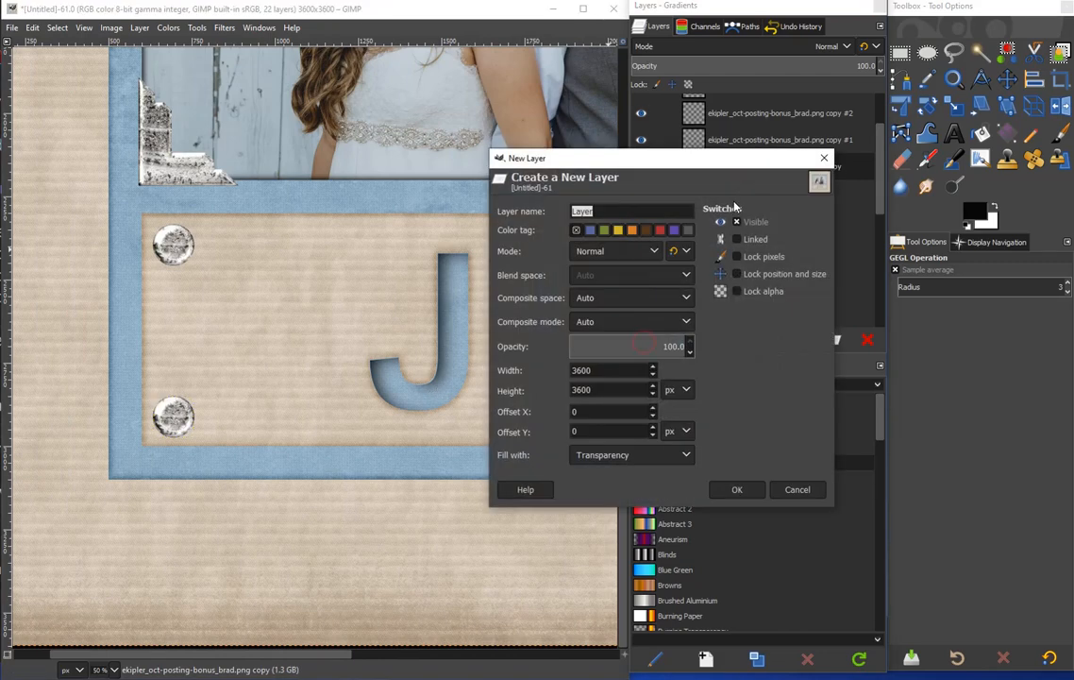
click(738, 489)
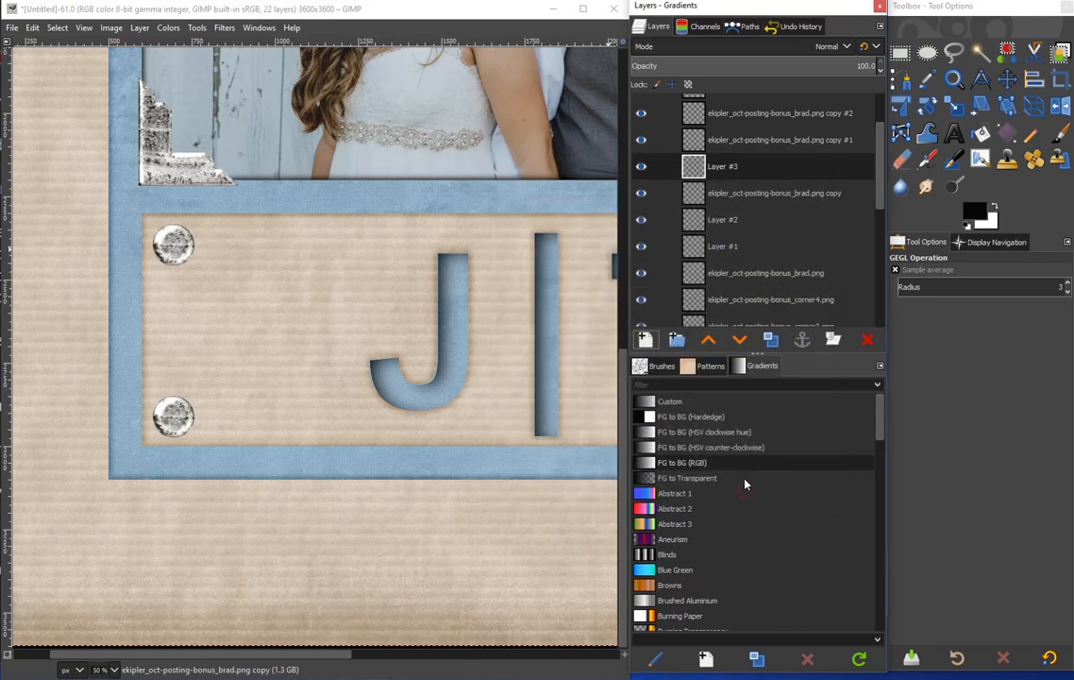
Select the lower-left brad's outline from its alpha, fill it with black on the new layer, and deselect
right_click(760, 140)
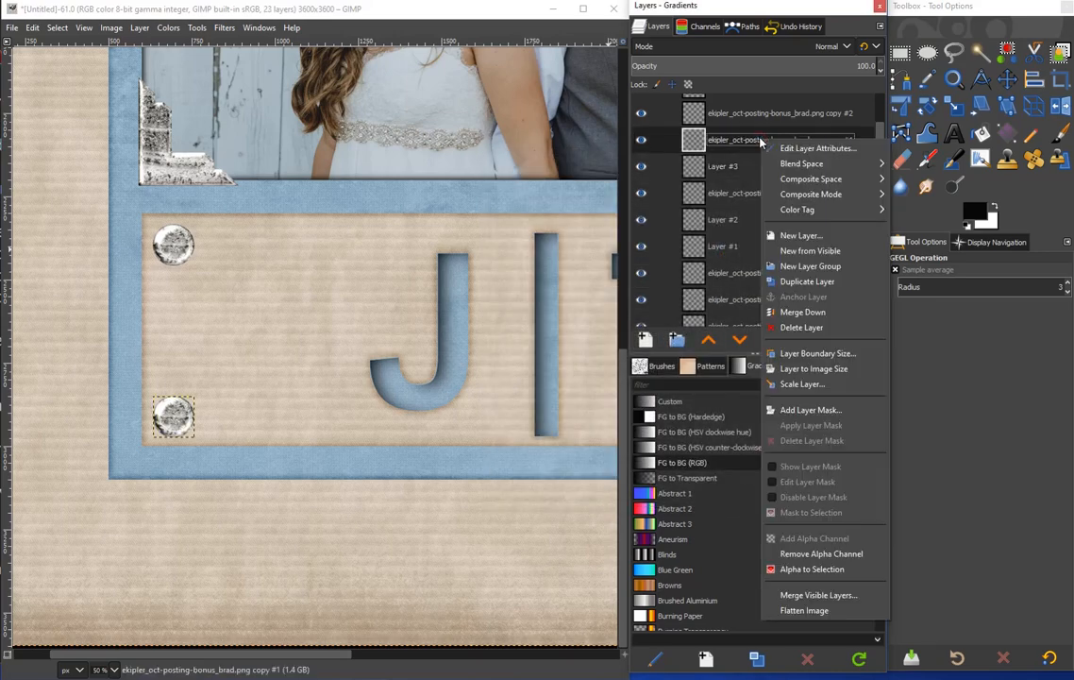
click(812, 569)
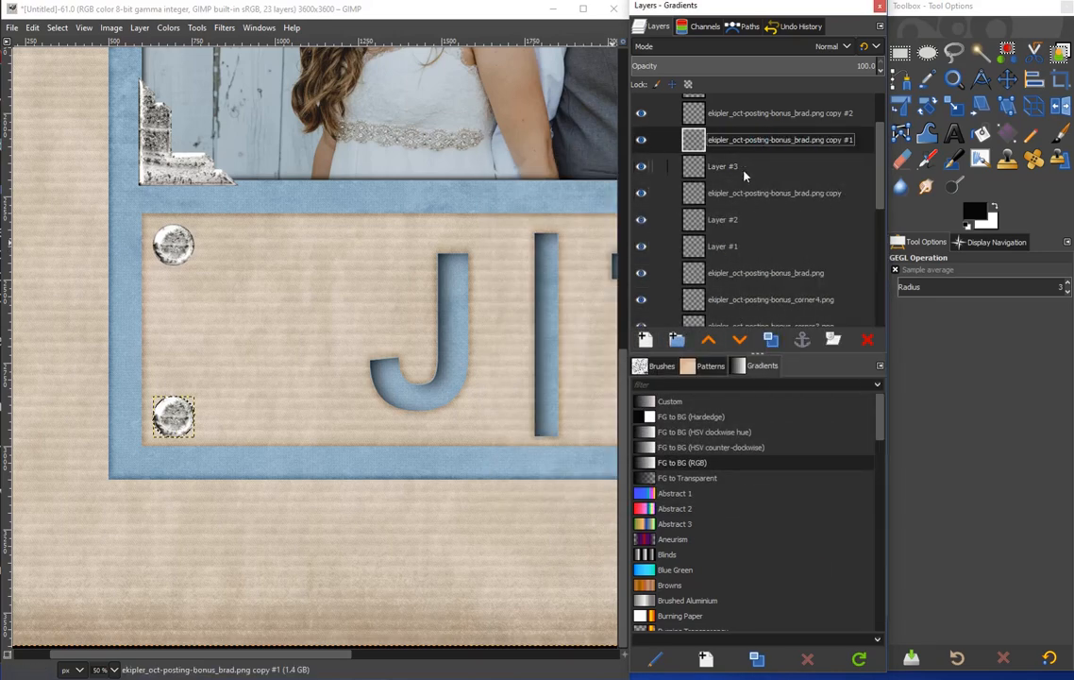
click(679, 165)
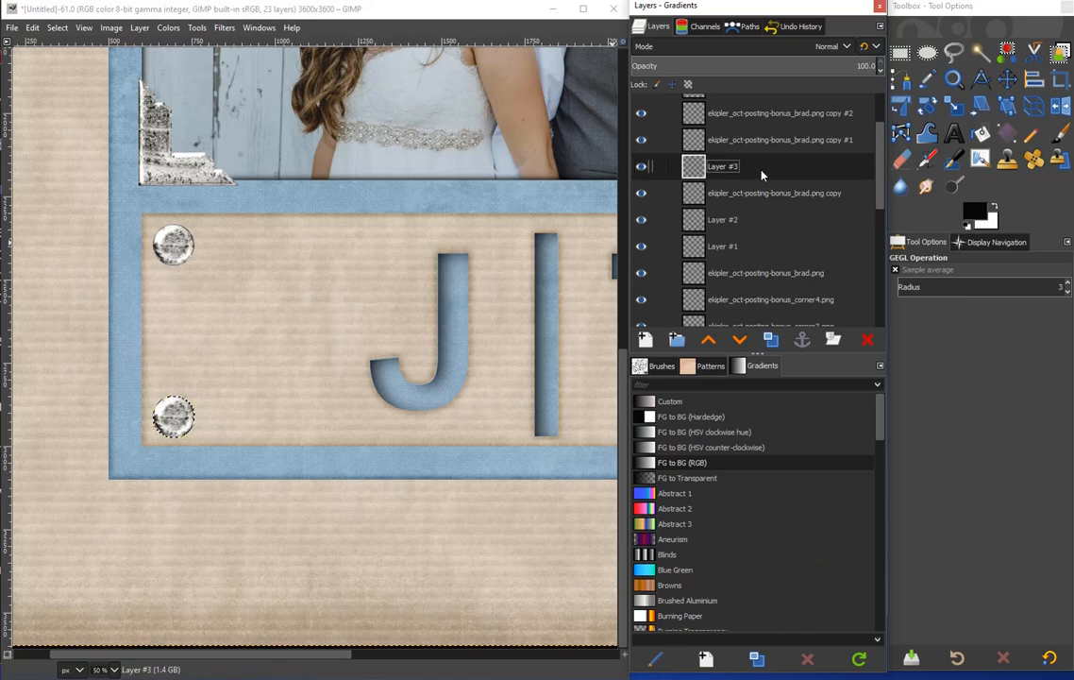
click(981, 133)
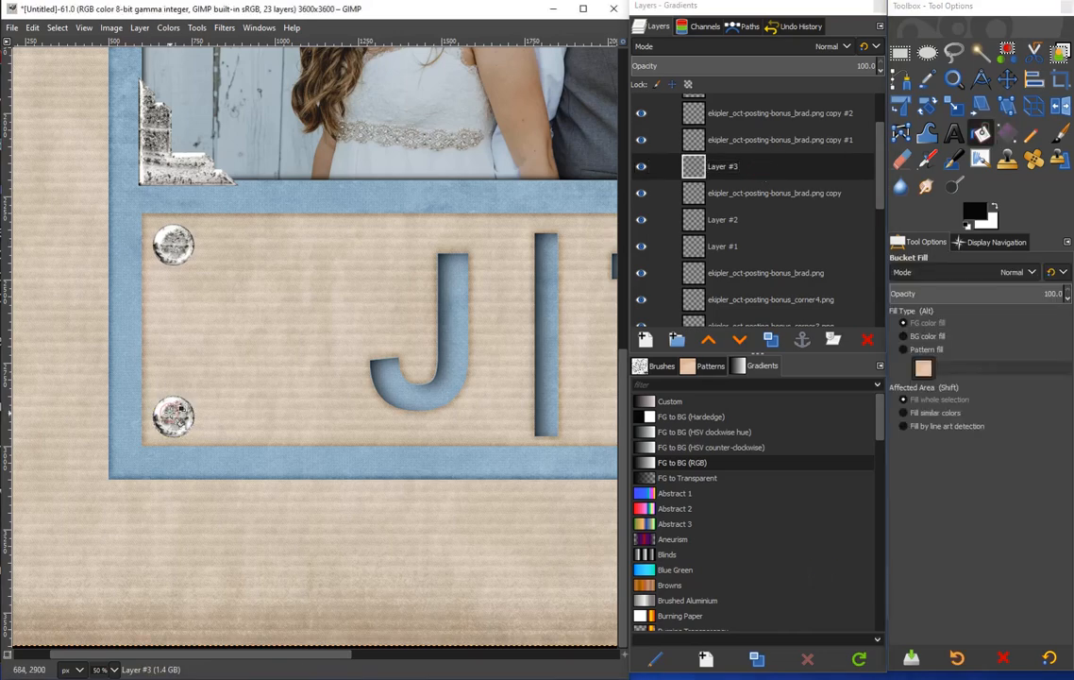
click(57, 28)
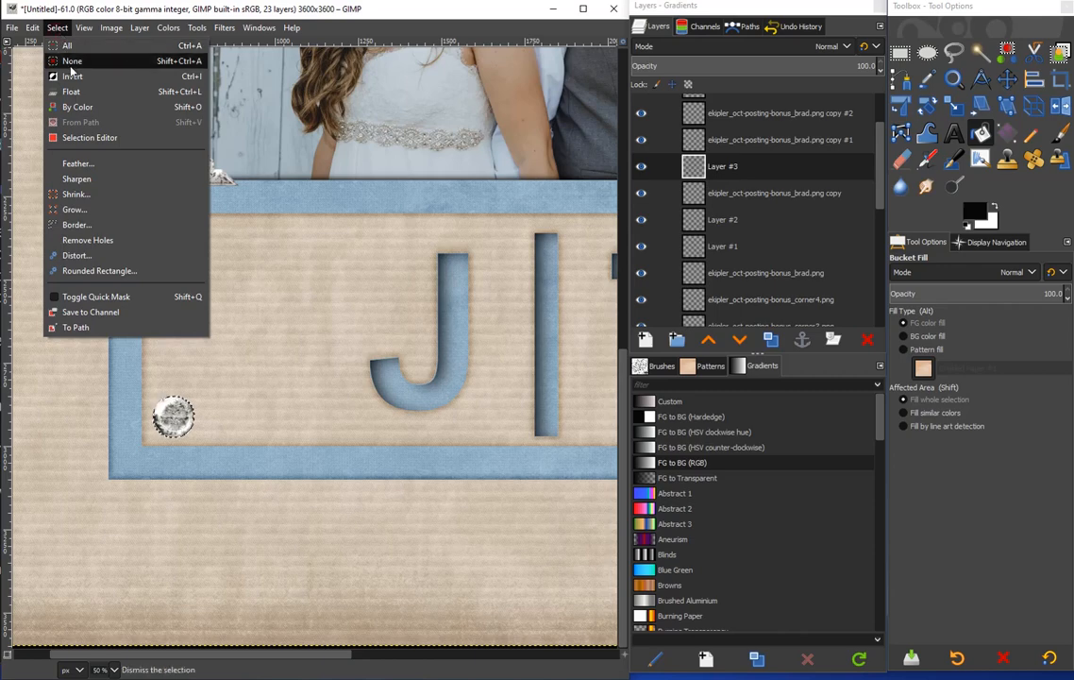
click(68, 61)
Apply a Gaussian Blur of 20.38 to the lower-left brad's black shape and duplicate the blurred layer
click(224, 27)
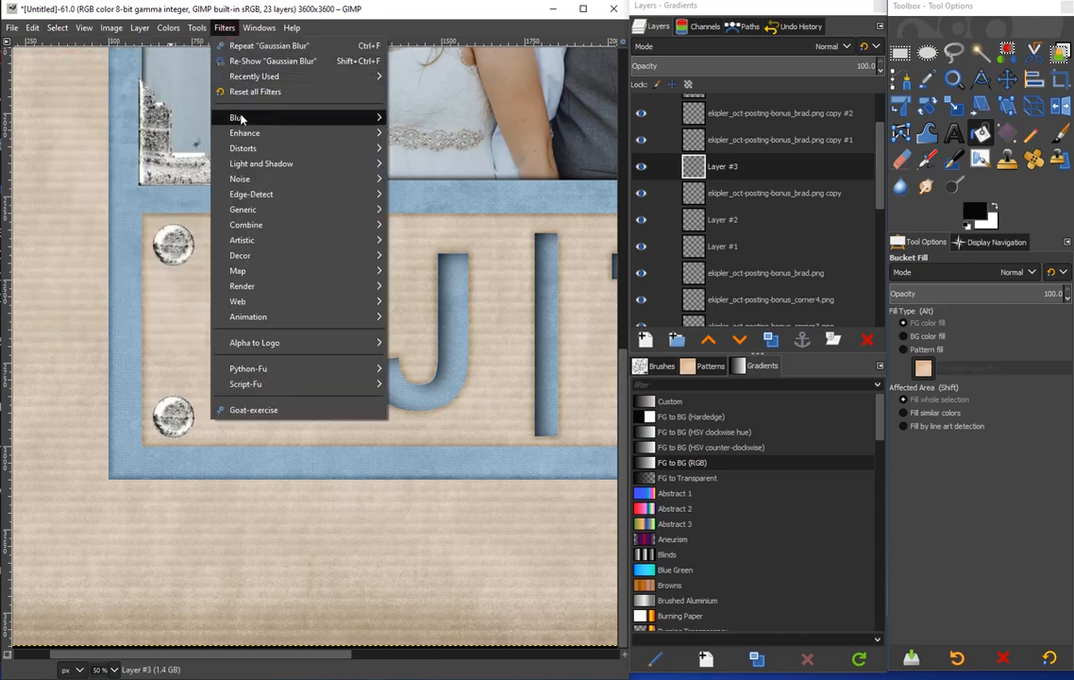
mouse_move(243, 117)
click(446, 117)
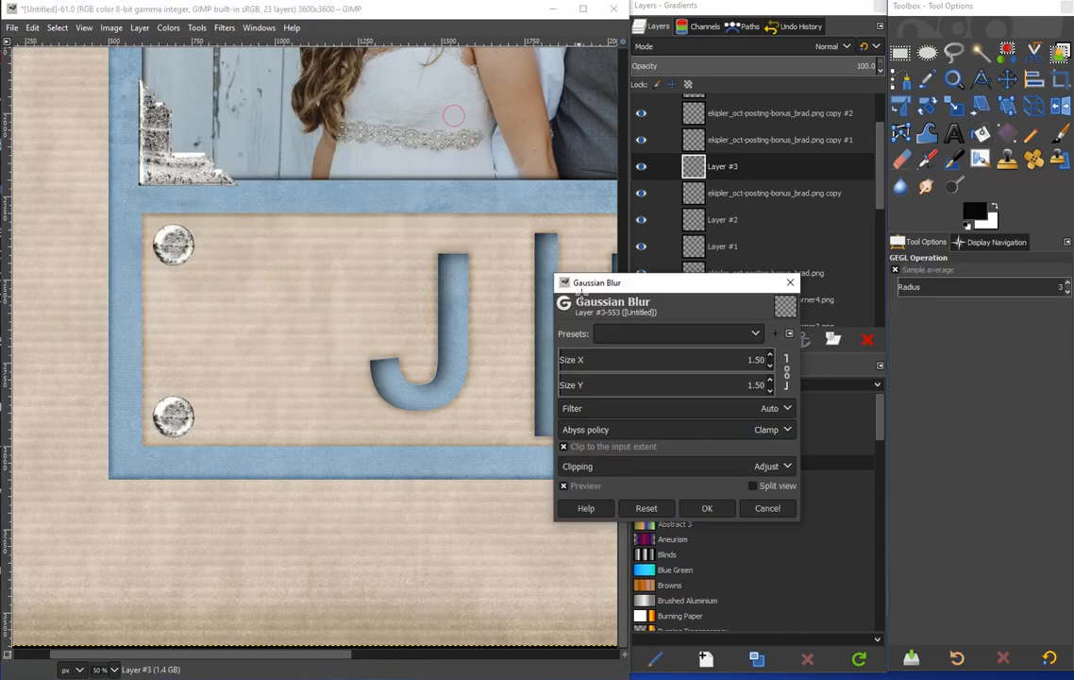
click(600, 359)
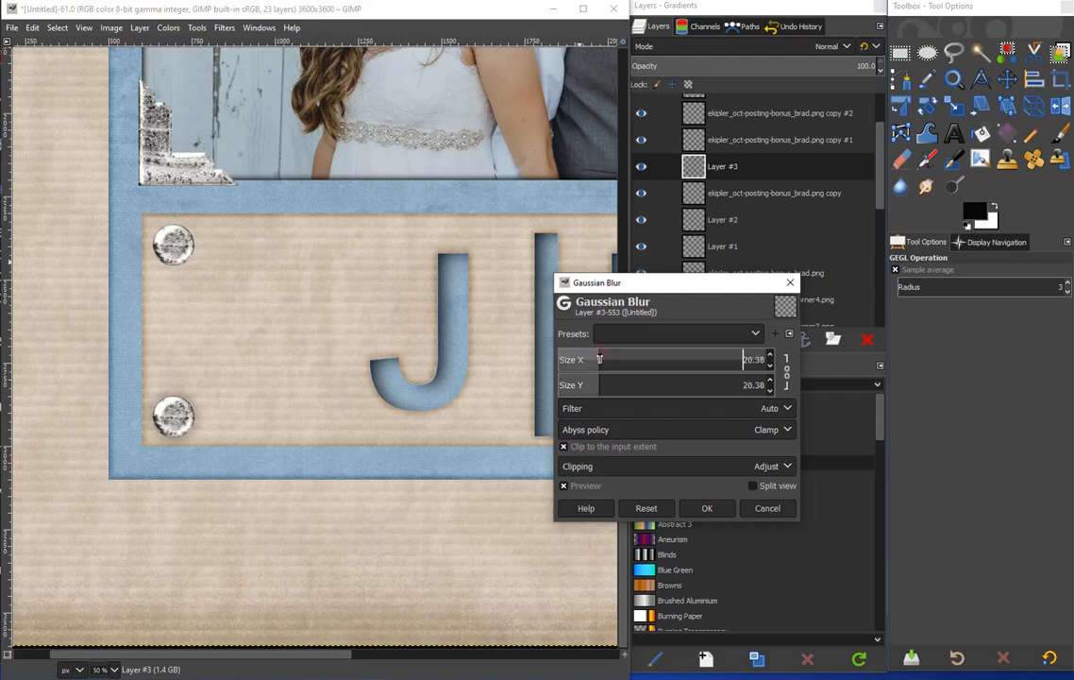
click(707, 508)
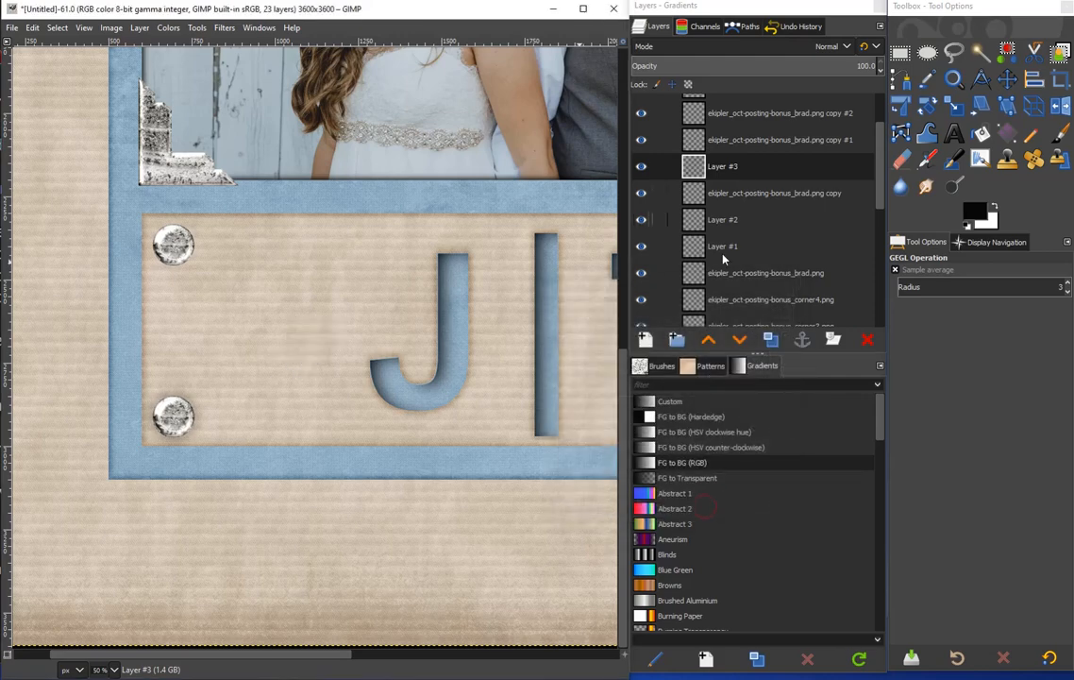
click(742, 173)
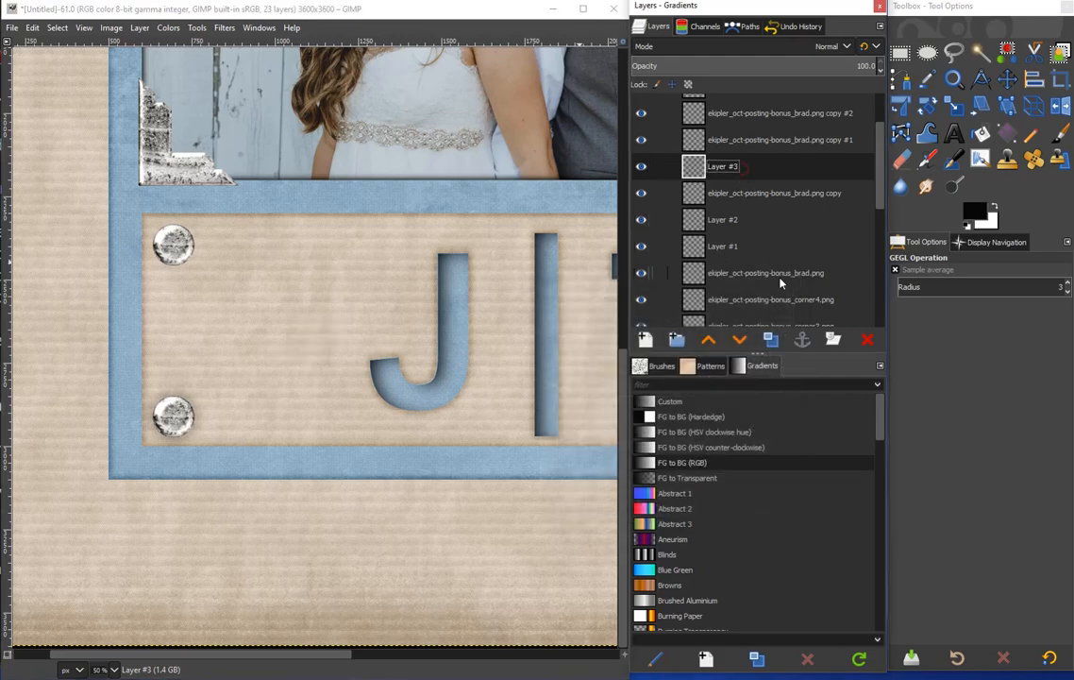
click(771, 339)
Add a transparent 3600 × 3600 px layer directly beneath the upper-right brad's layer, ekipler_oct-posting-bonus_brad.png copy #2
click(744, 124)
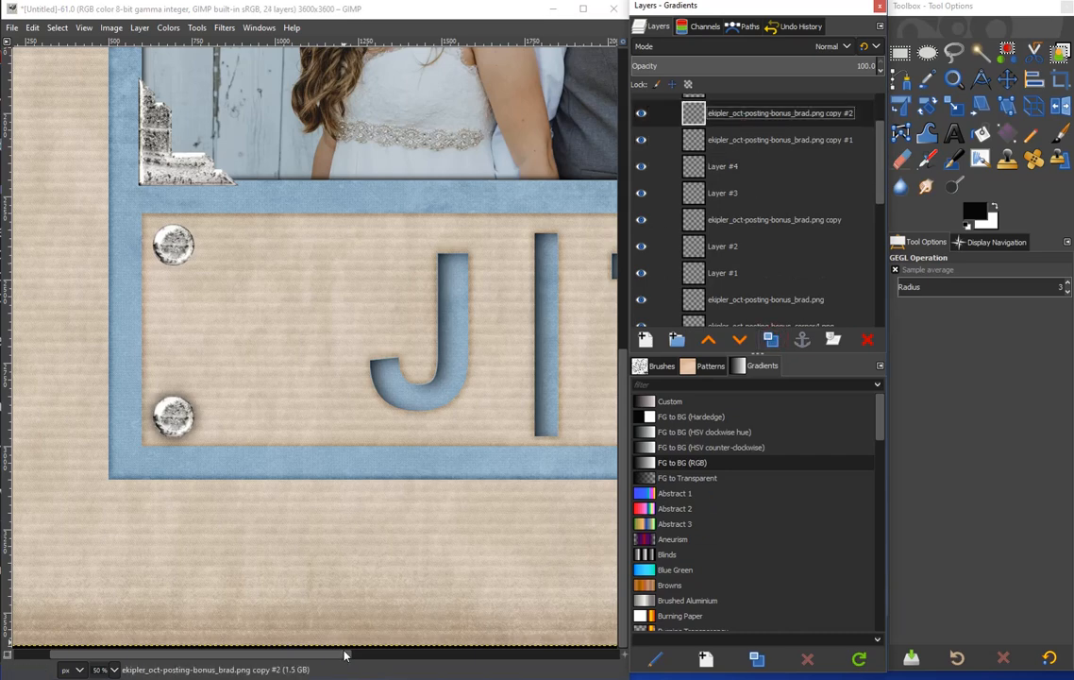
drag(345, 654, 563, 654)
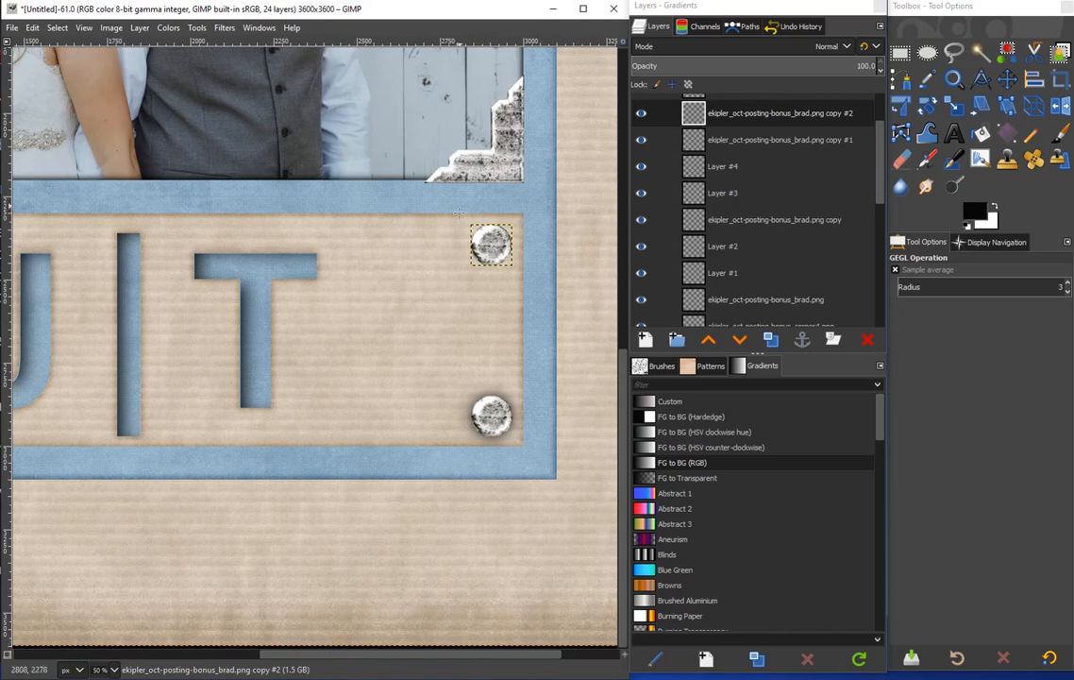
click(664, 128)
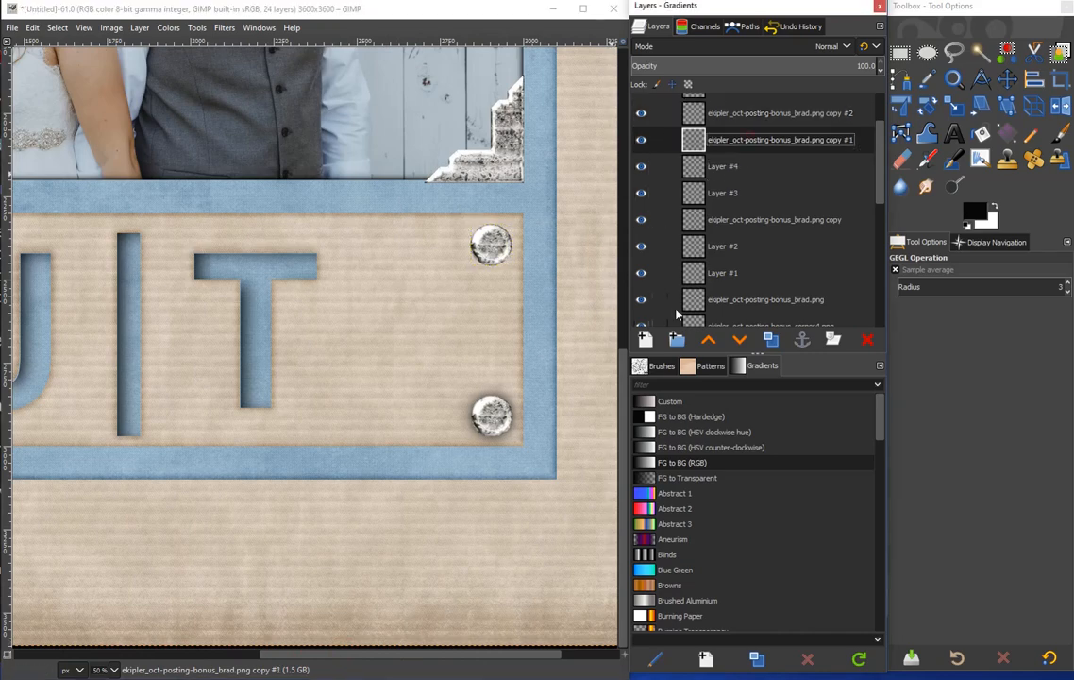
click(645, 340)
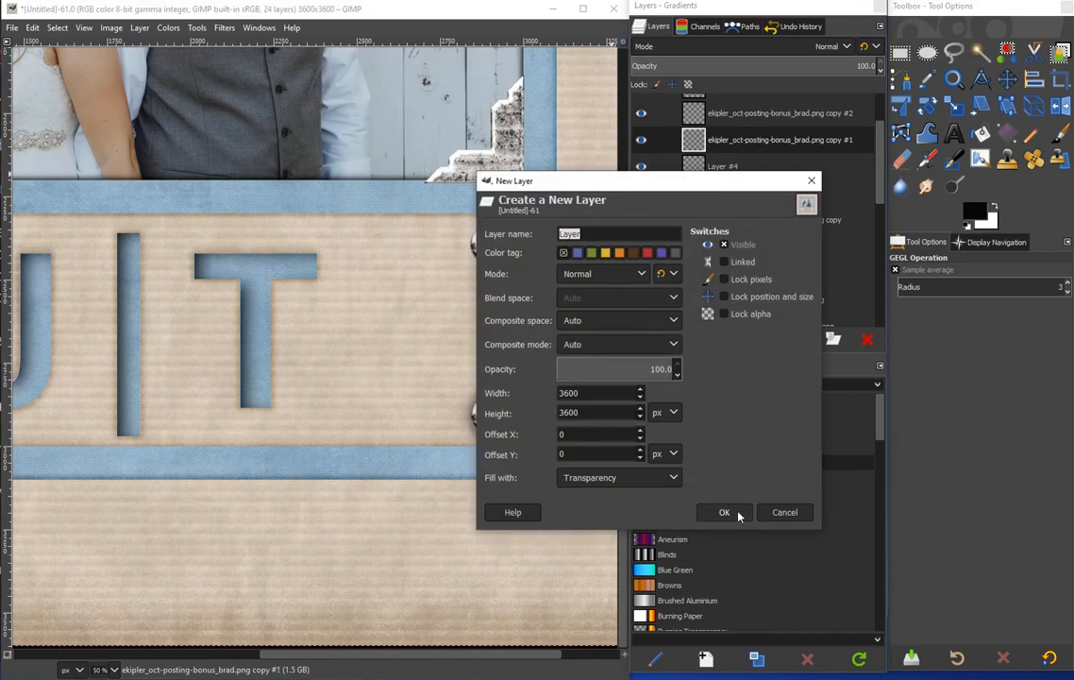
click(724, 511)
Select the upper-right brad's outline from its alpha, fill it with black on the new layer, and deselect
click(761, 115)
right_click(761, 120)
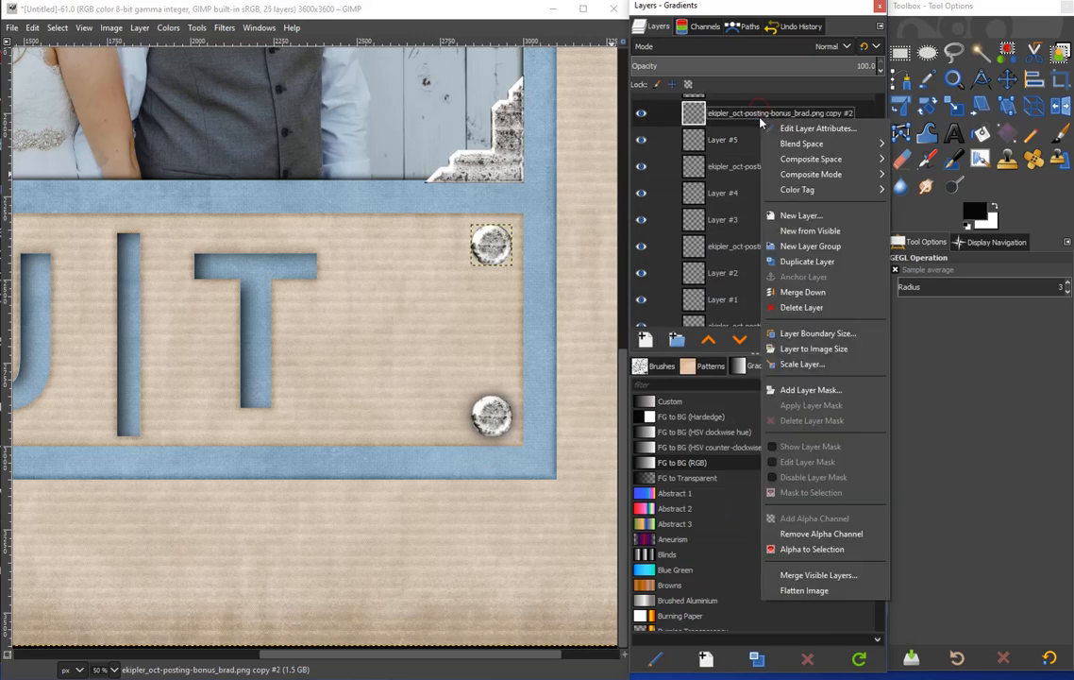
click(839, 550)
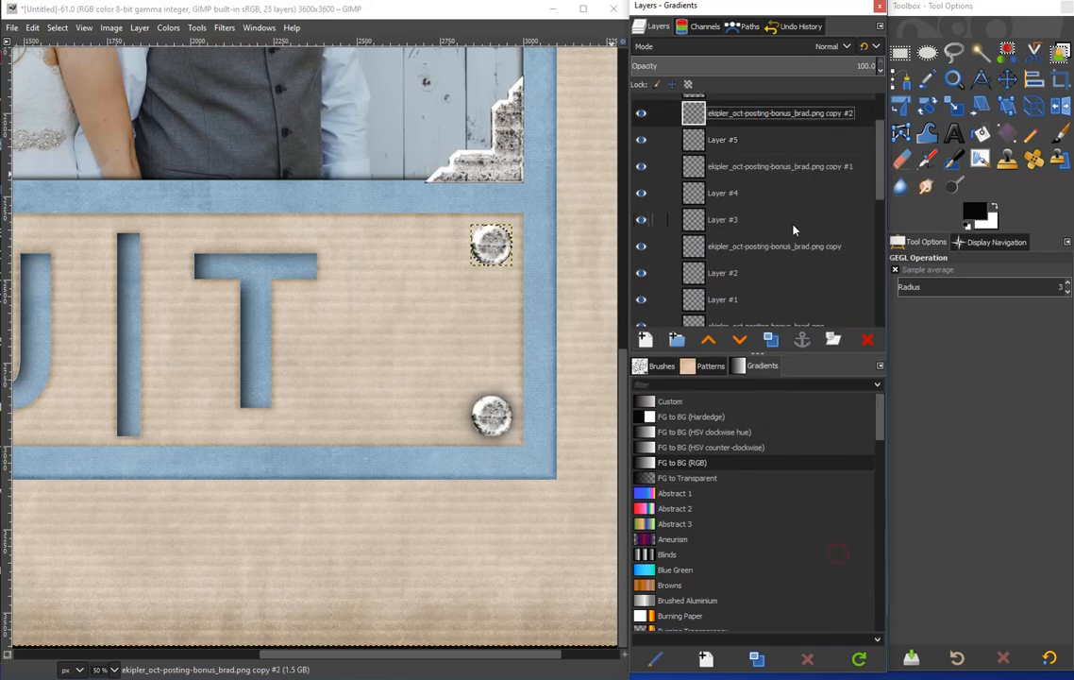
click(755, 141)
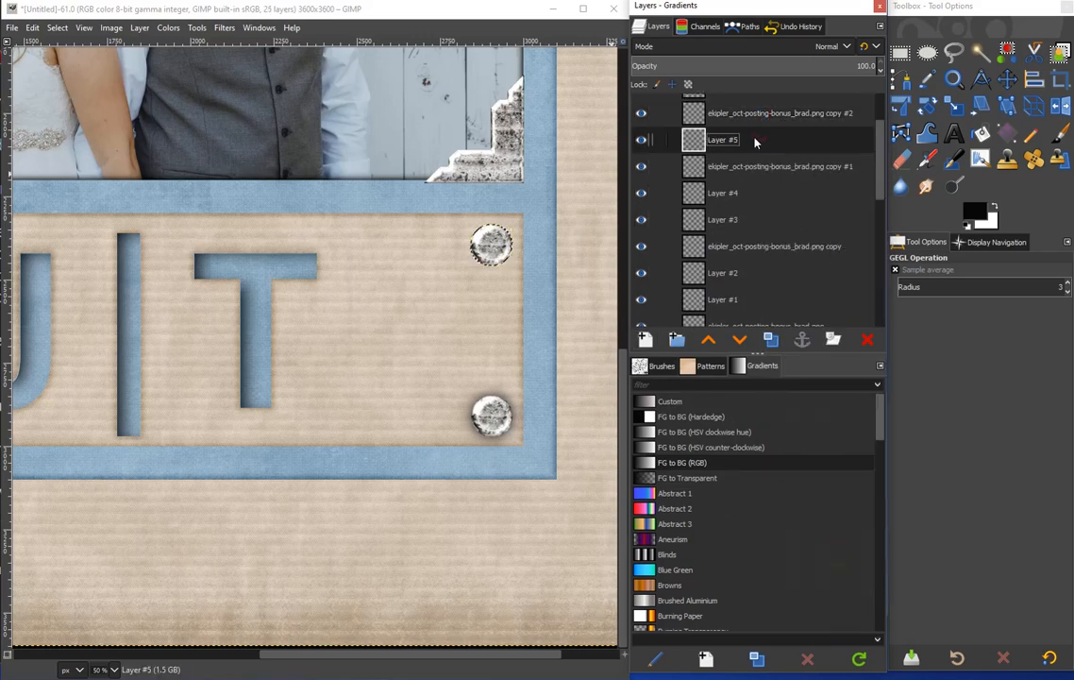
click(981, 132)
click(490, 248)
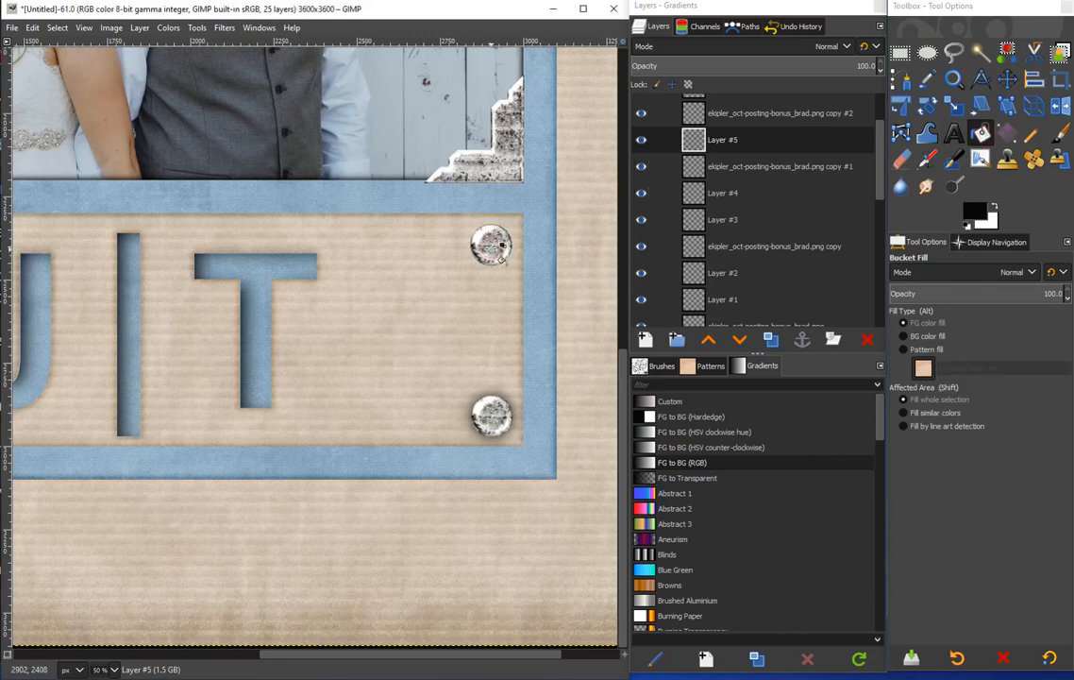
click(57, 27)
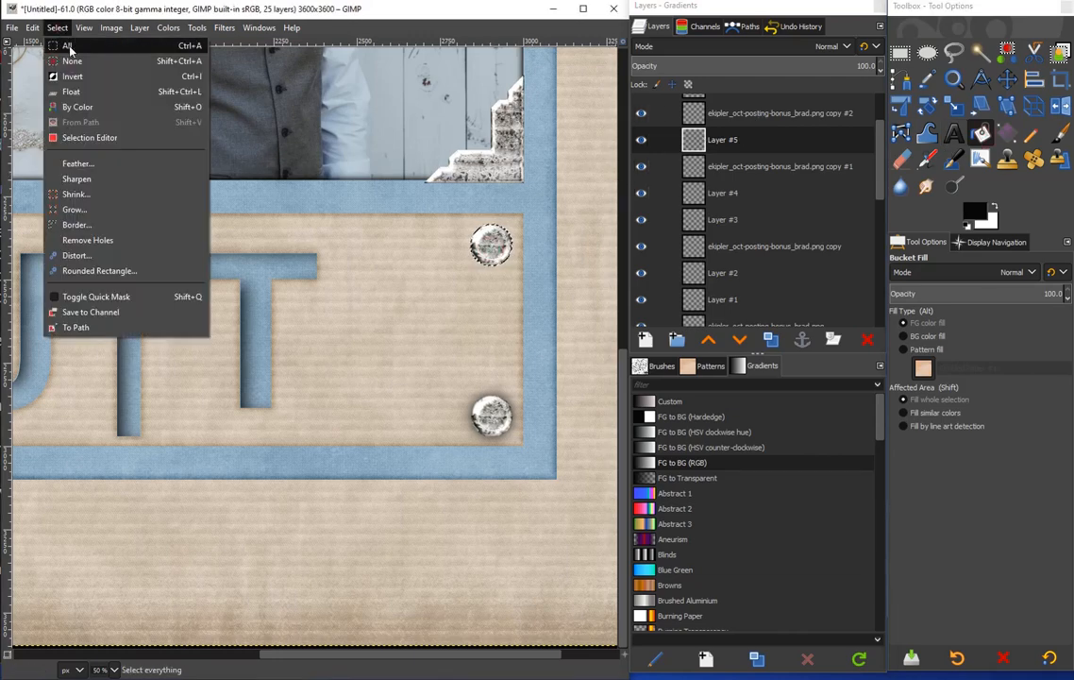
click(68, 64)
Apply a Gaussian Blur of 22.62 to the upper-right brad's black shape and duplicate the blurred layer
click(224, 27)
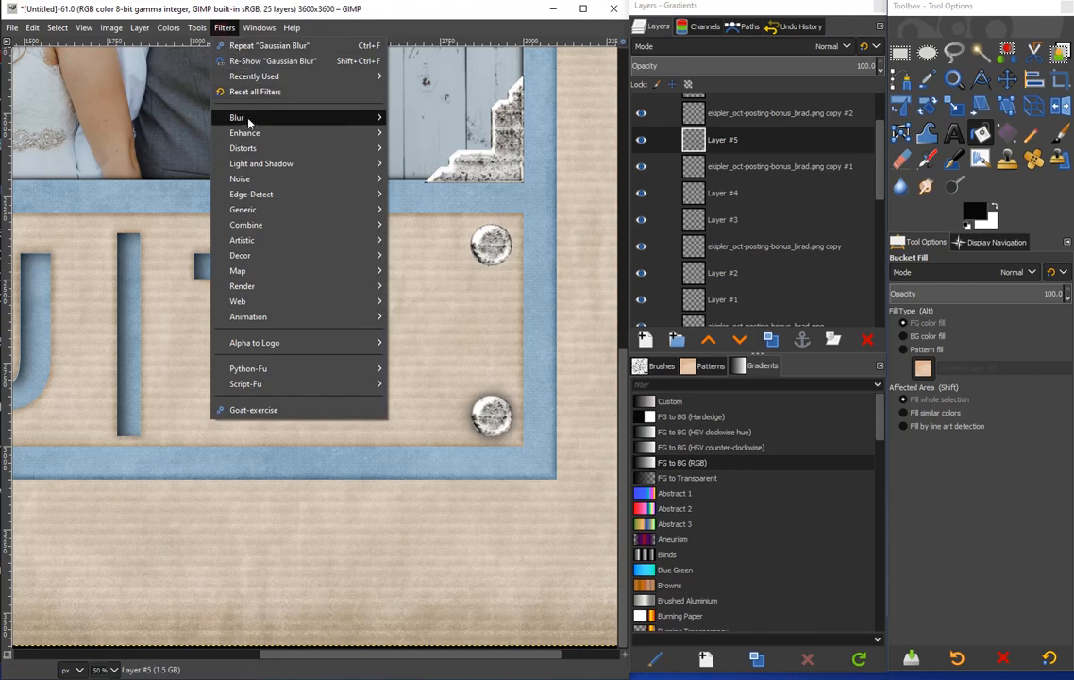
mouse_move(247, 118)
click(432, 117)
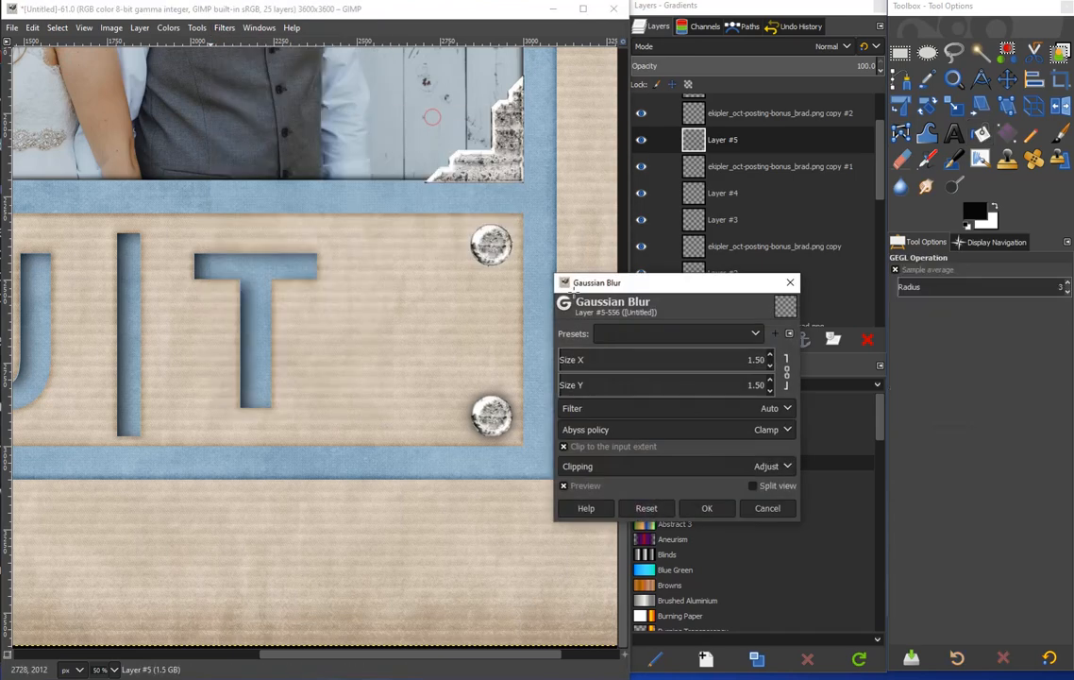
click(605, 359)
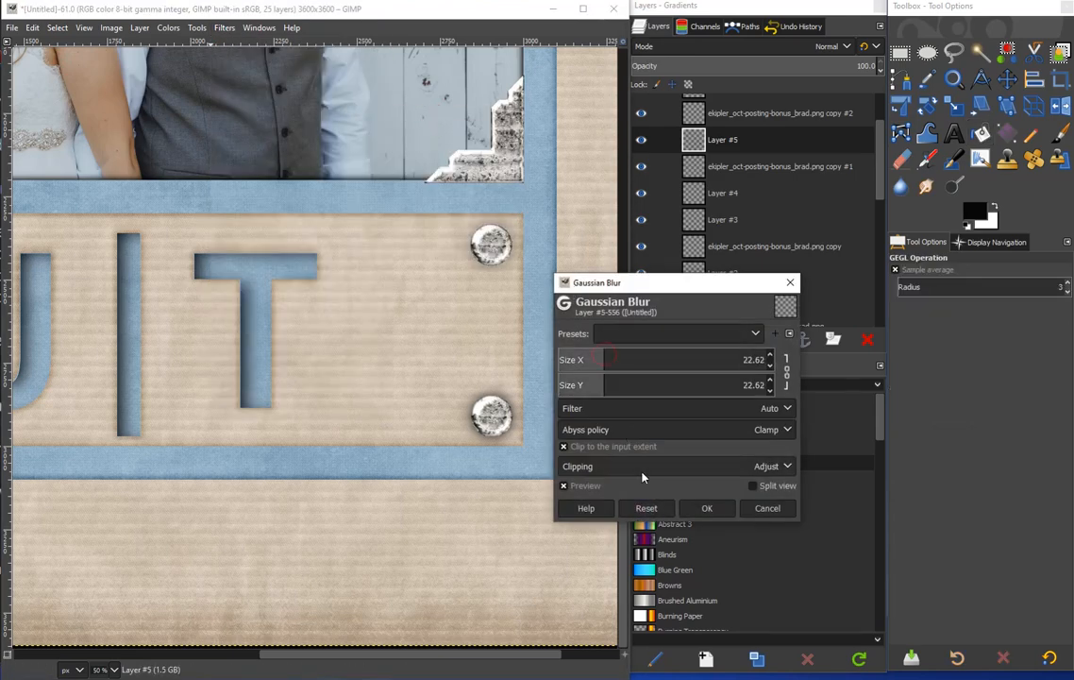
click(697, 507)
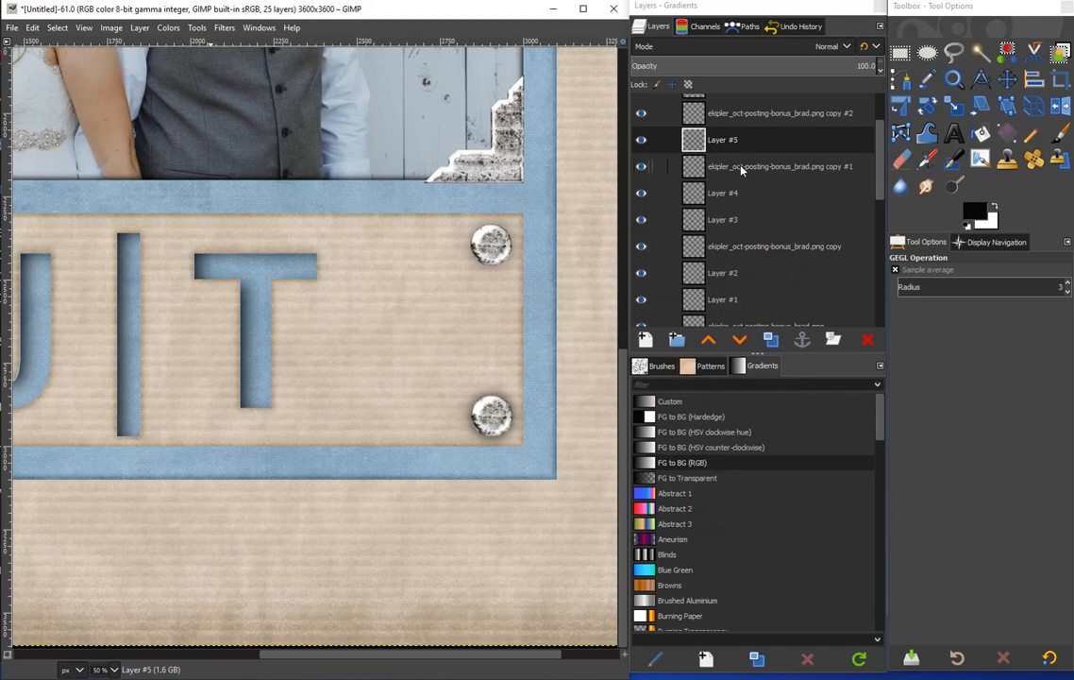
click(771, 339)
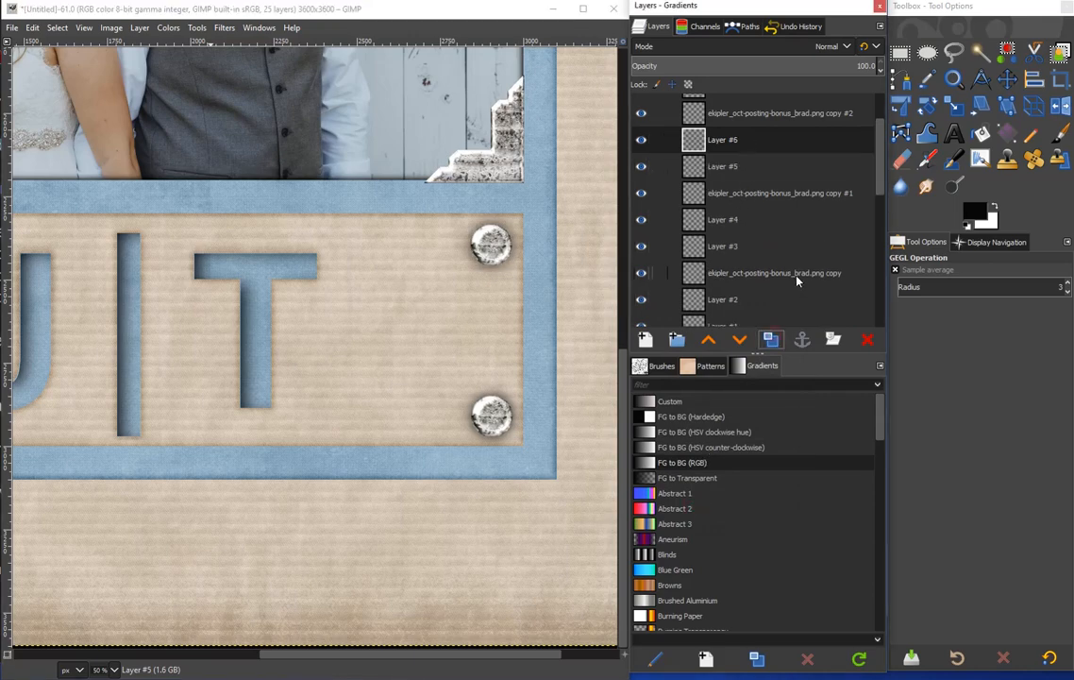
Add a transparent 3600 × 3600 px layer directly beneath the upper-left brad's layer, ekipler_oct-posting-bonus_brad.png
double_click(768, 154)
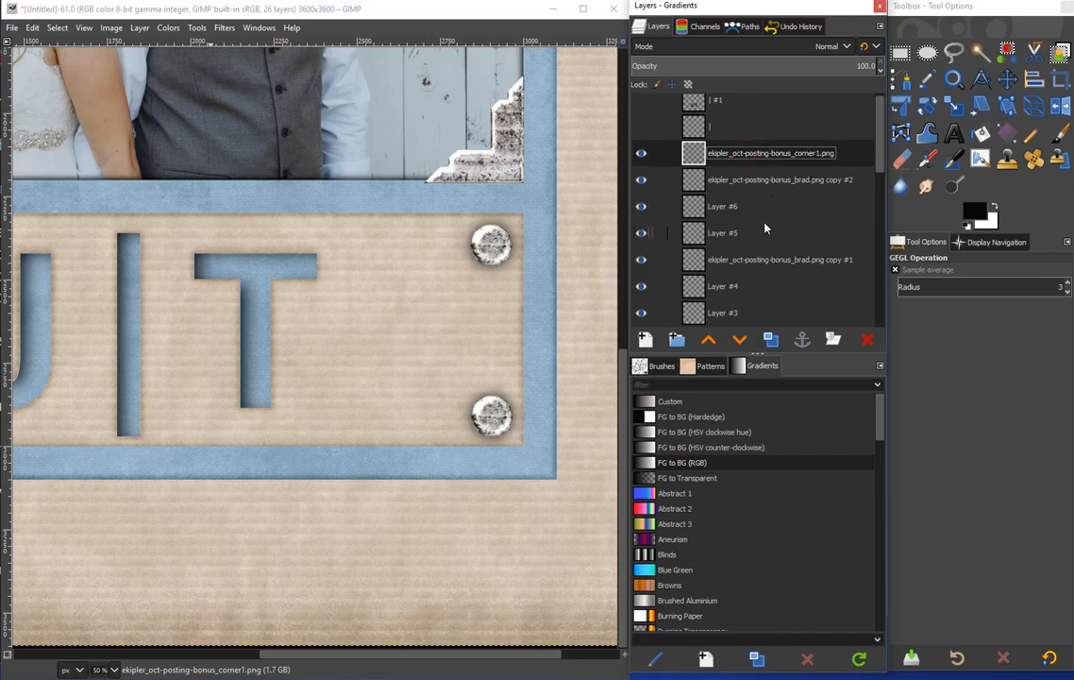
scroll(766, 232, down, 5)
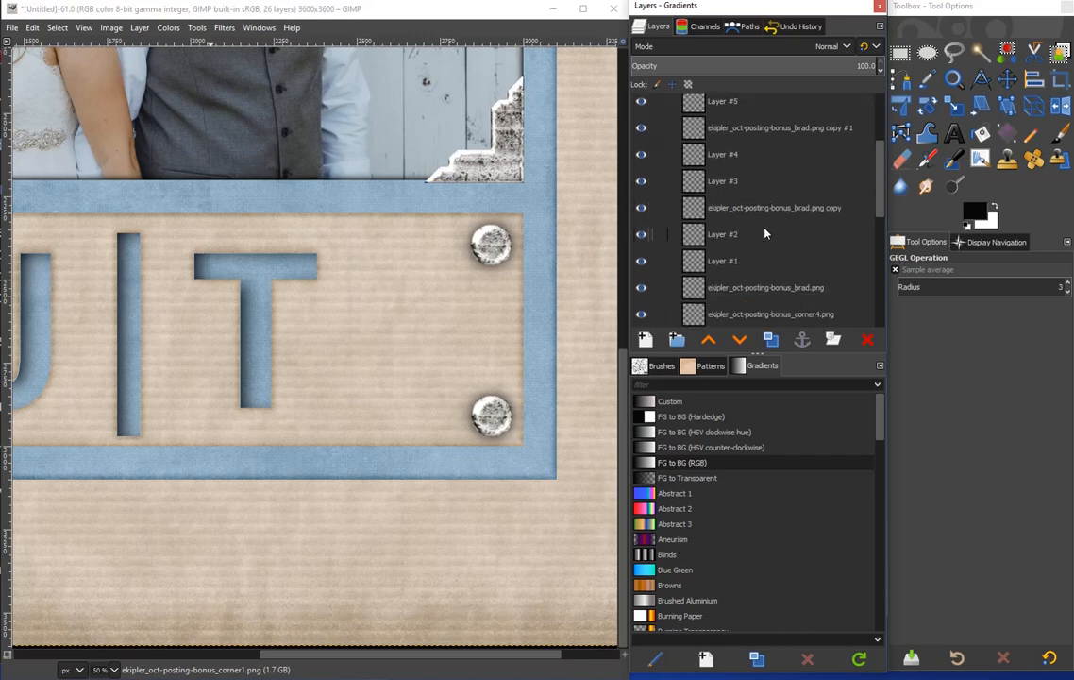
scroll(766, 236, down, 1)
click(761, 281)
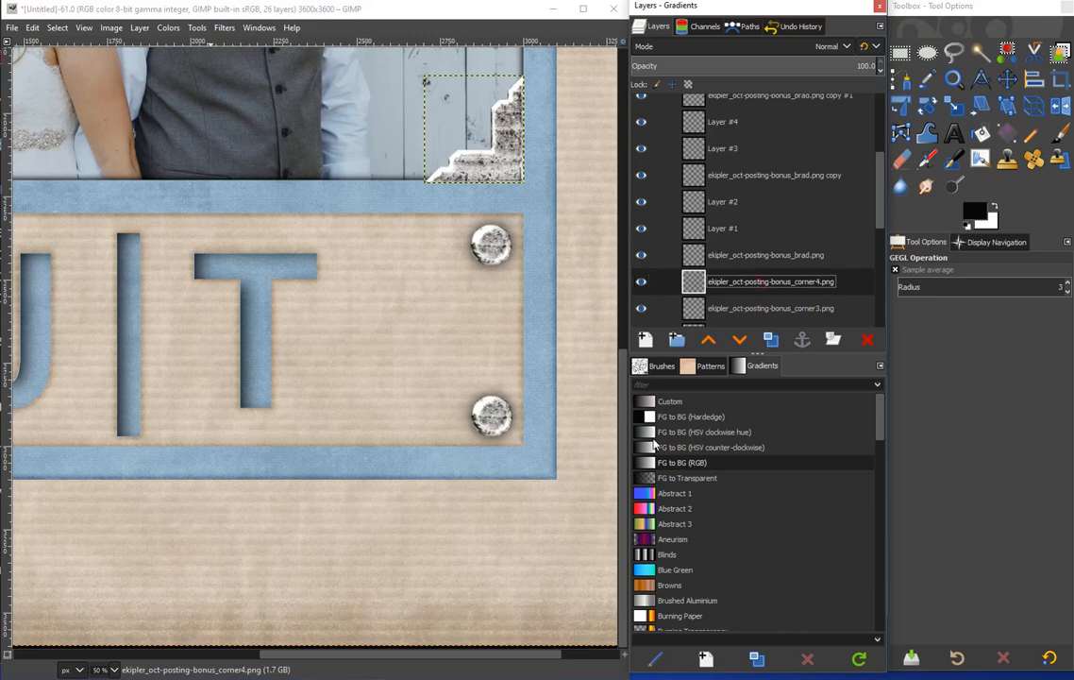
drag(420, 653, 248, 646)
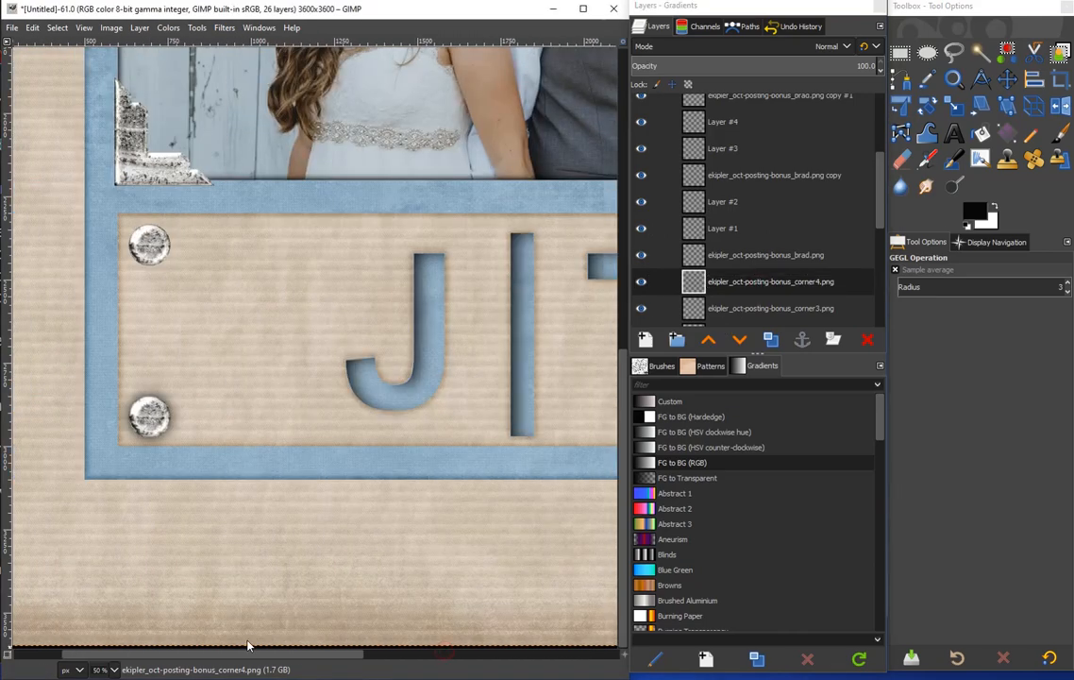
key(ctrl+shift+f)
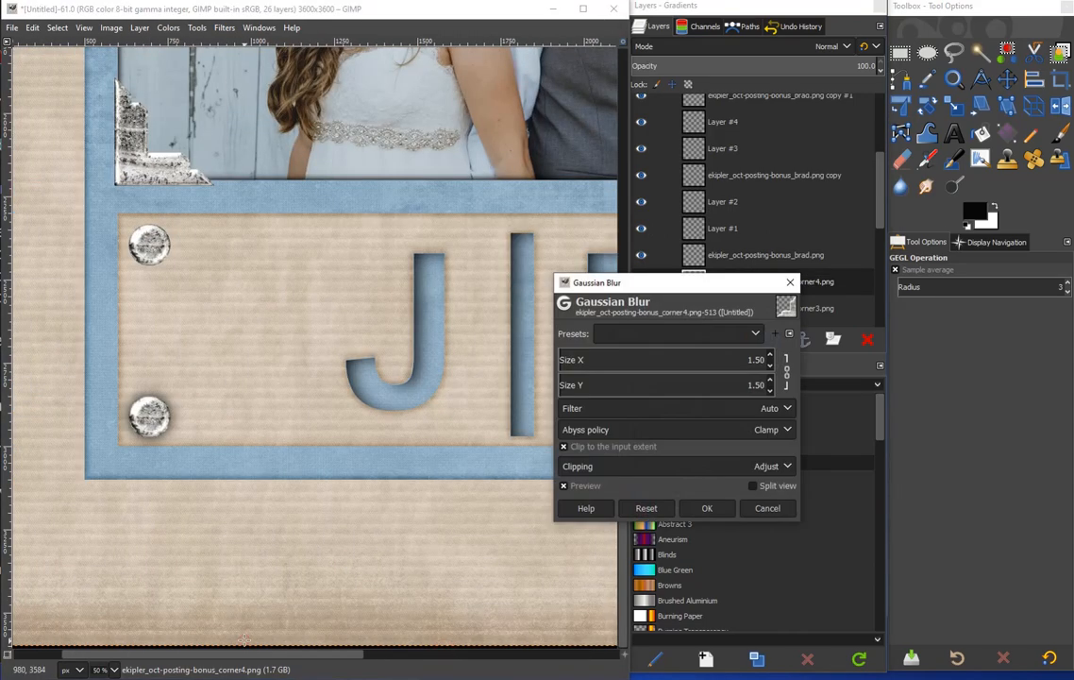
click(776, 508)
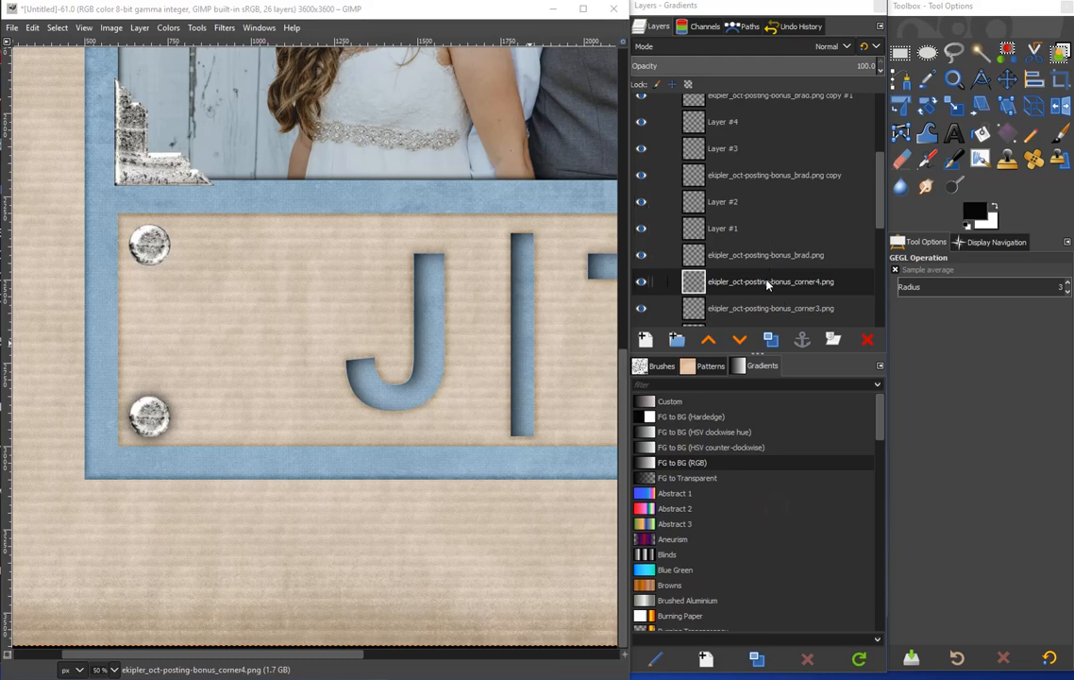
click(765, 257)
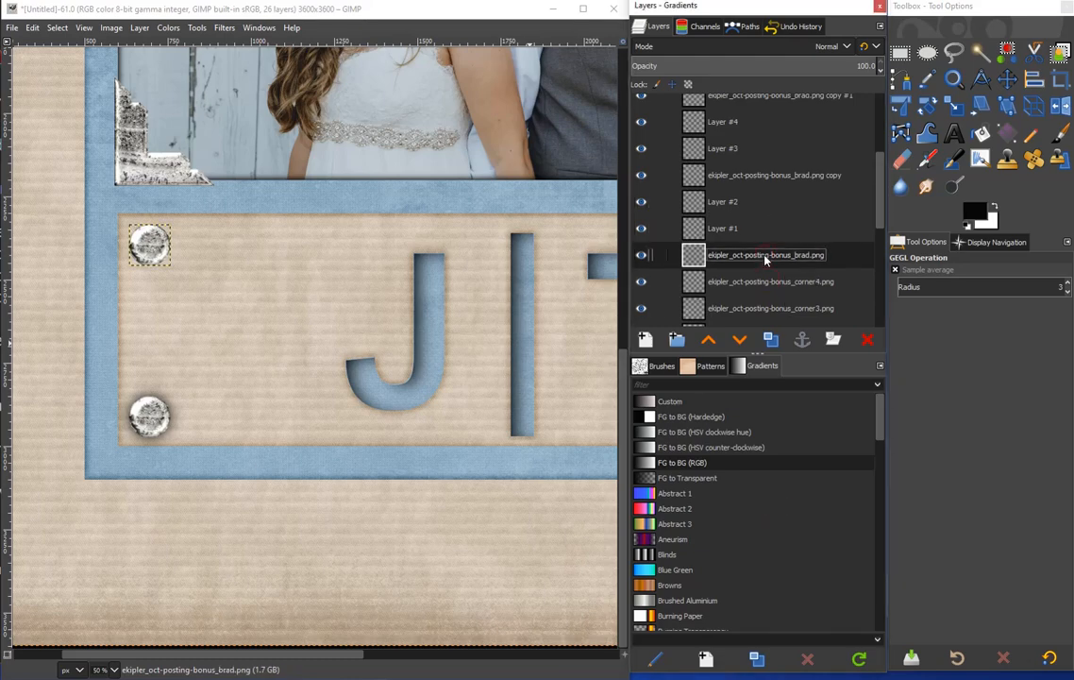
click(750, 282)
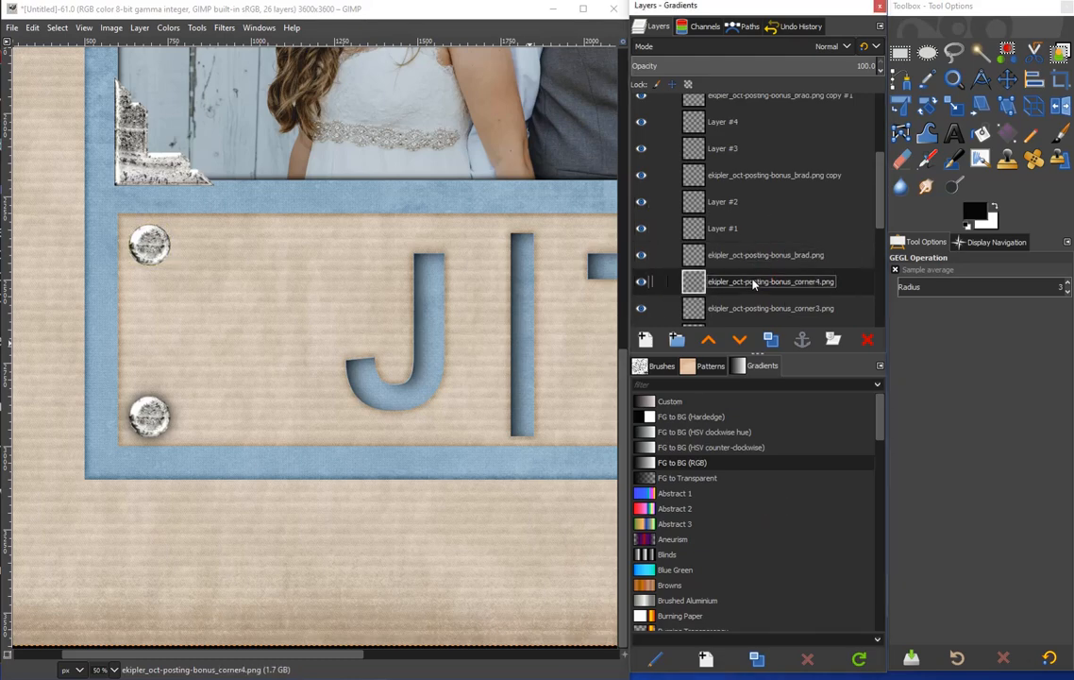
click(641, 340)
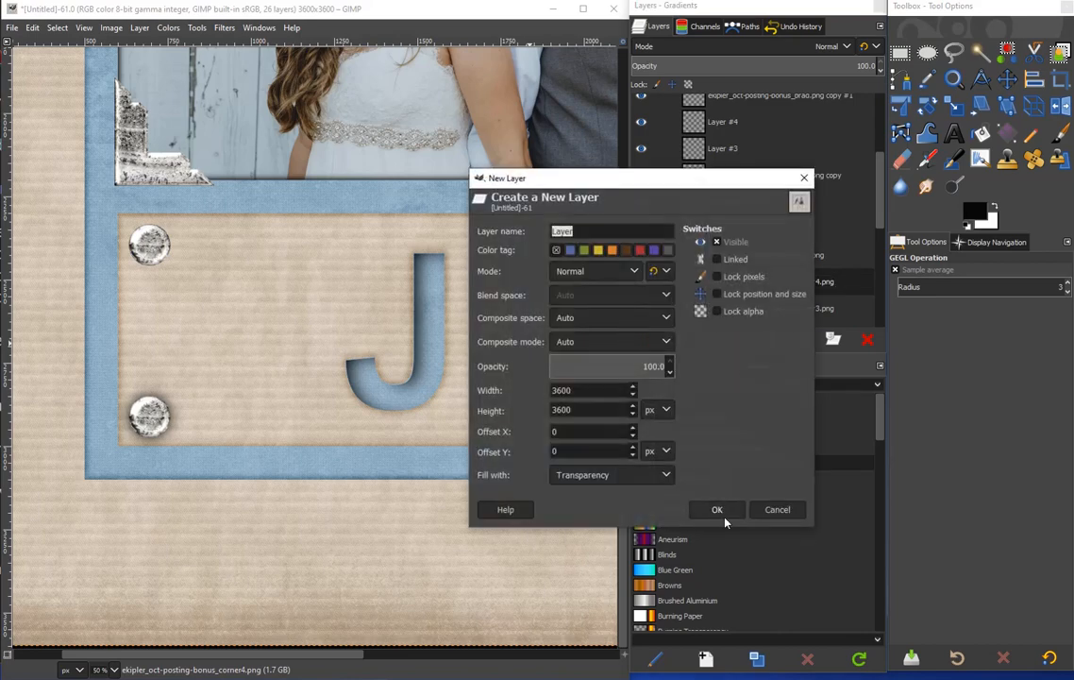
click(717, 509)
Select the upper-left brad's outline from its alpha, fill it with black on the new layer, and deselect
click(788, 256)
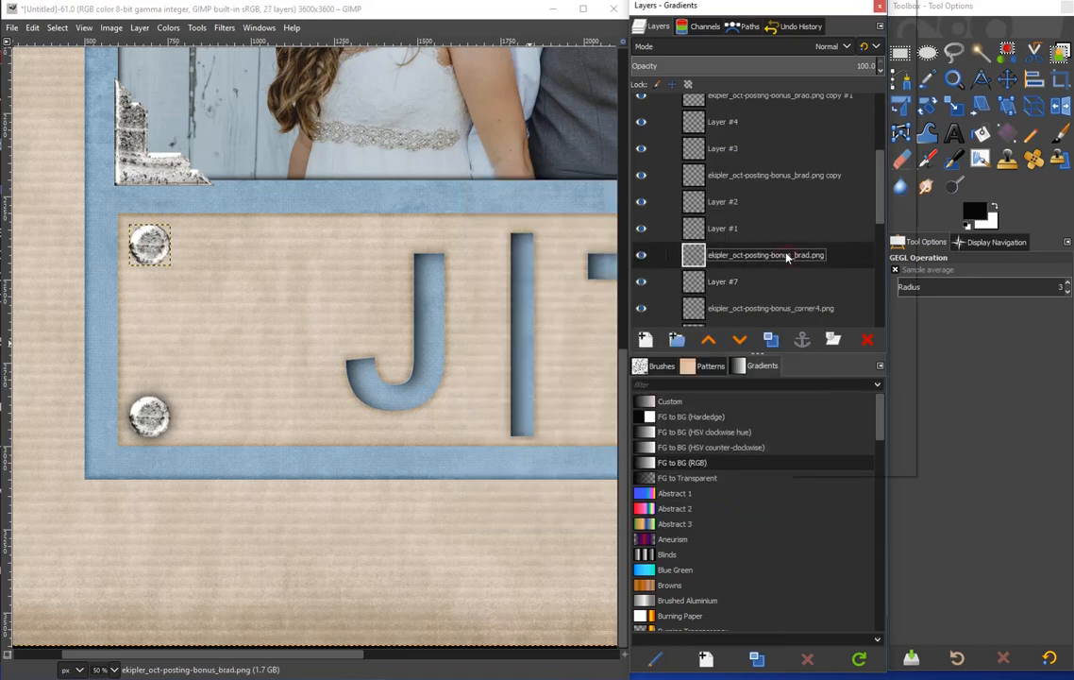
right_click(788, 256)
click(822, 420)
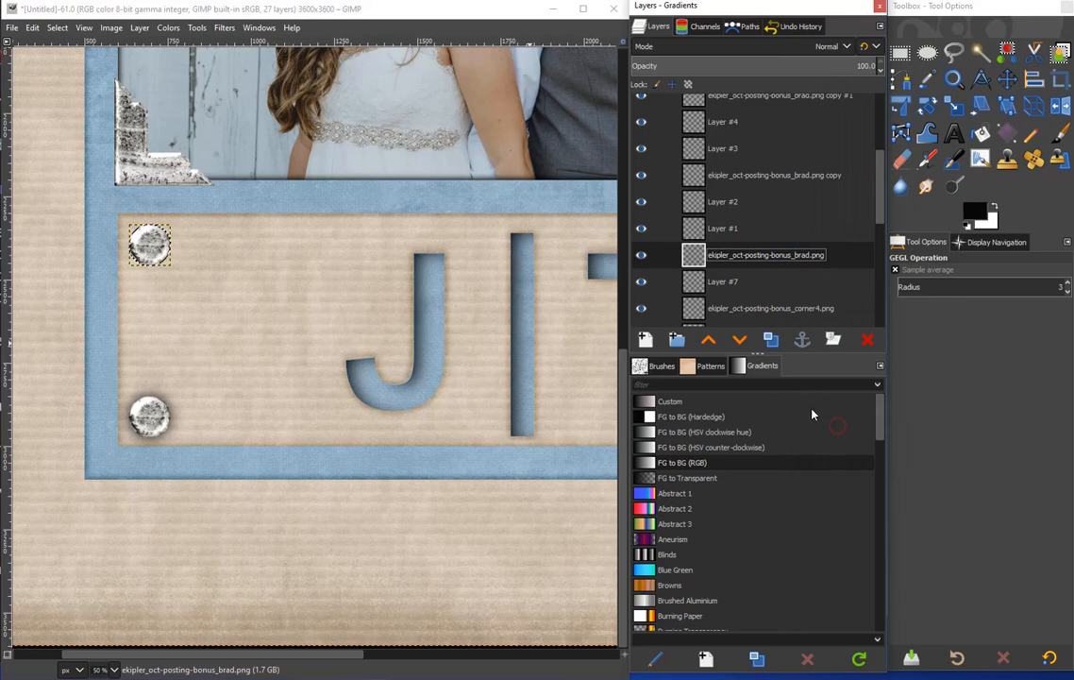
click(751, 281)
key(shift+b)
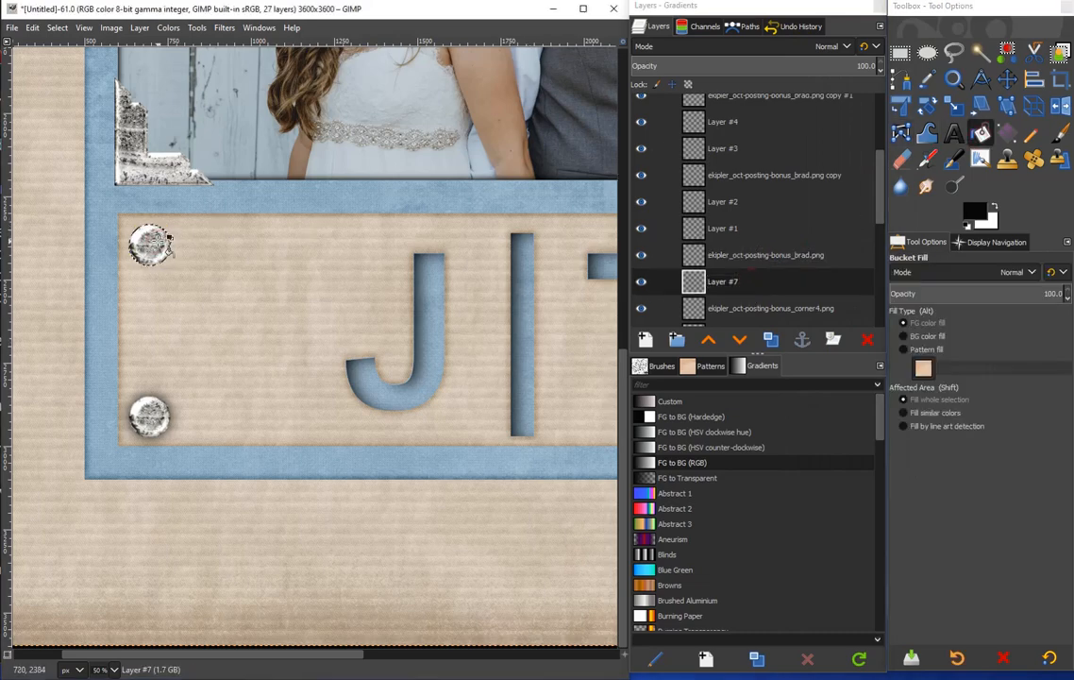
click(33, 28)
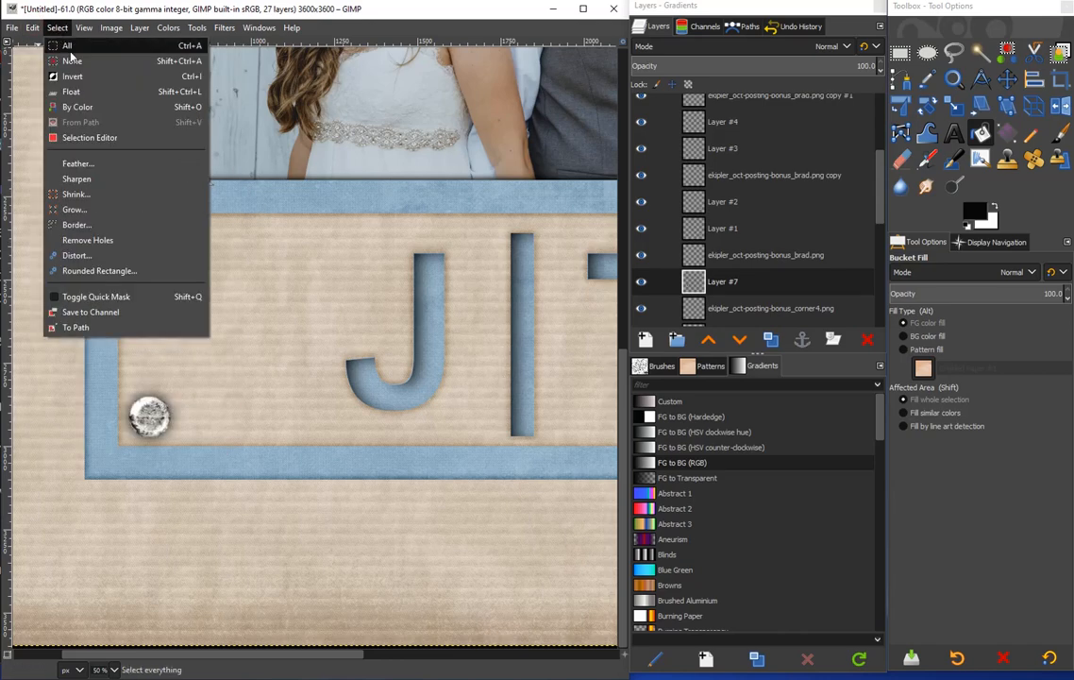
click(77, 64)
Apply a Gaussian Blur of 19.42 to the upper-left brad's black shape and duplicate the blurred layer
click(224, 28)
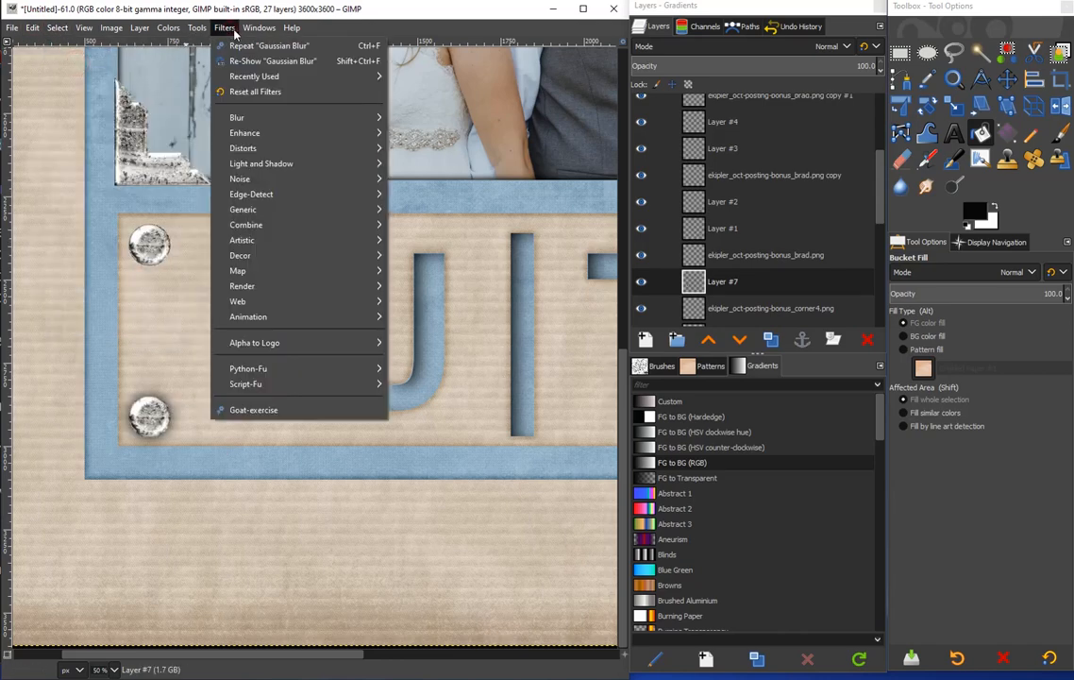
mouse_move(259, 28)
mouse_move(224, 27)
mouse_move(240, 117)
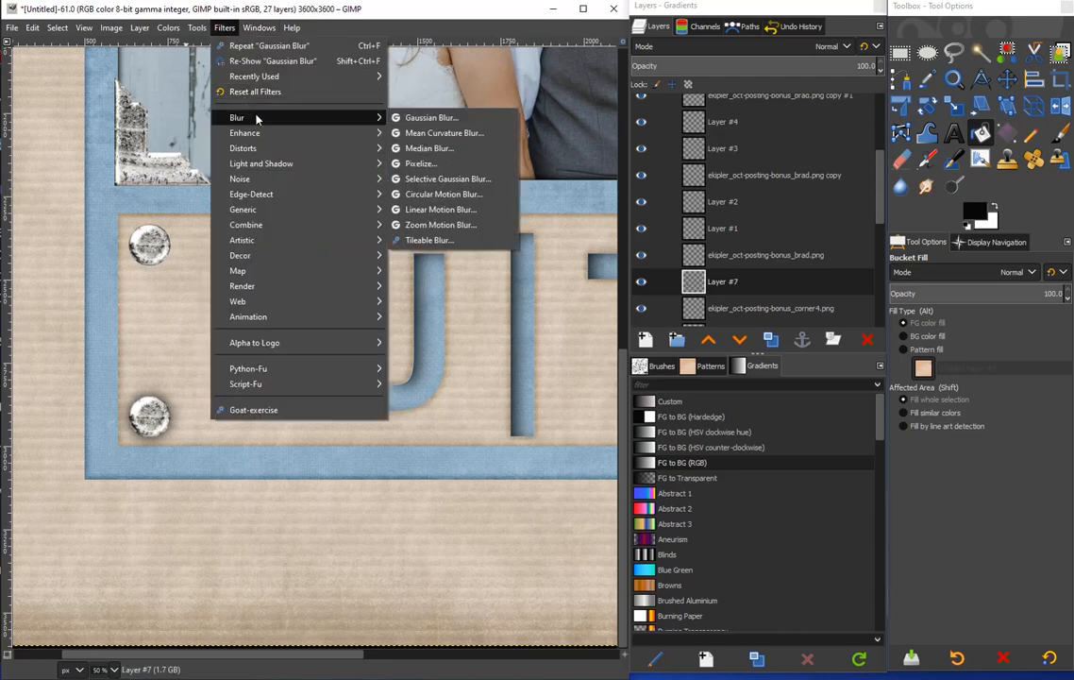
click(424, 120)
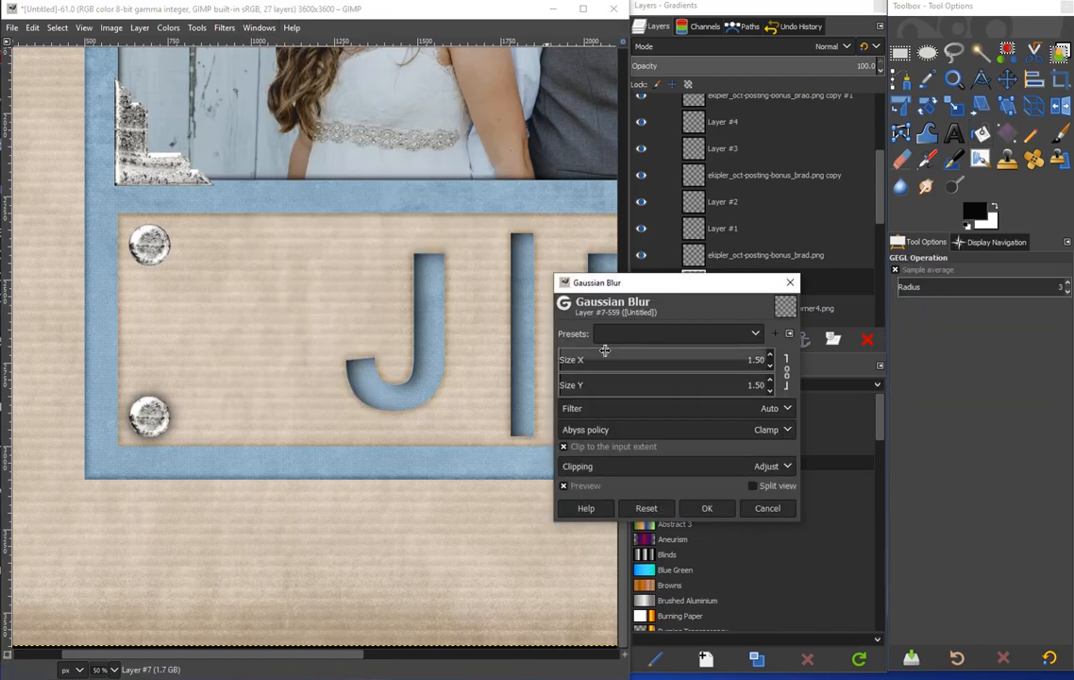
drag(605, 361, 597, 361)
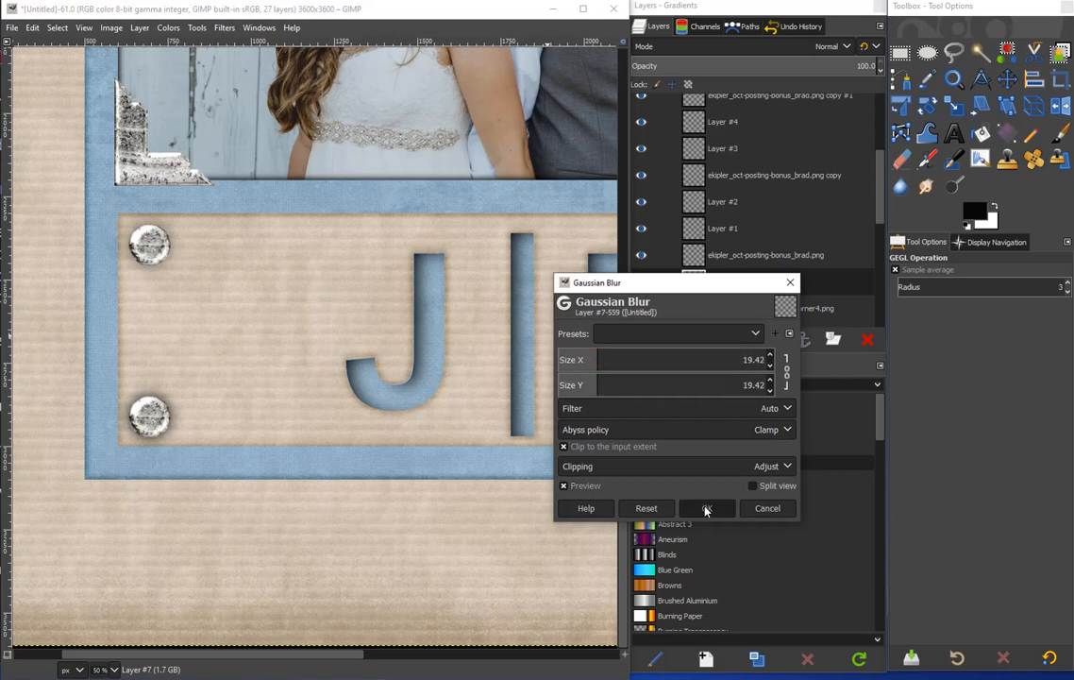
click(707, 507)
click(771, 339)
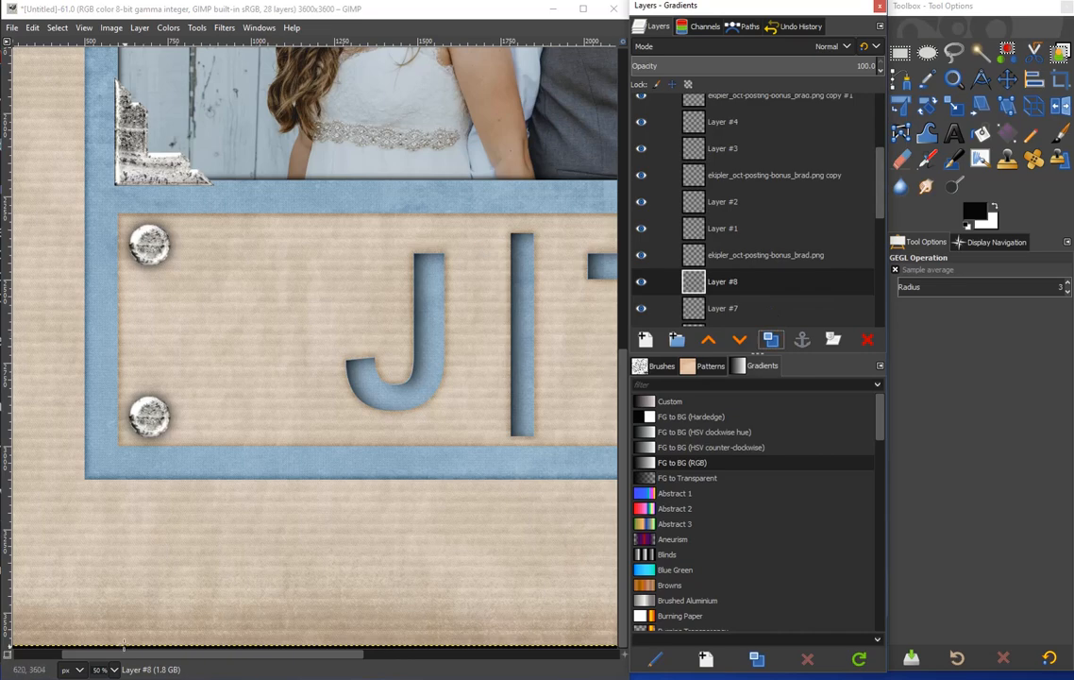
Fit the entire title page in view to examine the overall composition and the brad shadows
click(115, 670)
click(109, 594)
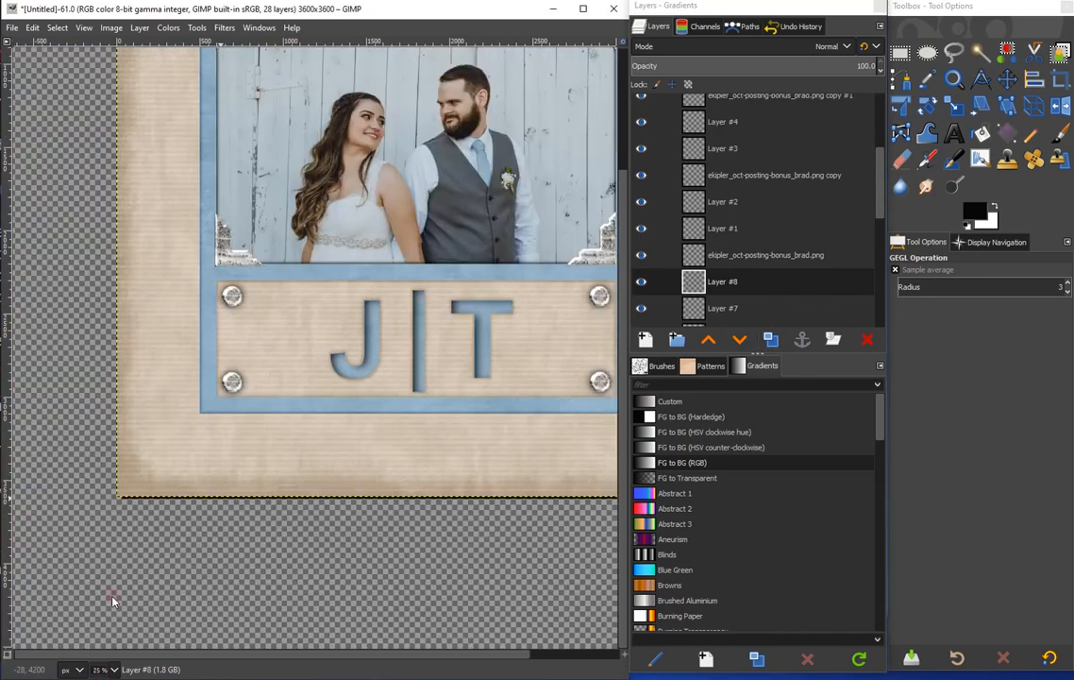
click(995, 242)
click(1057, 657)
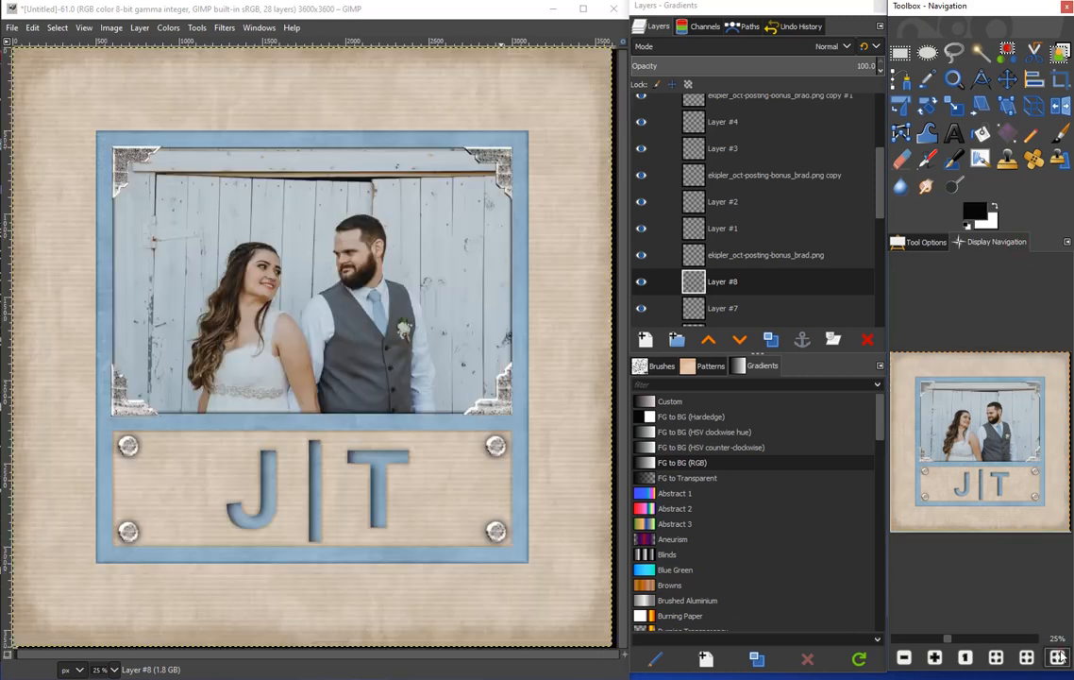